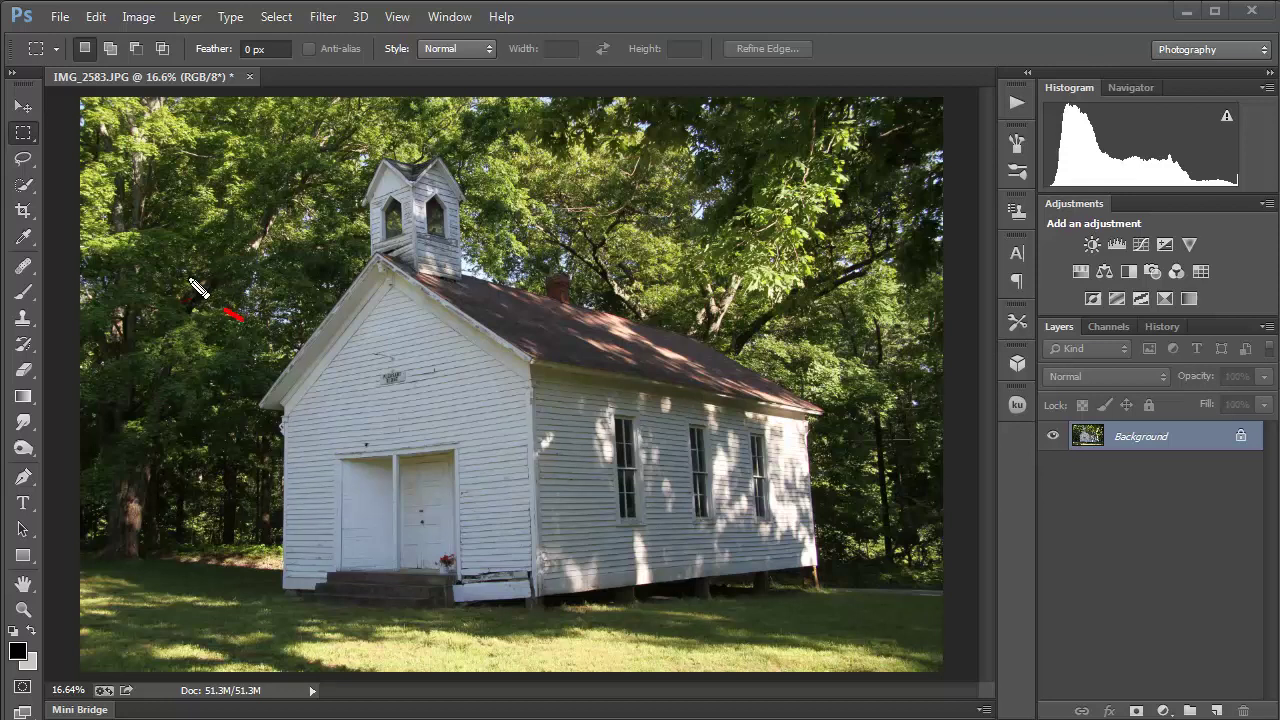
Cancel a trial crop adjustment and close the finished example image without saving
mouse_move(191, 281)
mouse_down()
mouse_move(80, 362)
mouse_move(80, 470)
mouse_move(205, 532)
mouse_move(248, 515)
mouse_up()
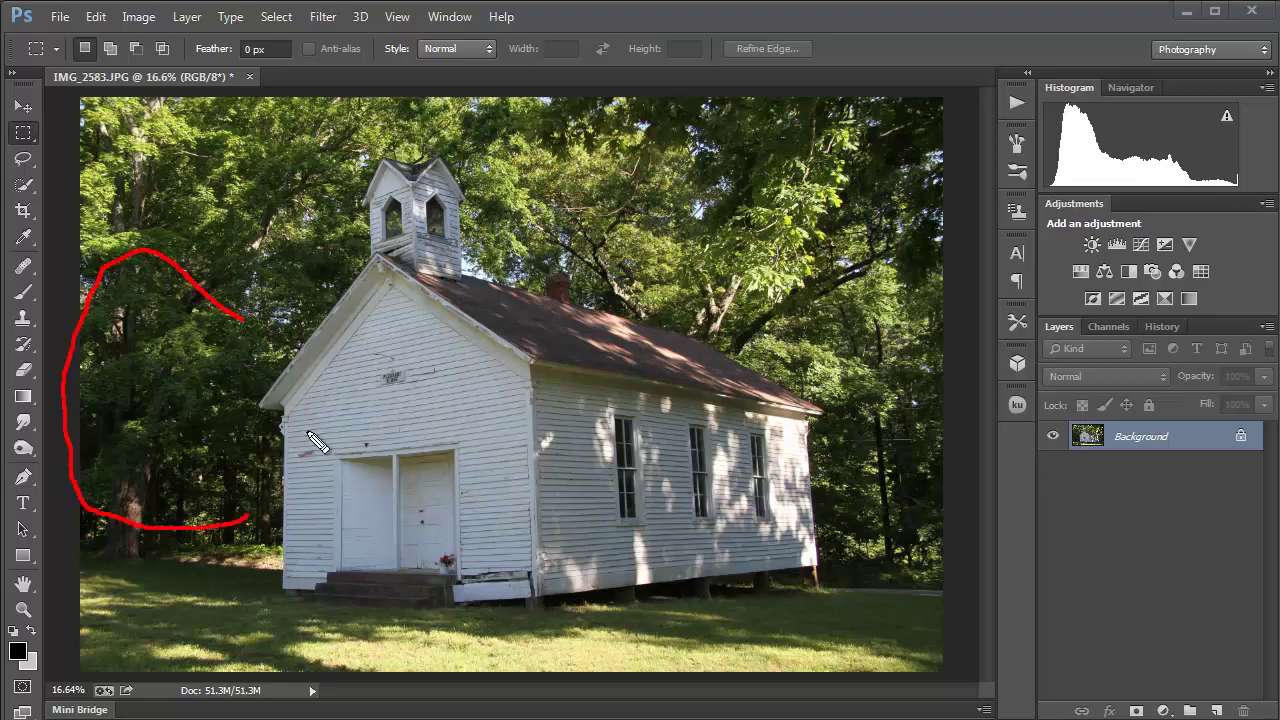
drag(308, 435, 312, 408)
mouse_move(883, 92)
mouse_down()
mouse_move(714, 92)
mouse_move(565, 125)
mouse_up()
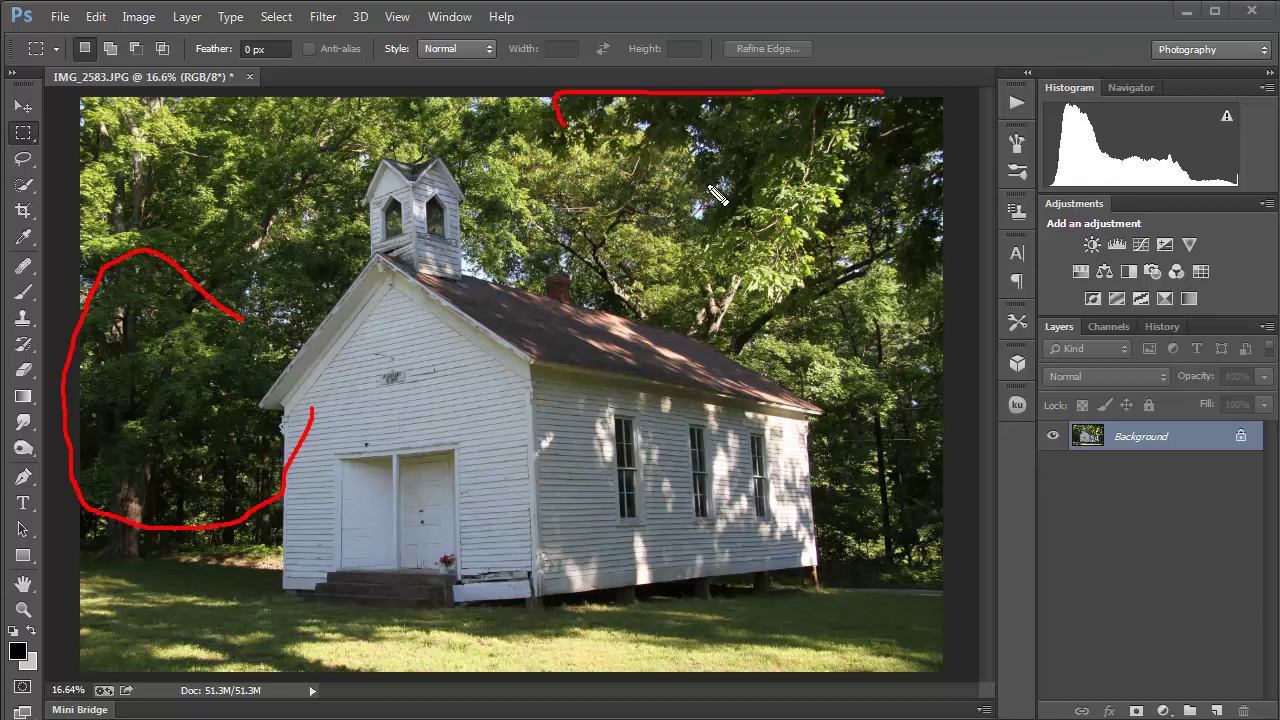
mouse_move(716, 195)
mouse_down()
mouse_move(917, 301)
mouse_move(967, 210)
mouse_move(971, 122)
mouse_move(932, 90)
mouse_move(890, 100)
mouse_up()
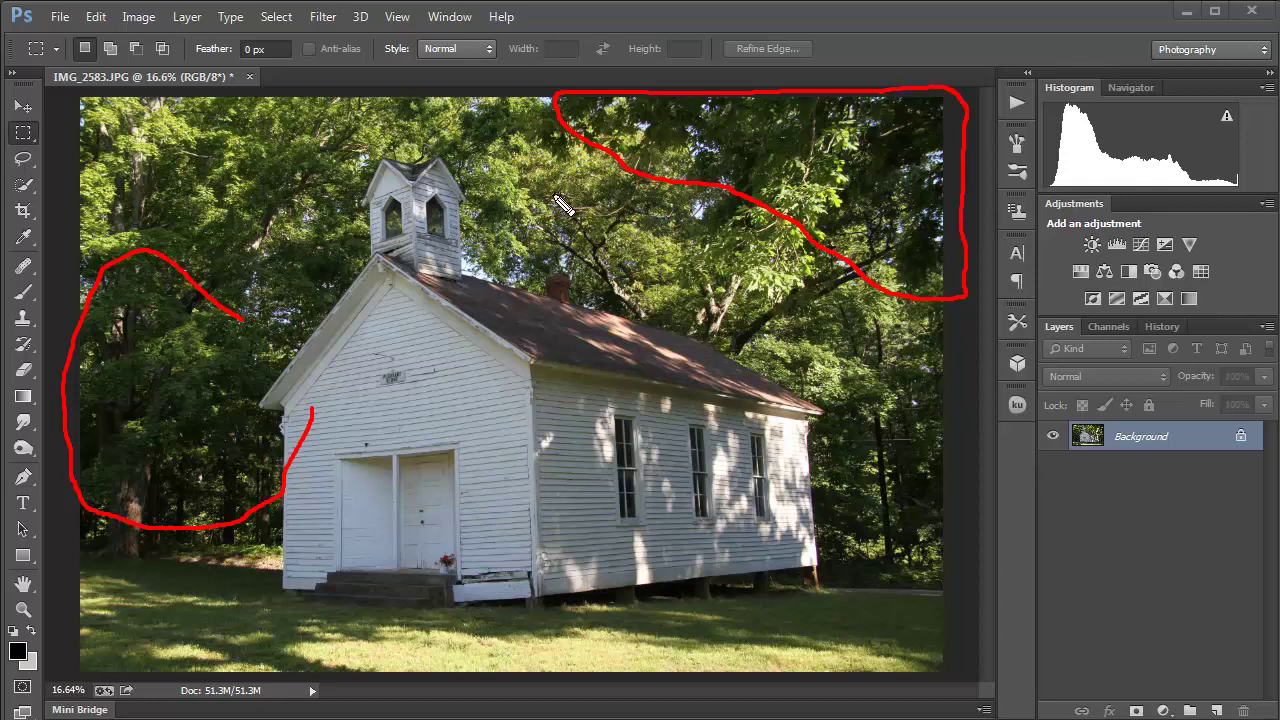
mouse_move(298, 160)
mouse_down()
mouse_move(168, 215)
mouse_move(240, 320)
mouse_move(310, 157)
mouse_up()
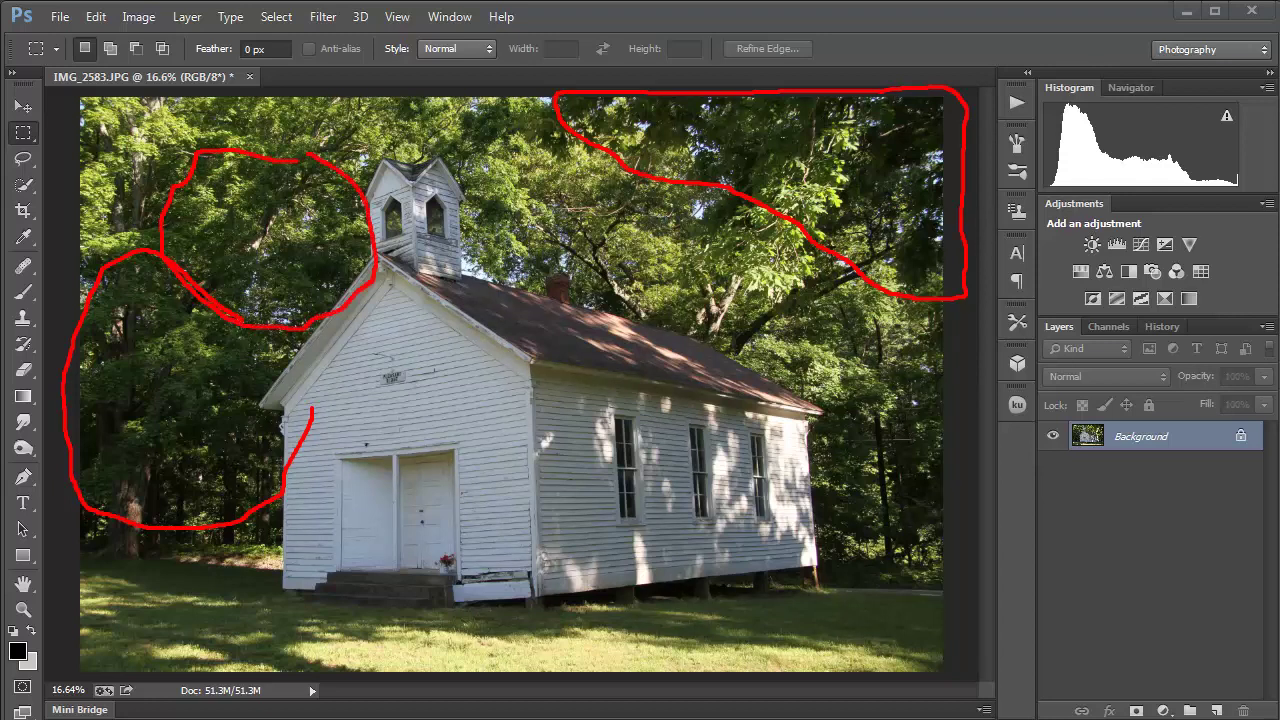
key(Escape)
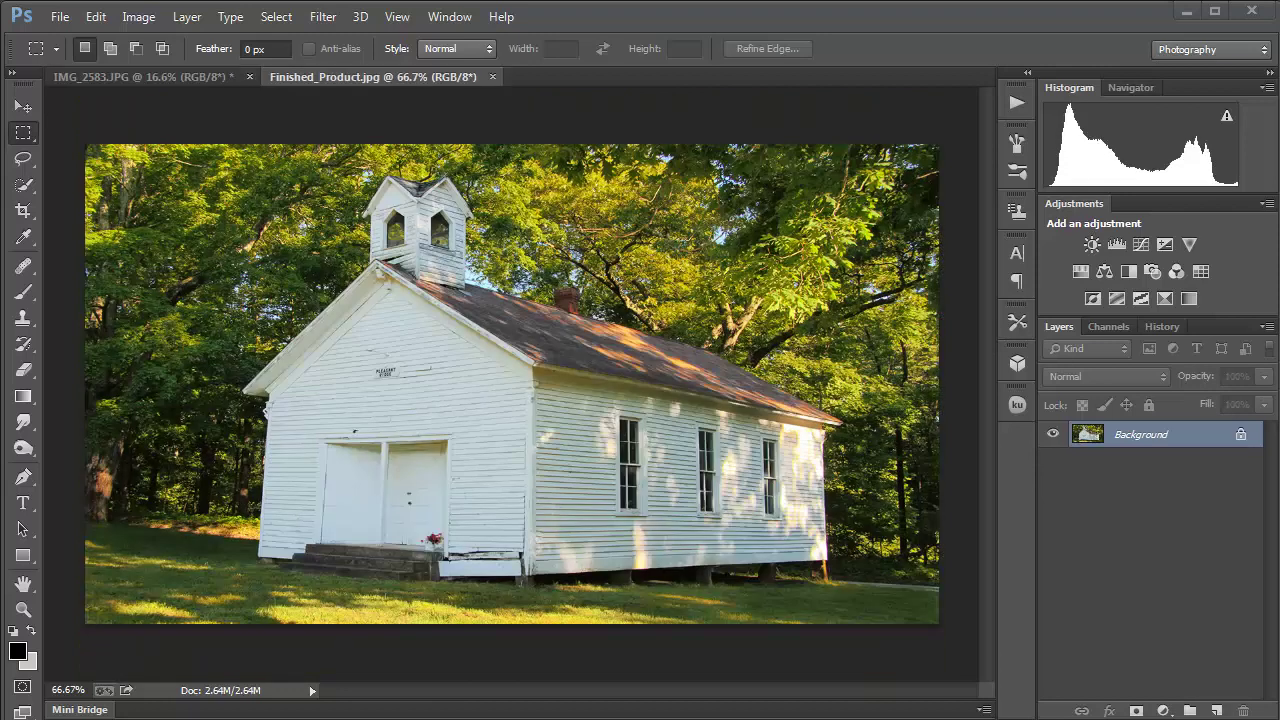
click(491, 76)
click(648, 293)
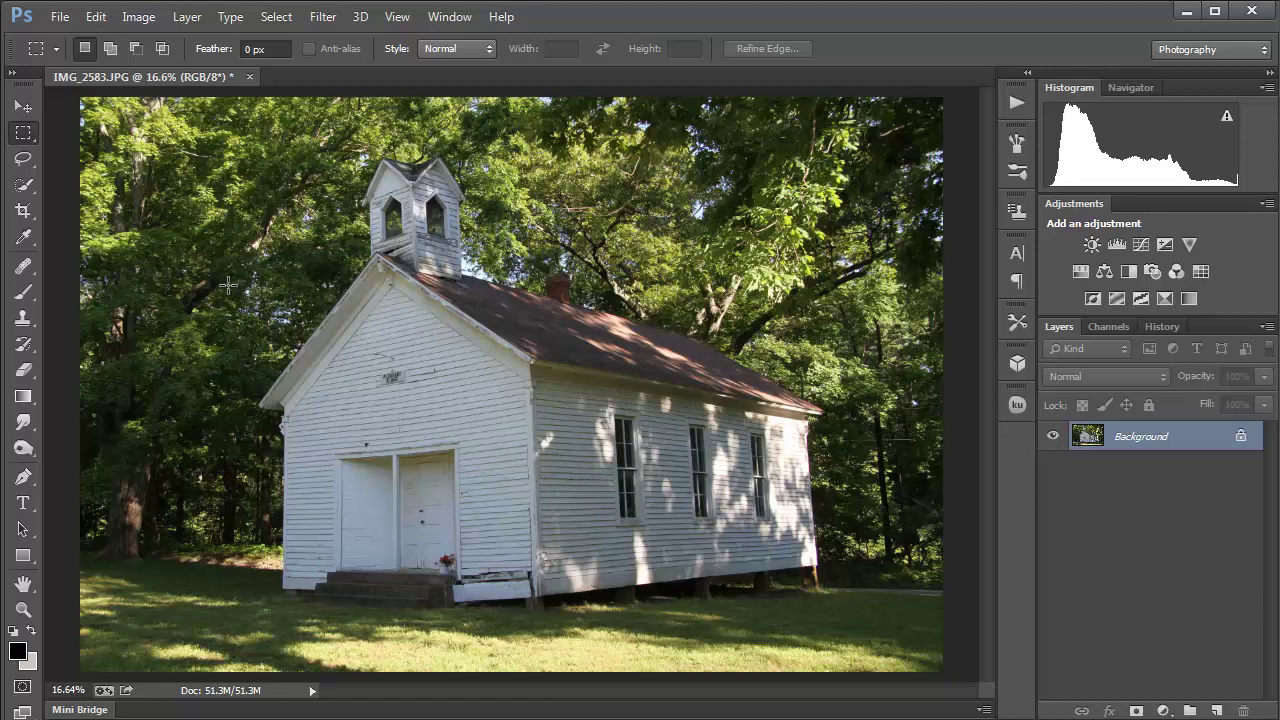
Crop the church photo, shifting and rotating it to level the church, and apply
click(23, 210)
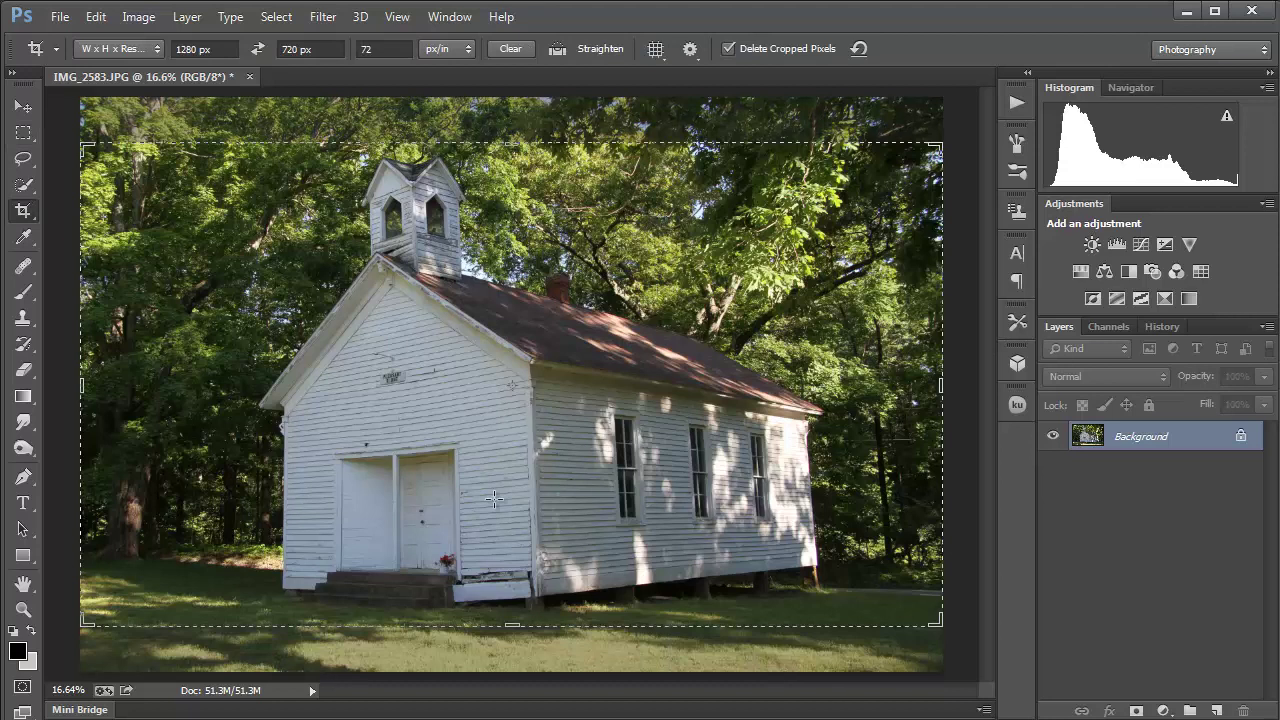
drag(496, 502, 517, 505)
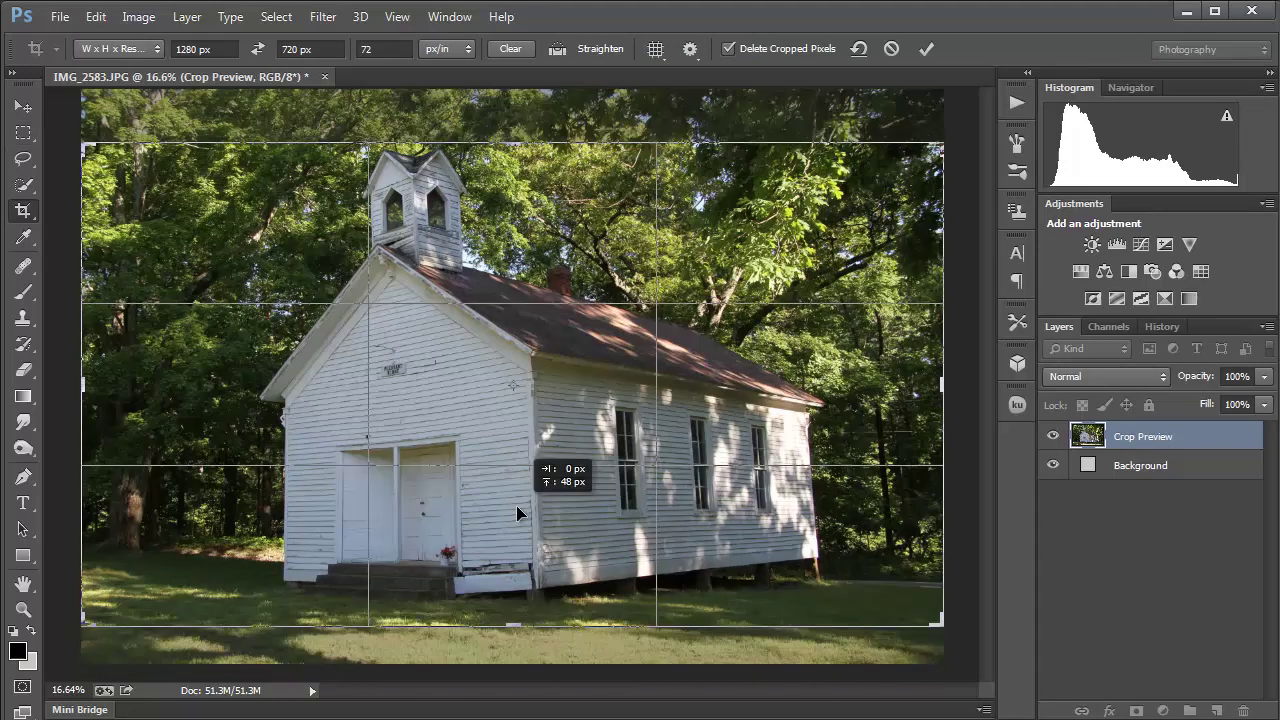
drag(716, 513, 716, 513)
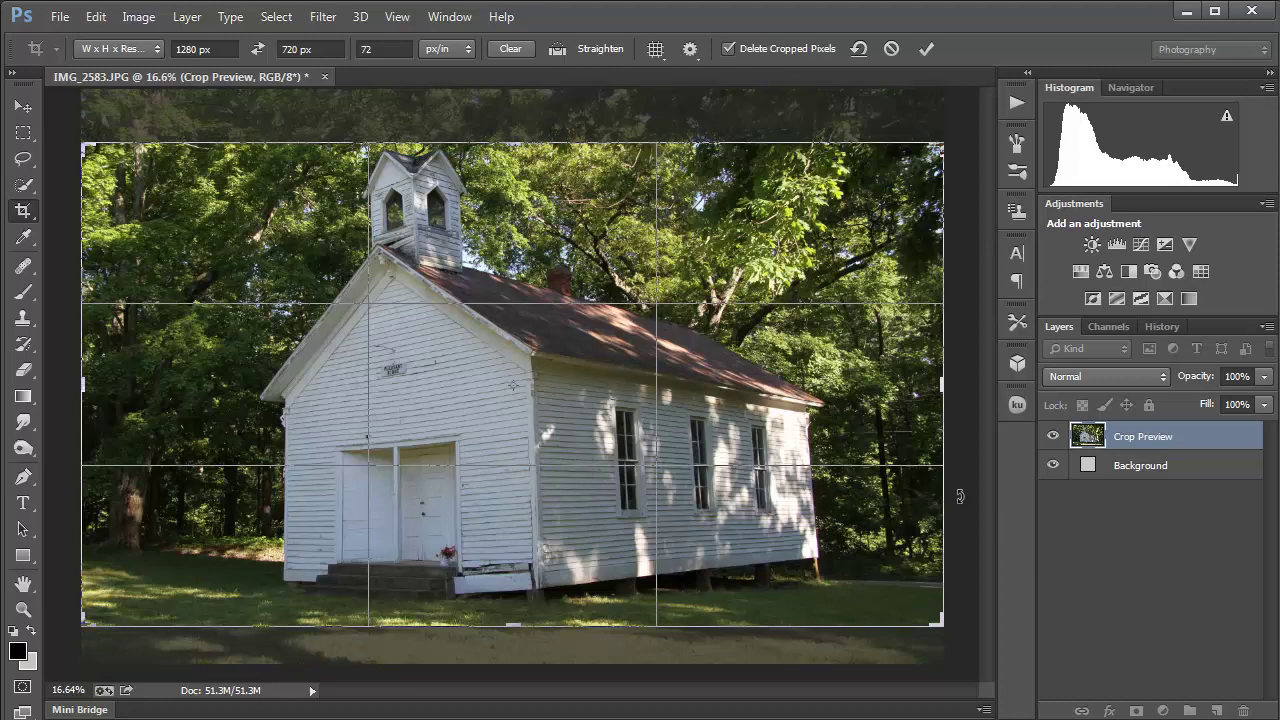
drag(961, 486, 941, 539)
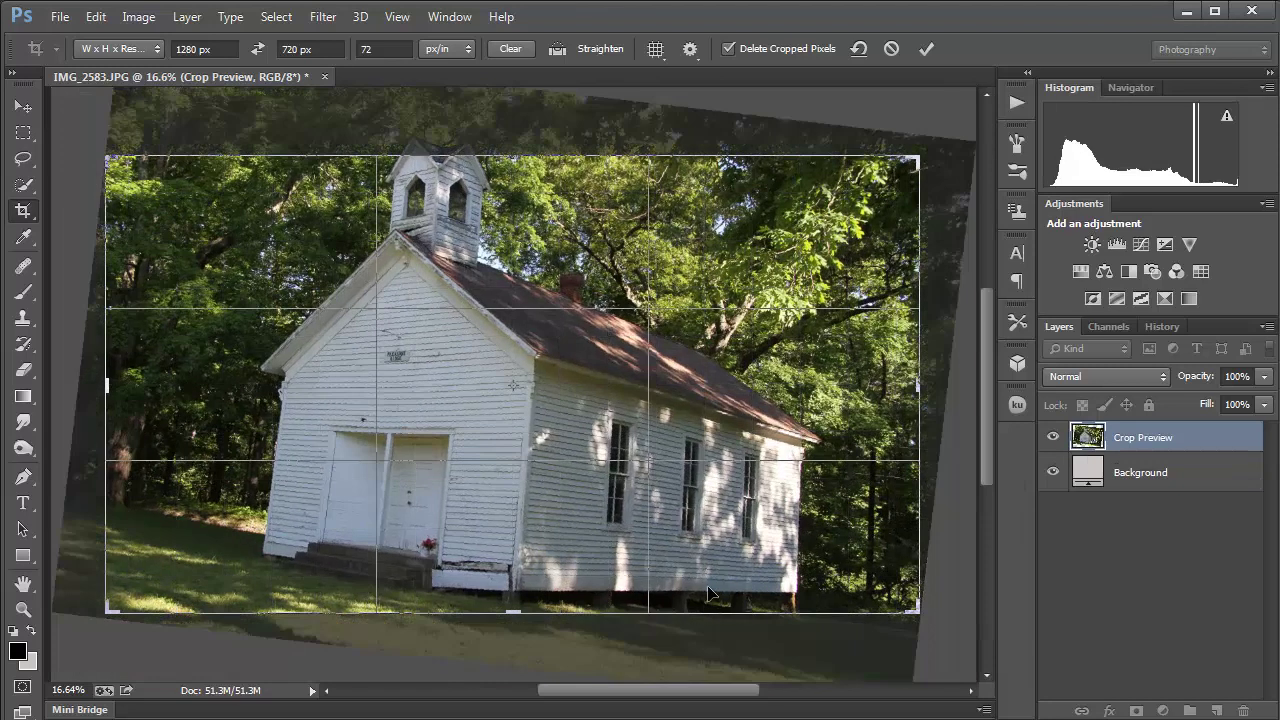
drag(945, 481, 939, 480)
key(Return)
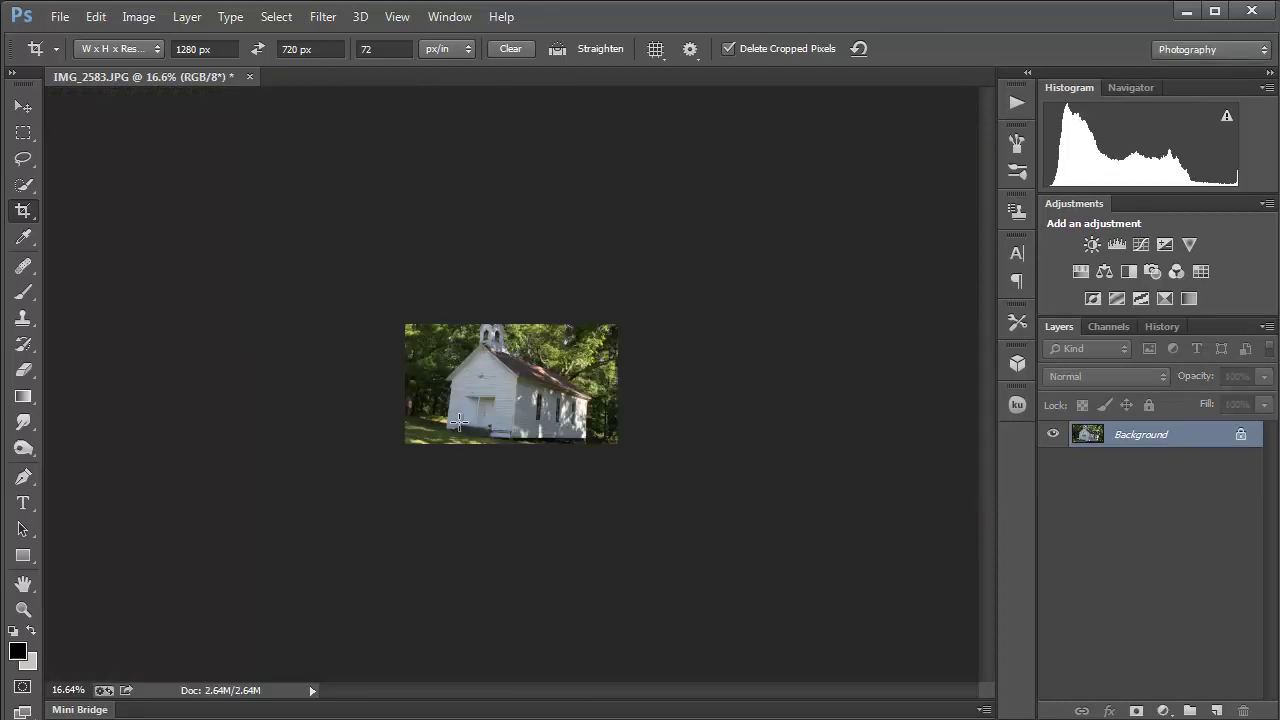
Zoom in on the small cropped result, undo the crop, and fit the photo in the window
key(ctrl)
key(ctrl+plus)
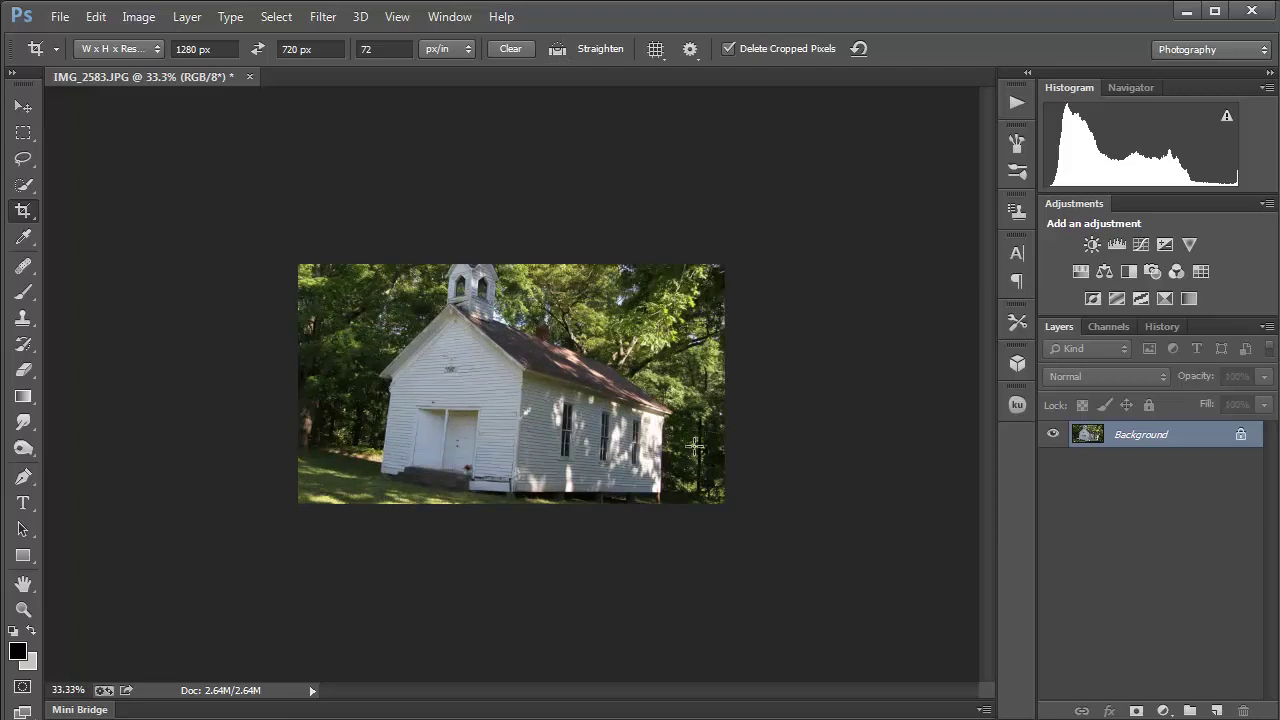
key(ctrl)
key(ctrl+z)
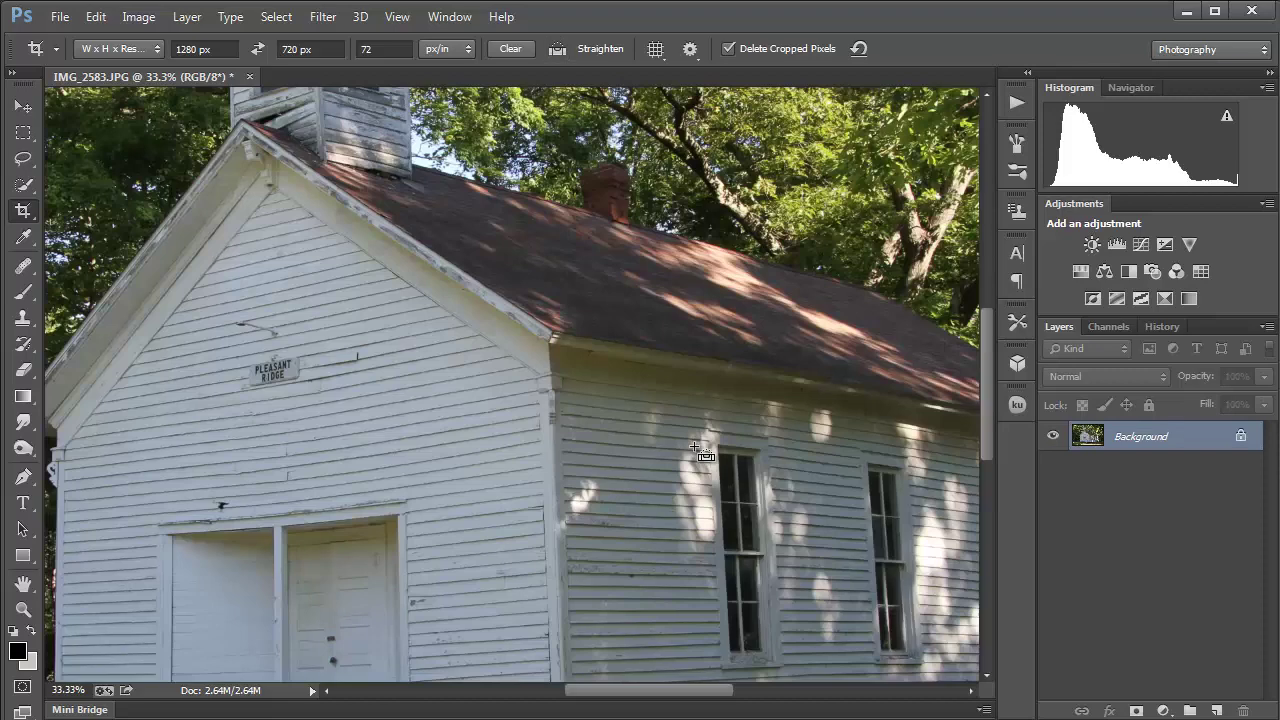
key(ctrl+minus)
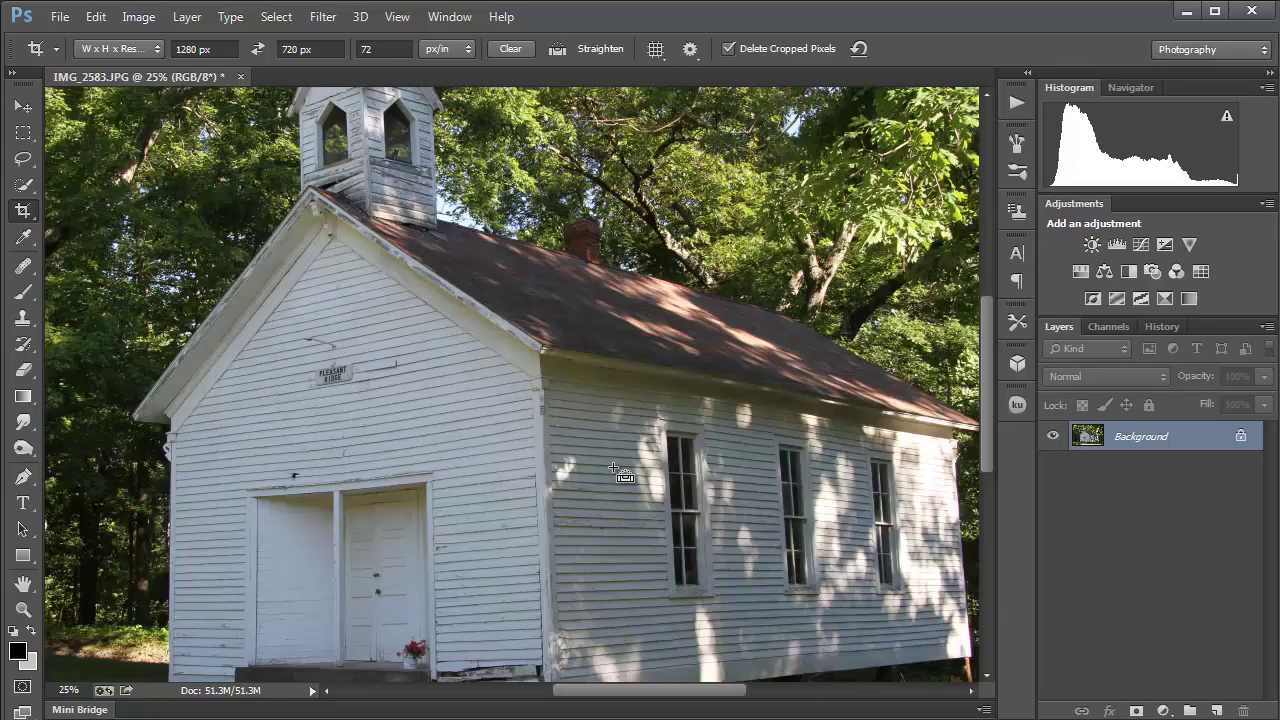
key(ctrl+0)
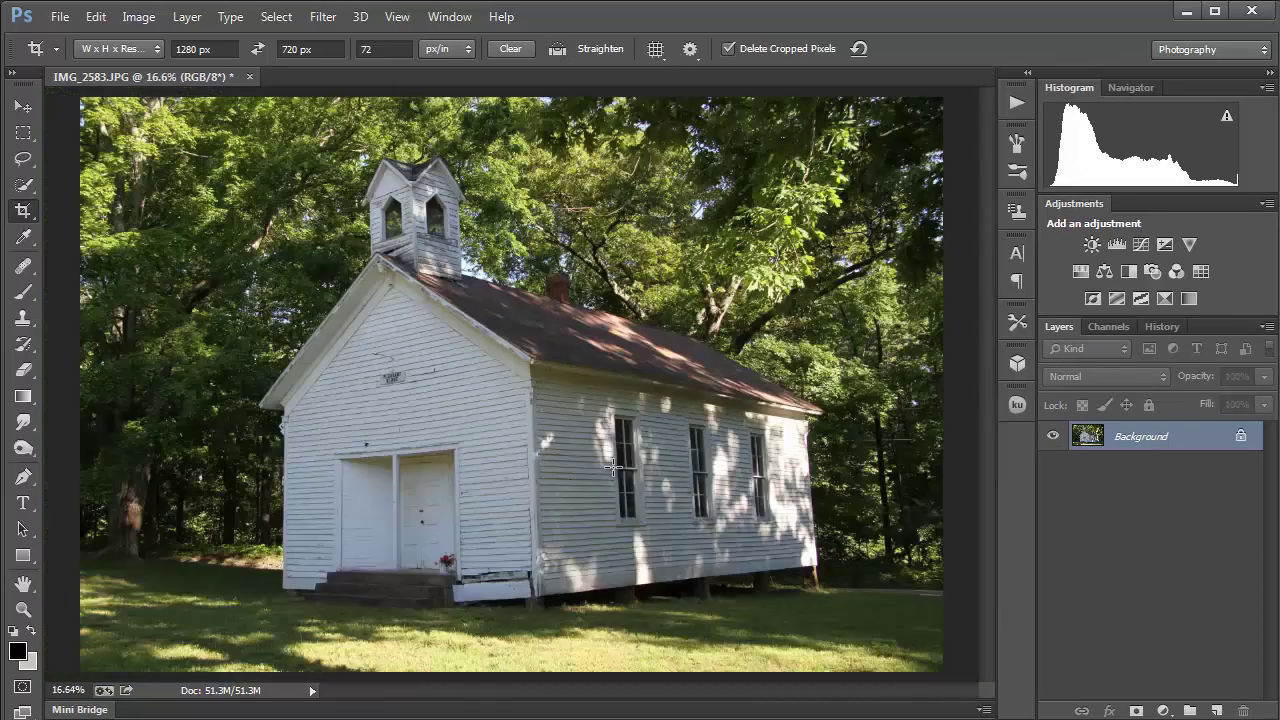
Crop with the Unconstrained preset, rotating about 1.7° to level the church, and apply
click(112, 46)
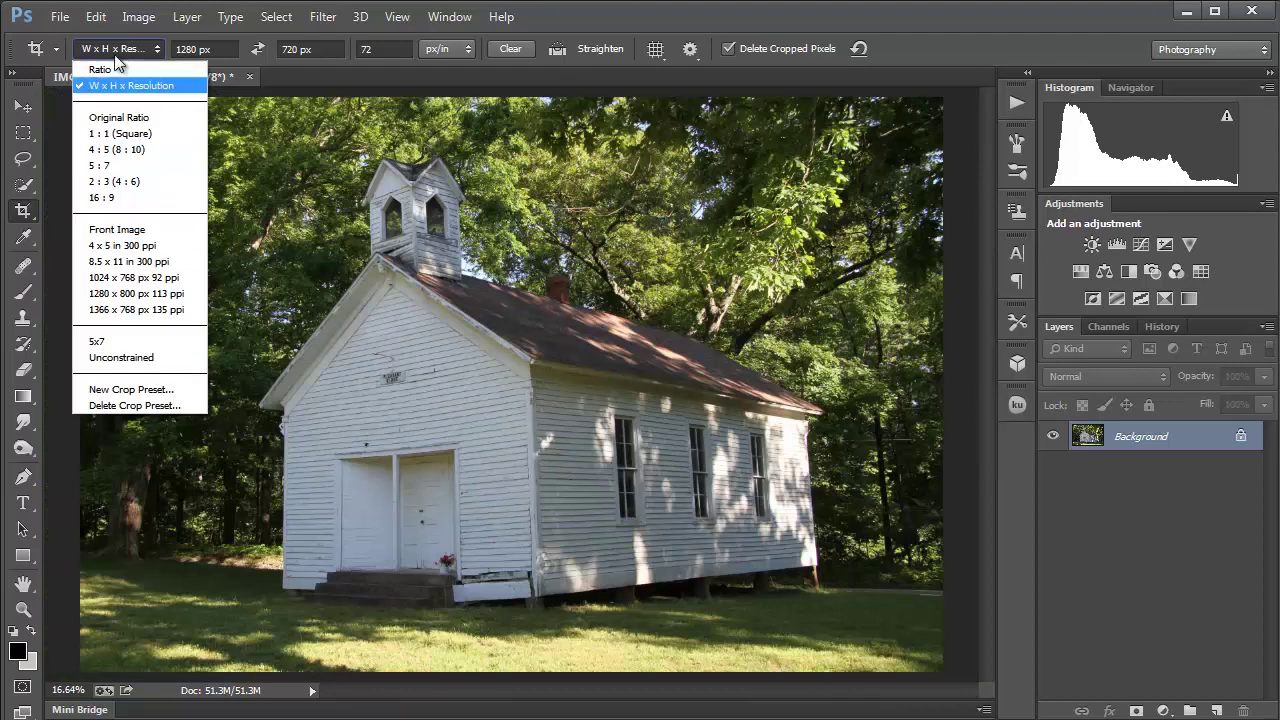
click(106, 358)
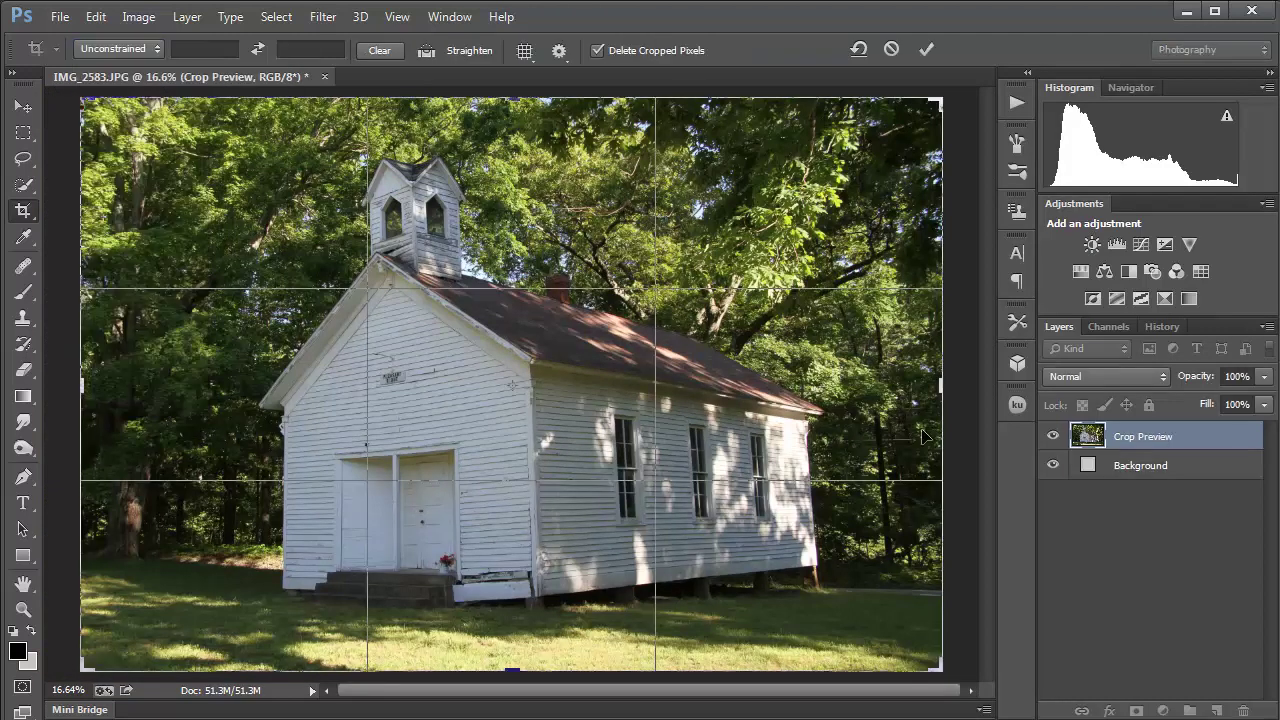
mouse_move(960, 409)
mouse_down()
mouse_move(965, 392)
mouse_move(956, 428)
mouse_up()
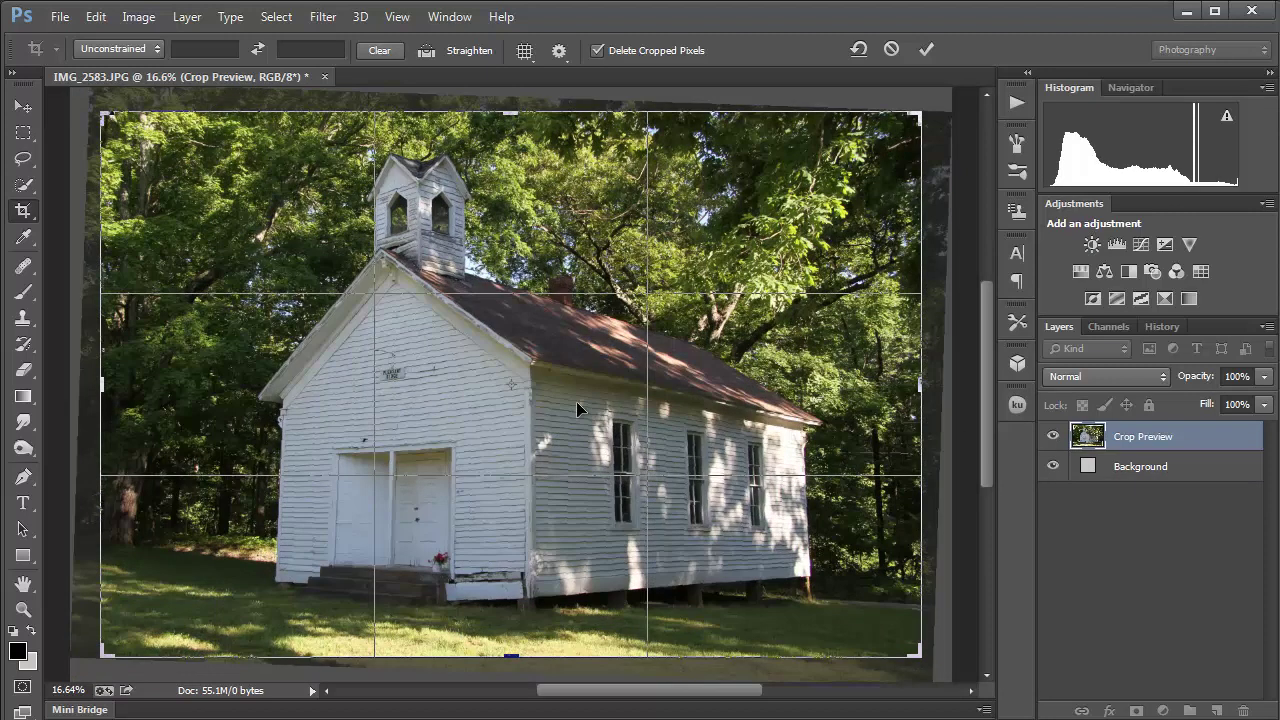
drag(576, 401, 587, 400)
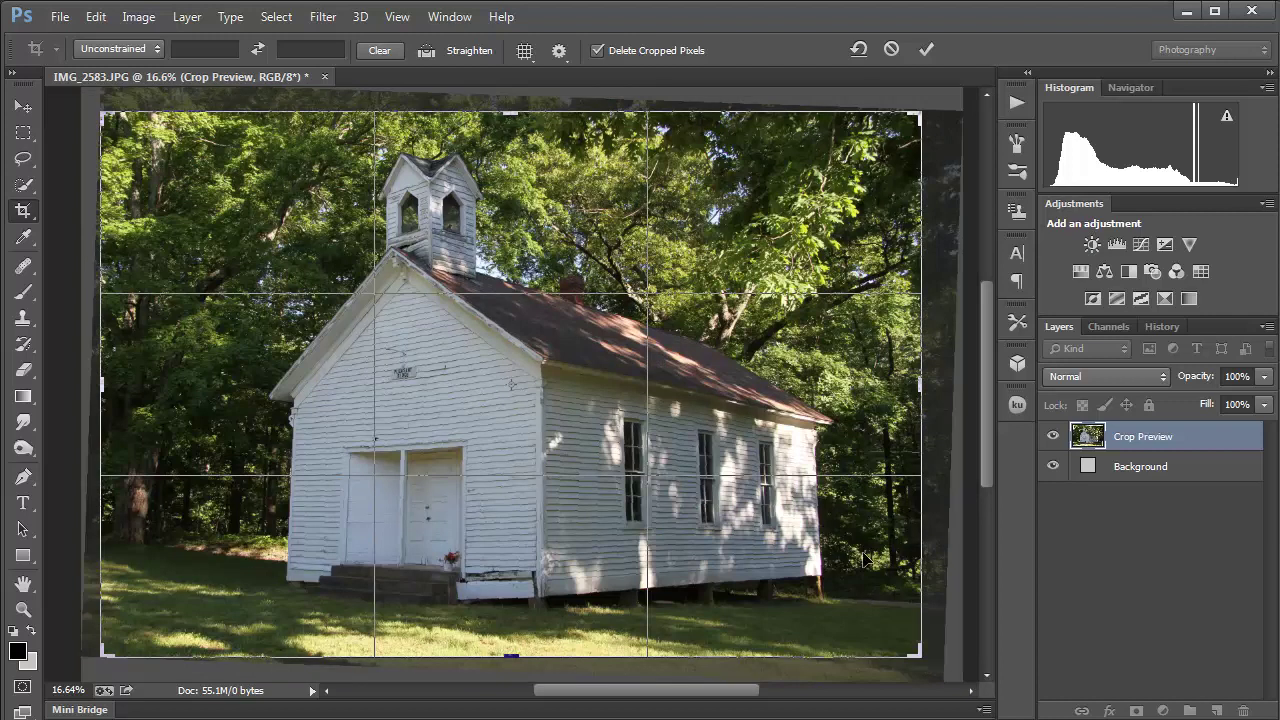
key(Return)
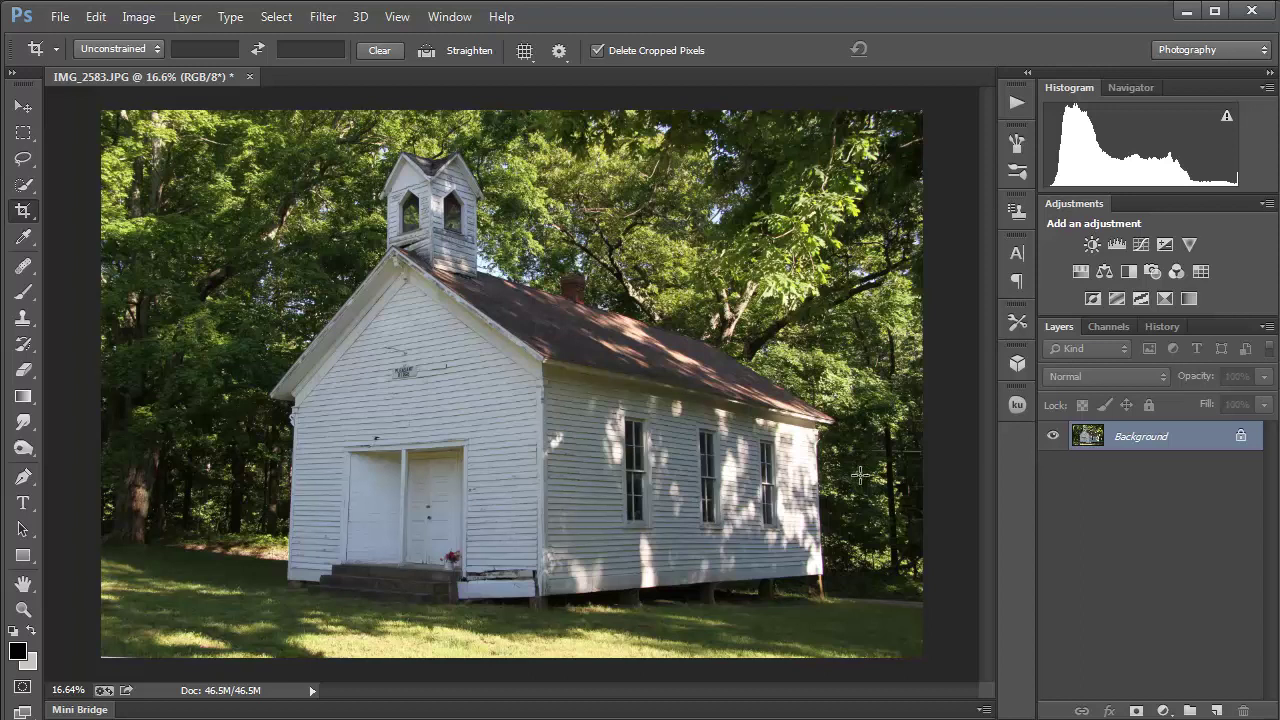
drag(898, 492, 885, 463)
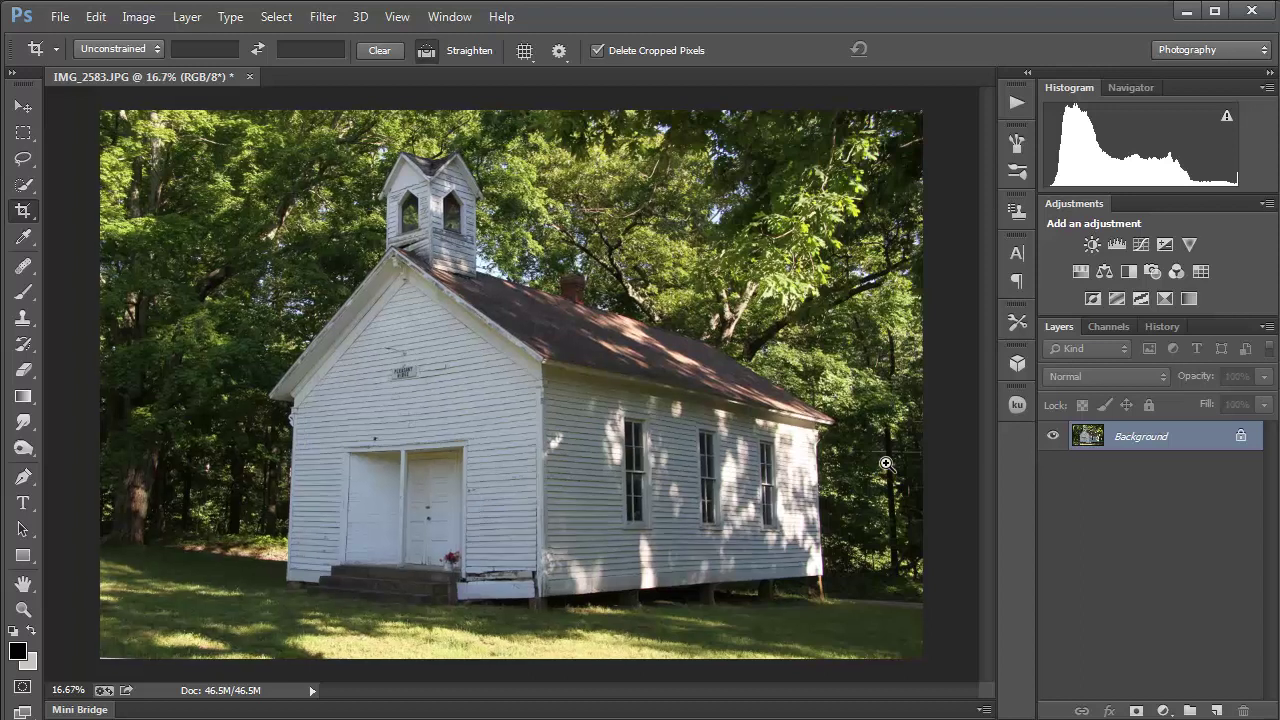
scroll(885, 463, up, 1)
scroll(885, 463, up, 1)
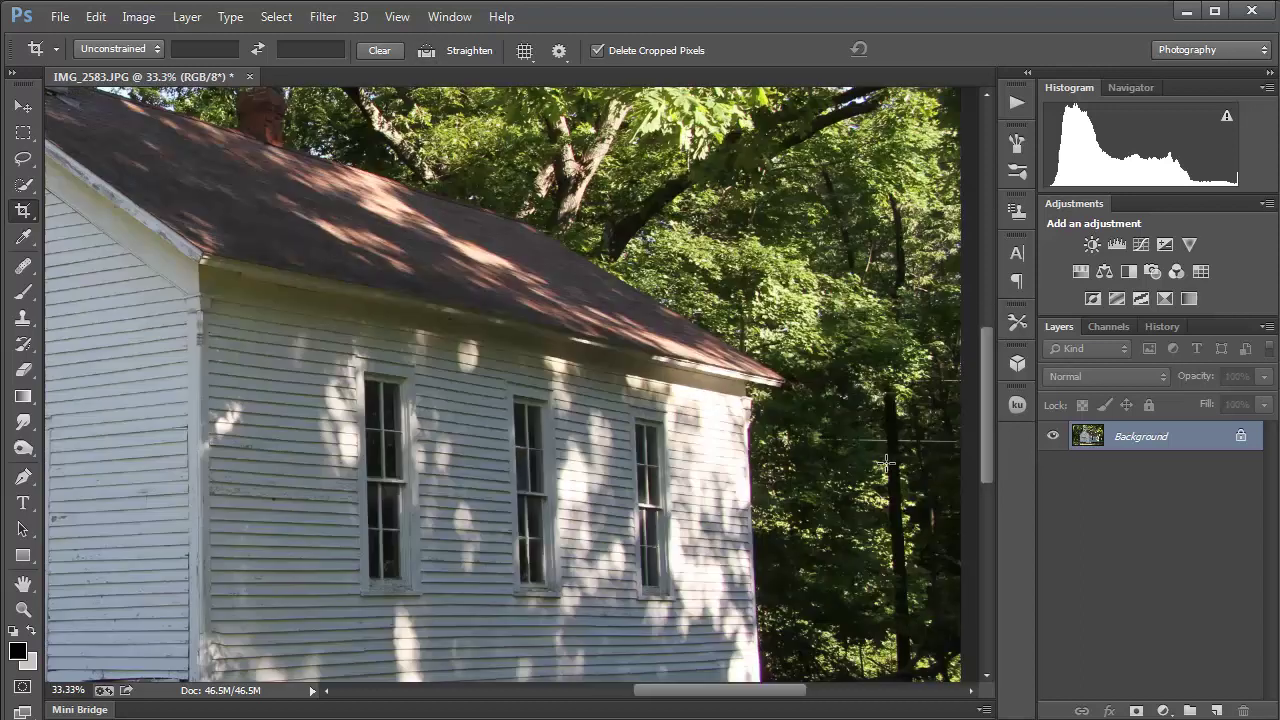
drag(828, 451, 726, 436)
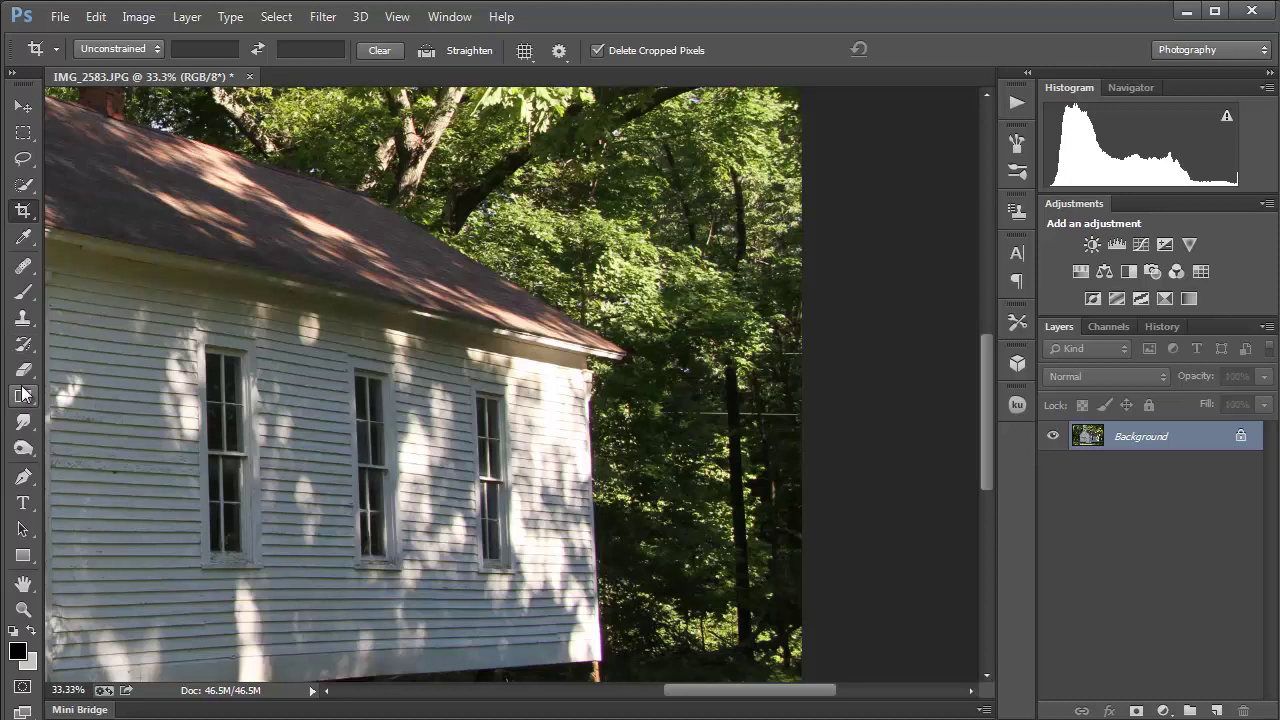
click(22, 320)
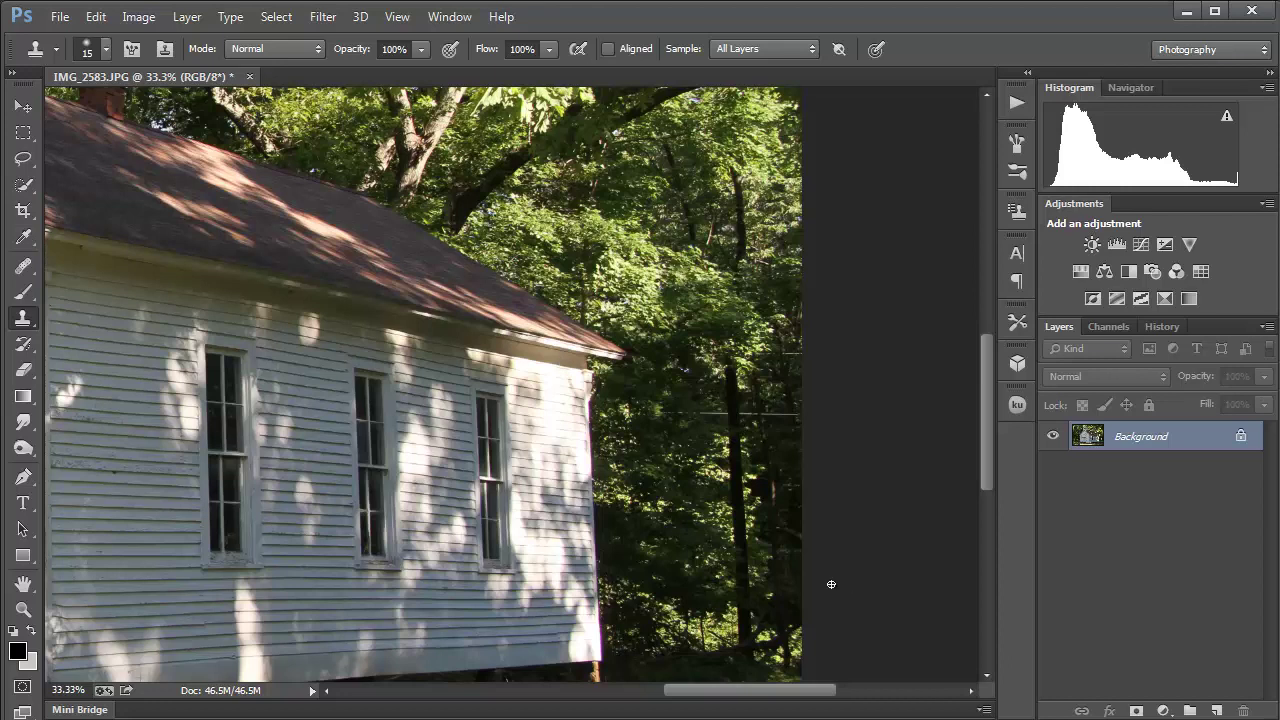
ctrl+click(716, 422)
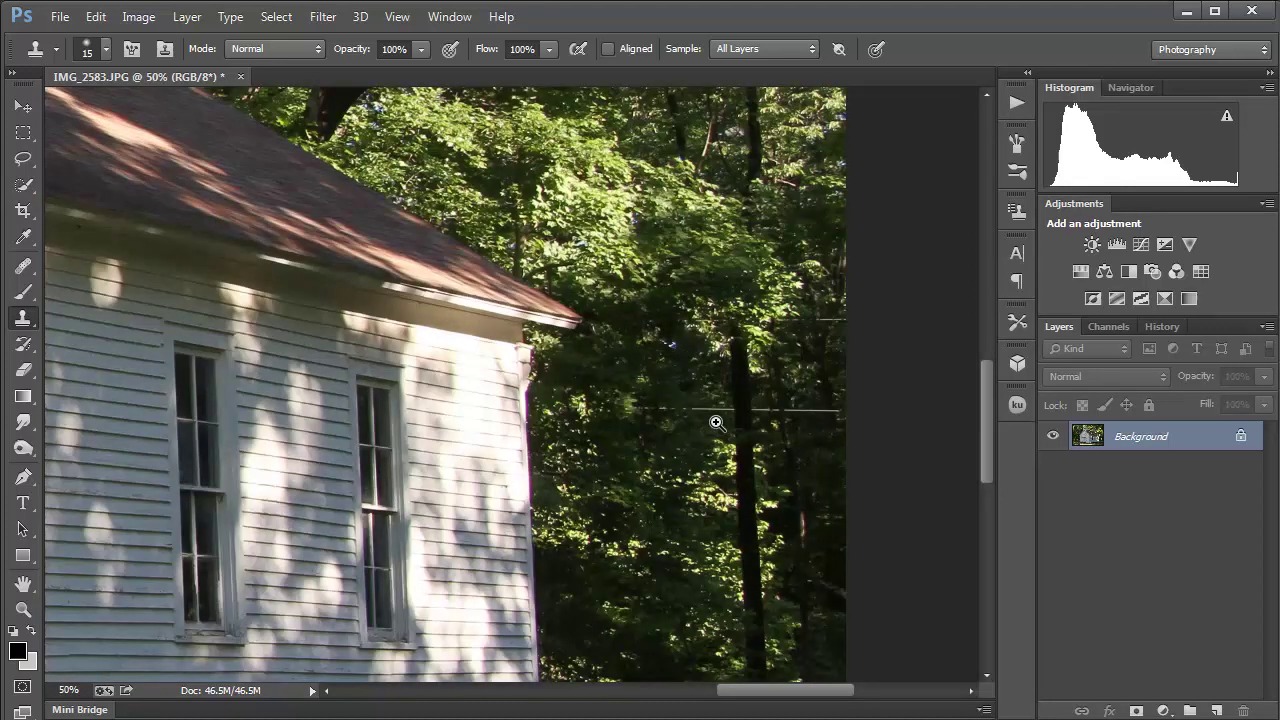
ctrl+click(716, 422)
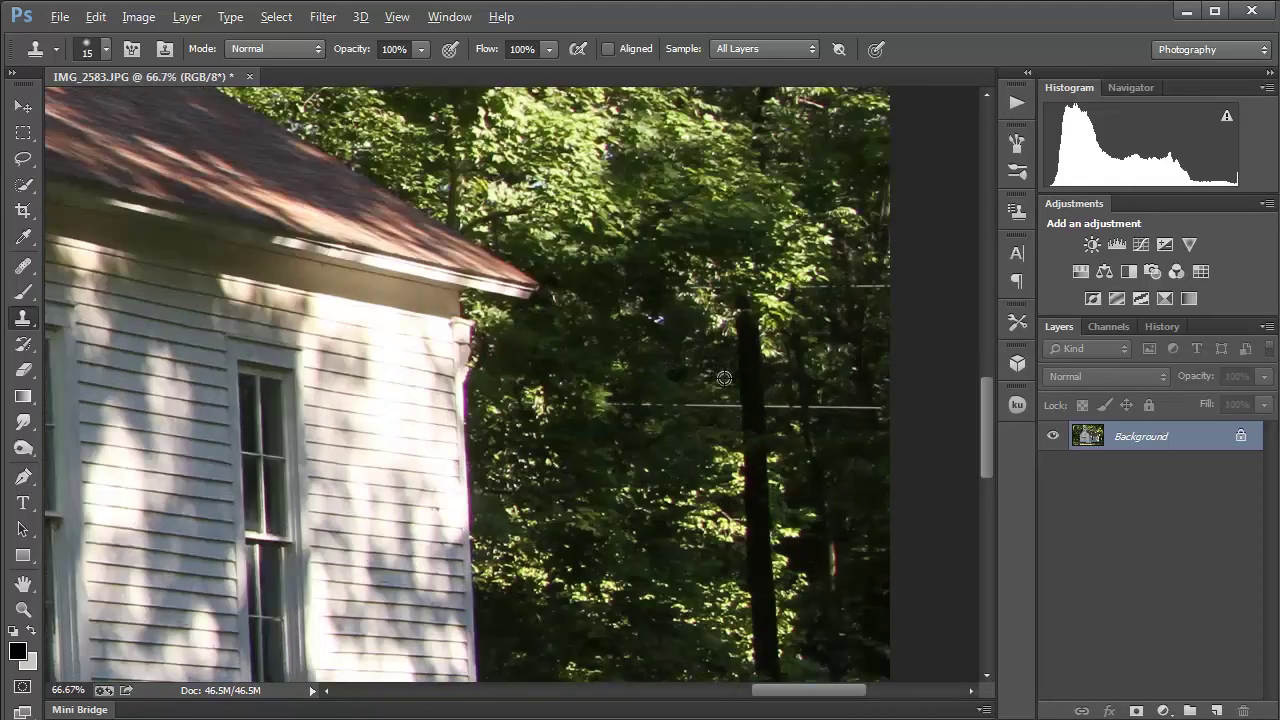
key(alt)
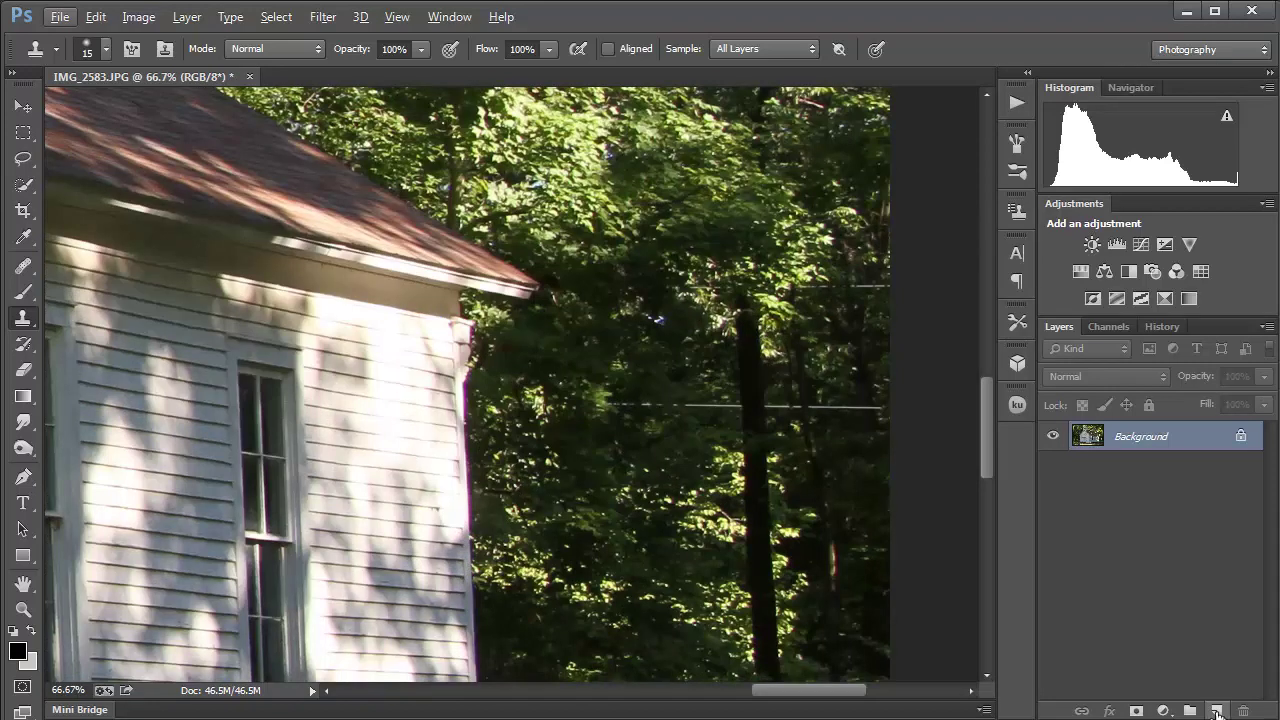
Add a blank layer, sample the trees as clone source, and paint out the power line
click(1216, 711)
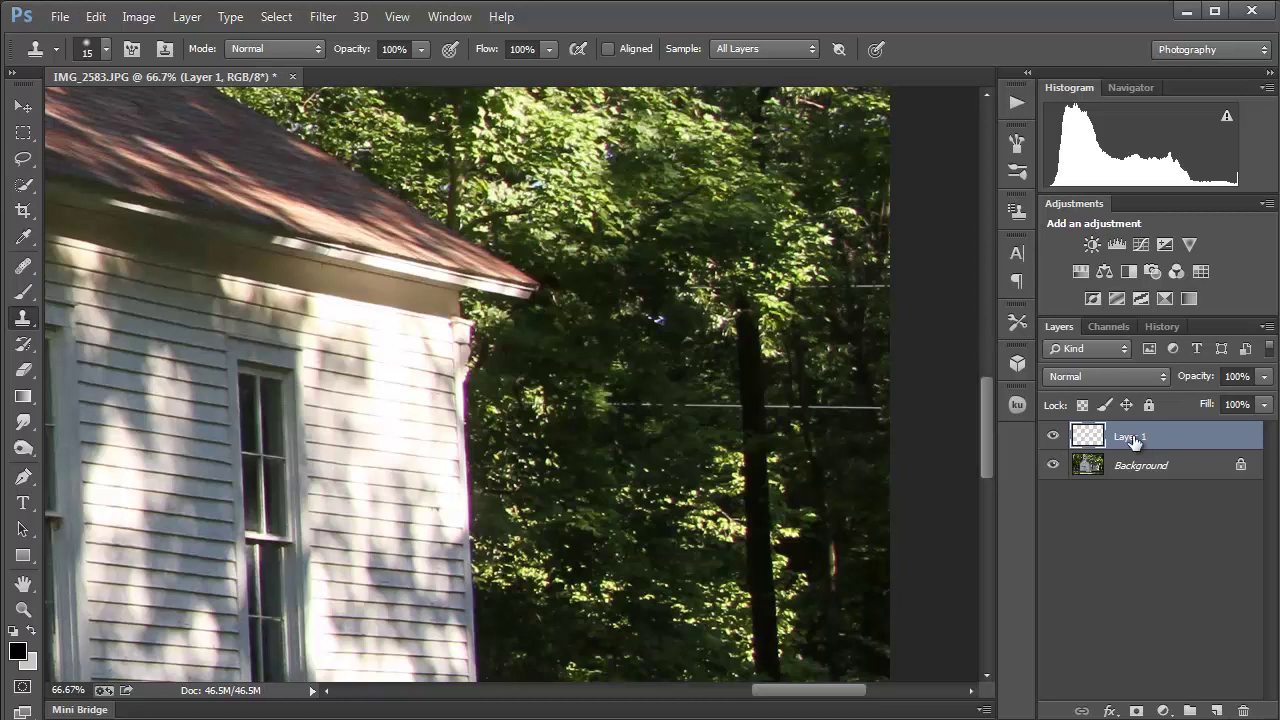
alt+click(733, 405)
shift+click(583, 402)
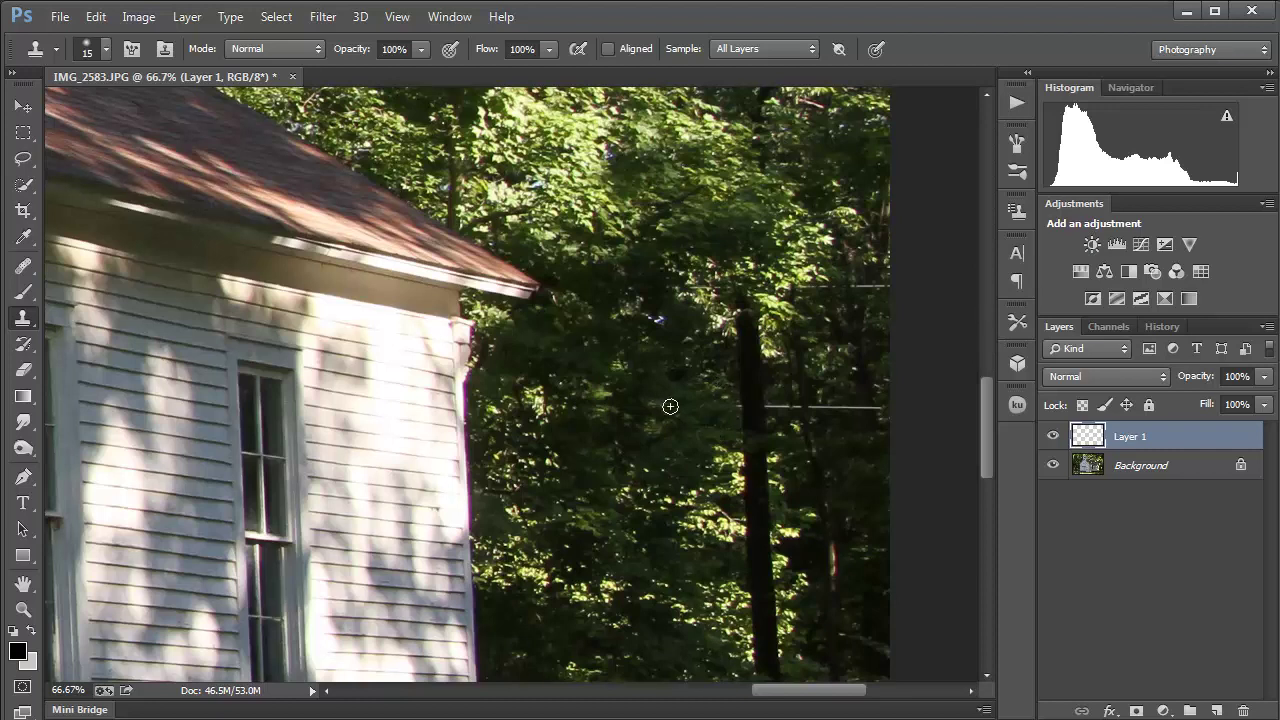
Resample near the wire and clone out the power line's right end and remaining section
alt+click(870, 428)
mouse_move(858, 404)
mouse_down()
mouse_move(870, 439)
mouse_move(880, 405)
mouse_up()
click(848, 412)
mouse_move(848, 412)
mouse_down()
mouse_move(828, 438)
mouse_move(815, 407)
mouse_up()
drag(794, 402, 772, 404)
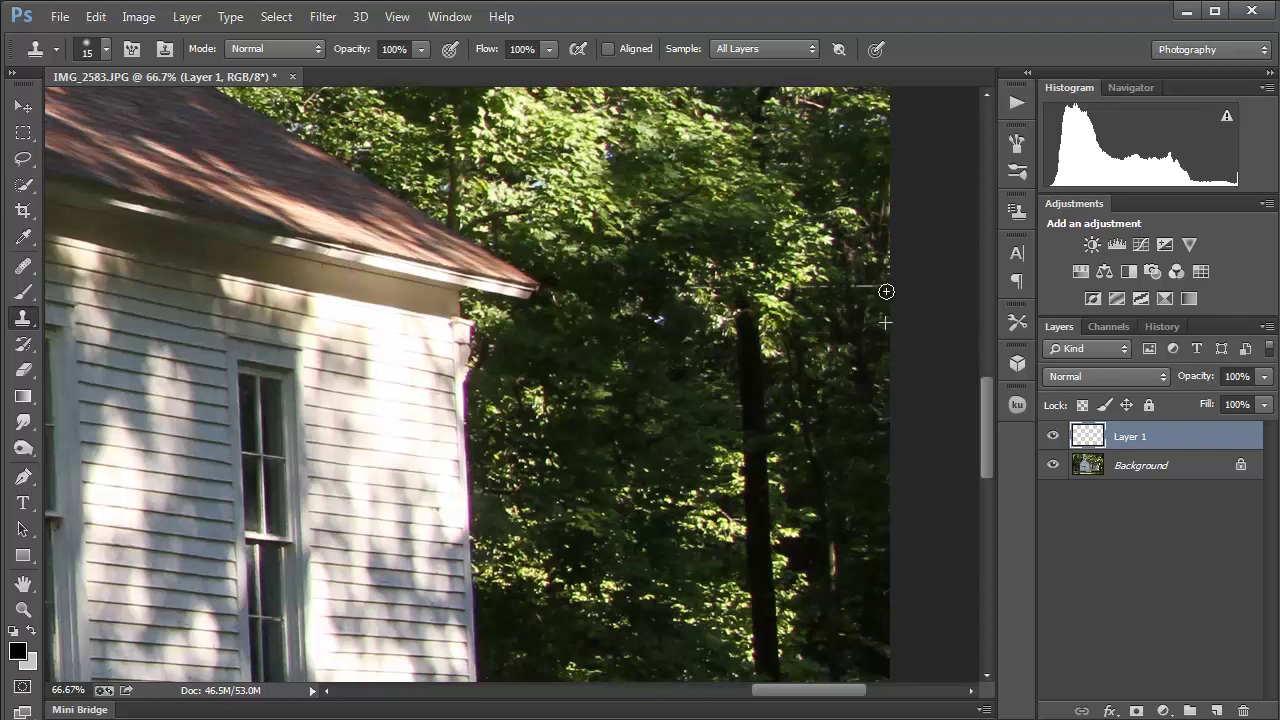
Clone foliage over the trees from a sampled source, then delete Layer 1 and fit the photo
alt+click(856, 313)
alt+click(855, 271)
mouse_move(660, 312)
mouse_down()
mouse_move(649, 323)
mouse_move(635, 311)
mouse_up()
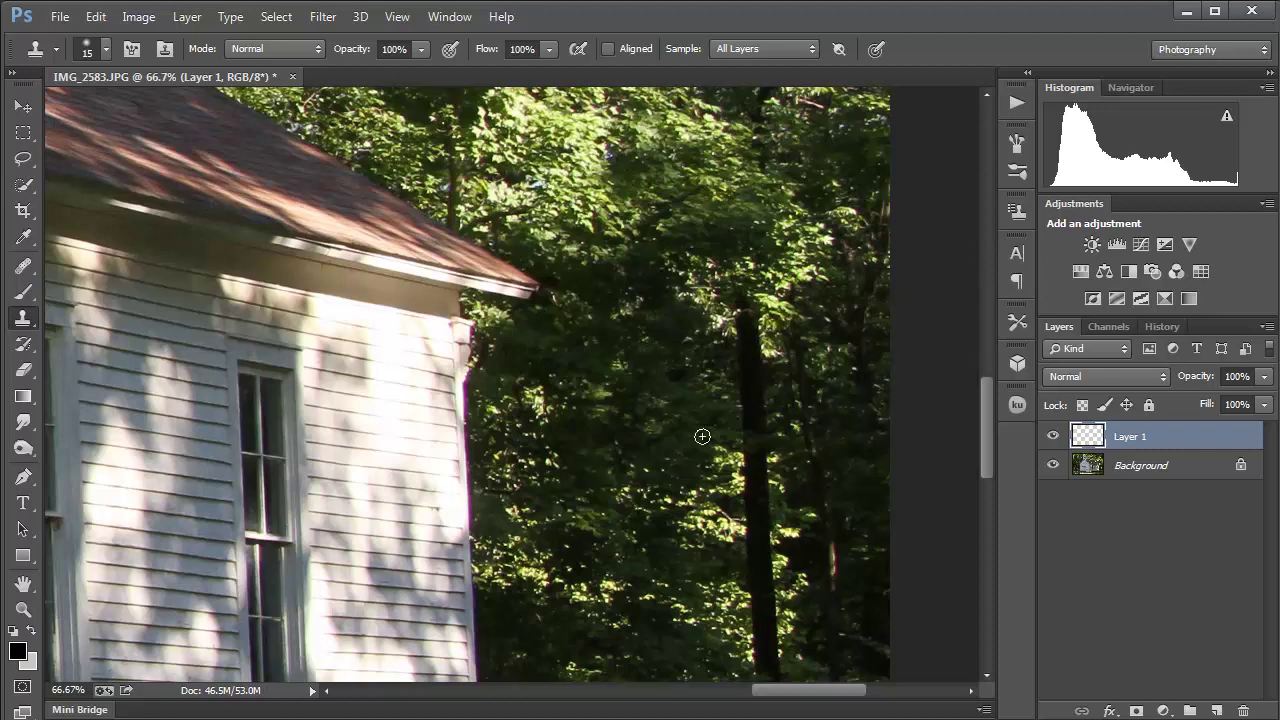
alt+click(657, 359)
alt+click(699, 372)
key(Delete)
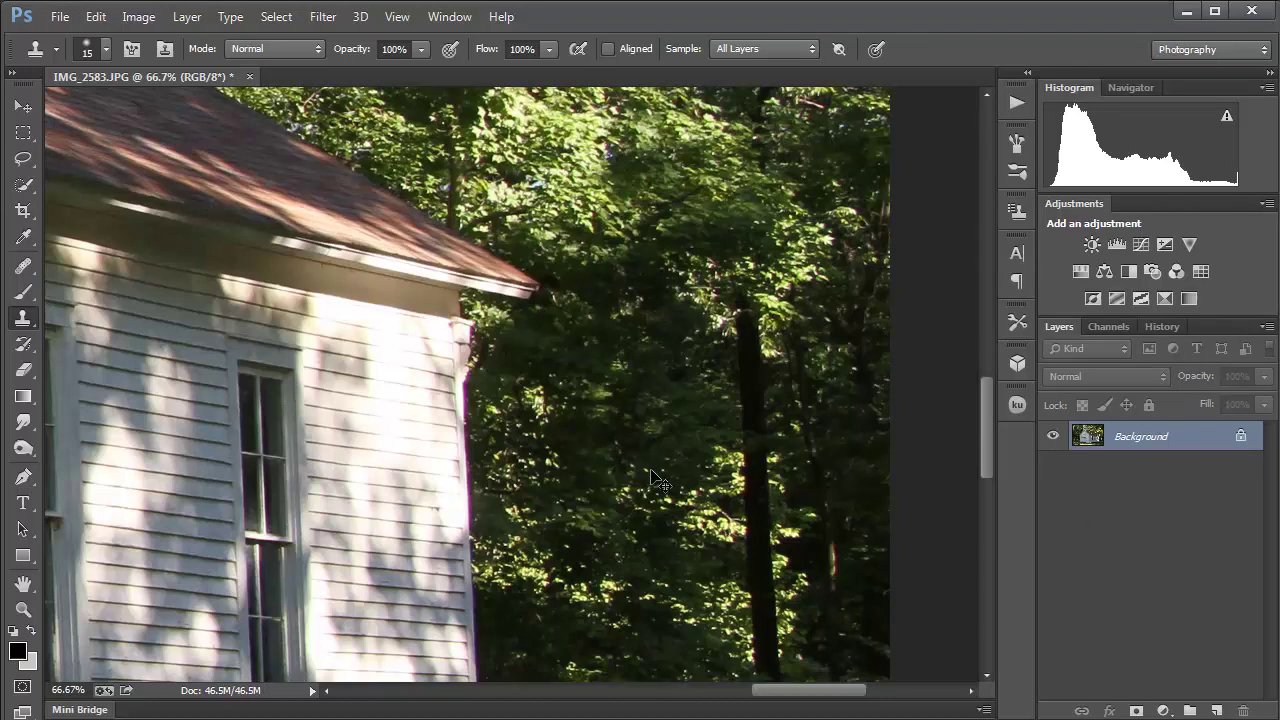
key(ctrl+0)
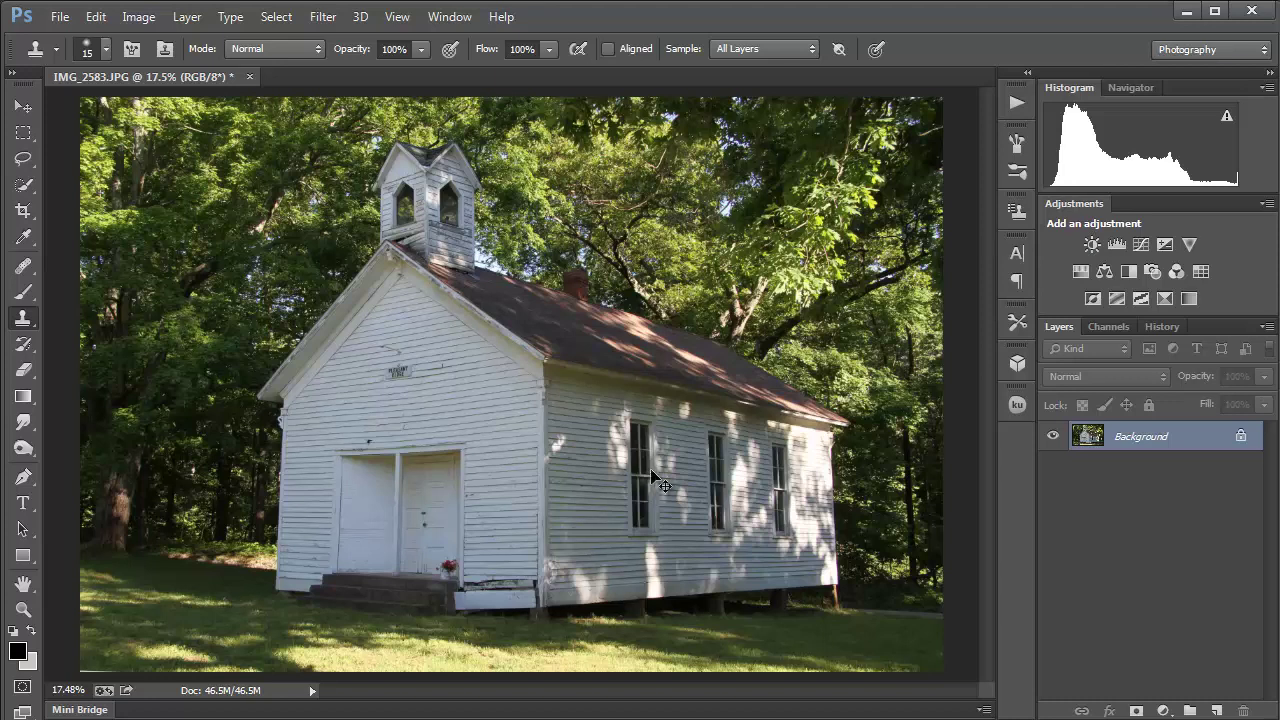
Duplicate the Background layer into Layer 1 with Ctrl+J
key(ctrl+j)
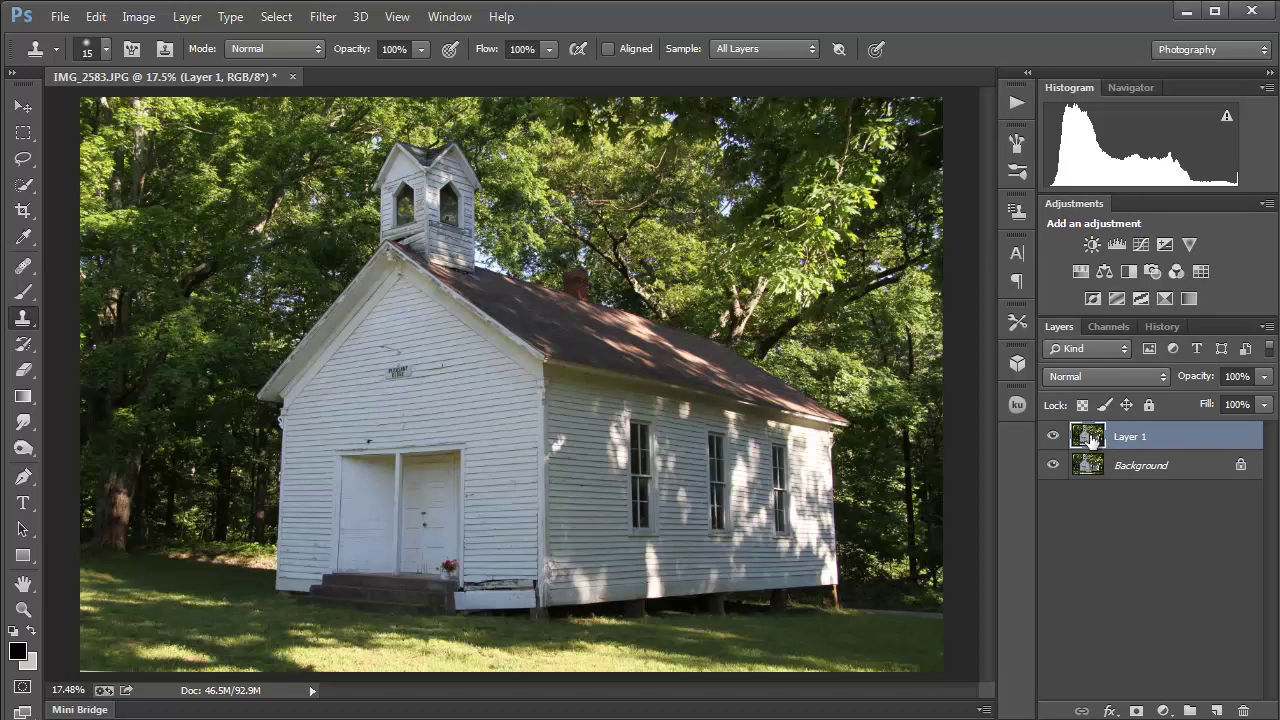
Add a Brightness/Contrast adjustment layer with Brightness set to 90
click(1089, 244)
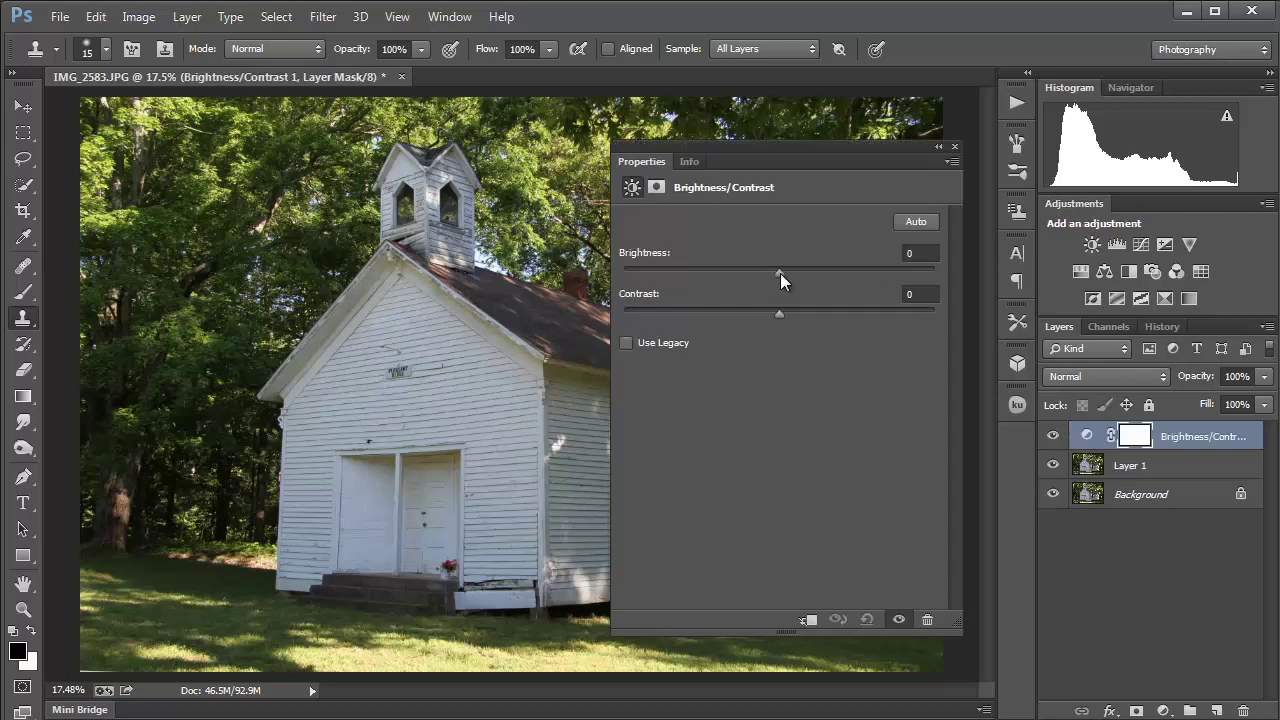
drag(800, 276, 848, 277)
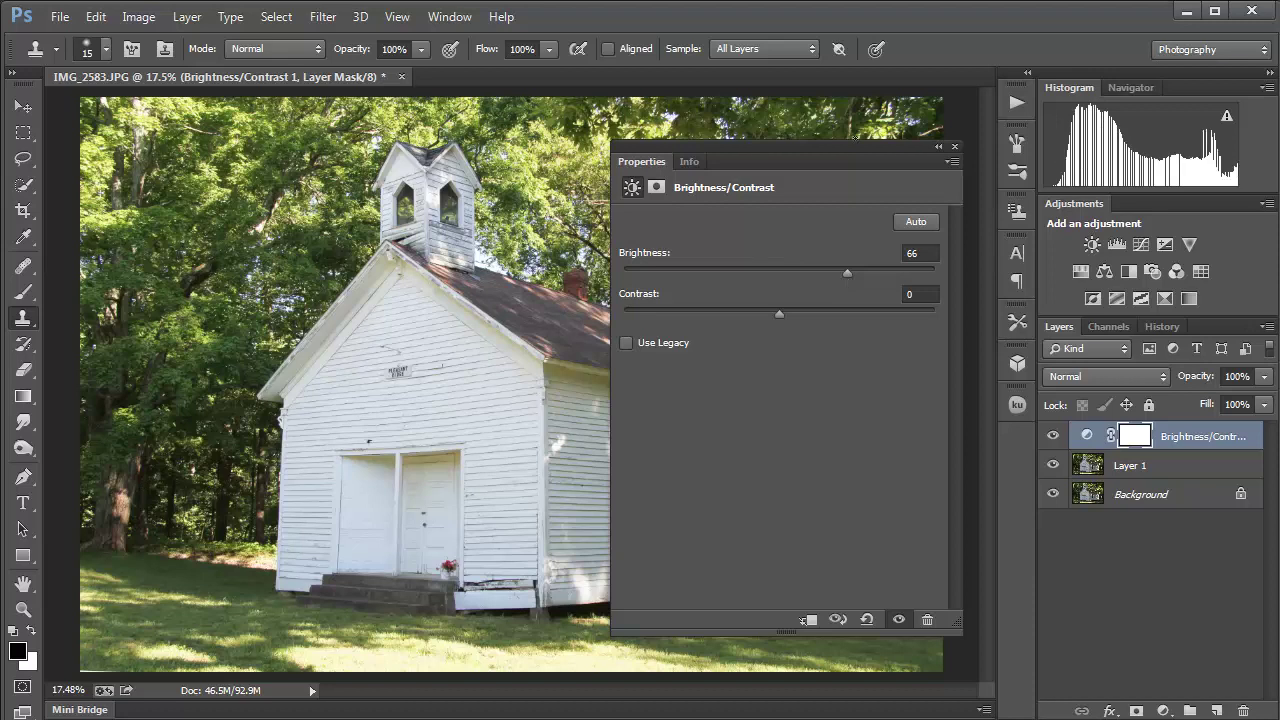
drag(838, 146, 779, 369)
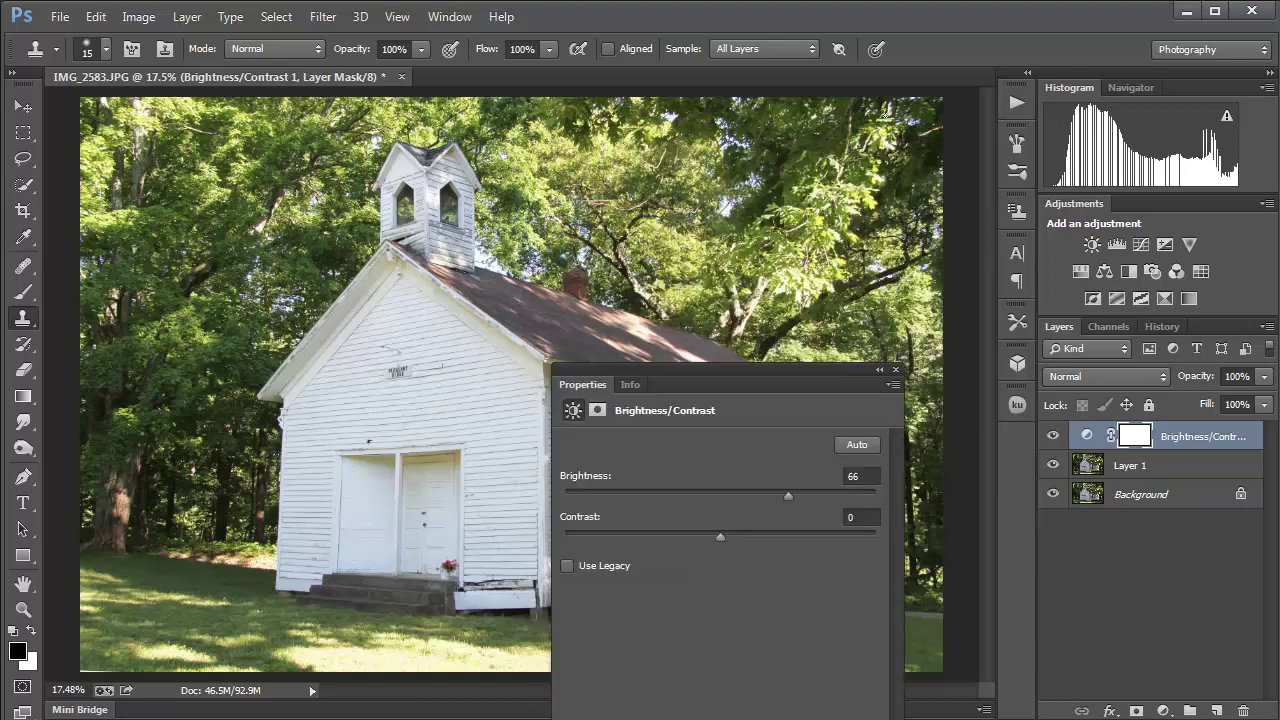
mouse_move(787, 501)
mouse_down()
mouse_move(729, 499)
mouse_move(806, 499)
mouse_up()
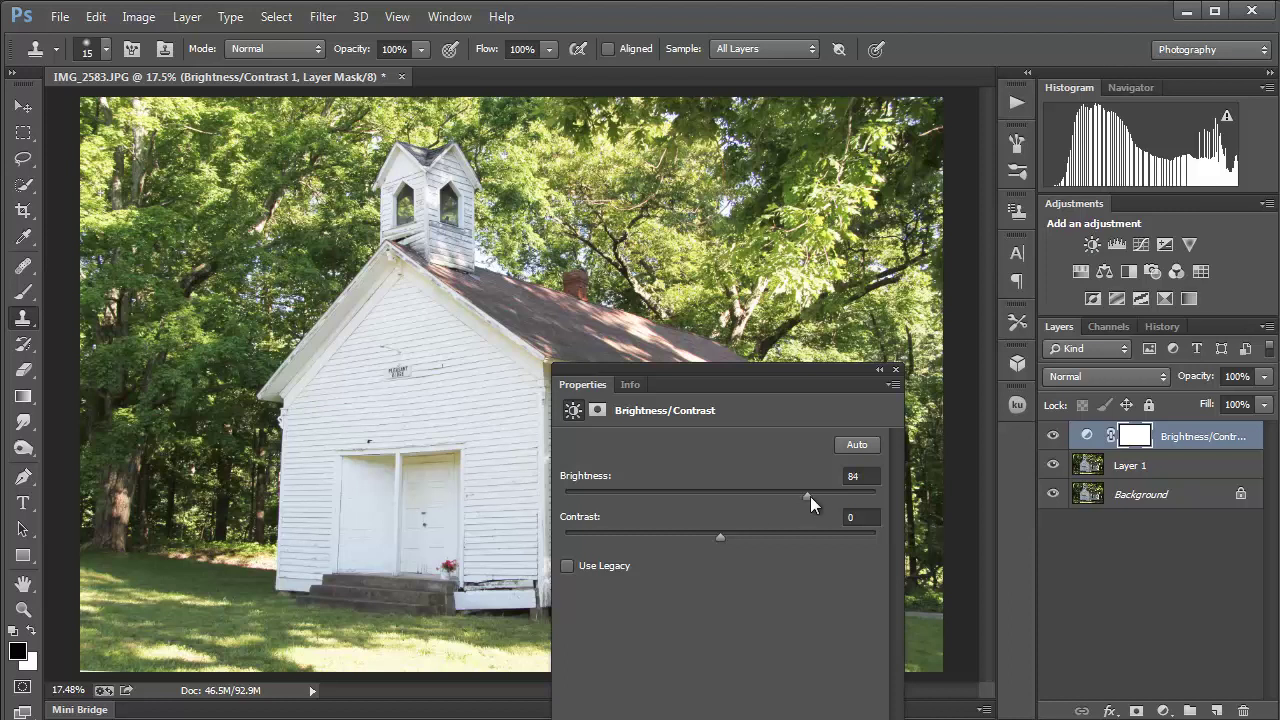
drag(810, 496, 813, 496)
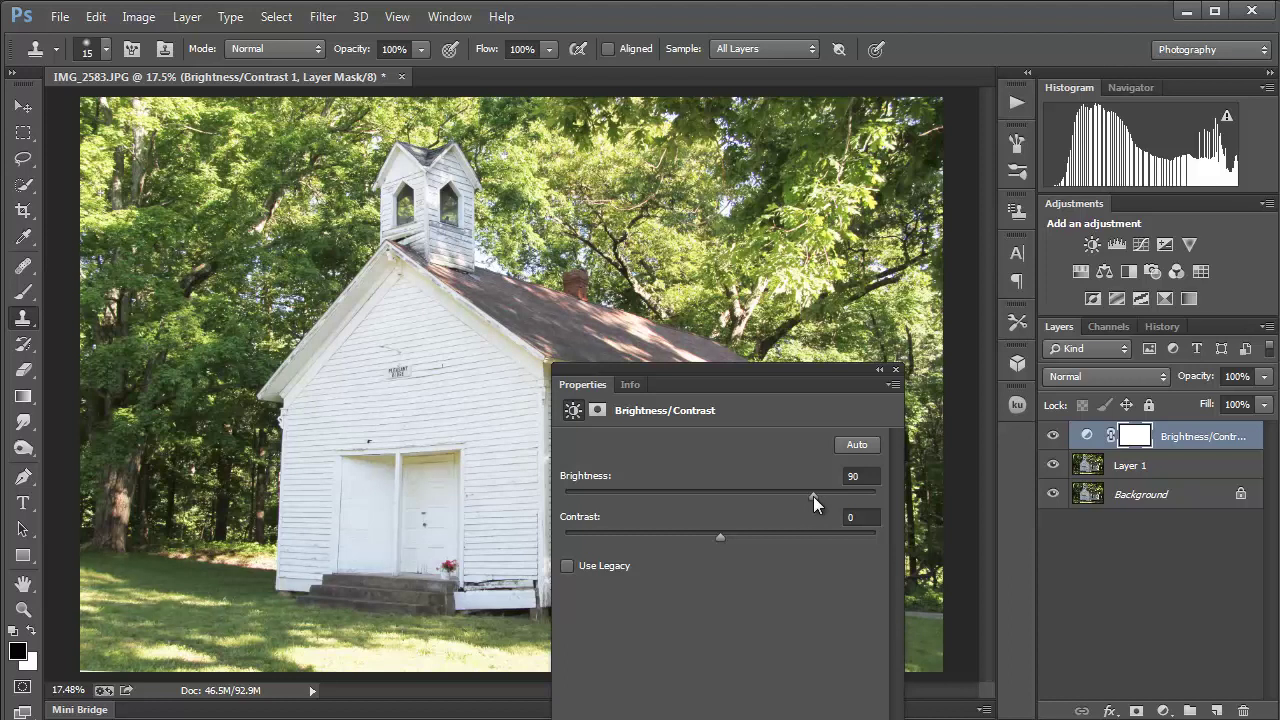
click(896, 370)
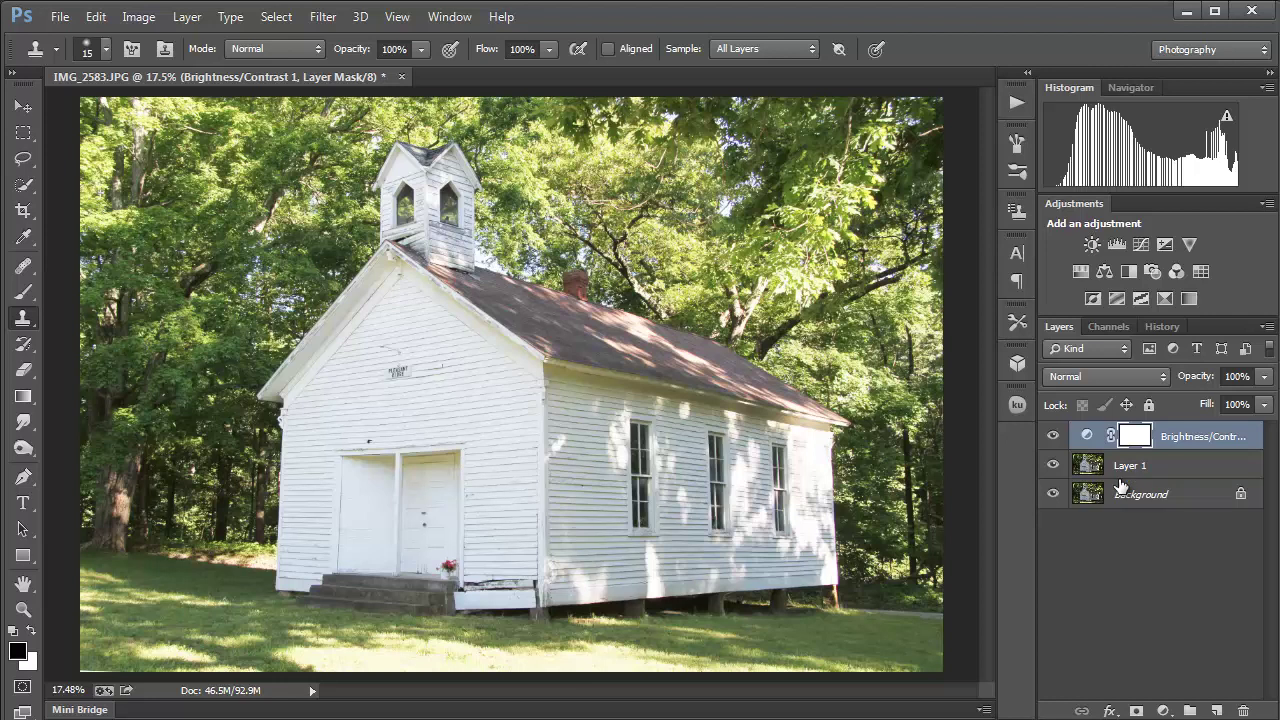
Merge the brightening into Layer 1, then duplicate Background and move the copy above Layer 1
key(Delete)
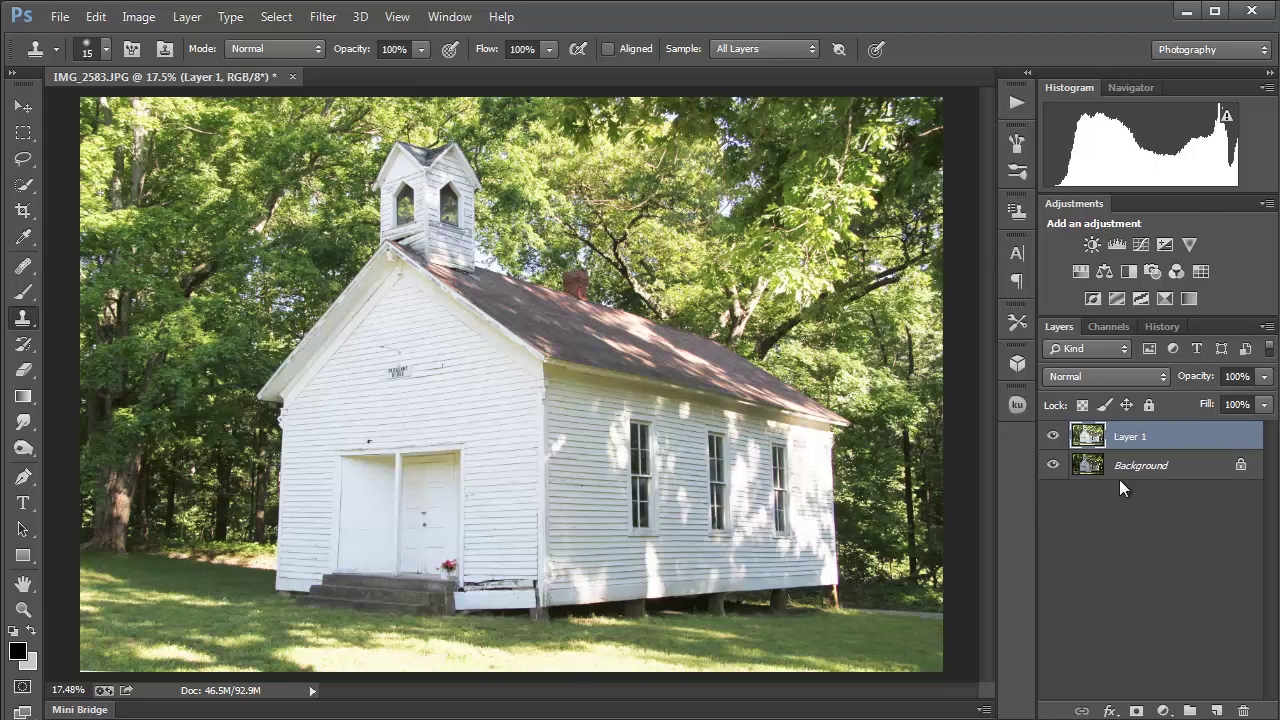
click(1058, 438)
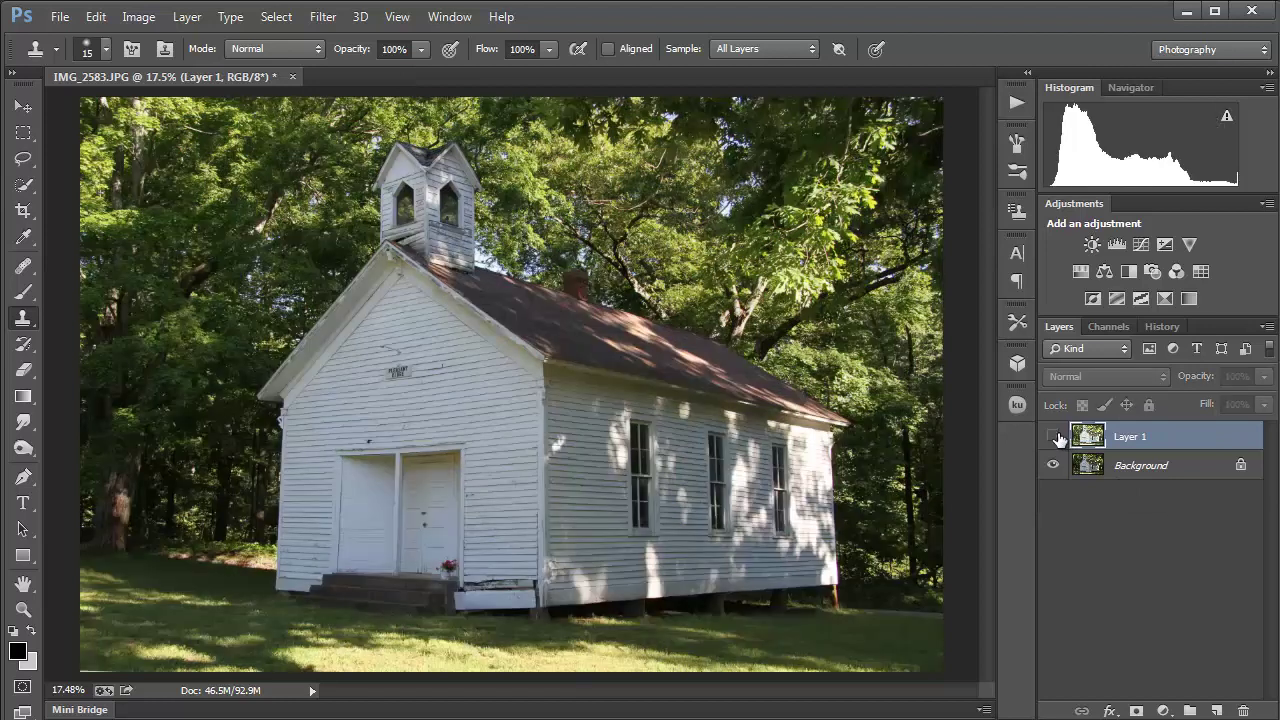
click(1058, 438)
click(1058, 438)
click(1058, 438)
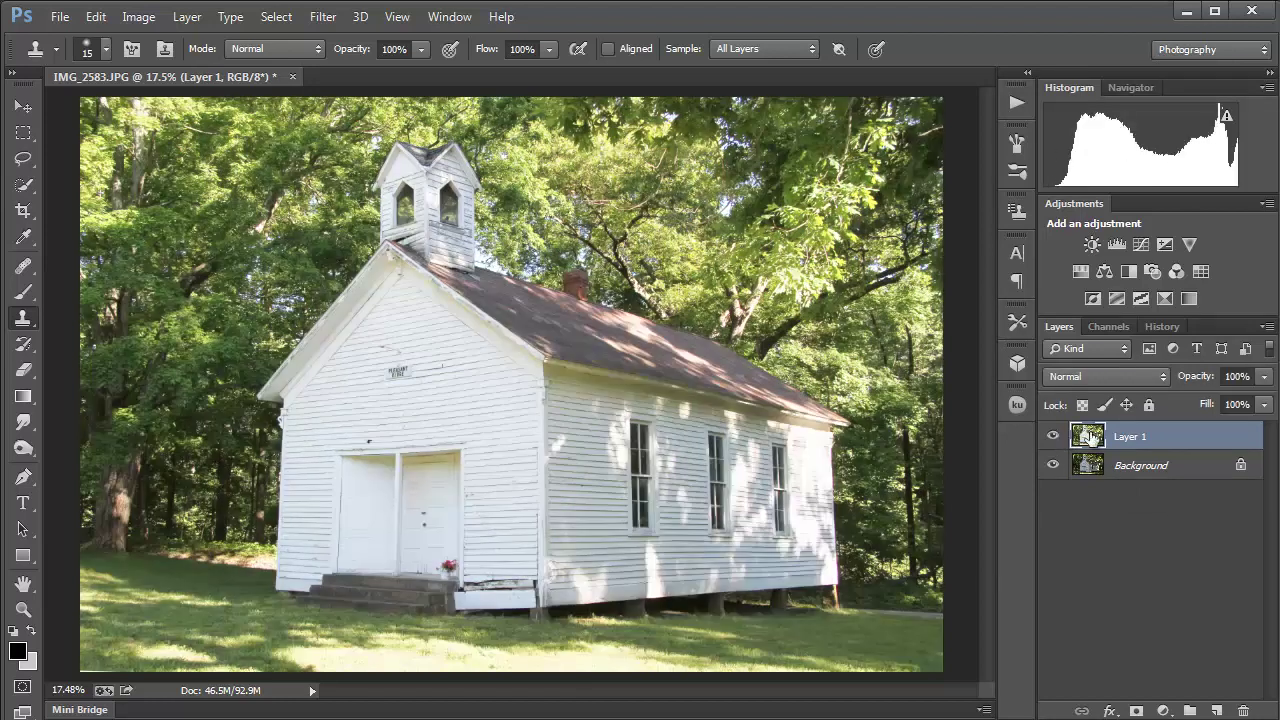
click(1096, 470)
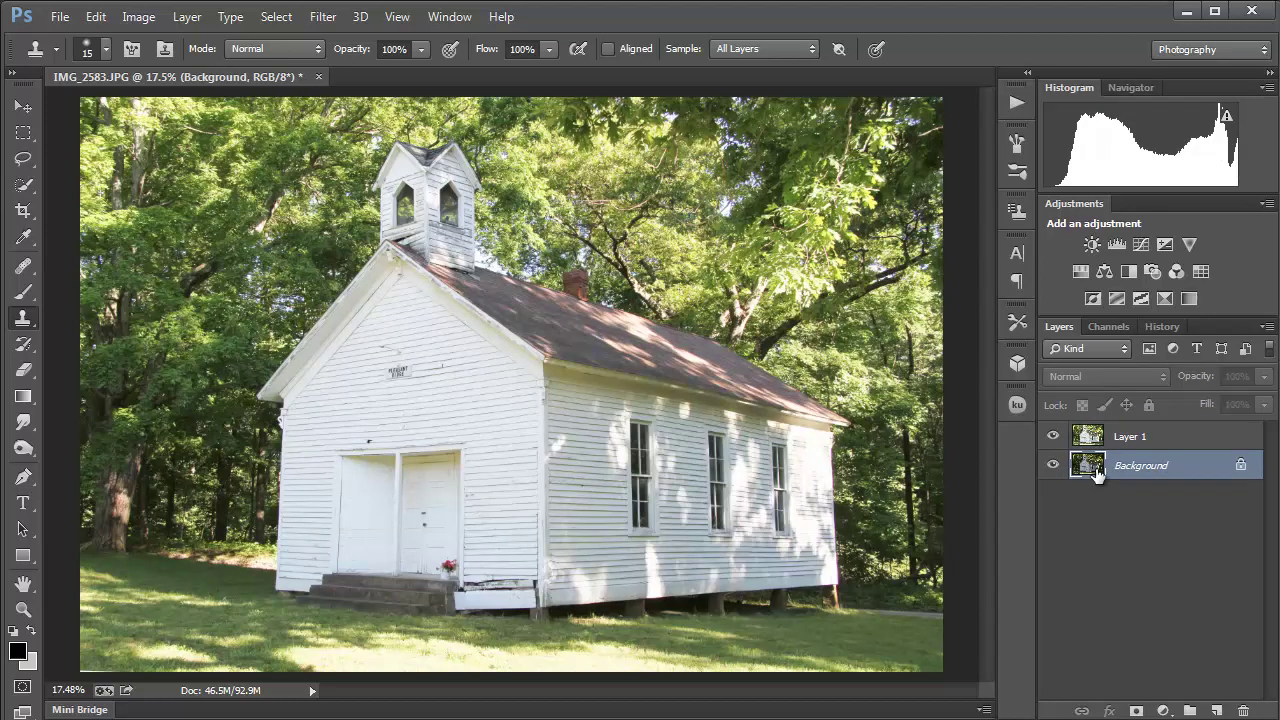
key(ctrl+j)
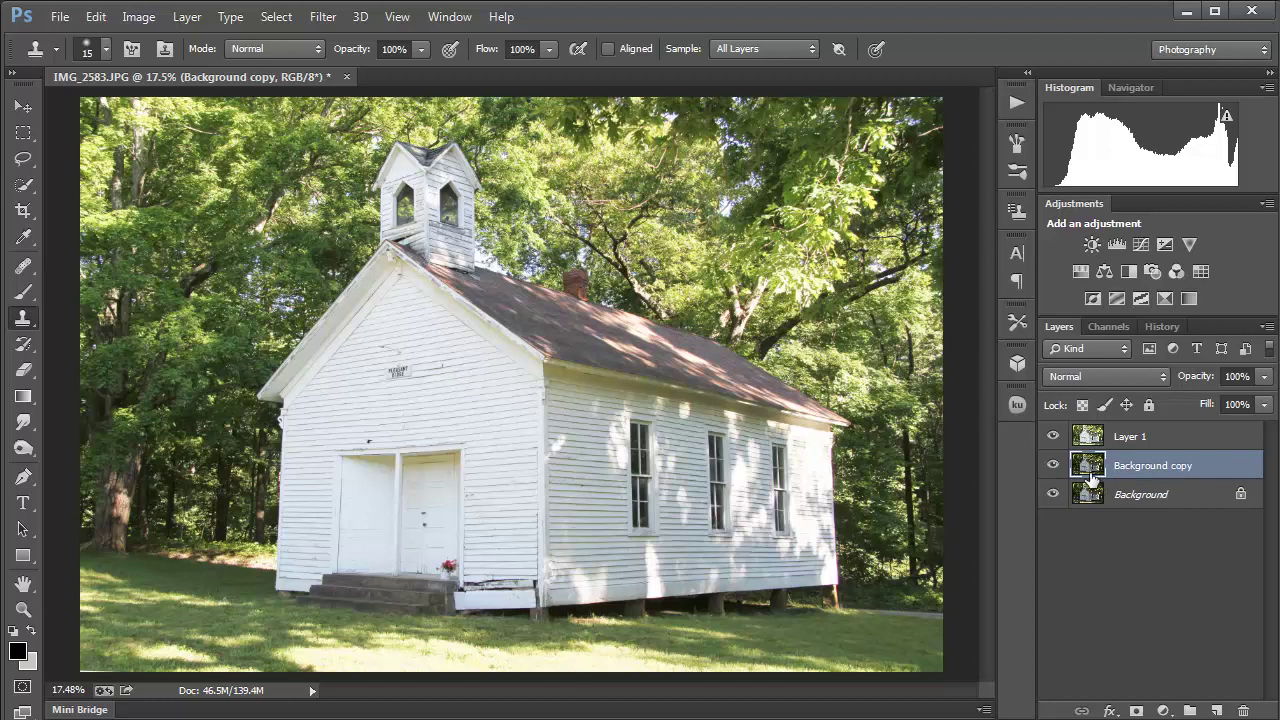
drag(1093, 472, 1087, 428)
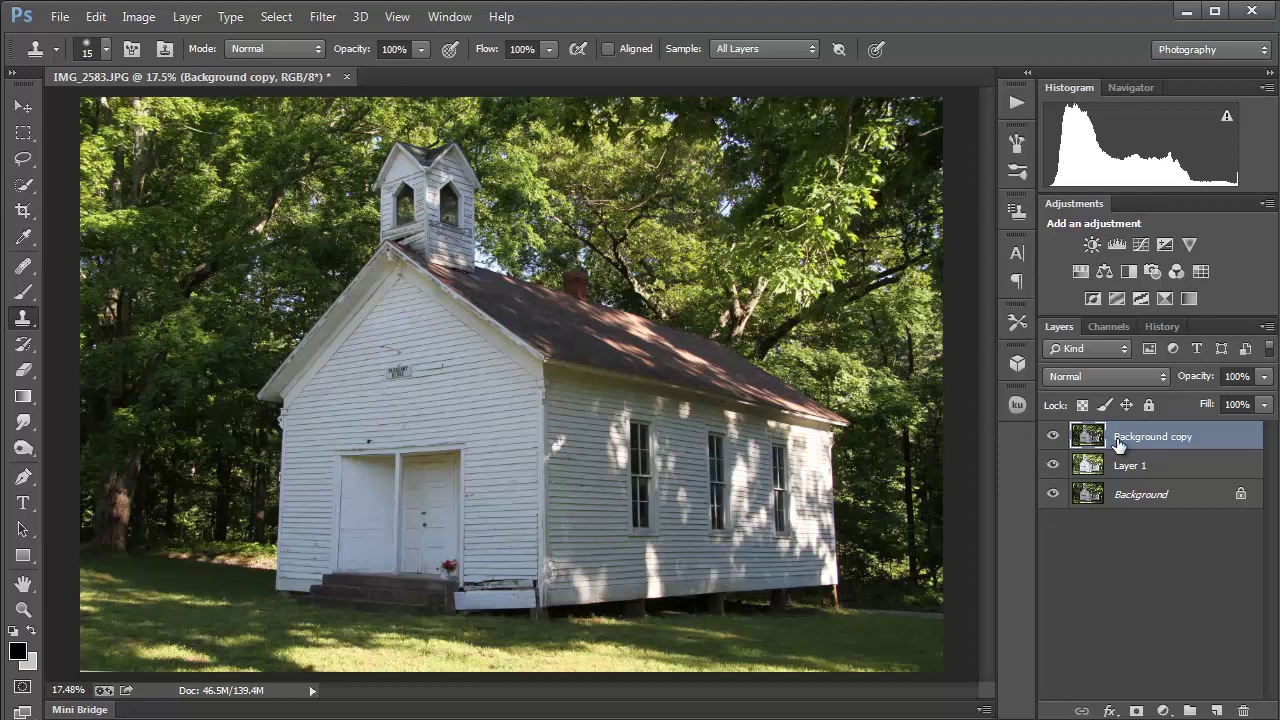
Darken Background copy with Brightness -111 merged in, hide it, and move it below Layer 1
click(1091, 245)
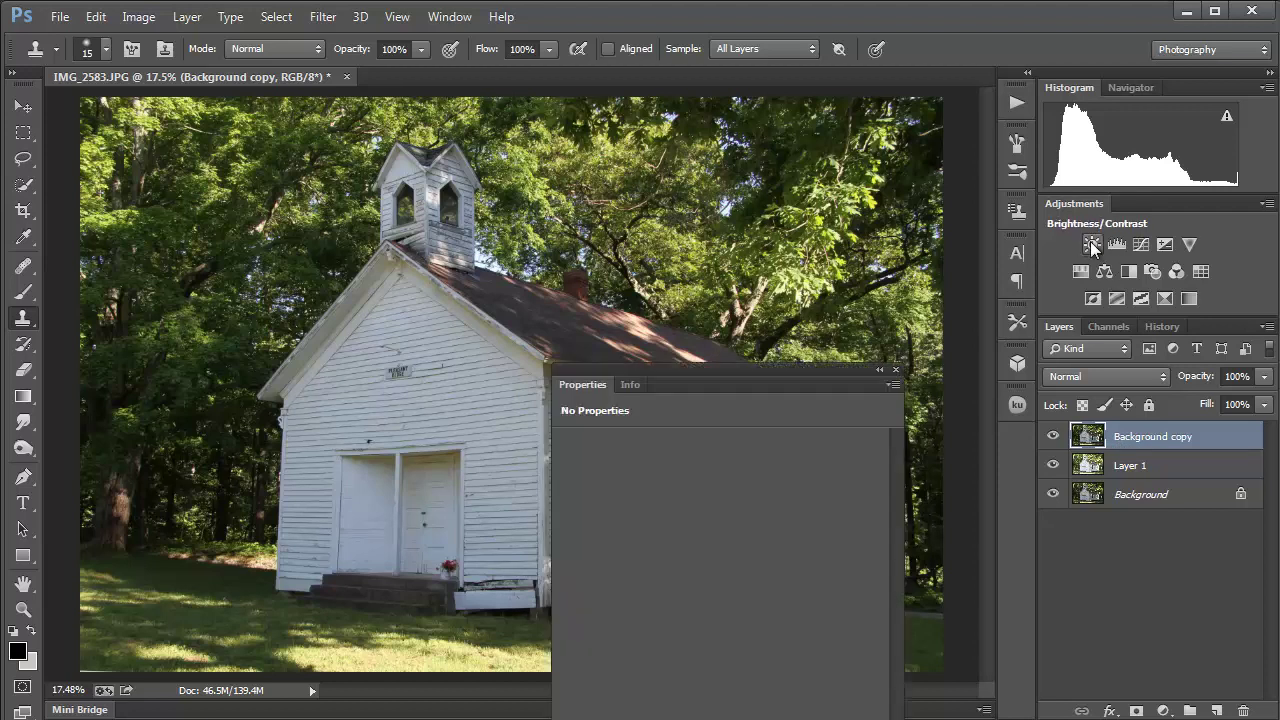
drag(720, 496, 605, 503)
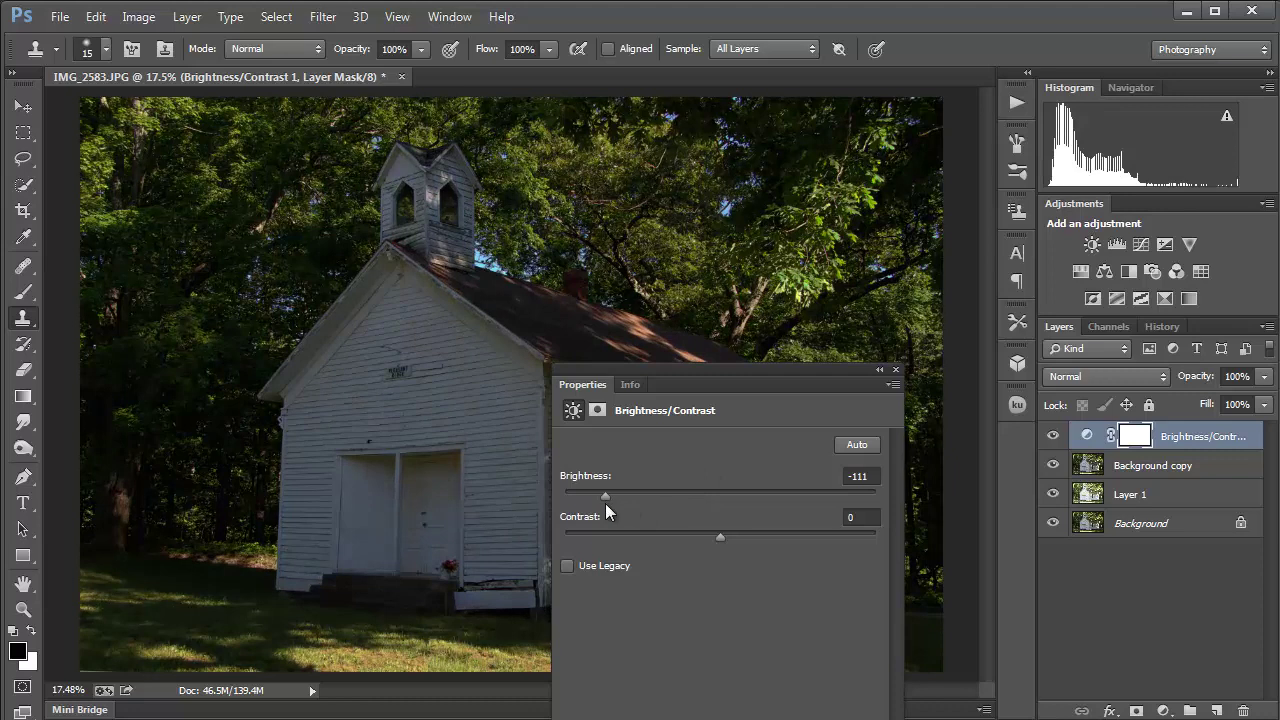
click(895, 370)
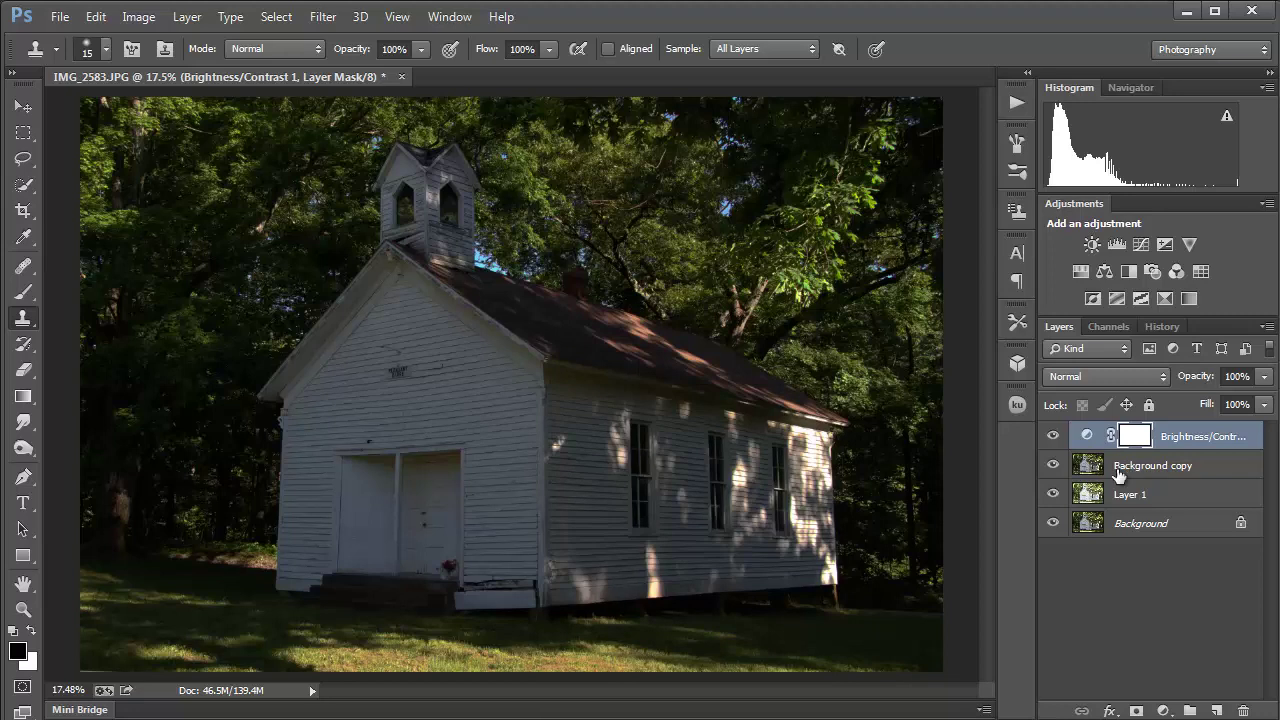
key(Delete)
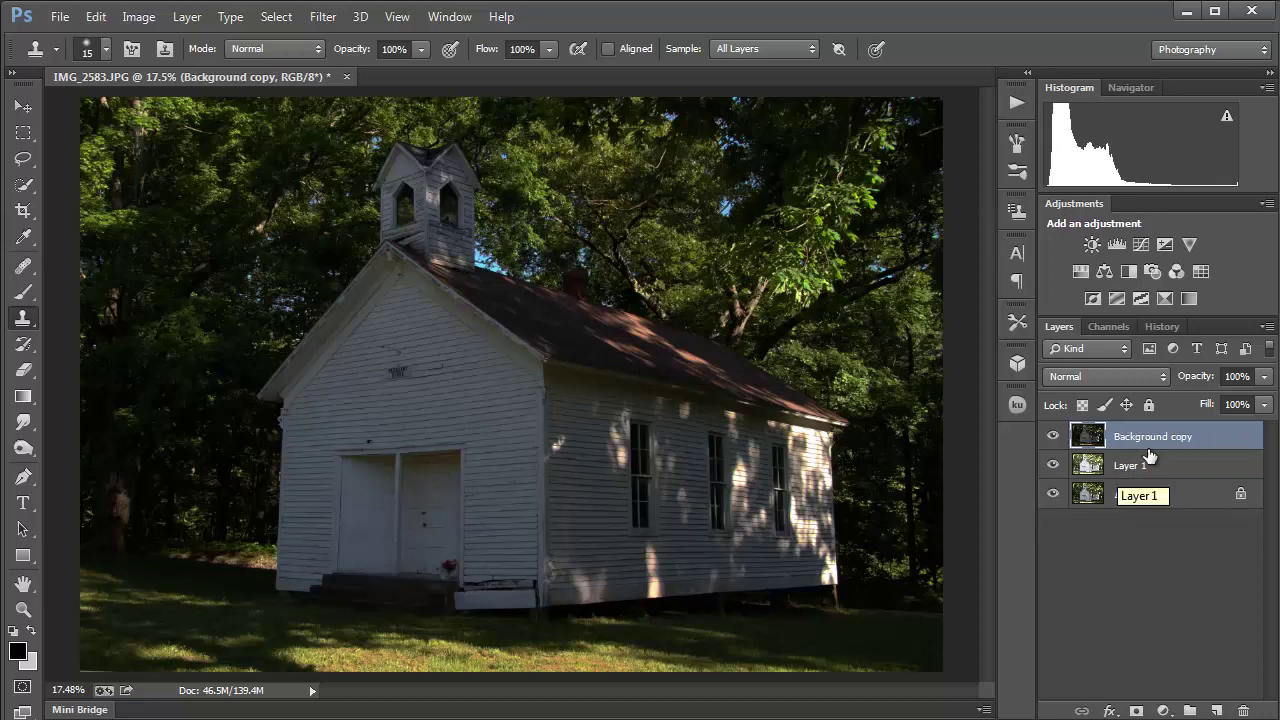
click(1052, 438)
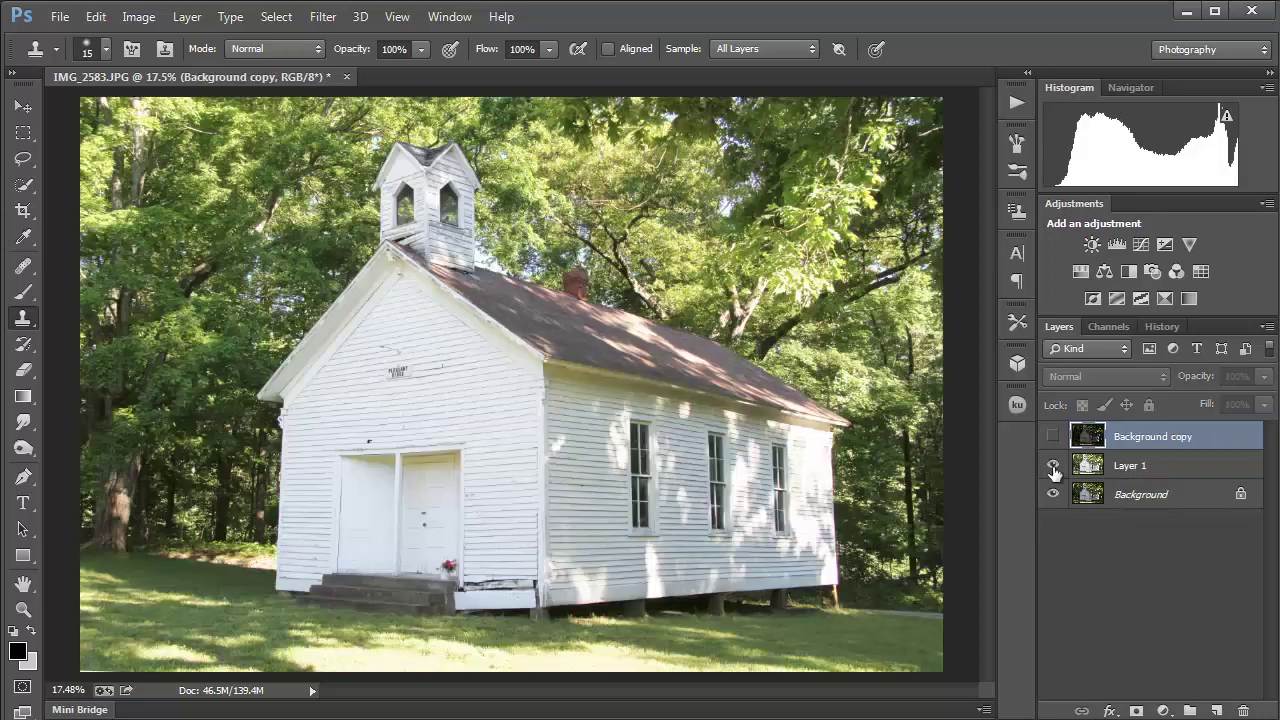
click(1052, 465)
click(1052, 436)
click(1052, 465)
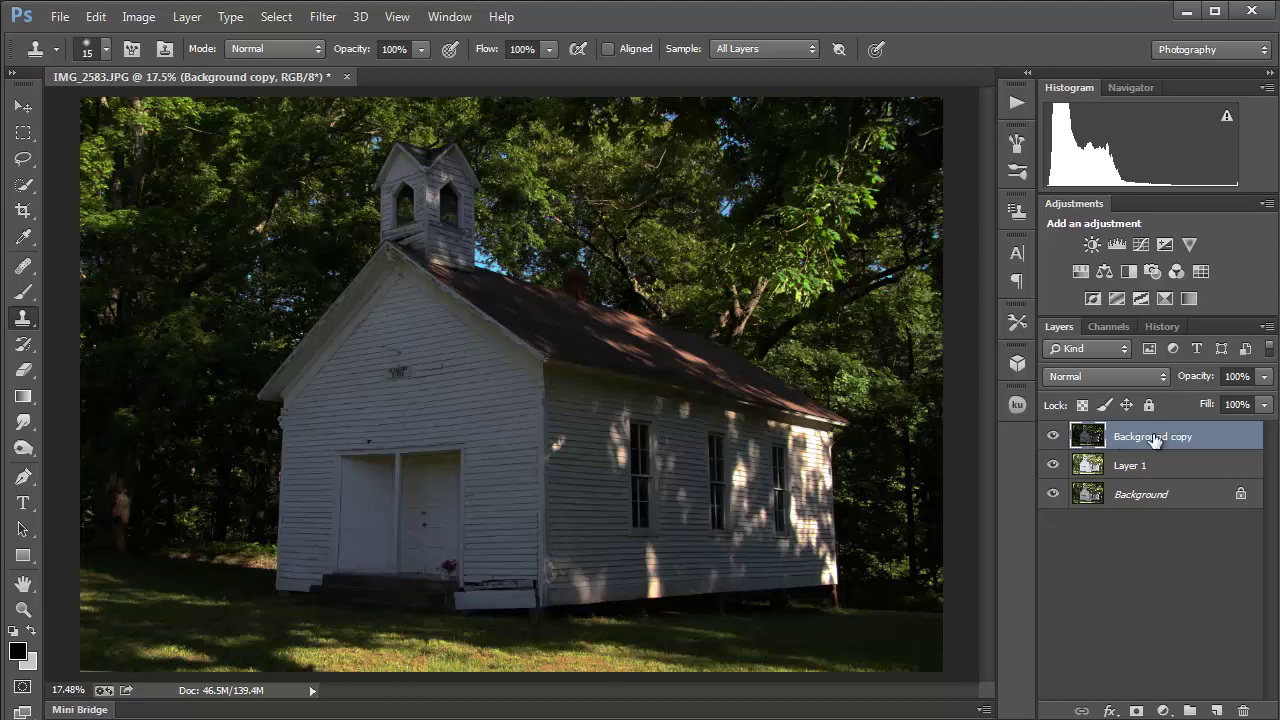
click(1052, 440)
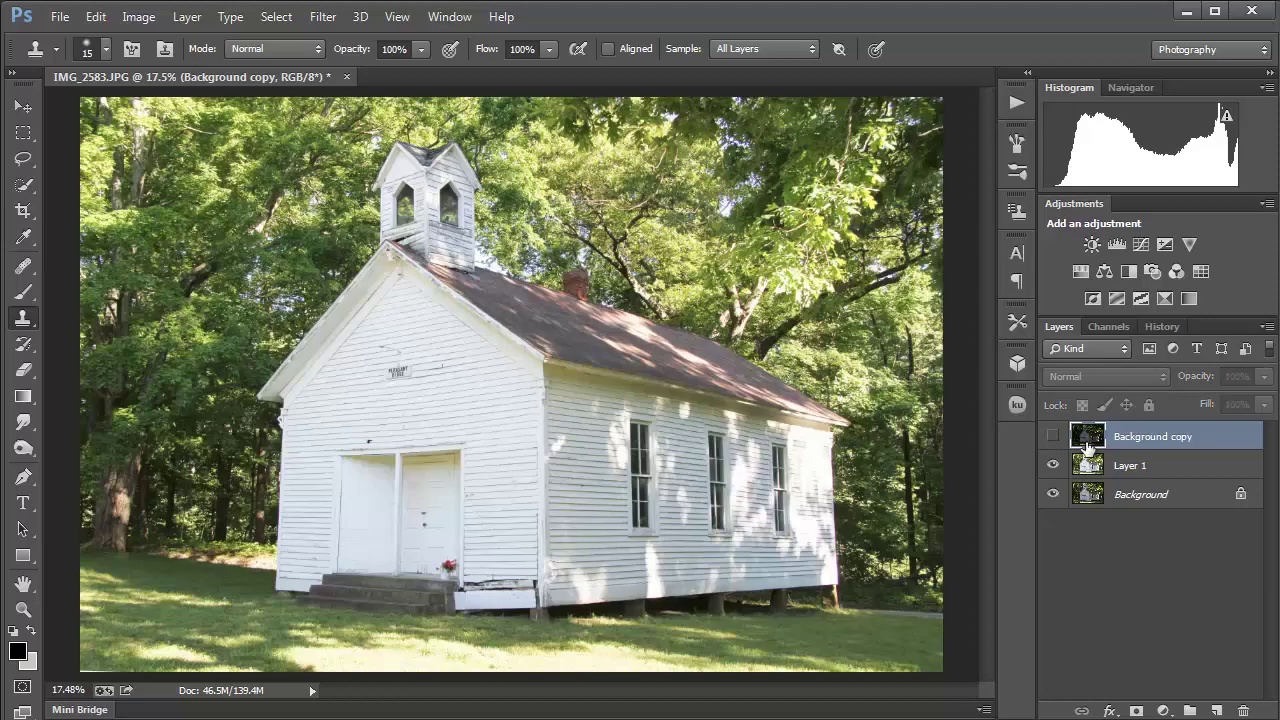
click(1128, 470)
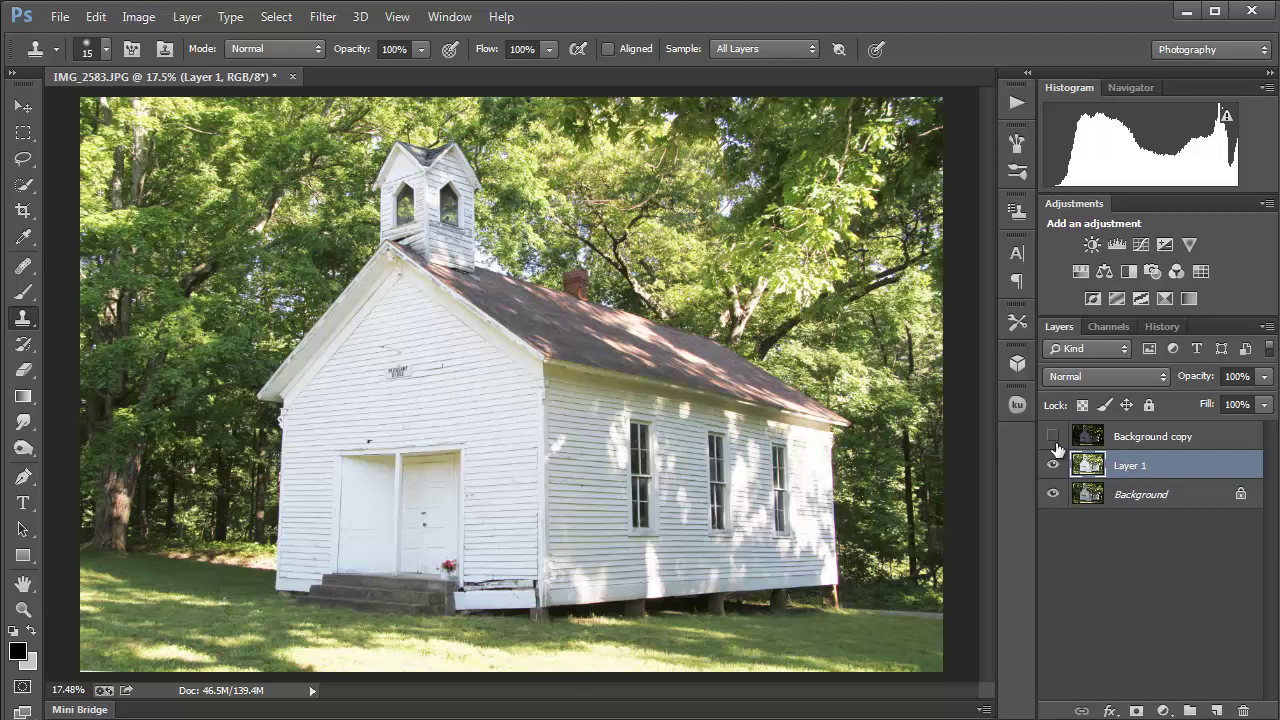
drag(1116, 426, 1157, 438)
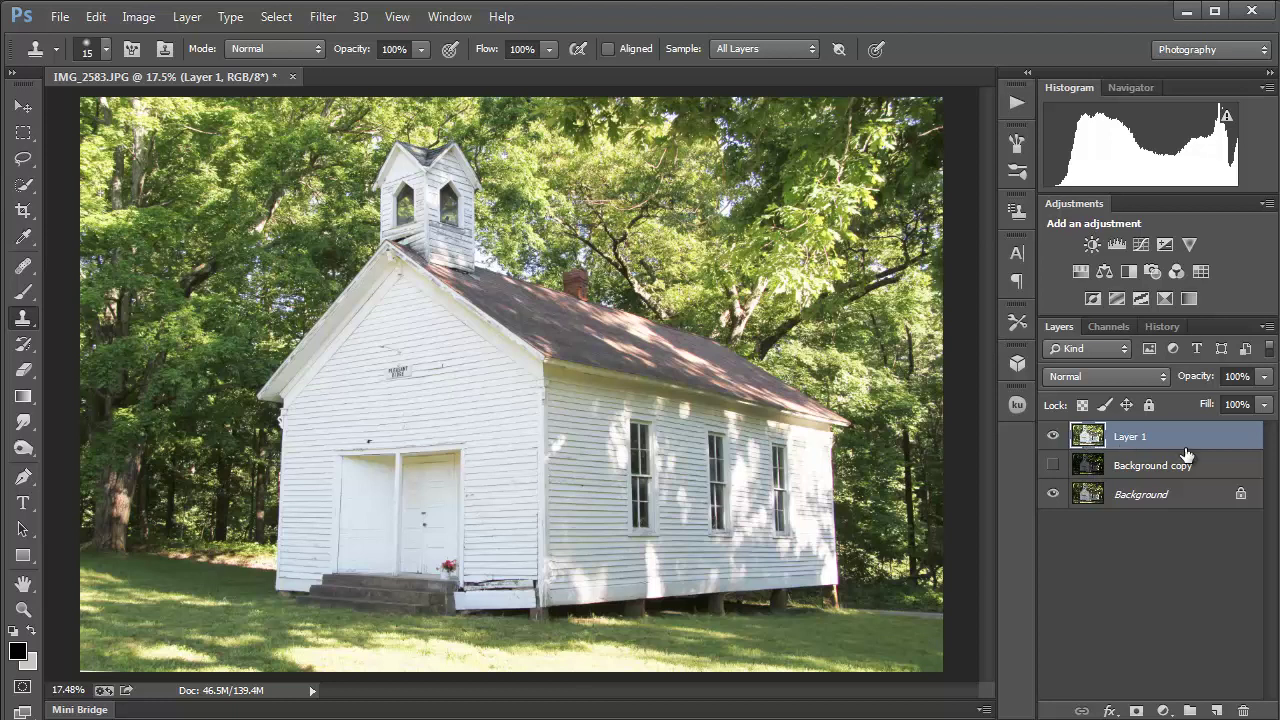
Mask Layer 1 with the inverted merged RGB image via Apply Image, Multiply at 100%
click(1138, 712)
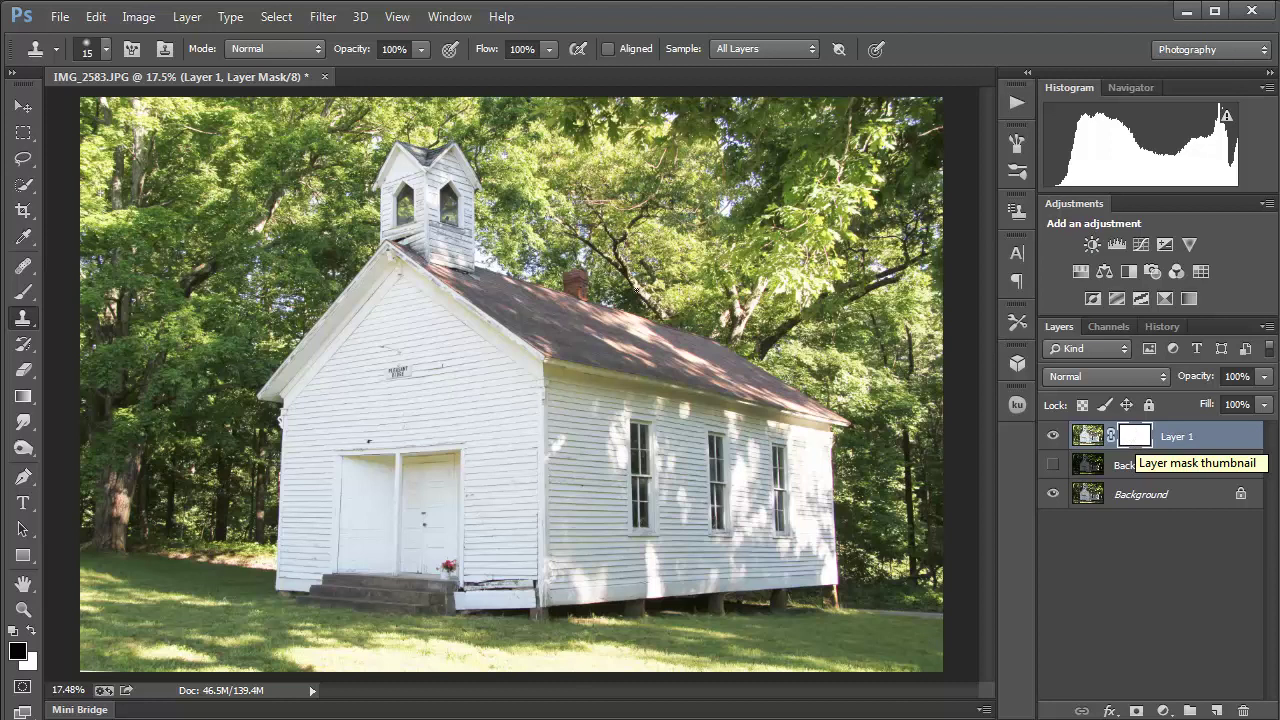
click(136, 20)
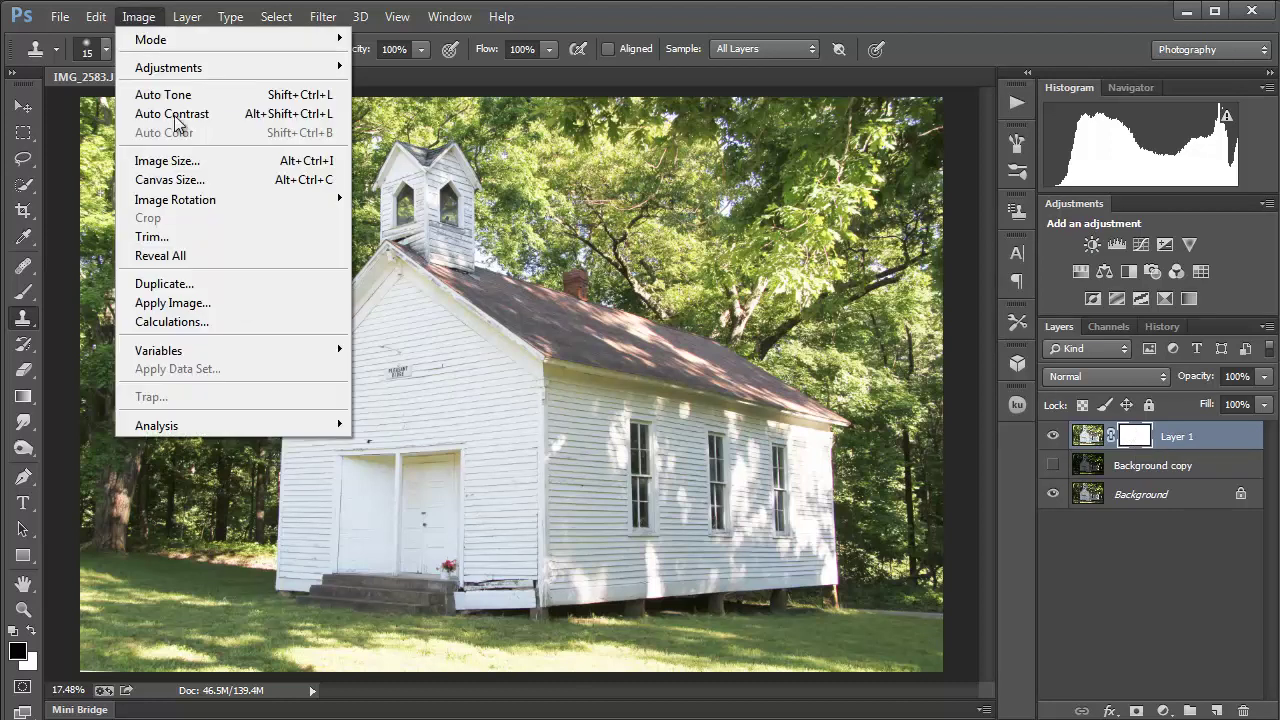
click(240, 313)
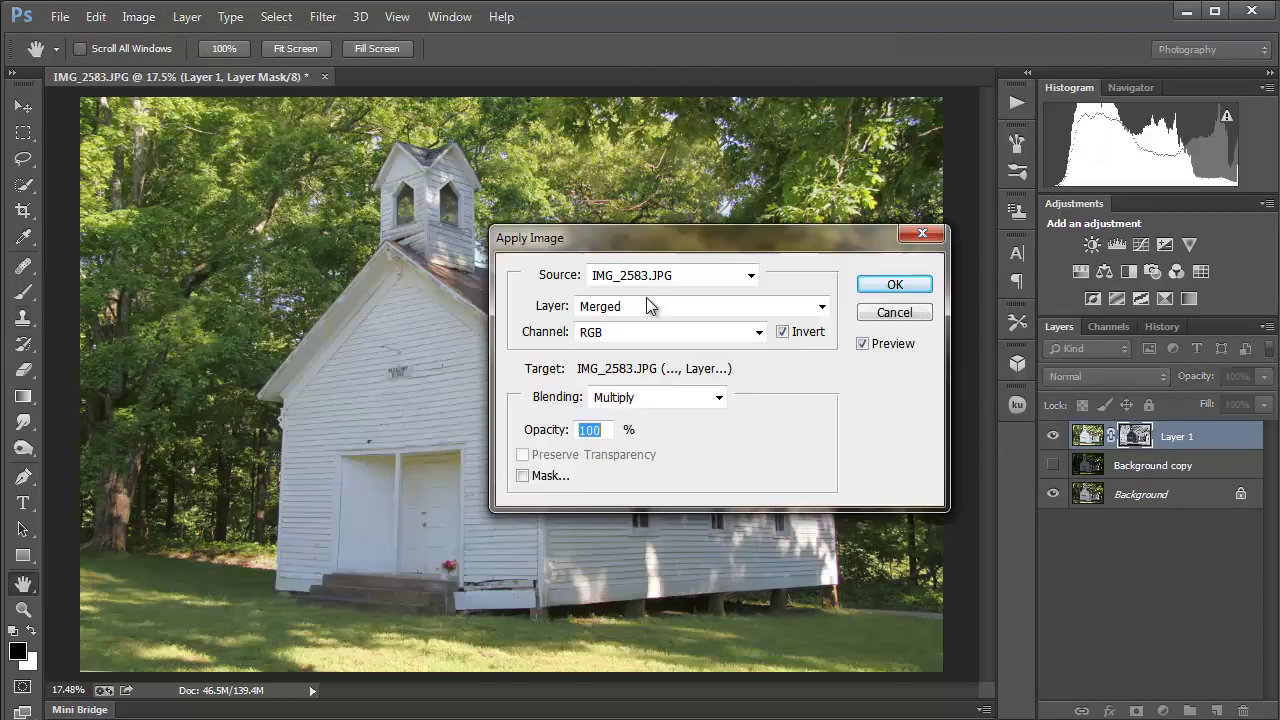
drag(718, 234, 698, 244)
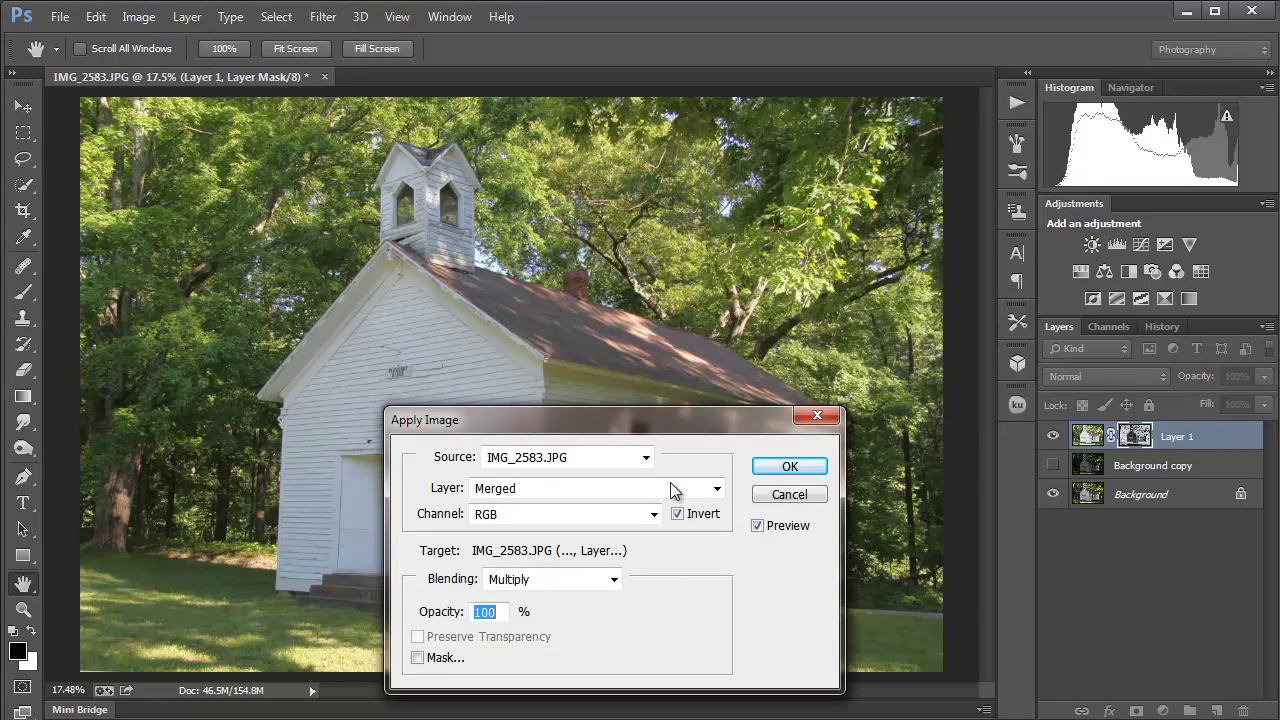
drag(679, 430, 571, 308)
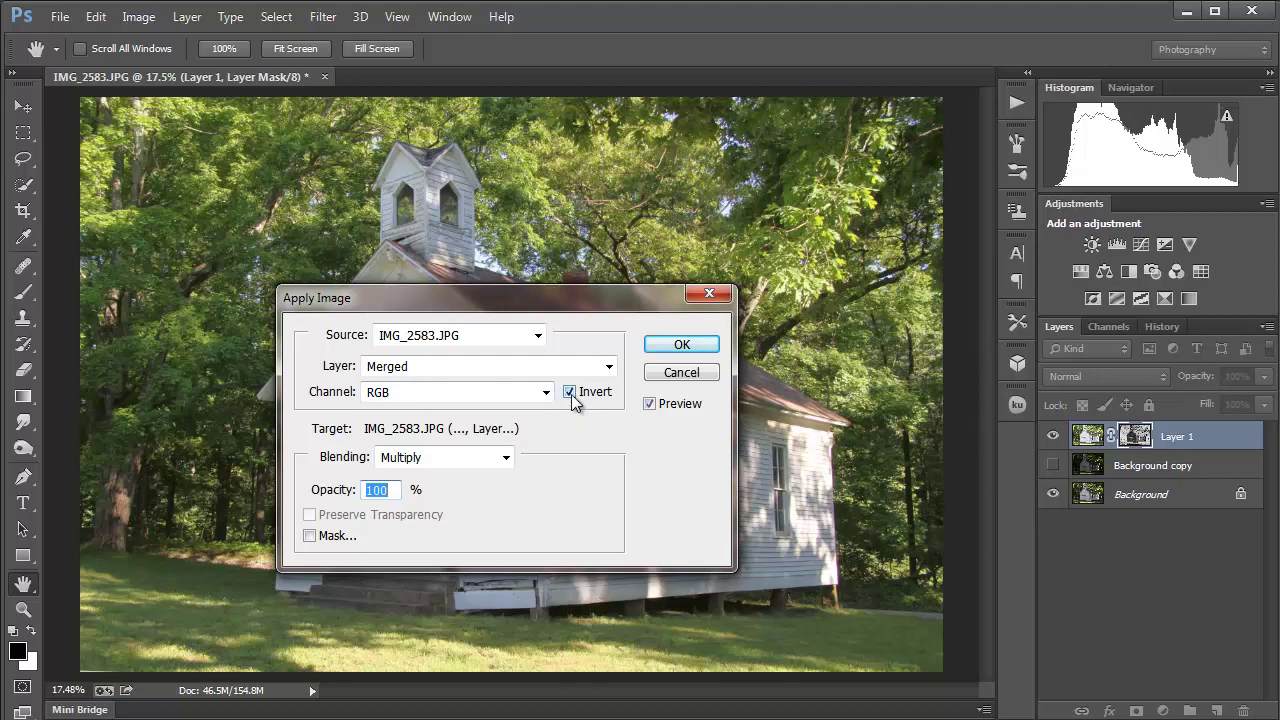
click(676, 343)
key(s)
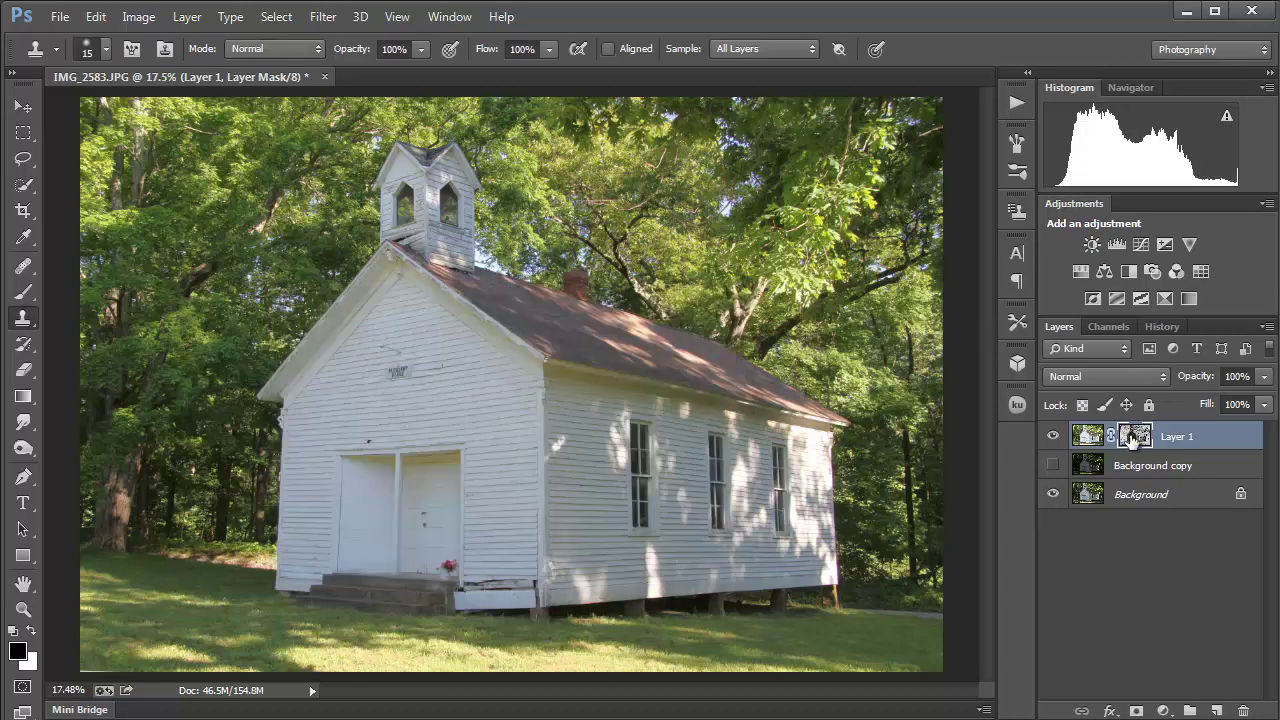
View Layer 1's mask alone, then hide Layer 1 and show and select Background copy
key(alt)
alt+click(1135, 440)
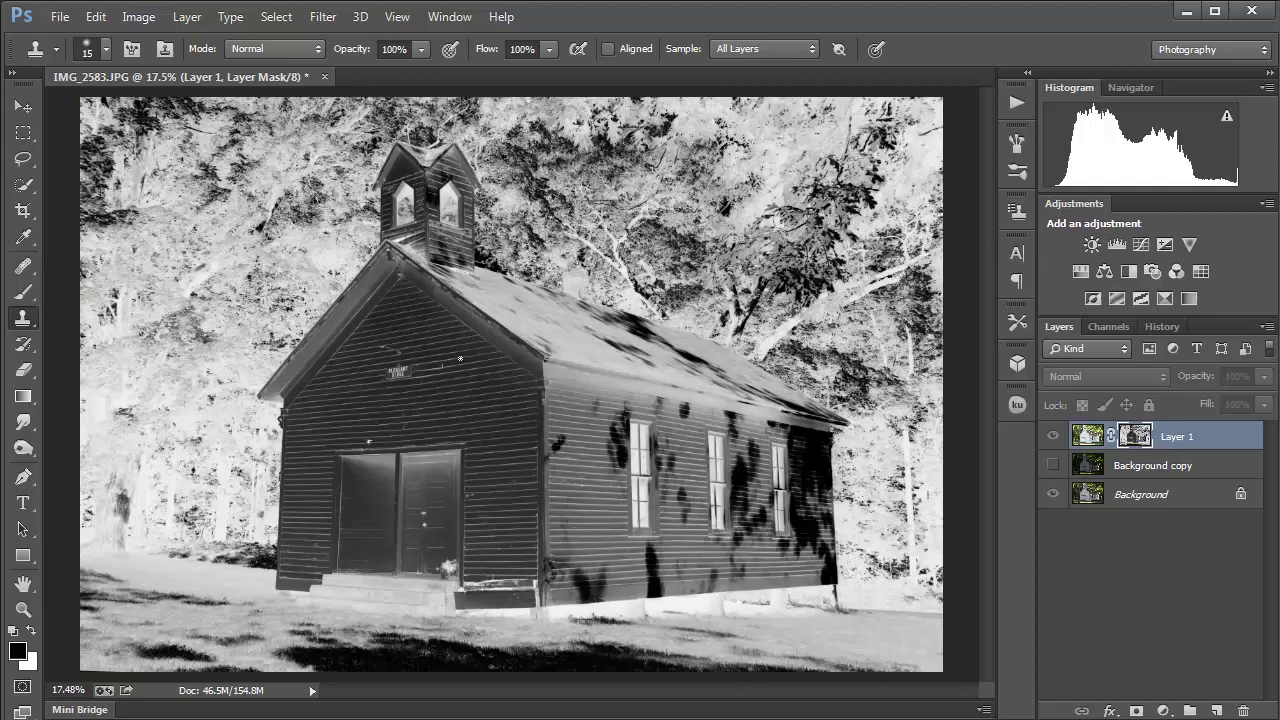
alt+click(1136, 445)
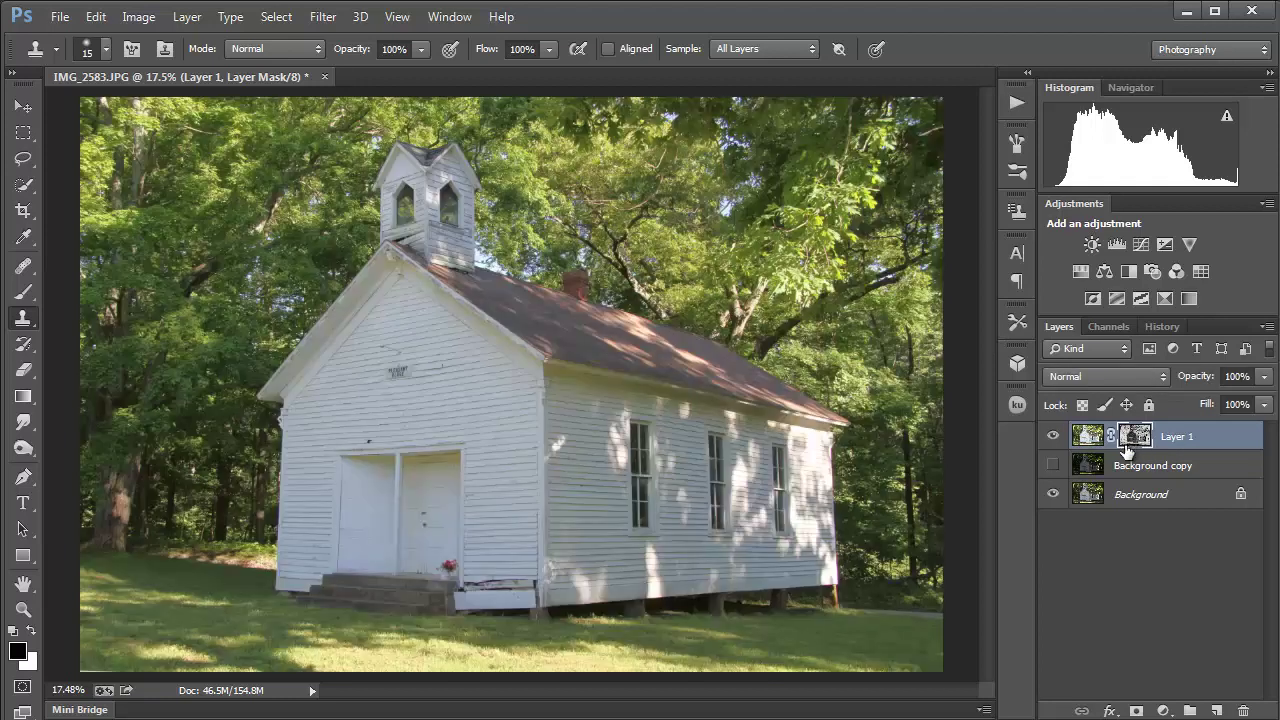
click(1053, 437)
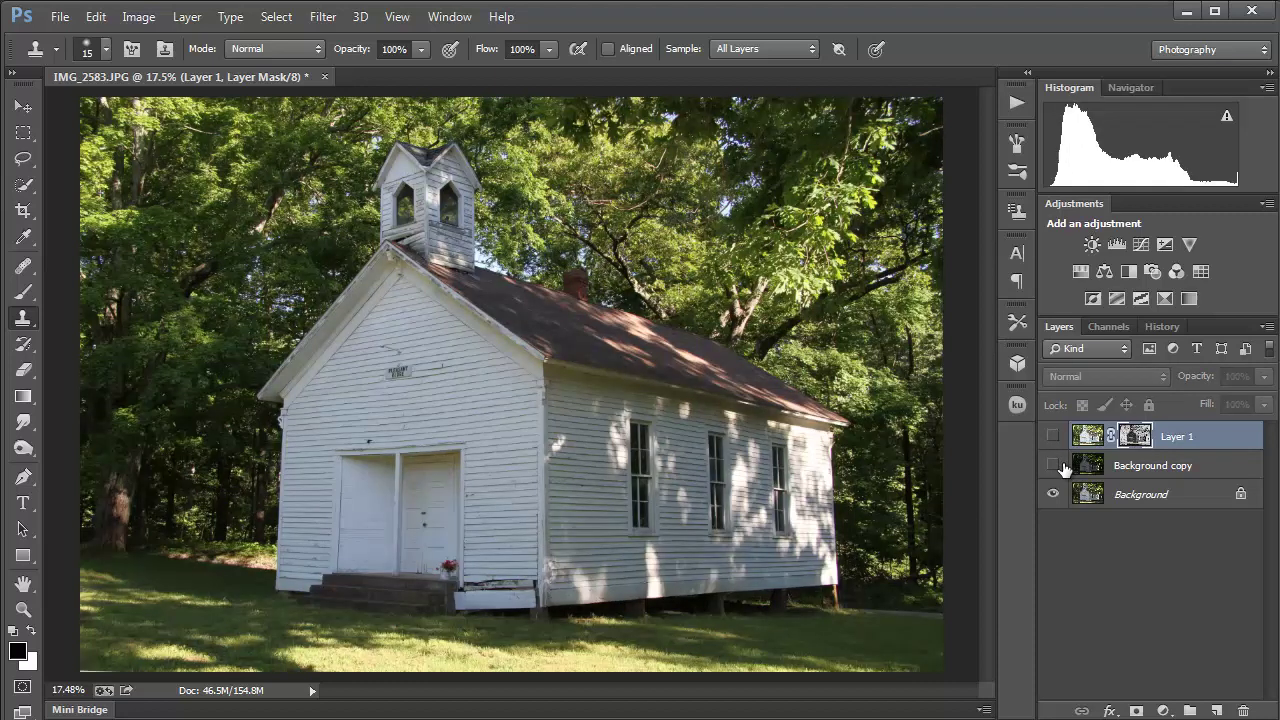
click(1053, 465)
click(1135, 467)
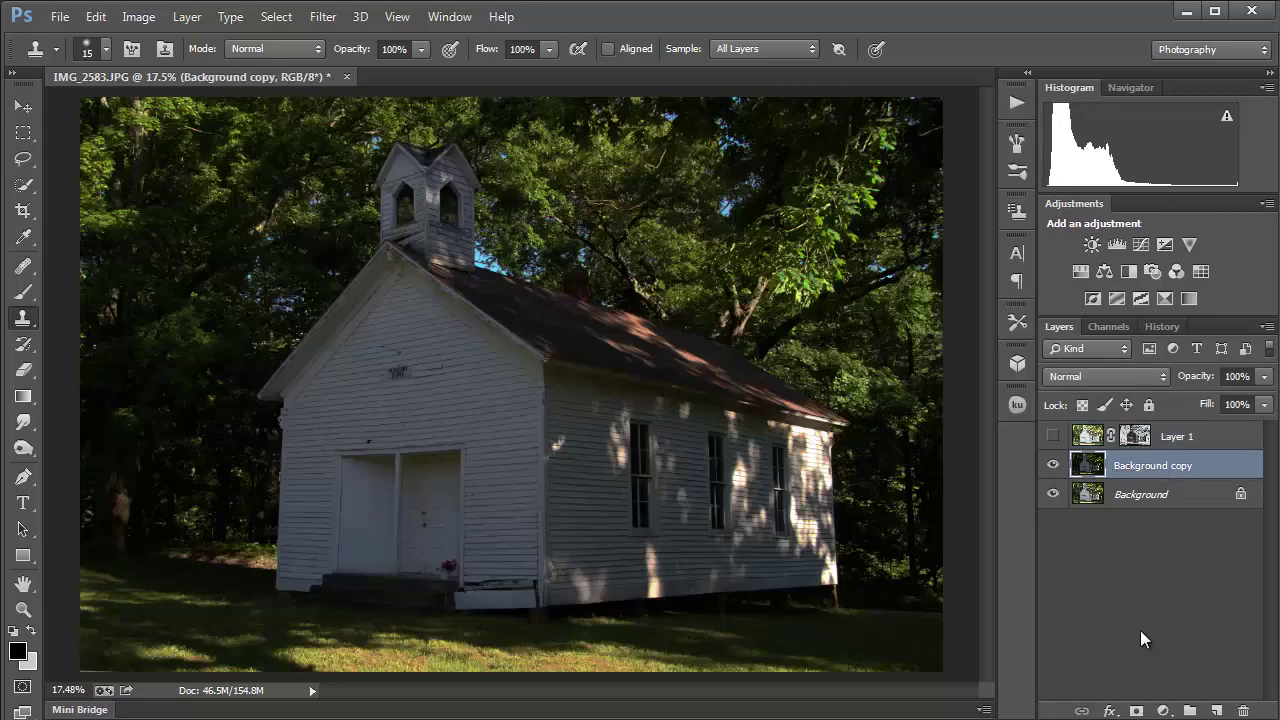
Add a mask to Background copy and apply the merged image to it with Invert unchecked
click(1136, 712)
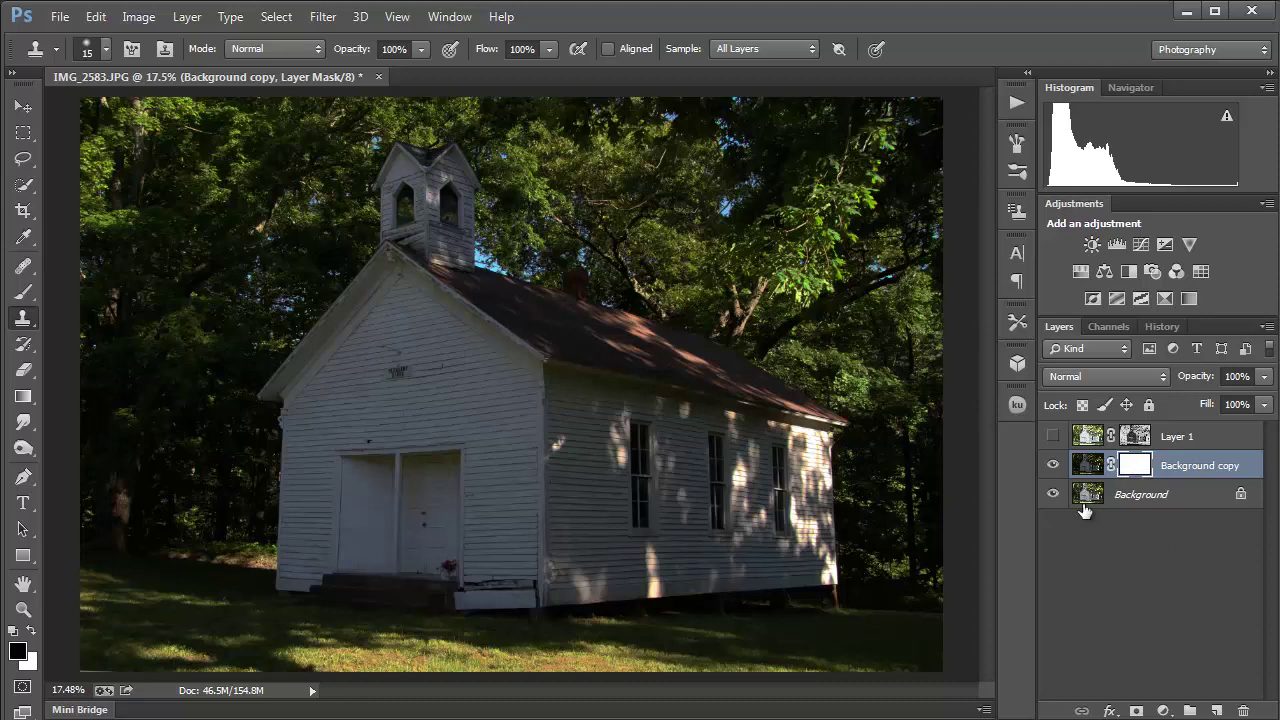
click(138, 17)
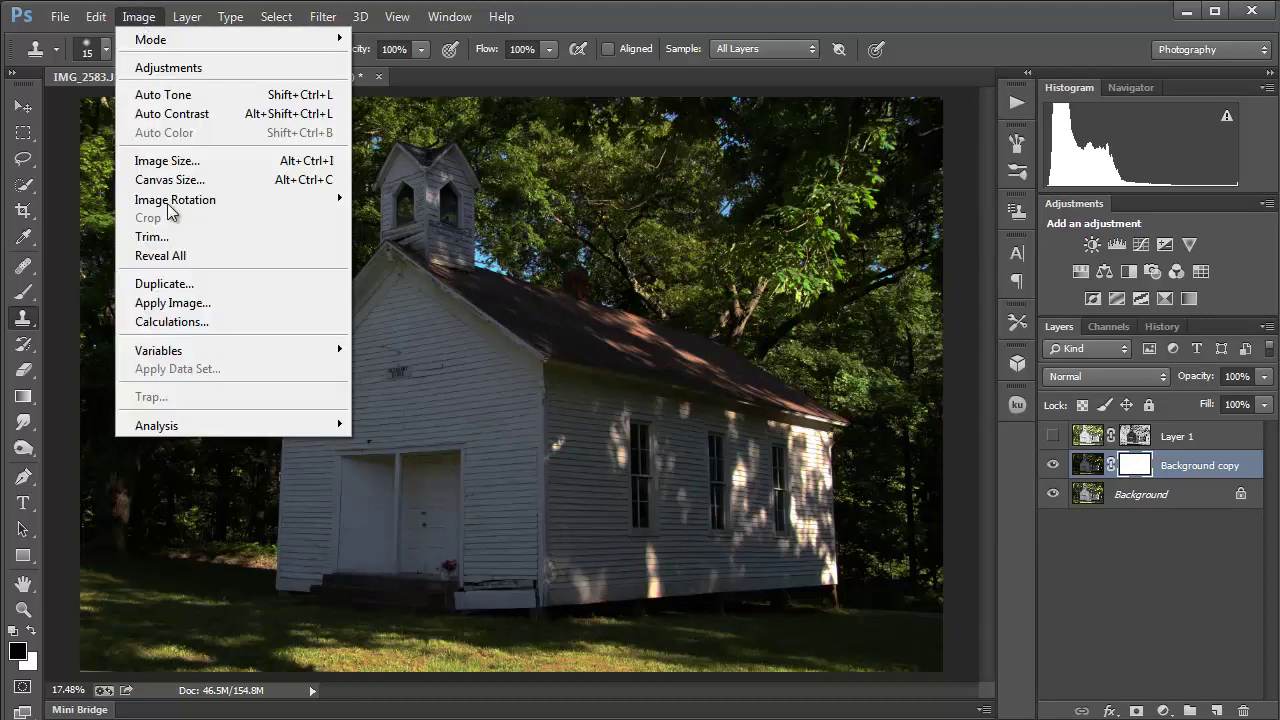
click(173, 302)
click(569, 392)
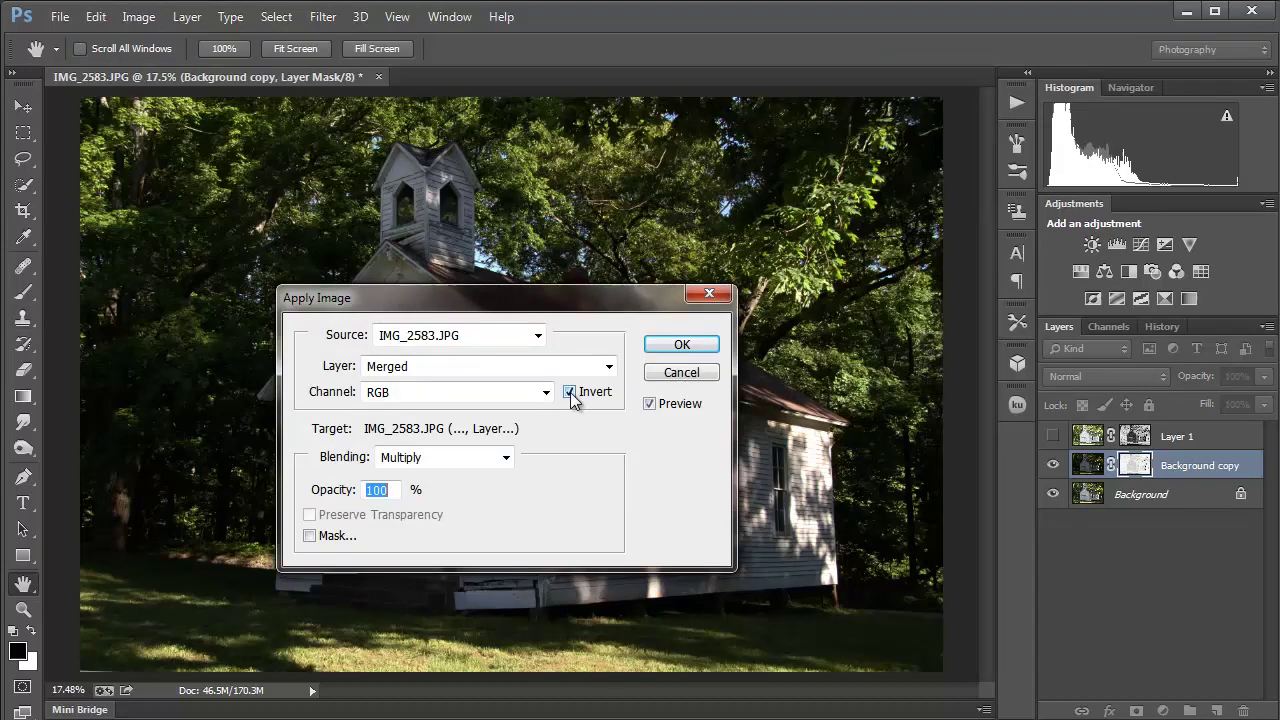
click(569, 392)
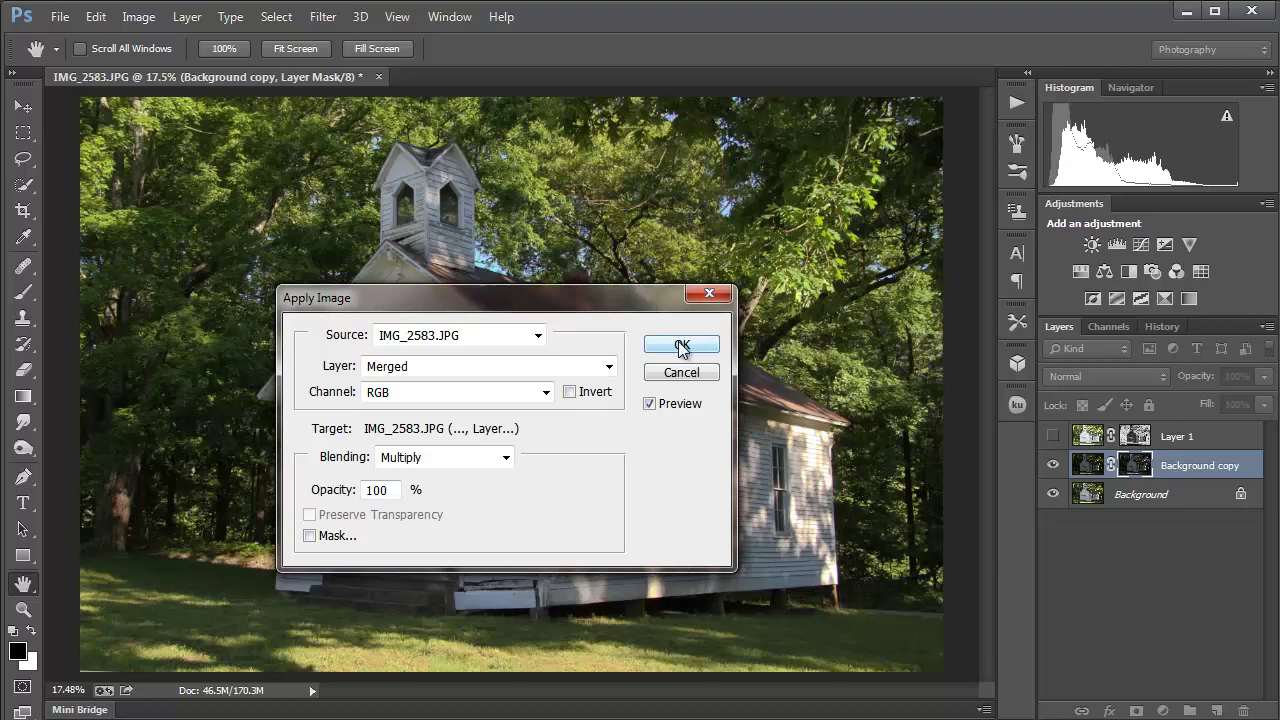
click(681, 347)
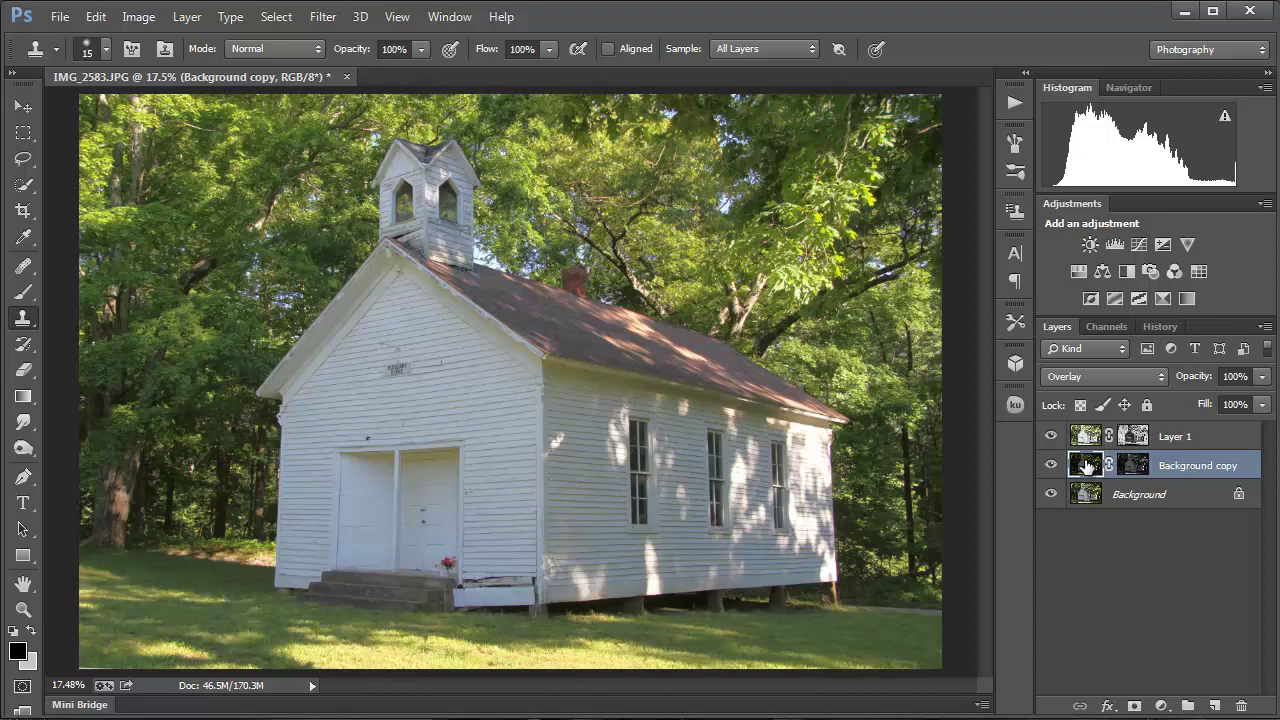
Move Background copy above Layer 1 and compare by toggling both layers' visibility
drag(1088, 466, 1080, 435)
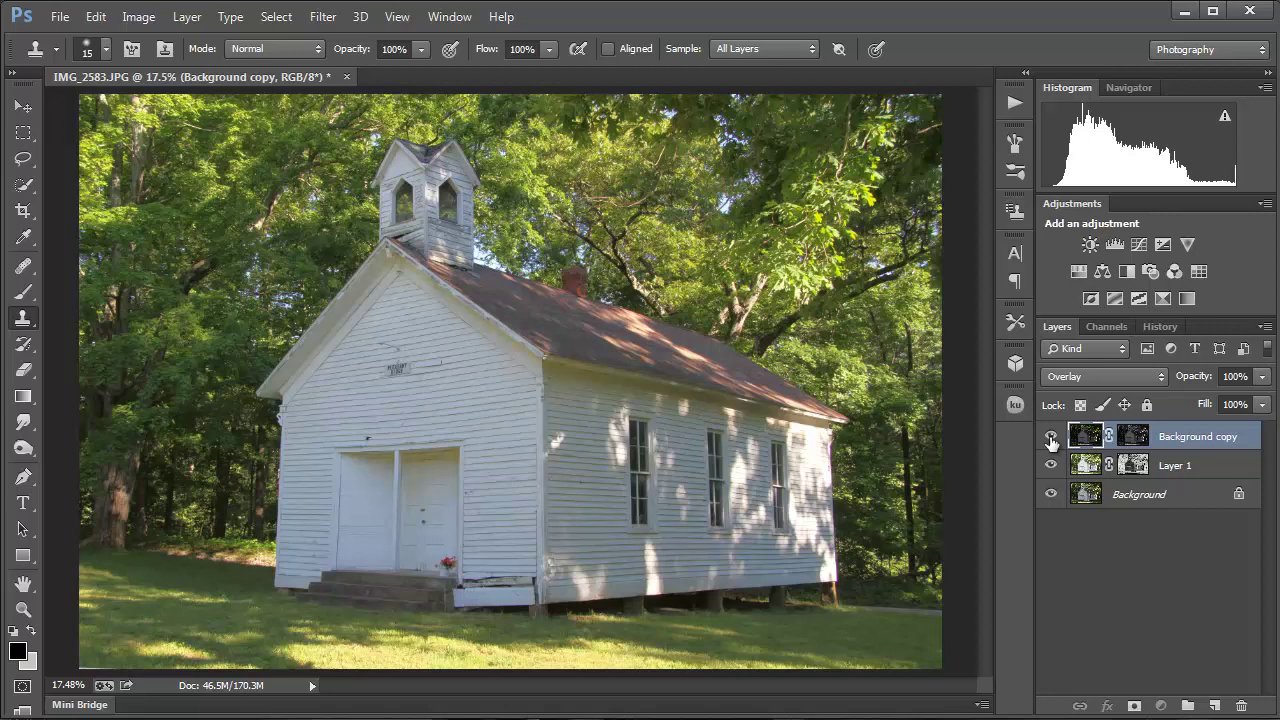
click(1050, 436)
click(1050, 465)
click(1050, 465)
click(1050, 436)
Try Normal and then Multiply blending on Background copy, comparing each result
click(1119, 379)
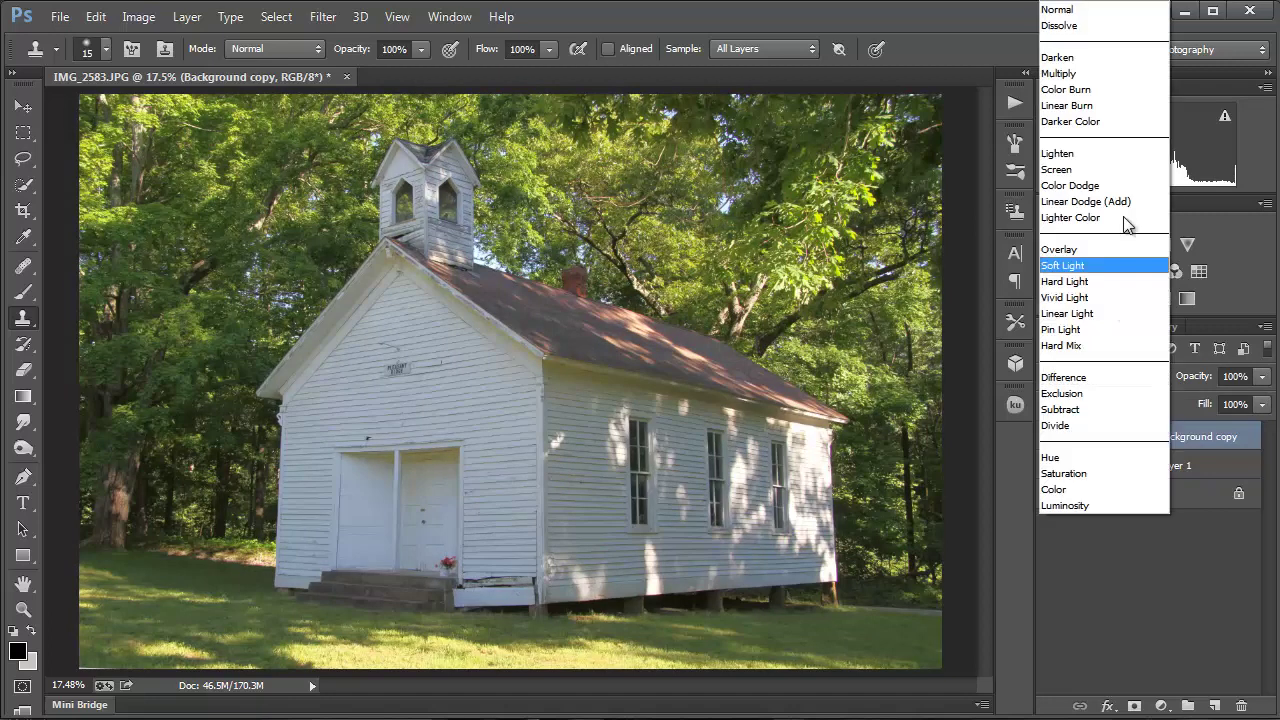
click(1108, 12)
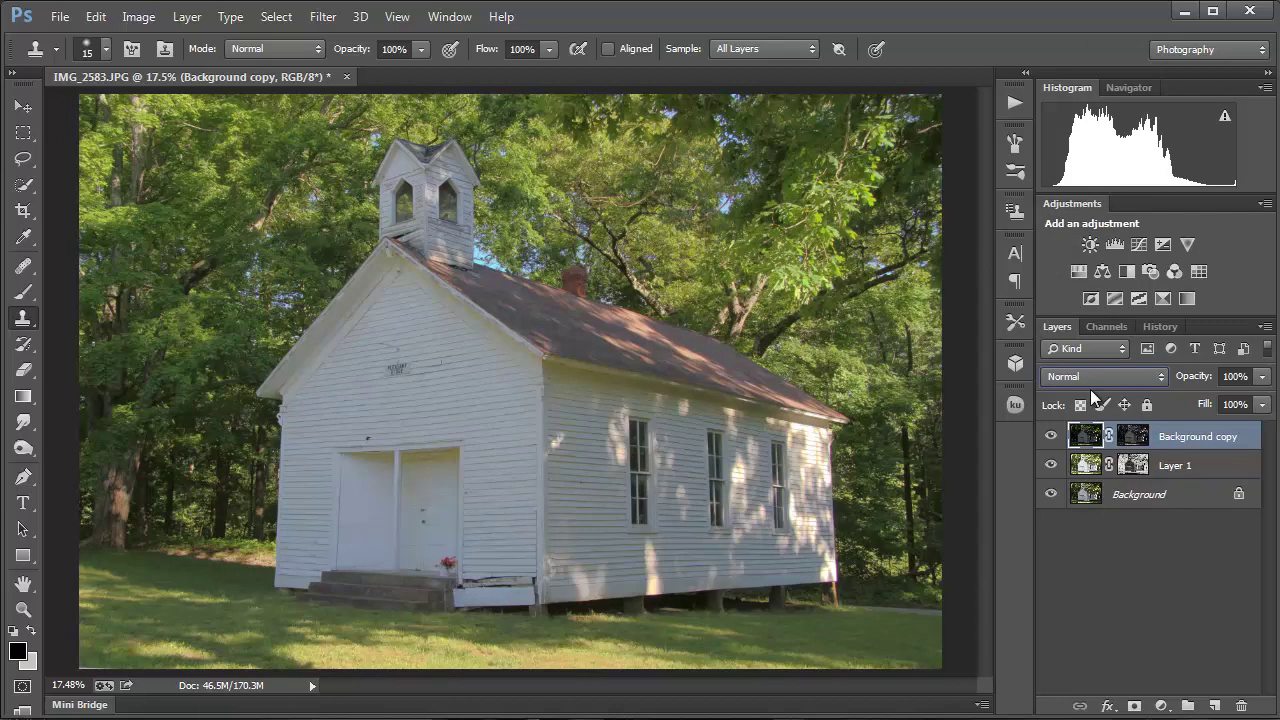
click(1097, 467)
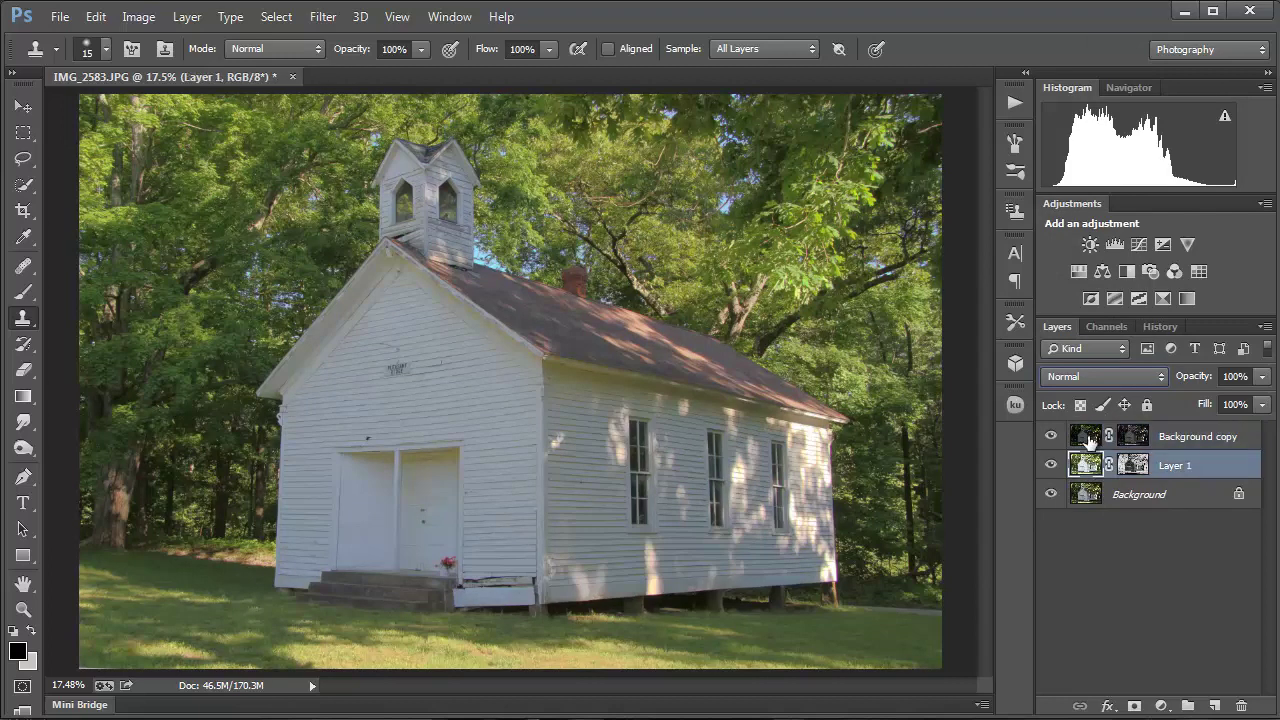
click(1090, 442)
click(1114, 375)
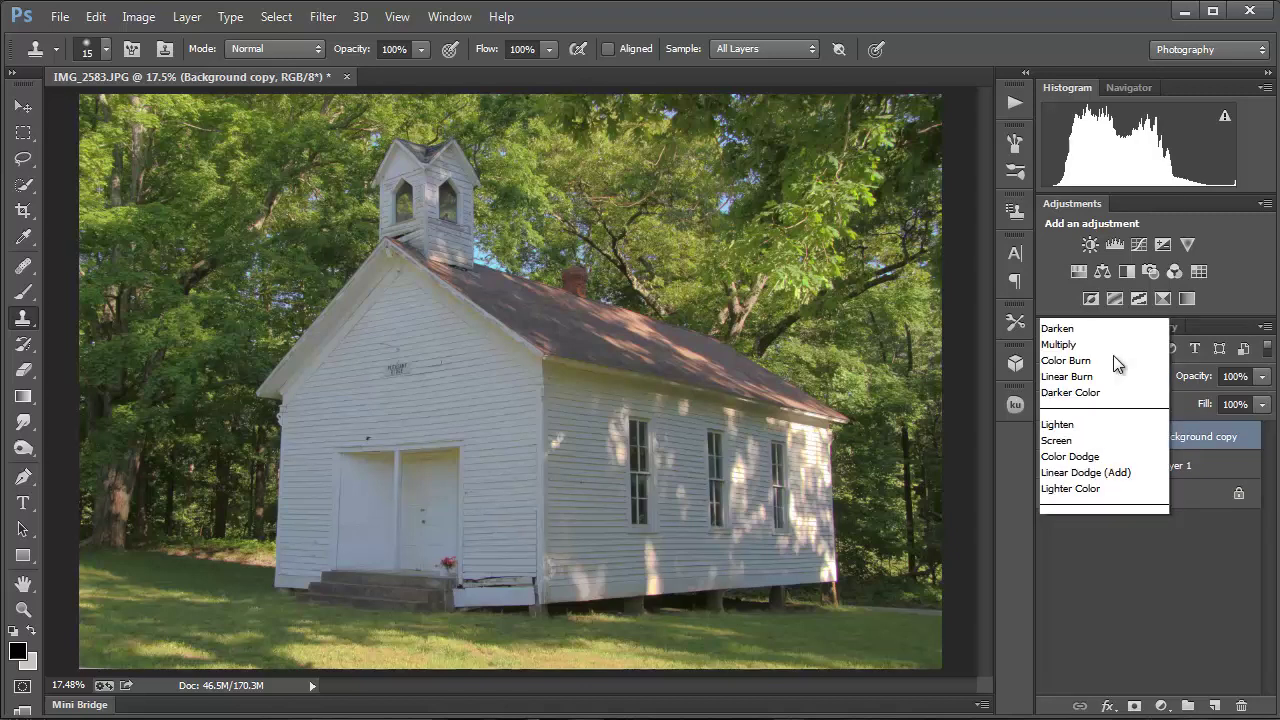
click(1099, 72)
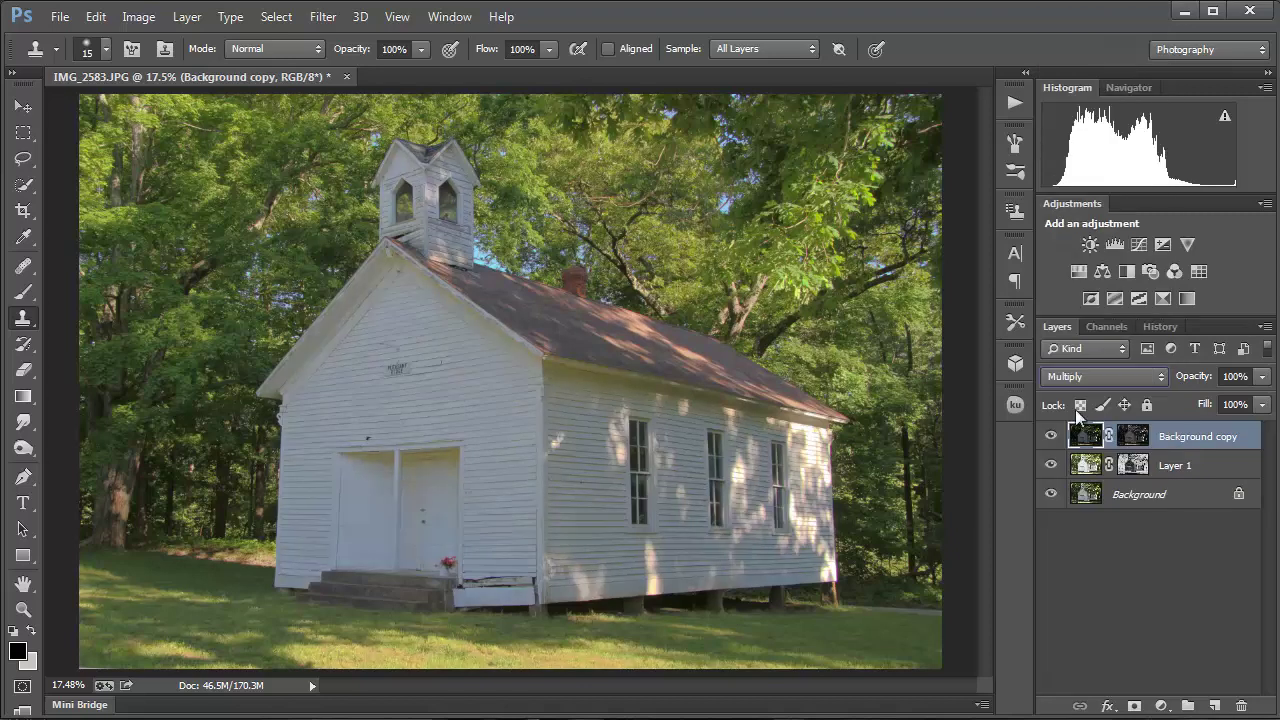
click(1051, 437)
click(1051, 437)
Switch Background copy back to Normal, then settle on Overlay blending
click(1108, 378)
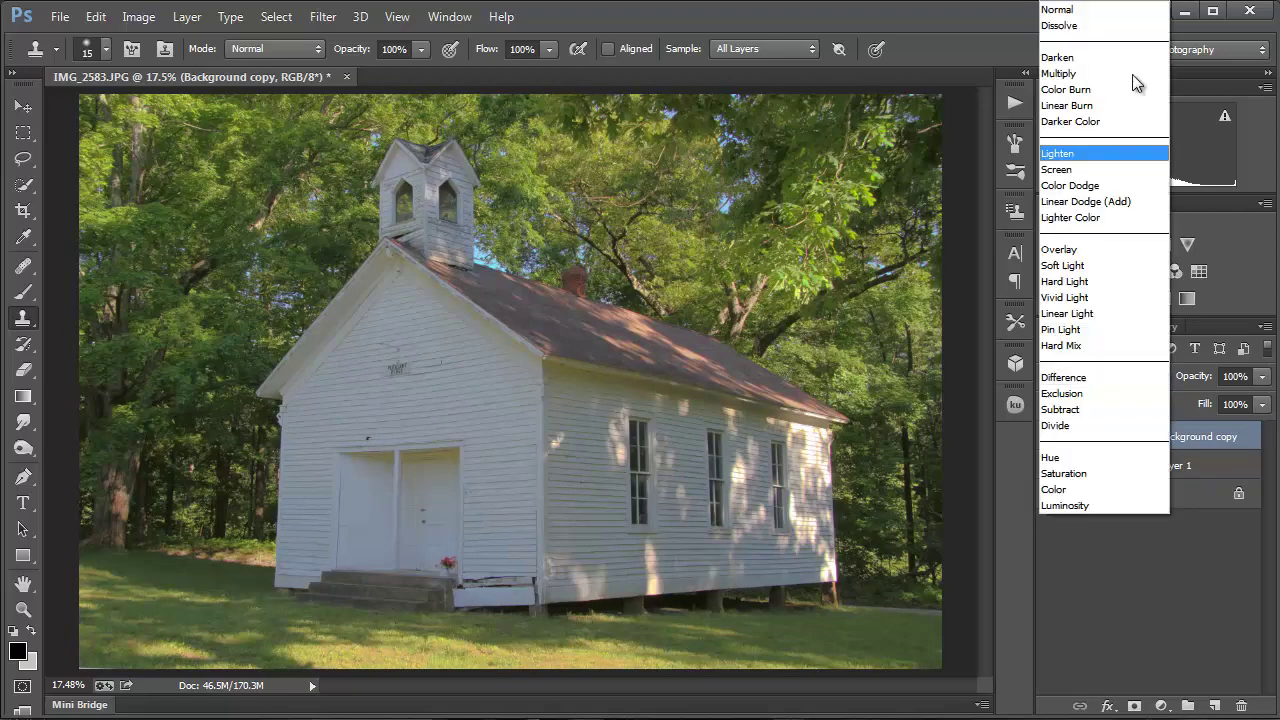
click(1088, 14)
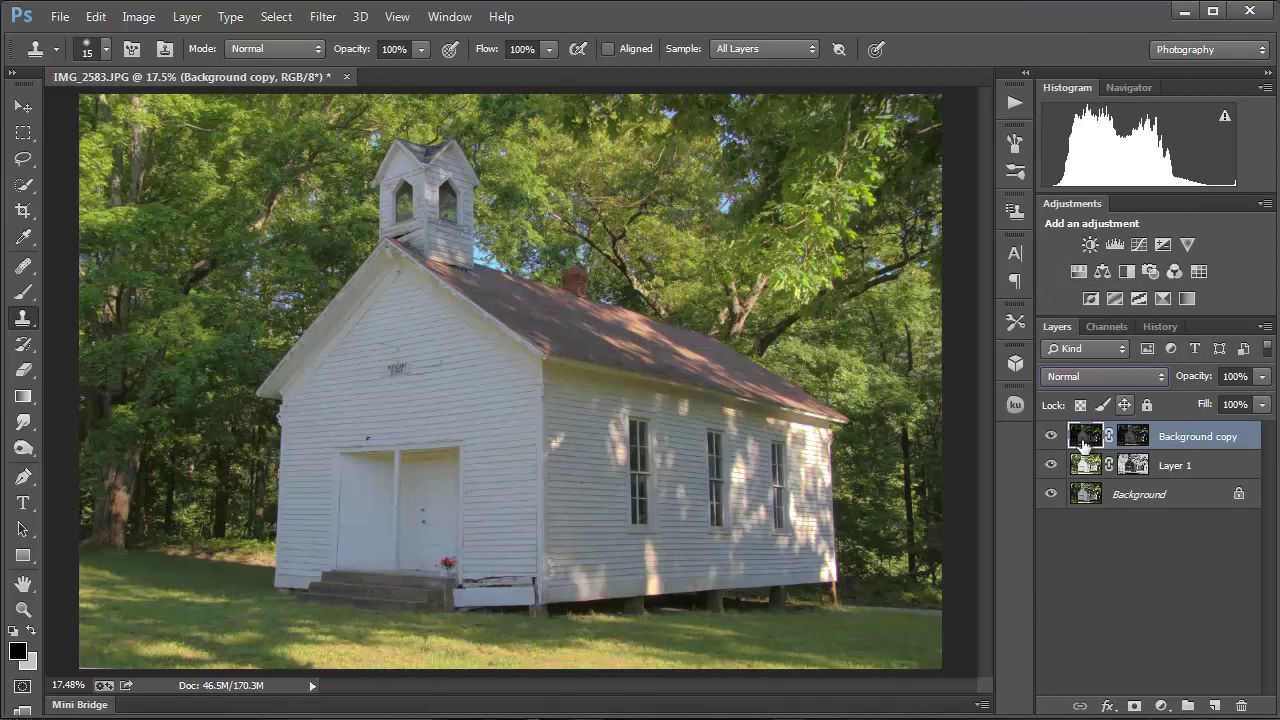
click(1077, 376)
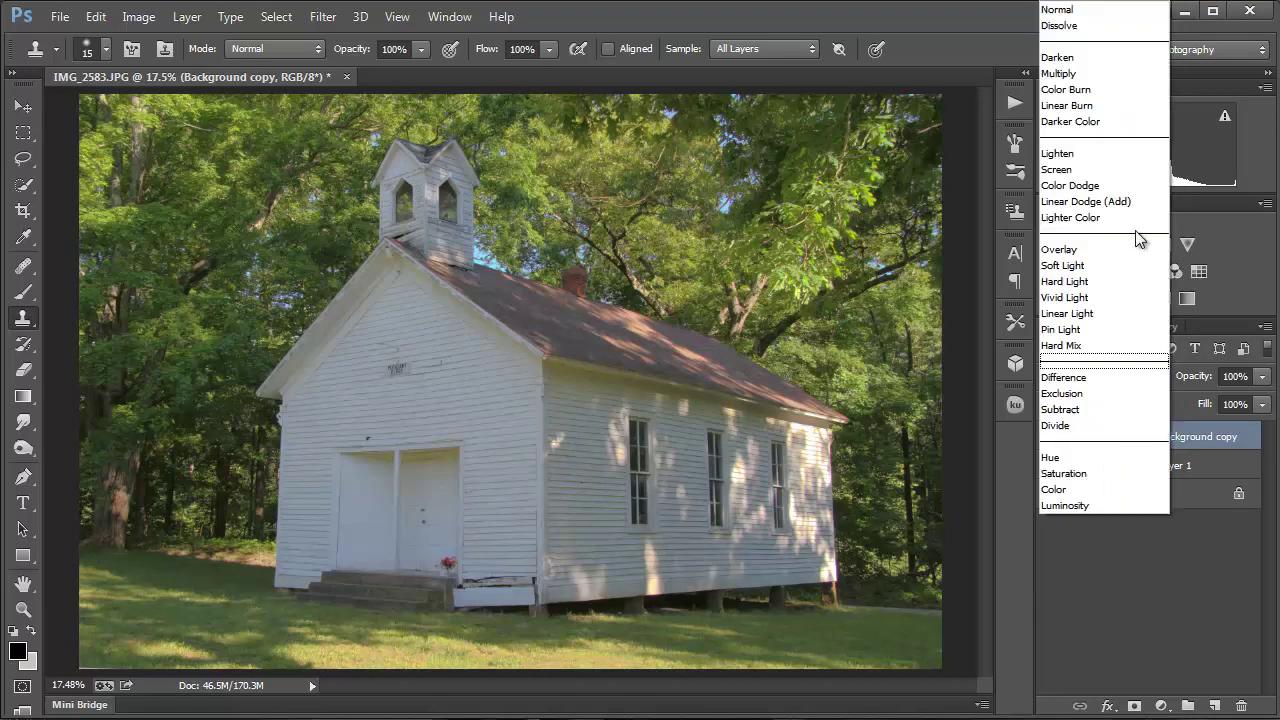
click(1123, 249)
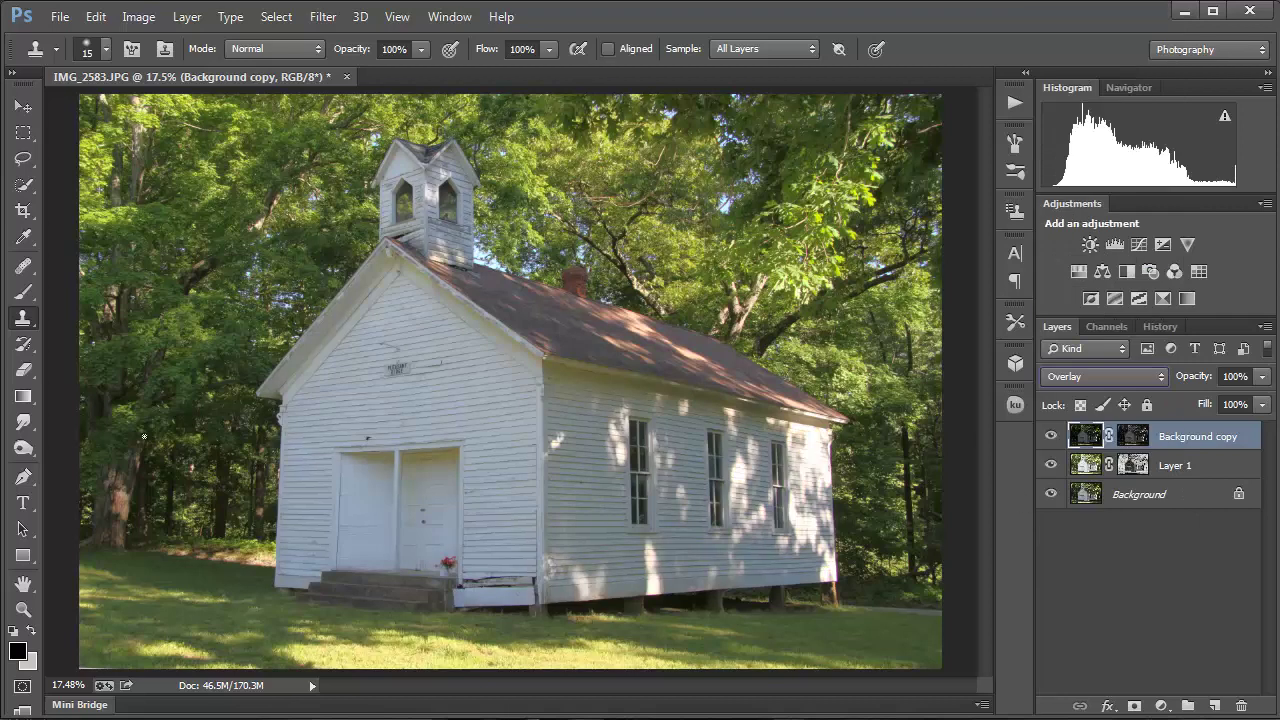
click(1051, 437)
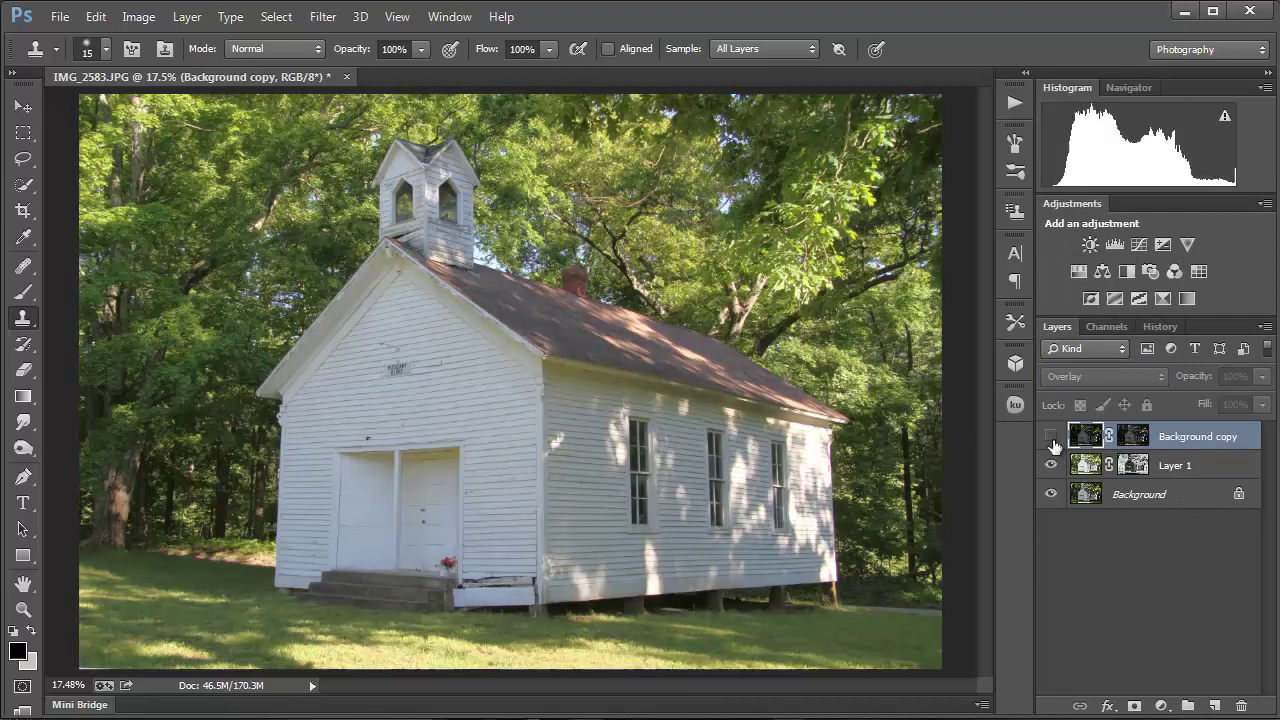
click(1051, 437)
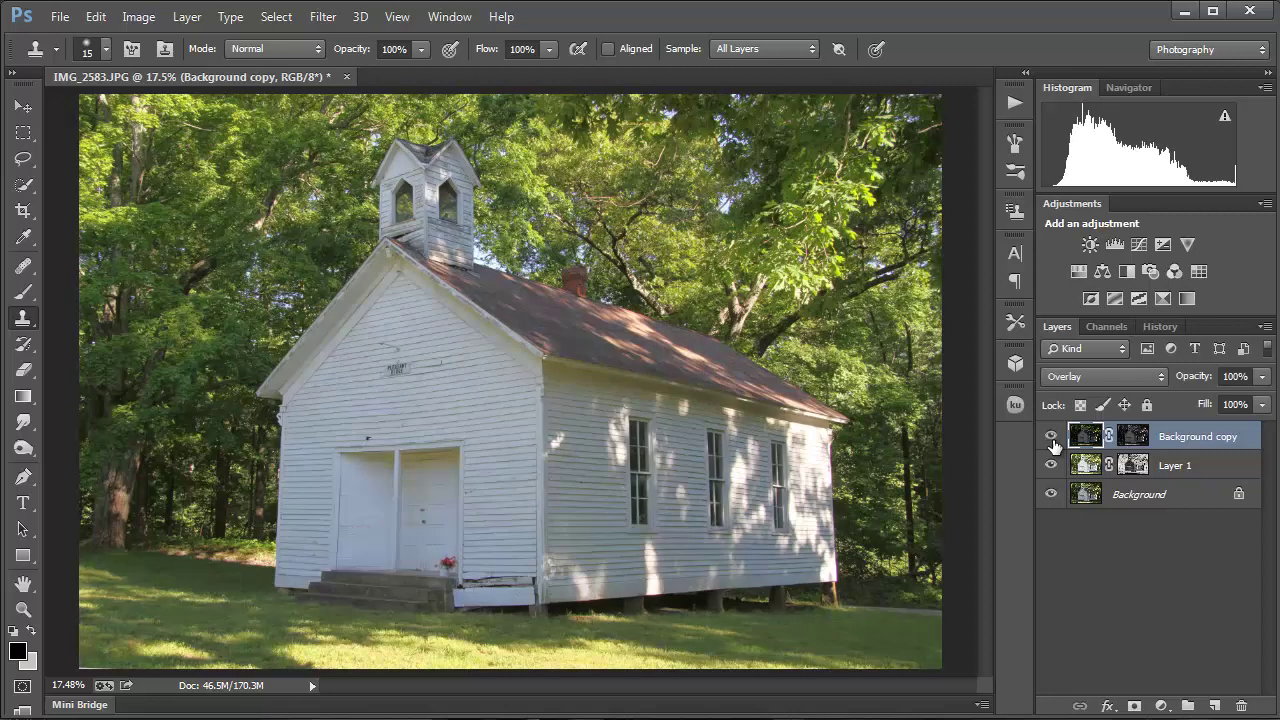
Compare the Overlay result with the original by toggling both upper layers' visibility
click(1051, 437)
click(1051, 437)
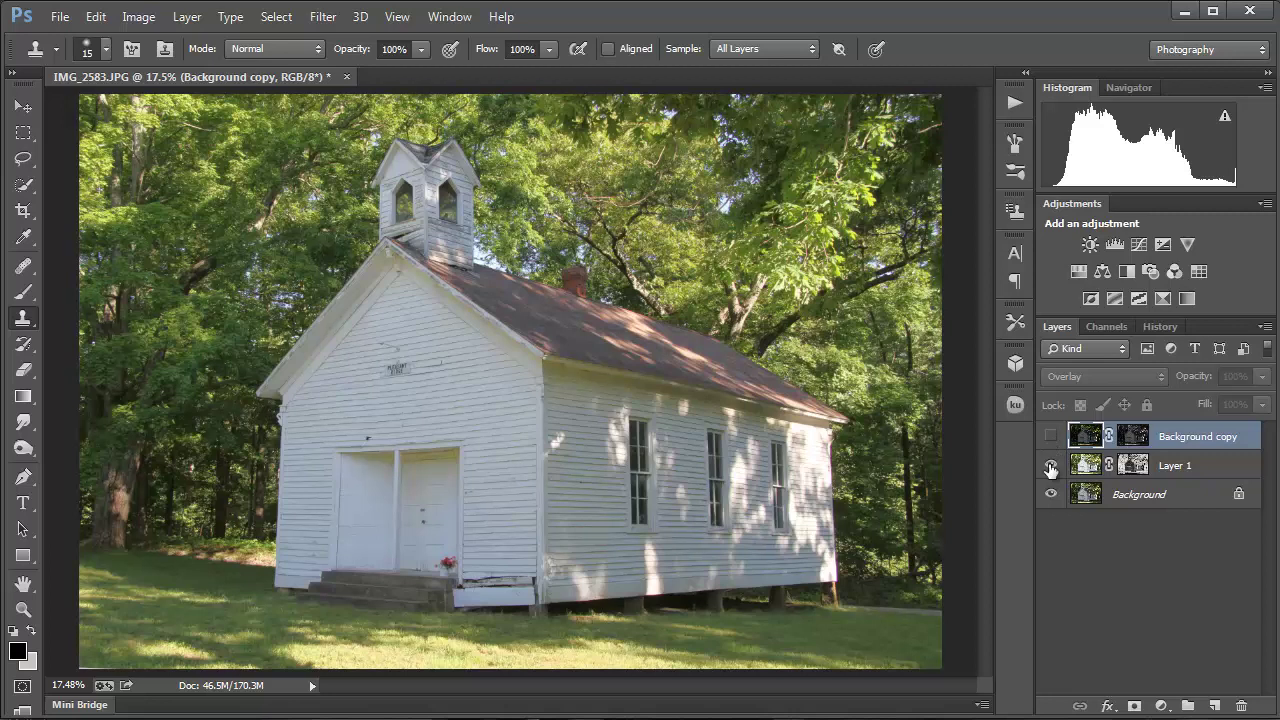
drag(1051, 437, 1051, 469)
click(1051, 469)
click(1051, 437)
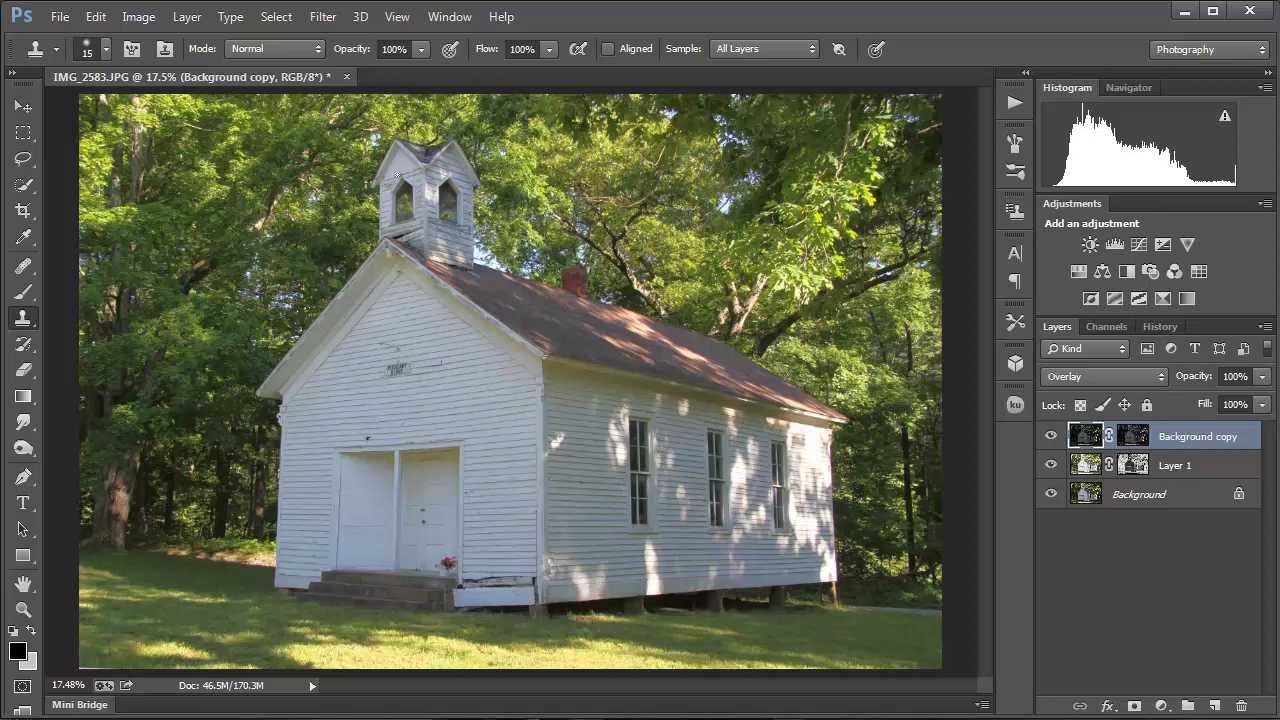
click(1050, 465)
click(1050, 437)
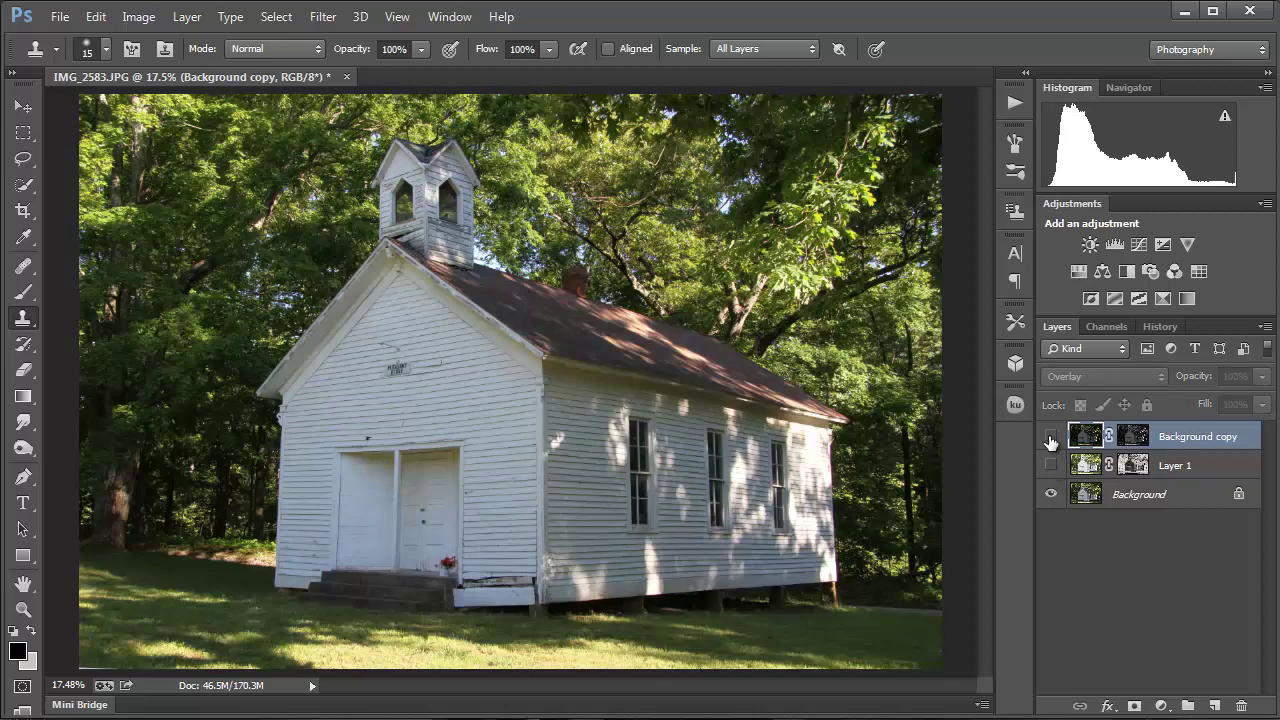
drag(1050, 440, 1050, 466)
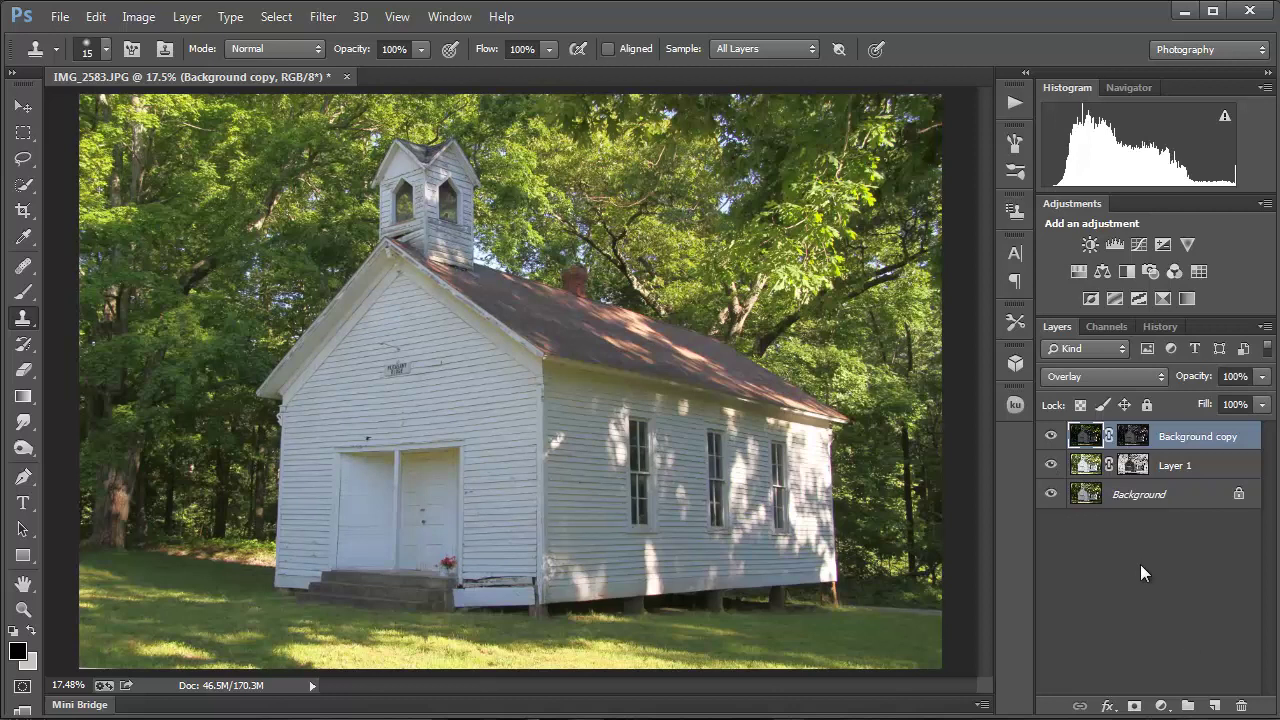
Add empty Layer 2 on top and sample a dark green from the trees as foreground colour
click(1216, 707)
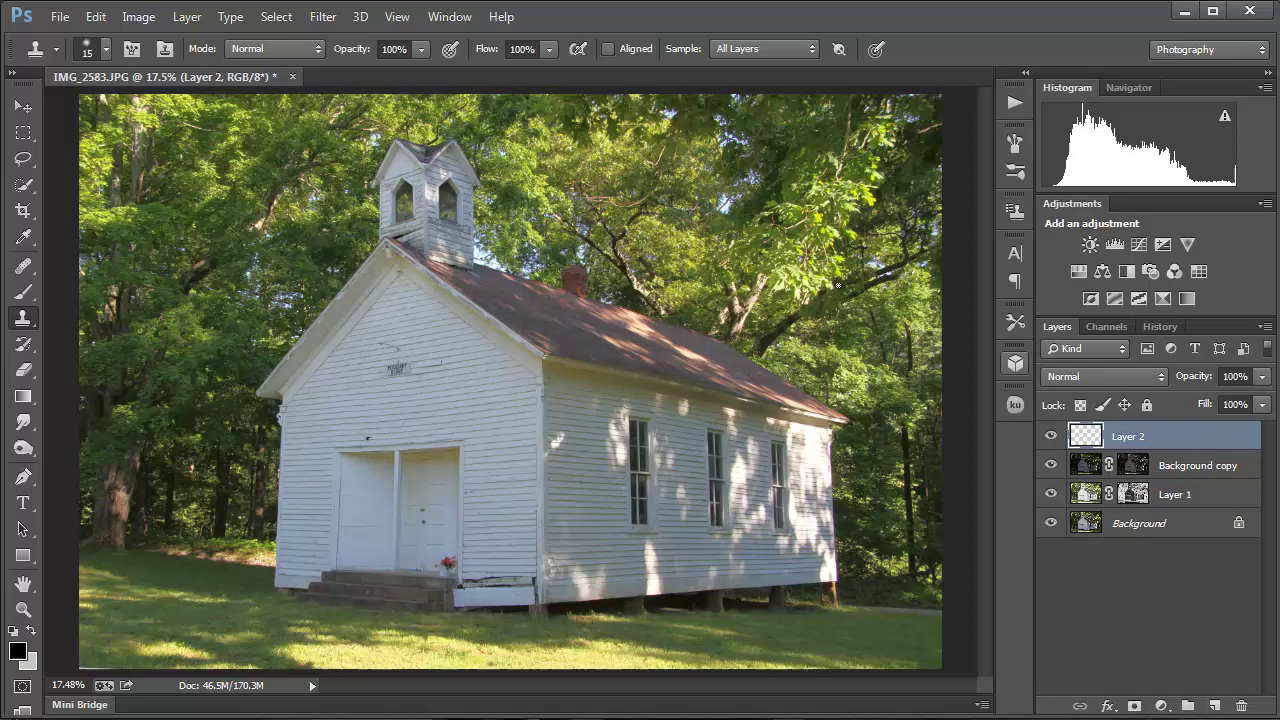
click(24, 239)
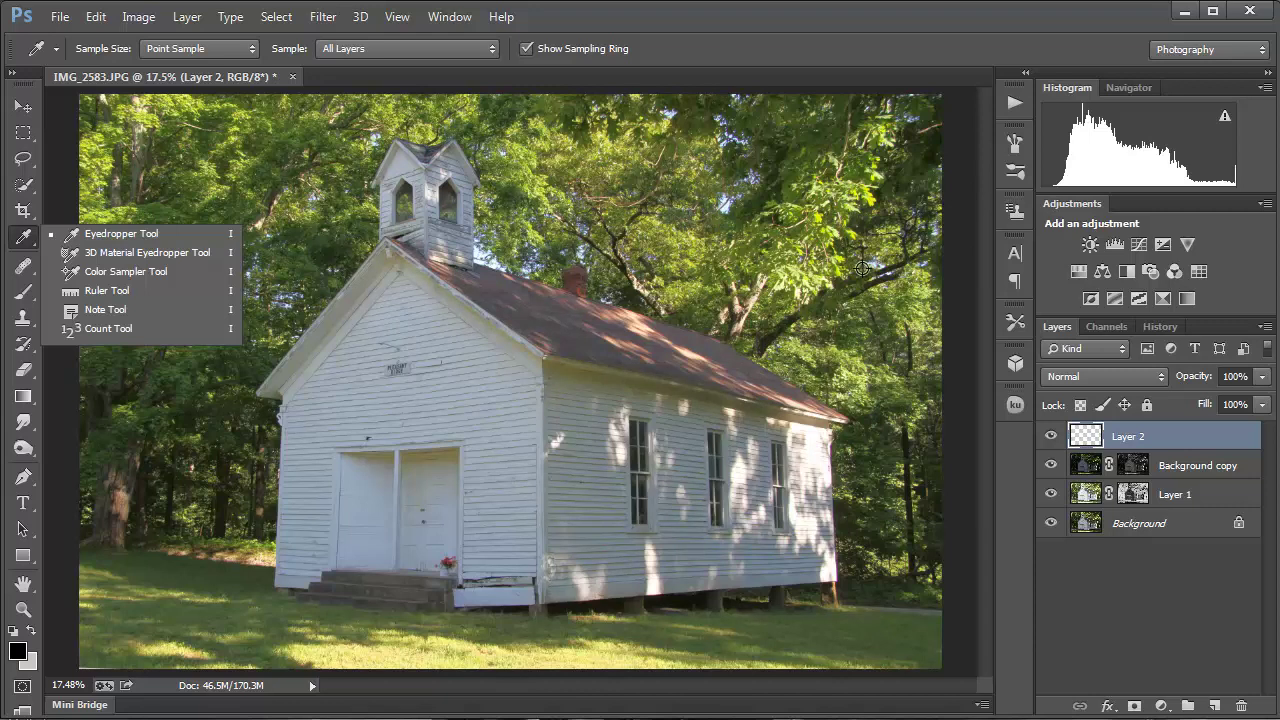
click(684, 253)
click(310, 236)
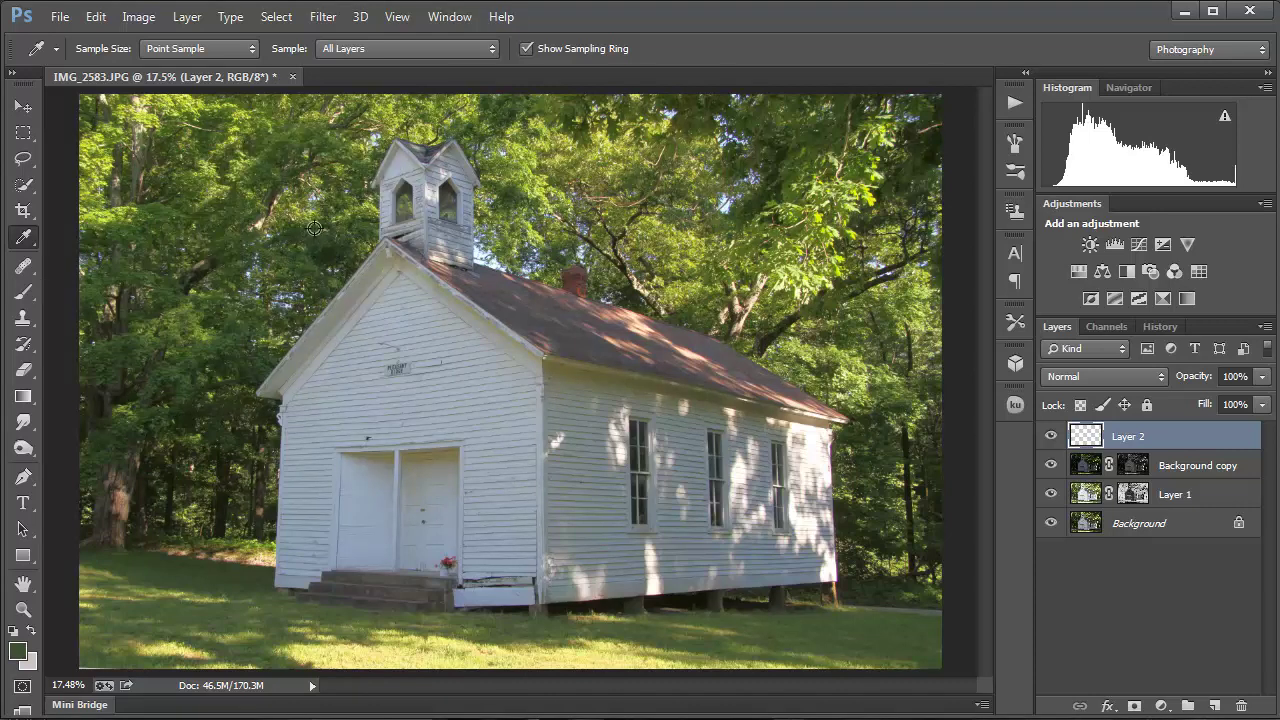
click(347, 224)
click(276, 17)
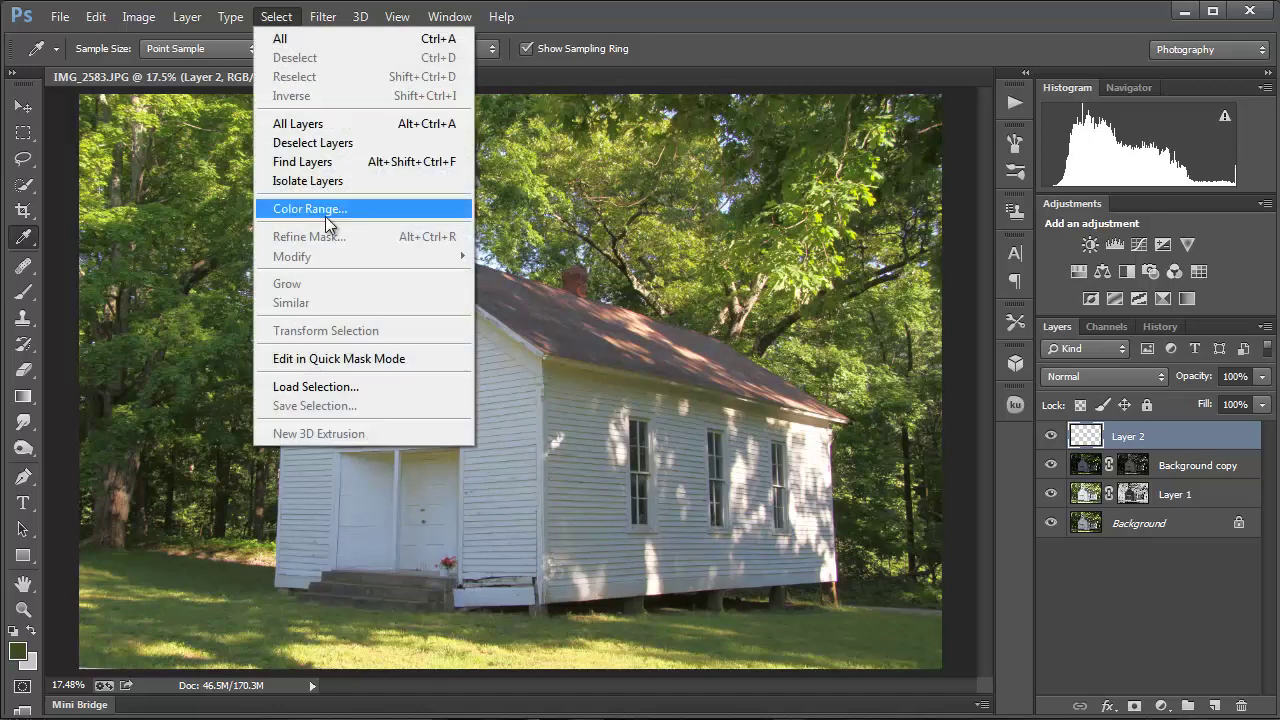
Color Range-select the greenery from four foliage samples, then add a Curves 1 adjustment on it
click(333, 217)
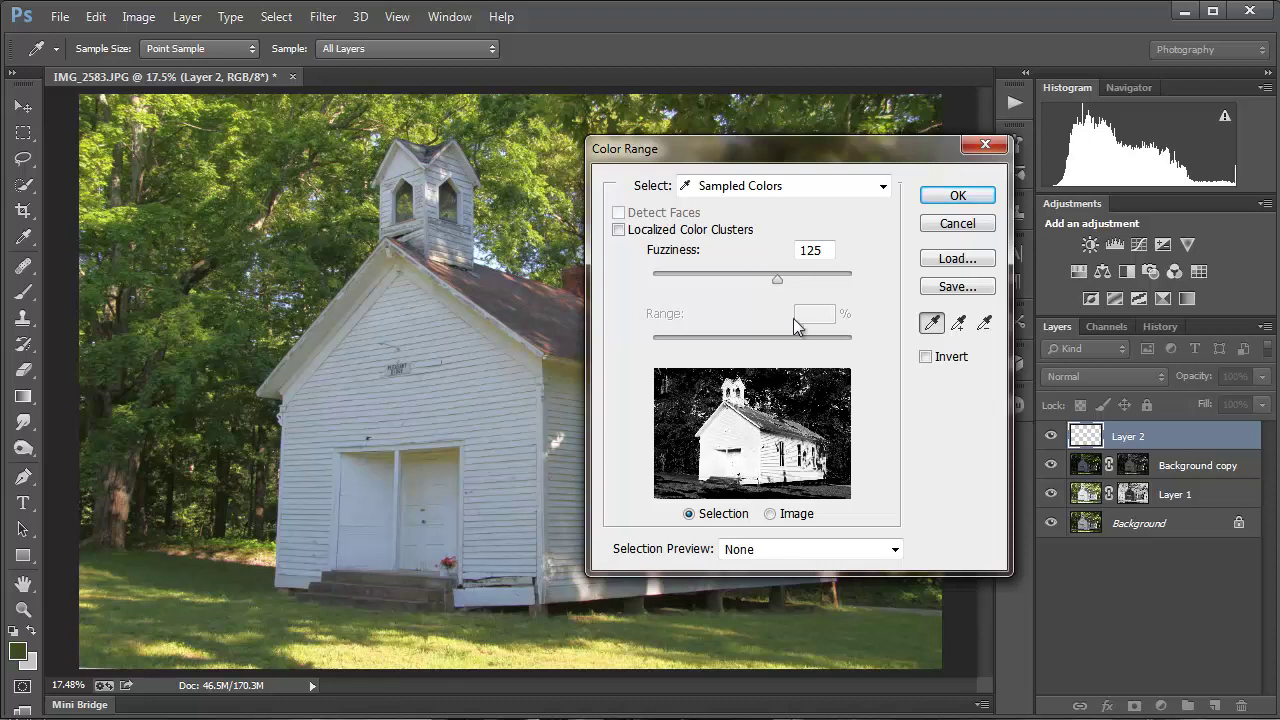
click(238, 204)
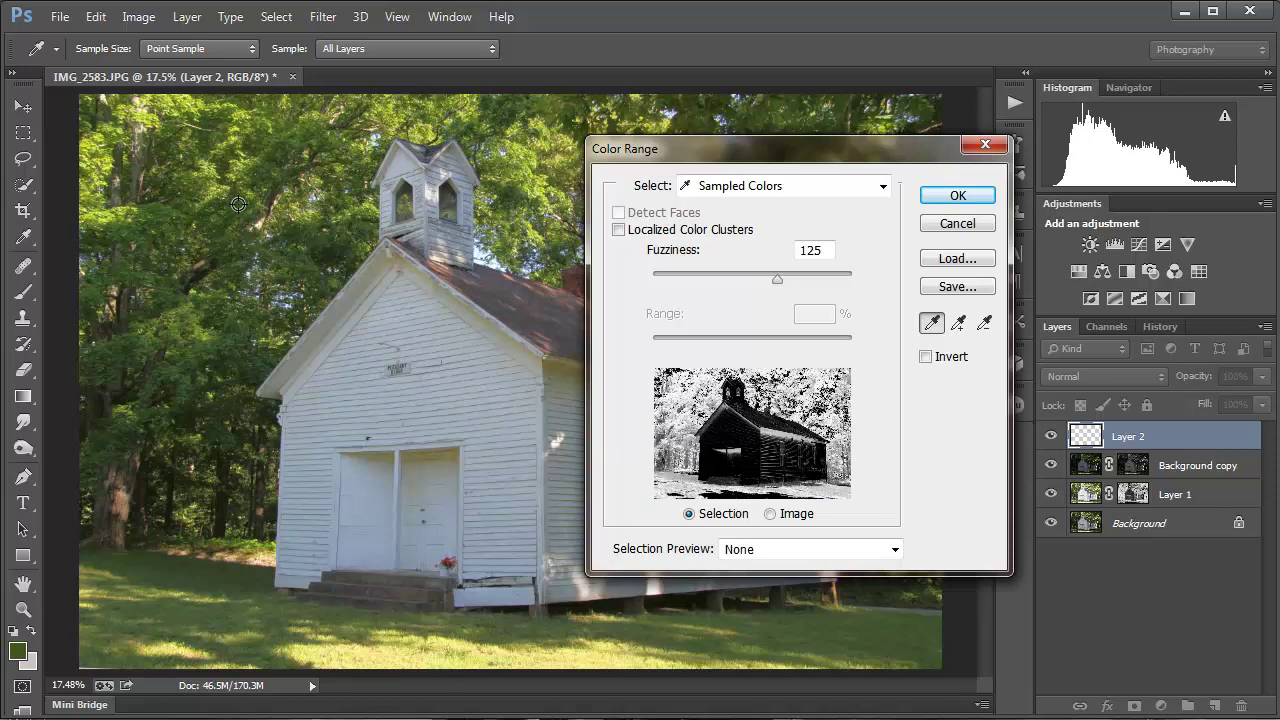
click(147, 228)
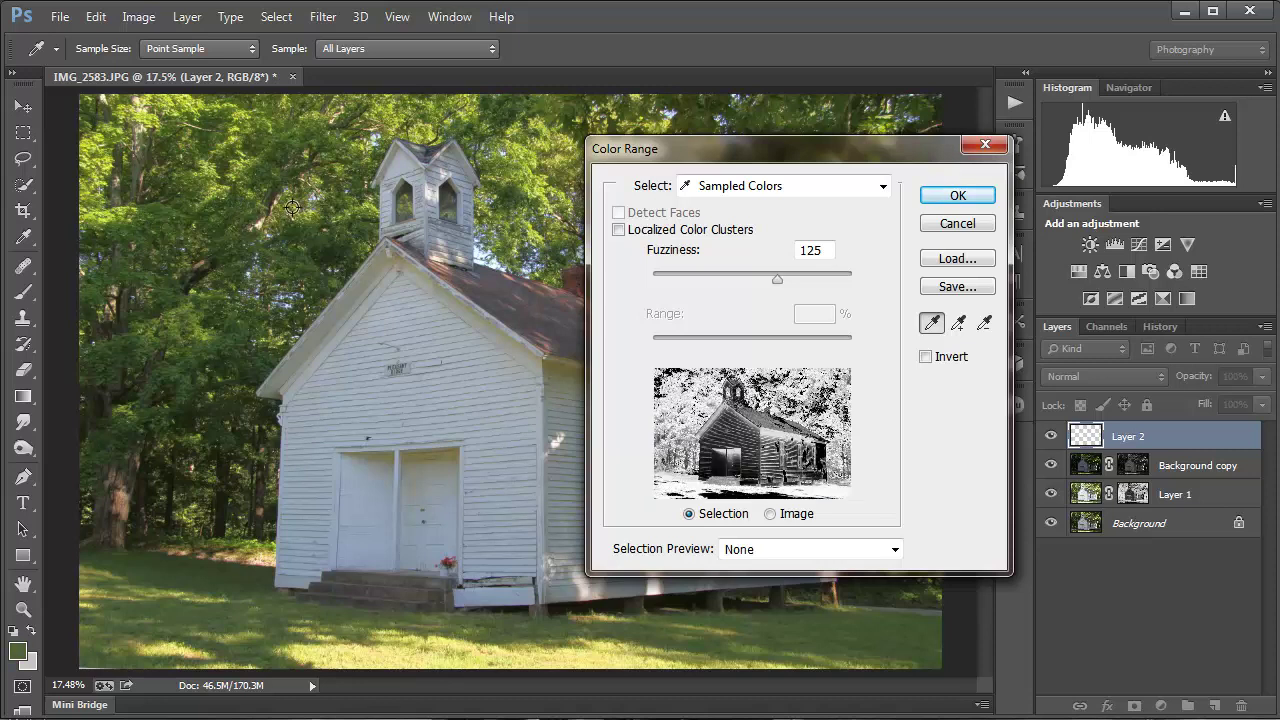
click(343, 222)
click(359, 228)
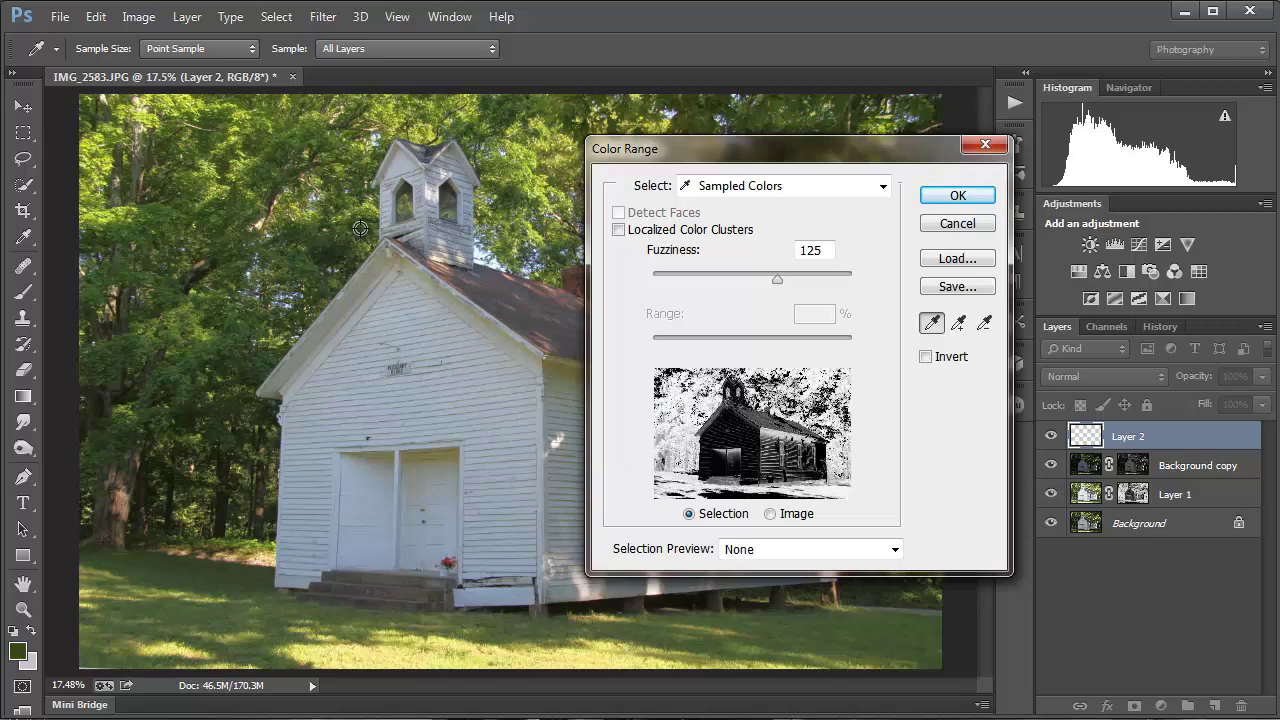
click(962, 199)
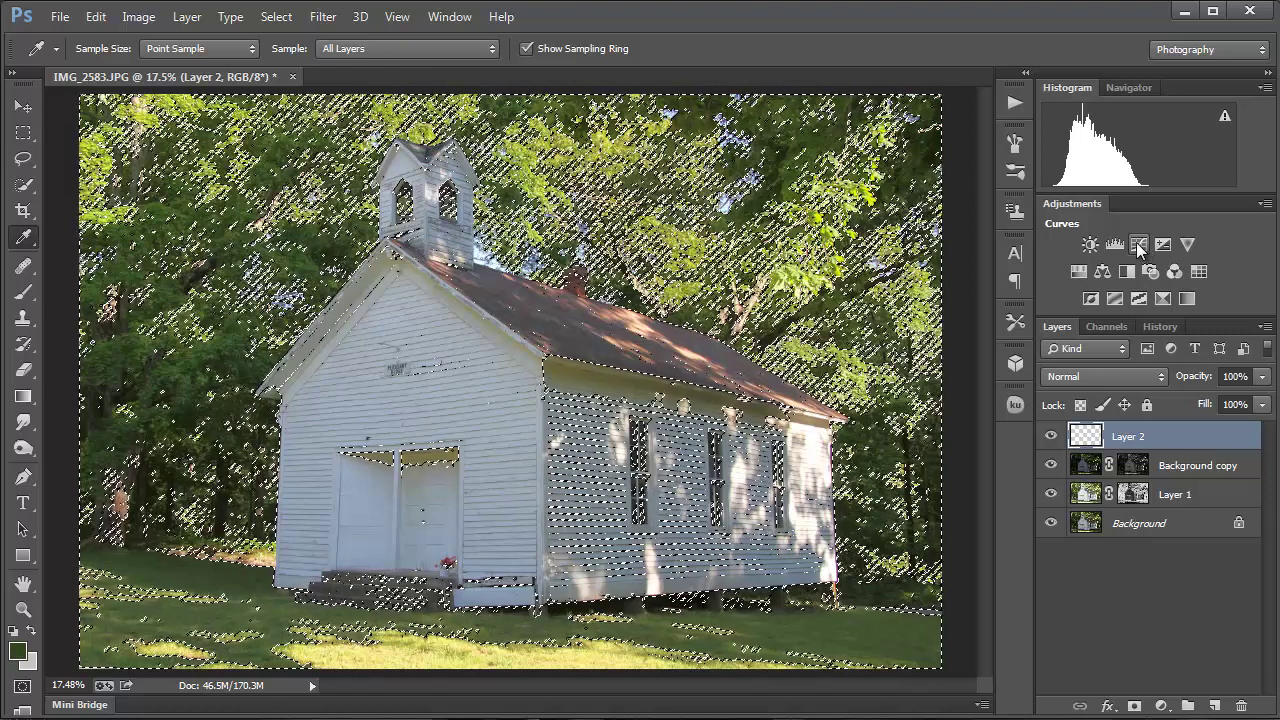
click(1136, 242)
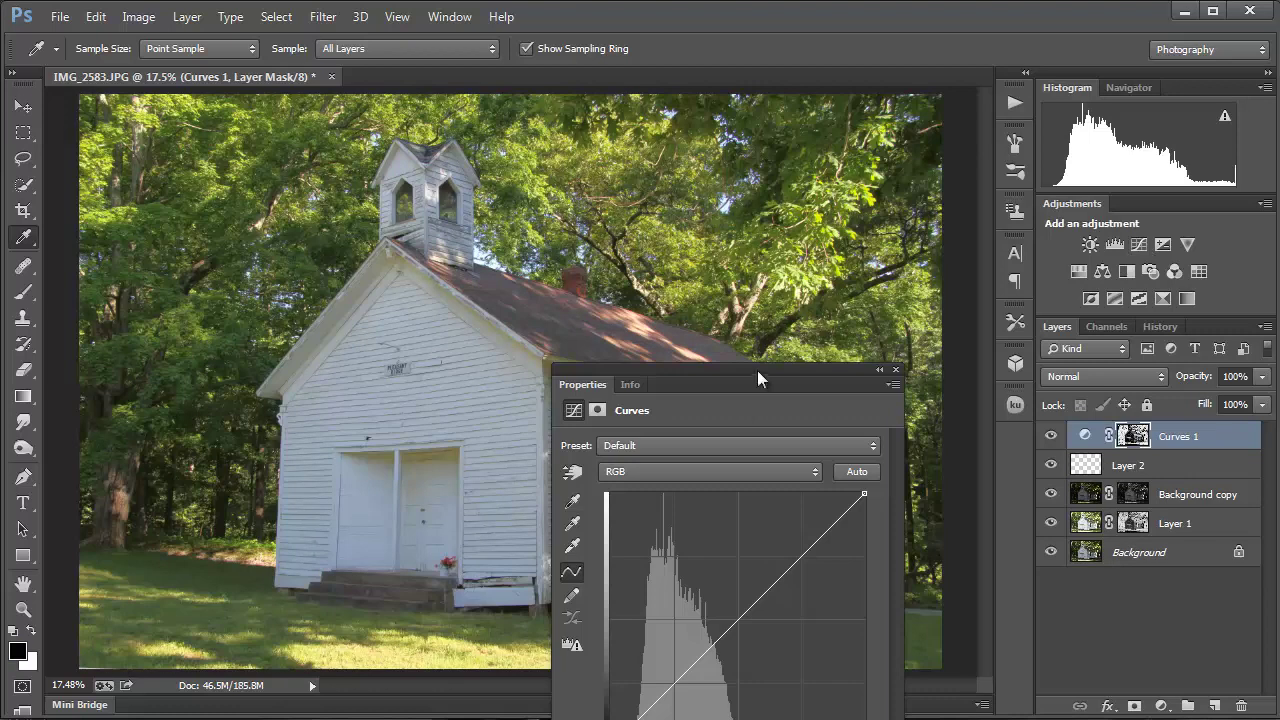
Move the Curves panel off the church and raise the Green curve slightly in the midtones
drag(757, 370, 747, 240)
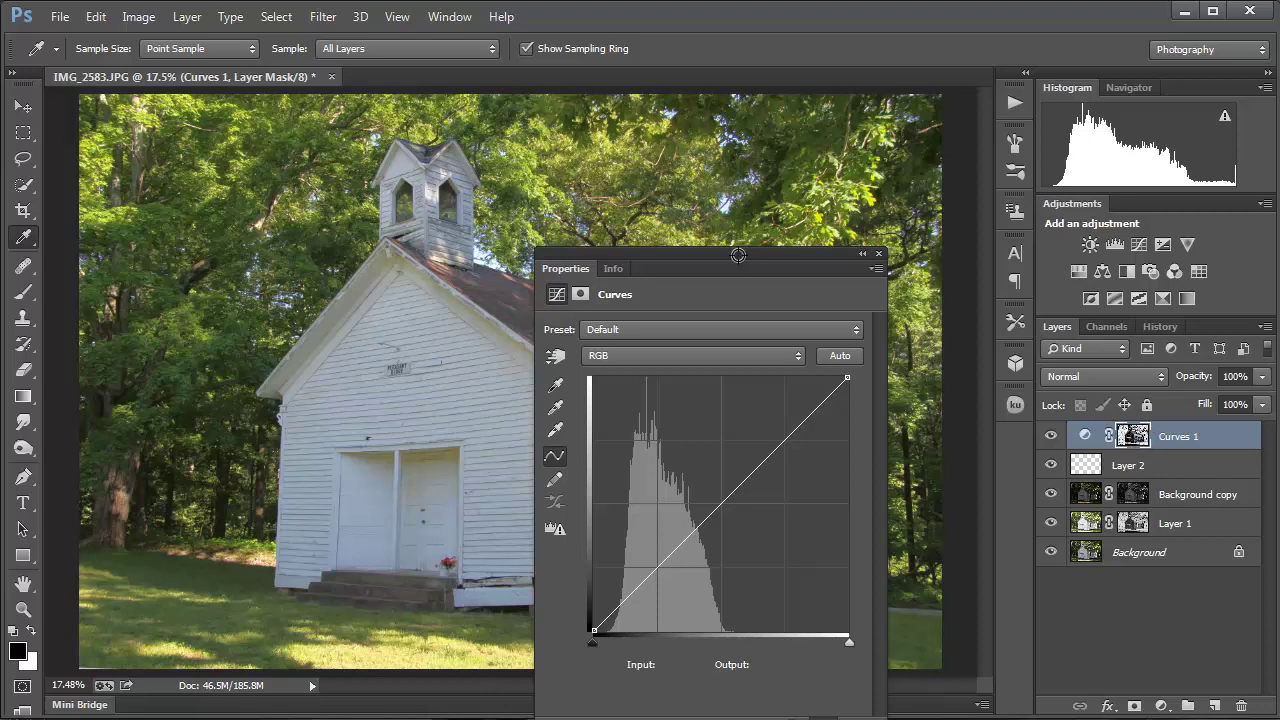
drag(740, 258, 831, 186)
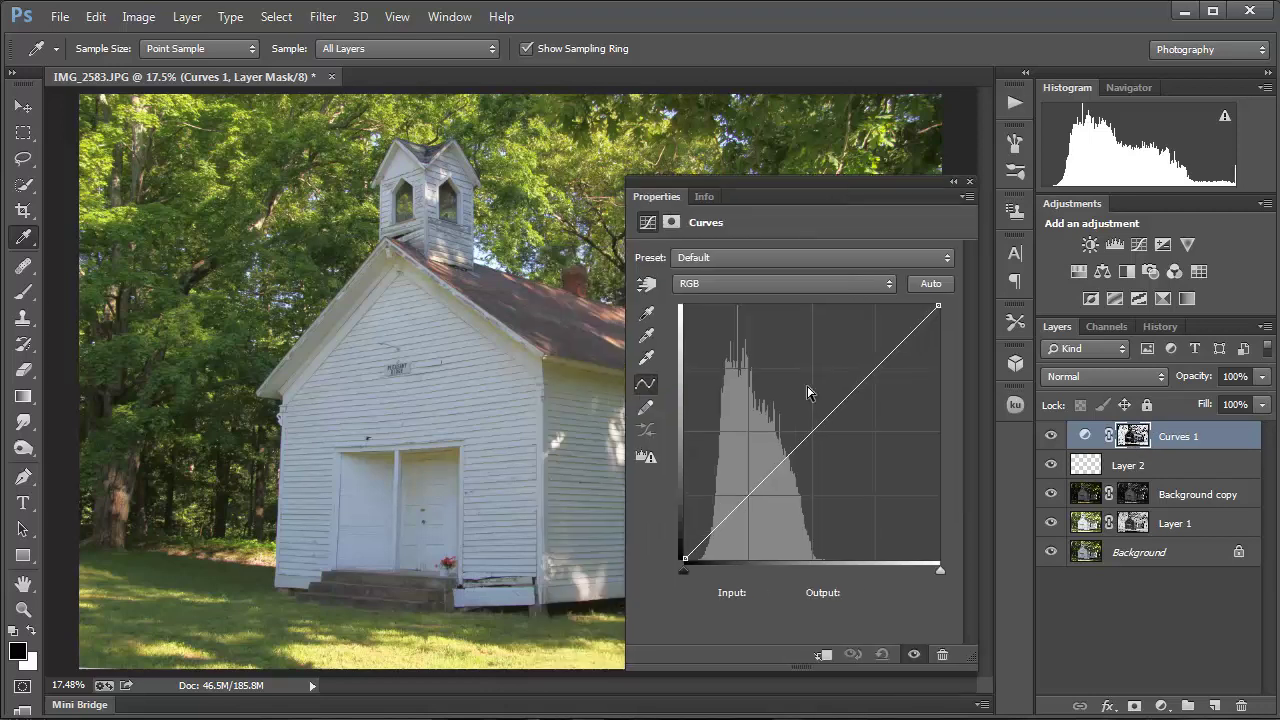
click(757, 283)
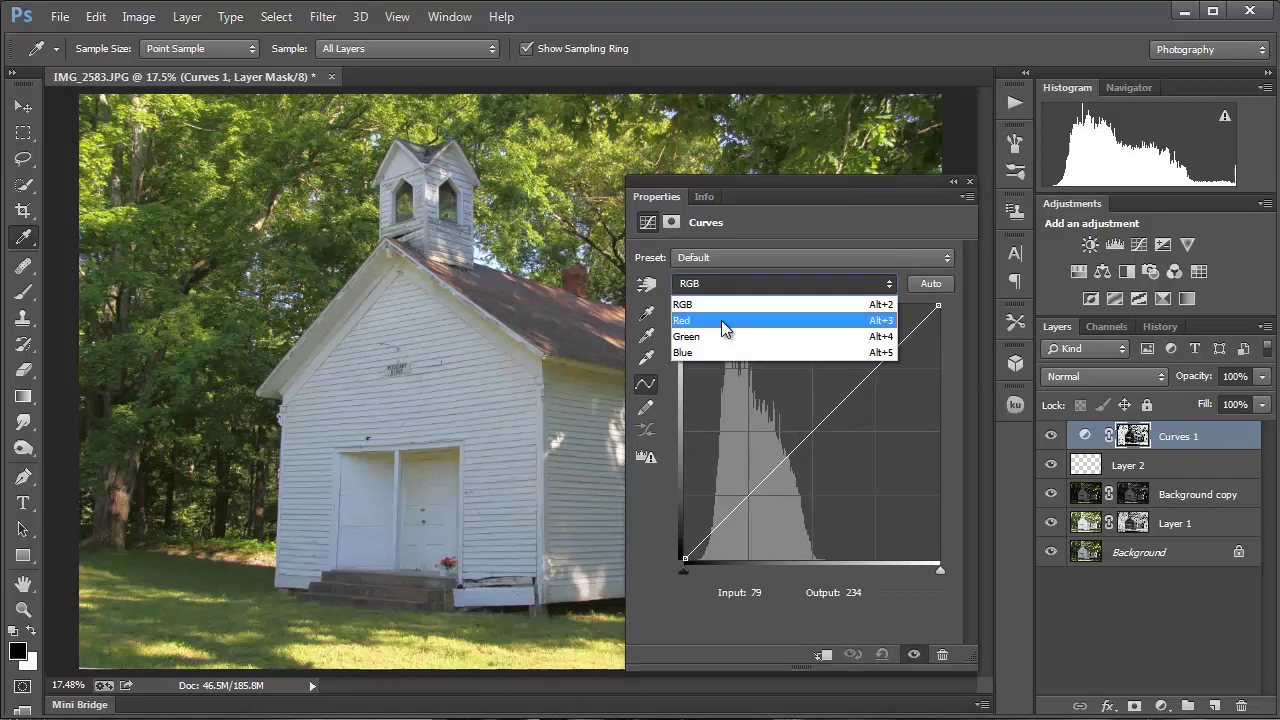
click(751, 336)
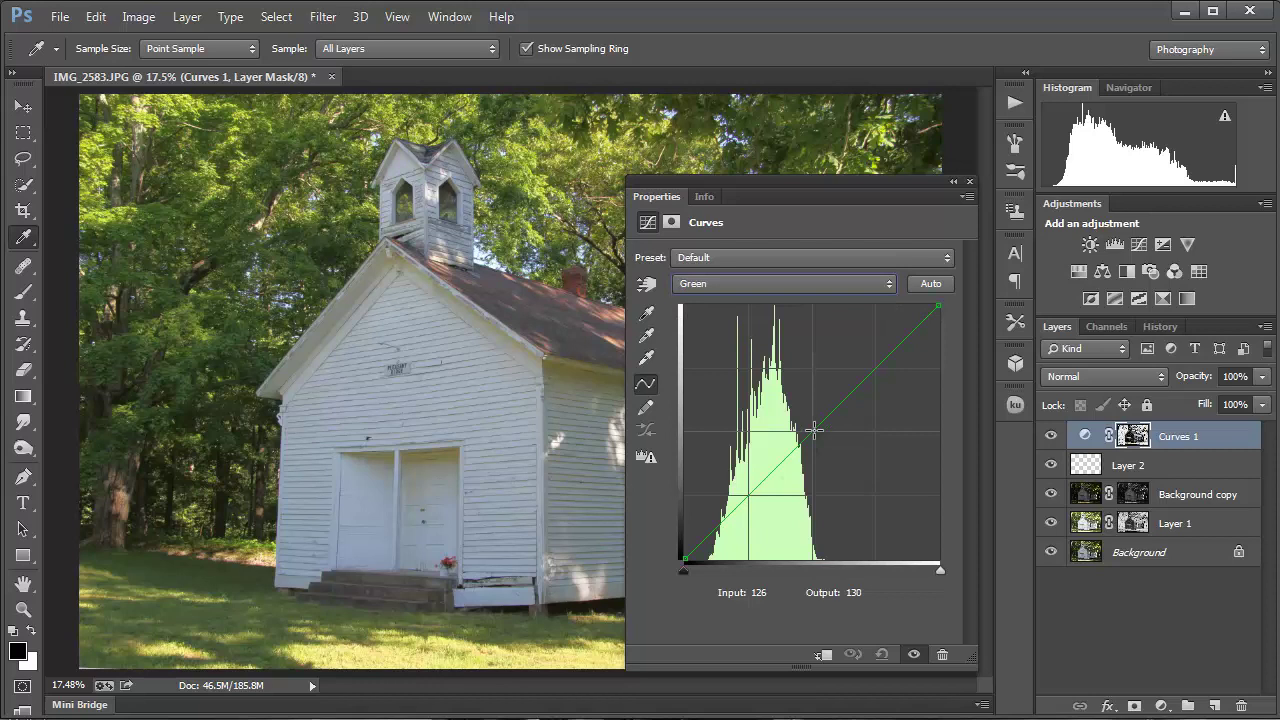
mouse_move(814, 430)
mouse_down()
mouse_move(797, 425)
mouse_move(807, 431)
mouse_up()
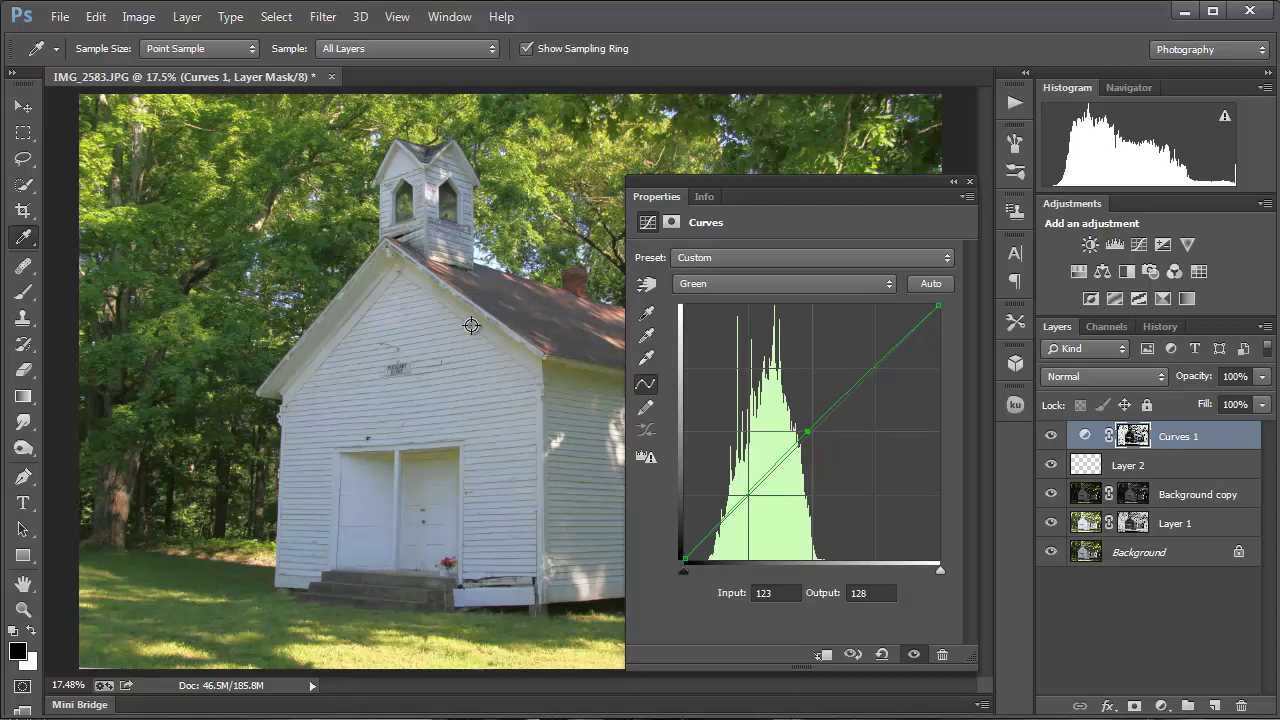
Lower the Blue midtones and lift Red from input 121 to output 127, then close Properties
click(737, 288)
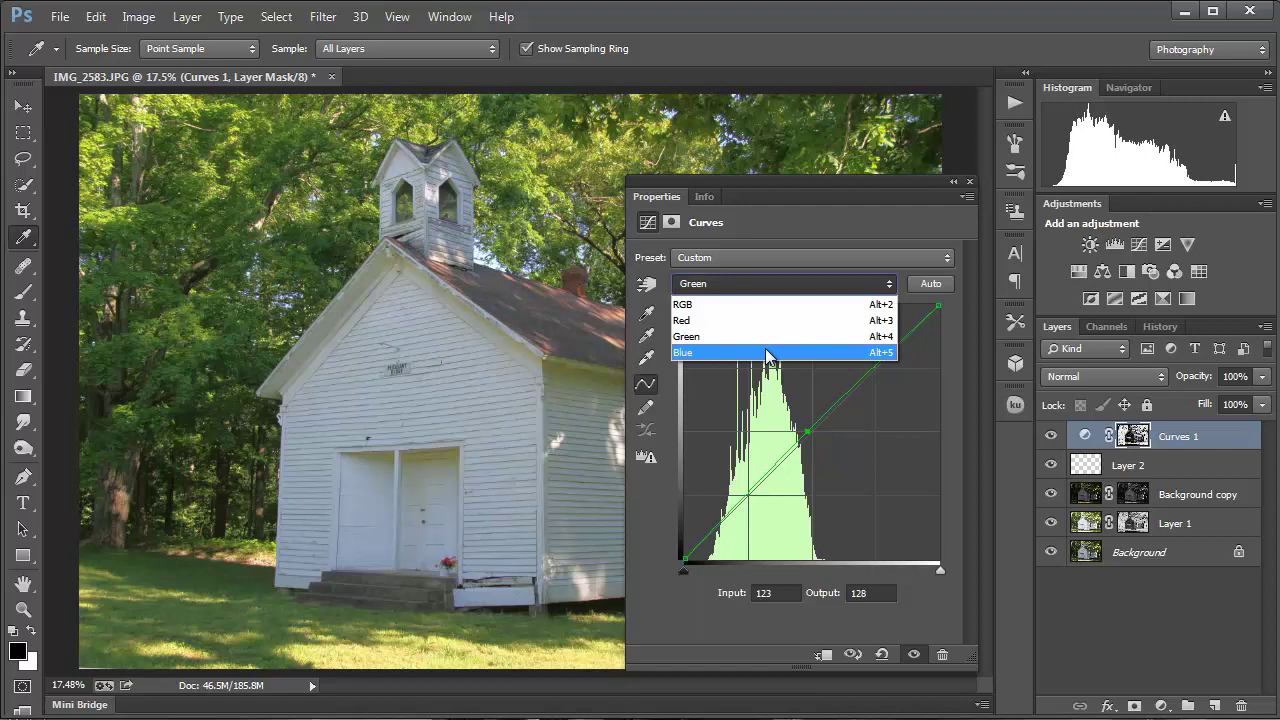
click(768, 353)
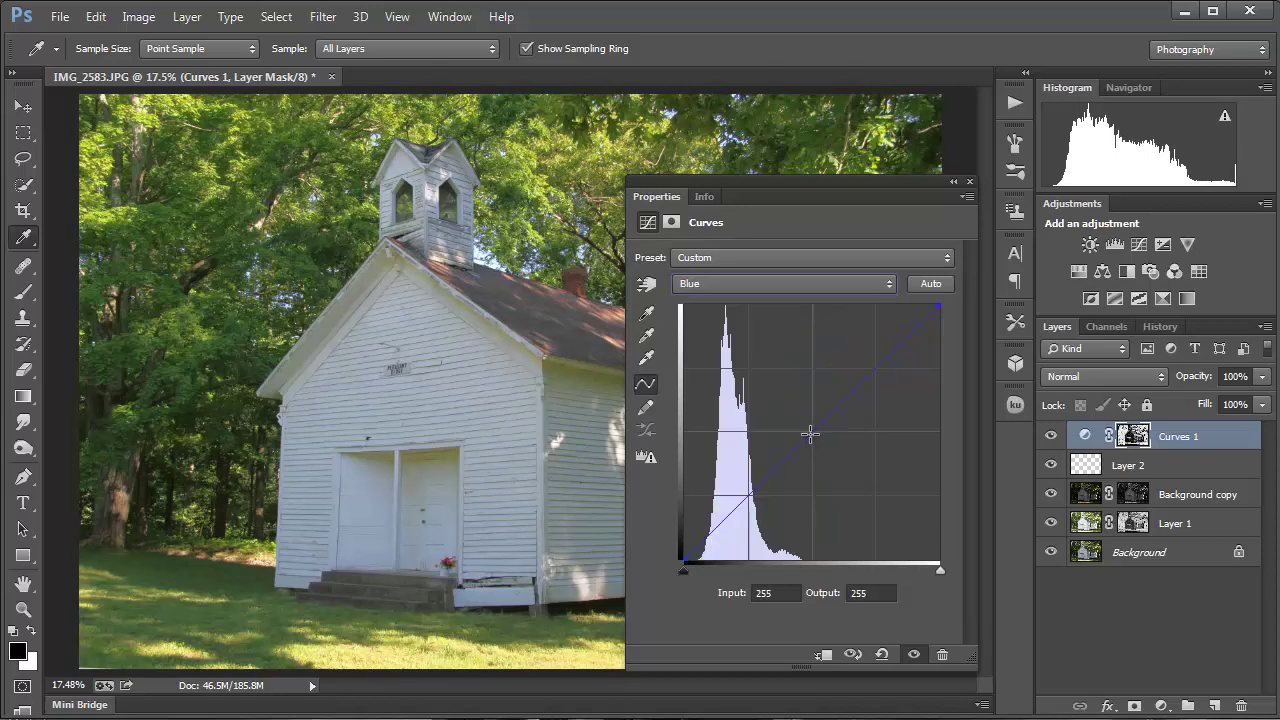
mouse_move(814, 435)
mouse_down()
mouse_move(840, 453)
mouse_move(820, 433)
mouse_up()
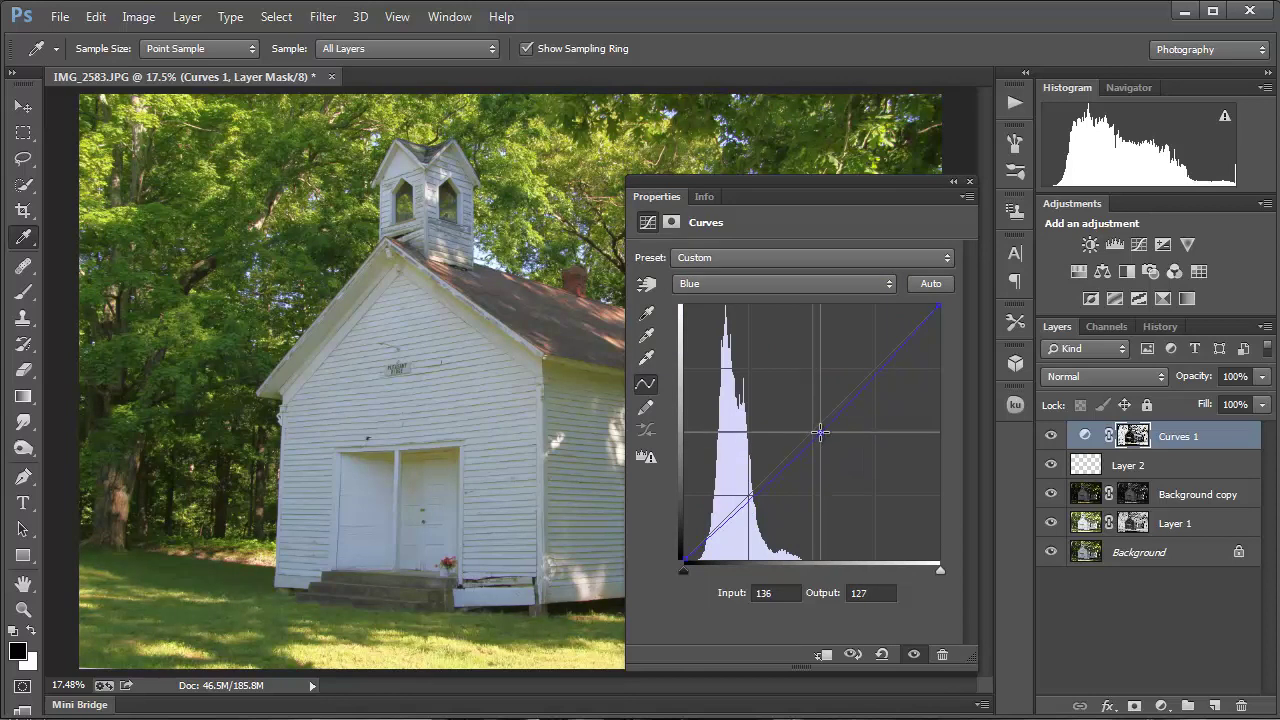
click(774, 283)
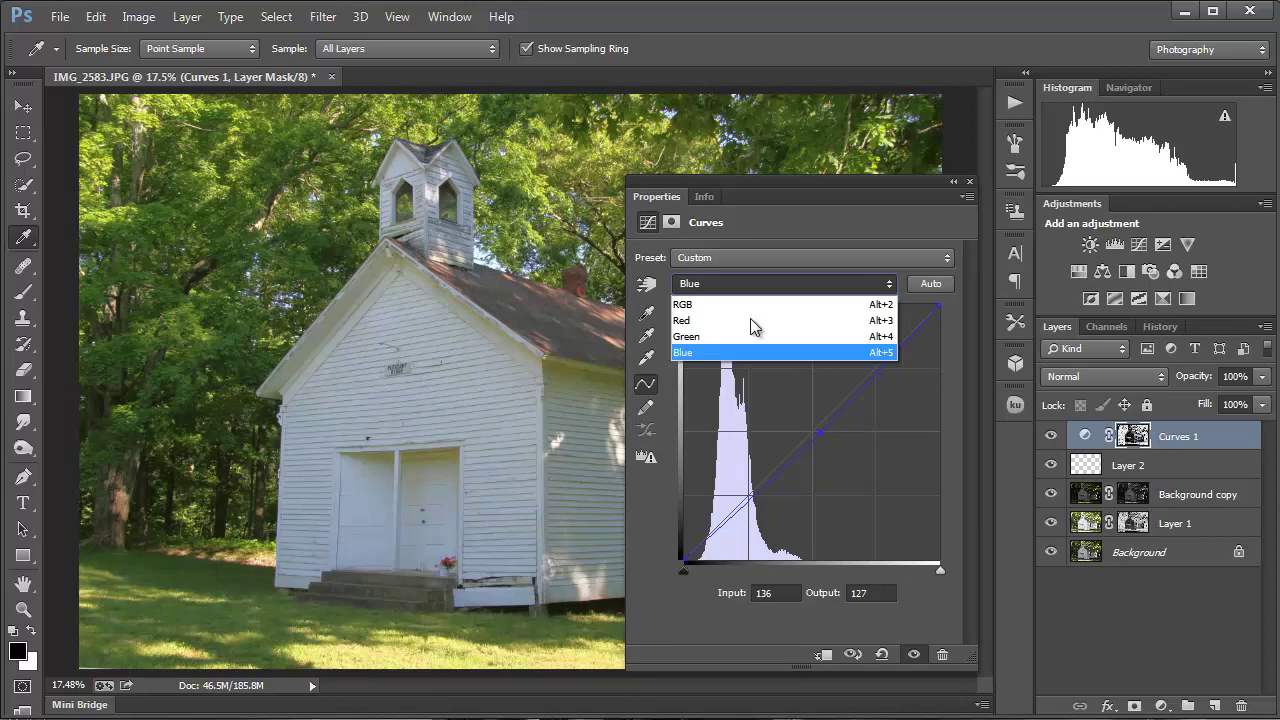
click(750, 320)
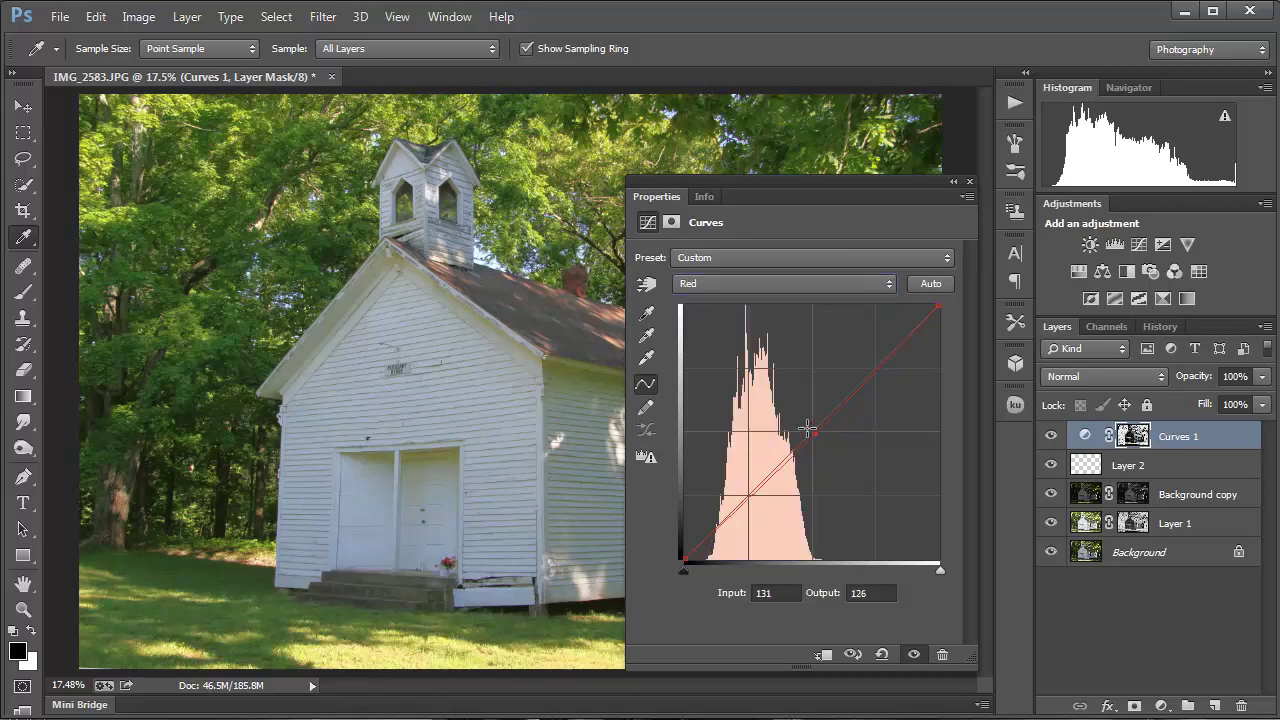
mouse_move(807, 428)
mouse_down()
mouse_move(826, 452)
mouse_move(805, 432)
mouse_up()
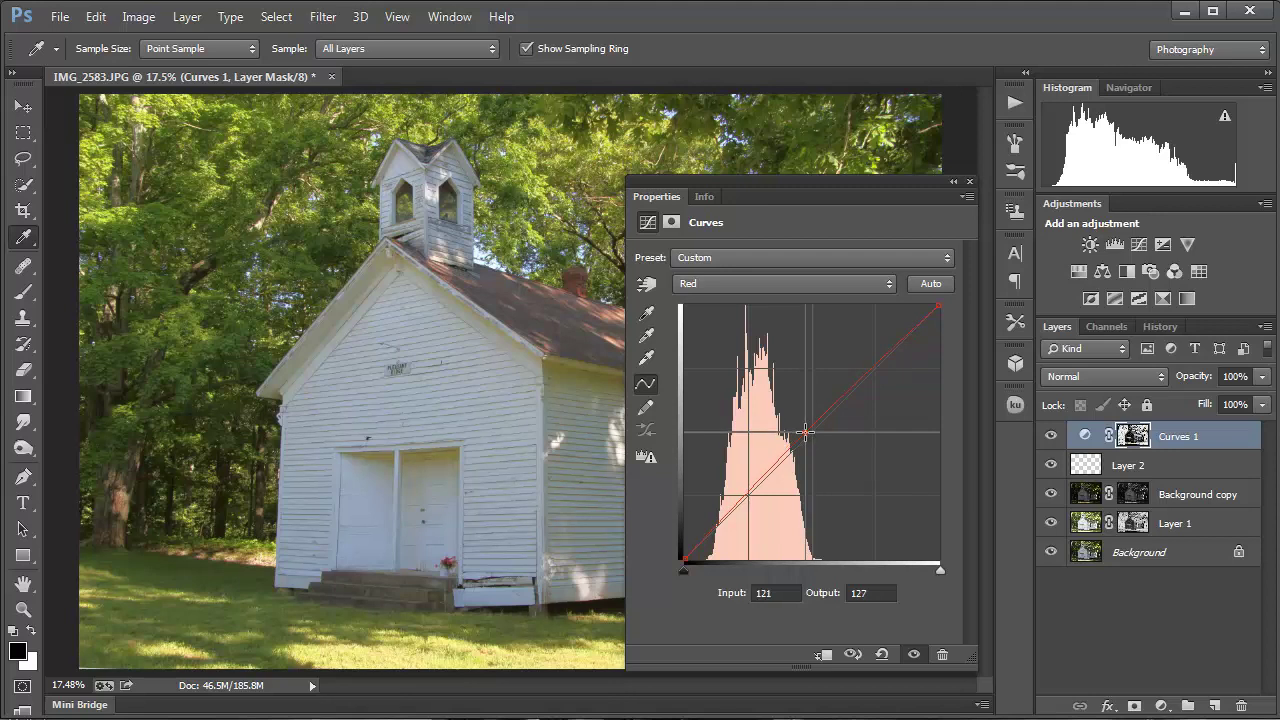
click(970, 181)
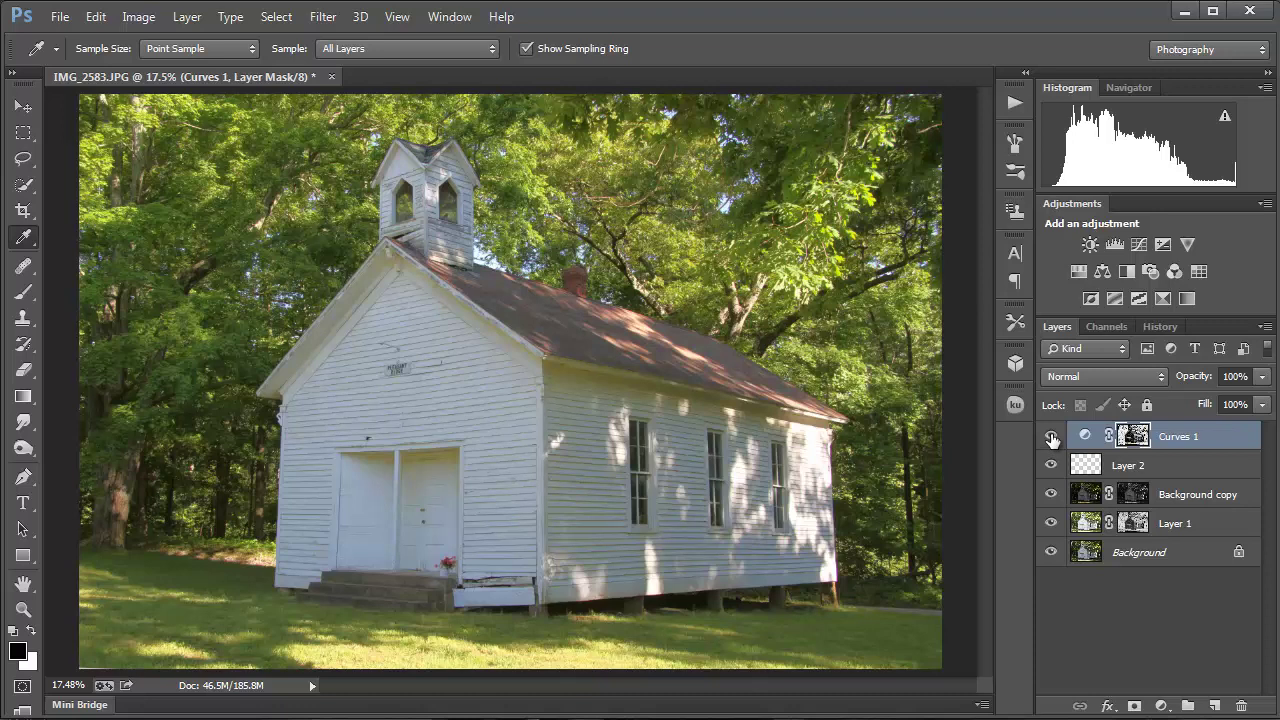
Flick Curves 1 visibility off and on to compare, leave it on, and select Layer 2
click(1051, 437)
click(1051, 437)
click(1051, 437)
click(1051, 437)
click(1051, 437)
click(1090, 470)
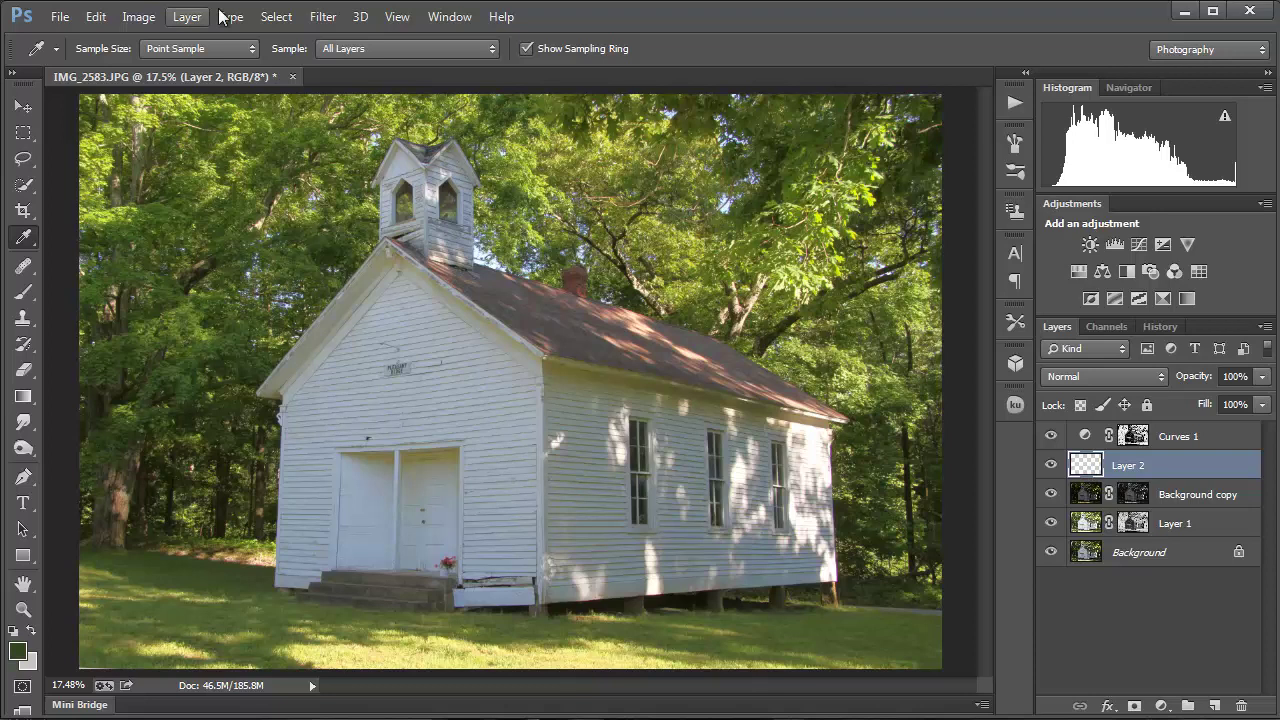
Color Range-select the light green foliage at fuzziness 157 and add Curves 2 above Layer 2
click(284, 18)
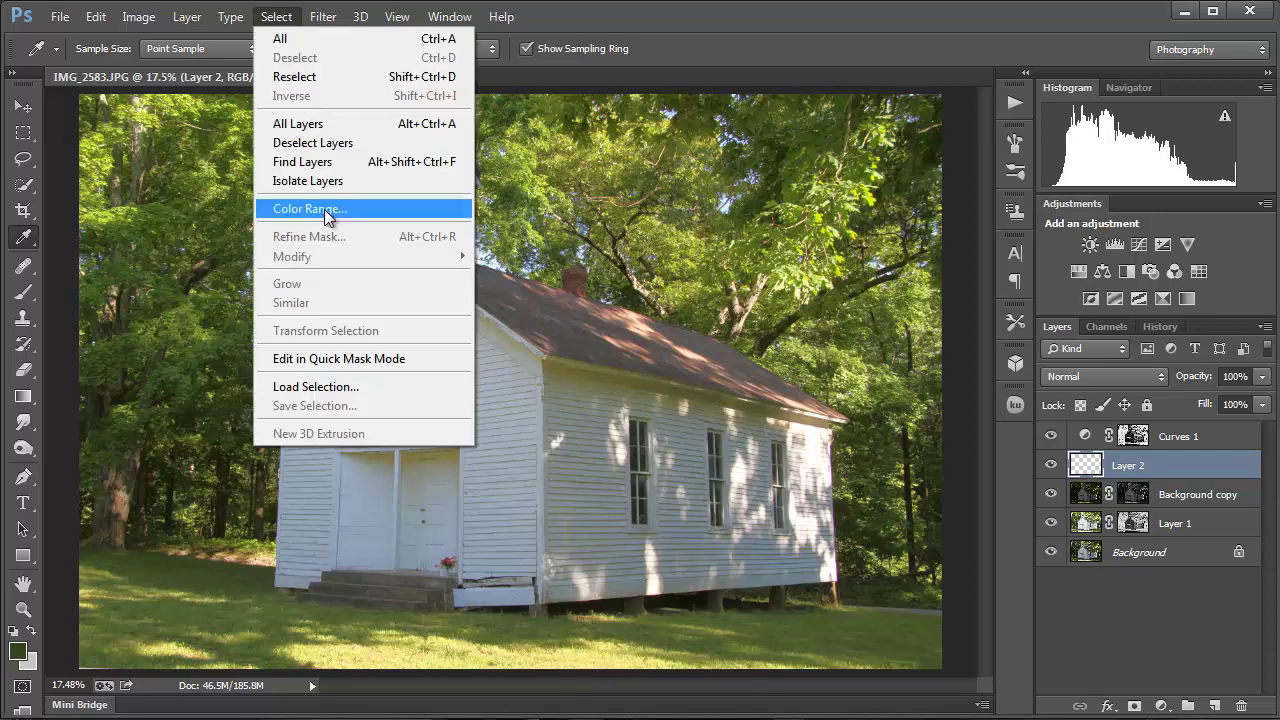
click(328, 210)
drag(717, 154, 246, 198)
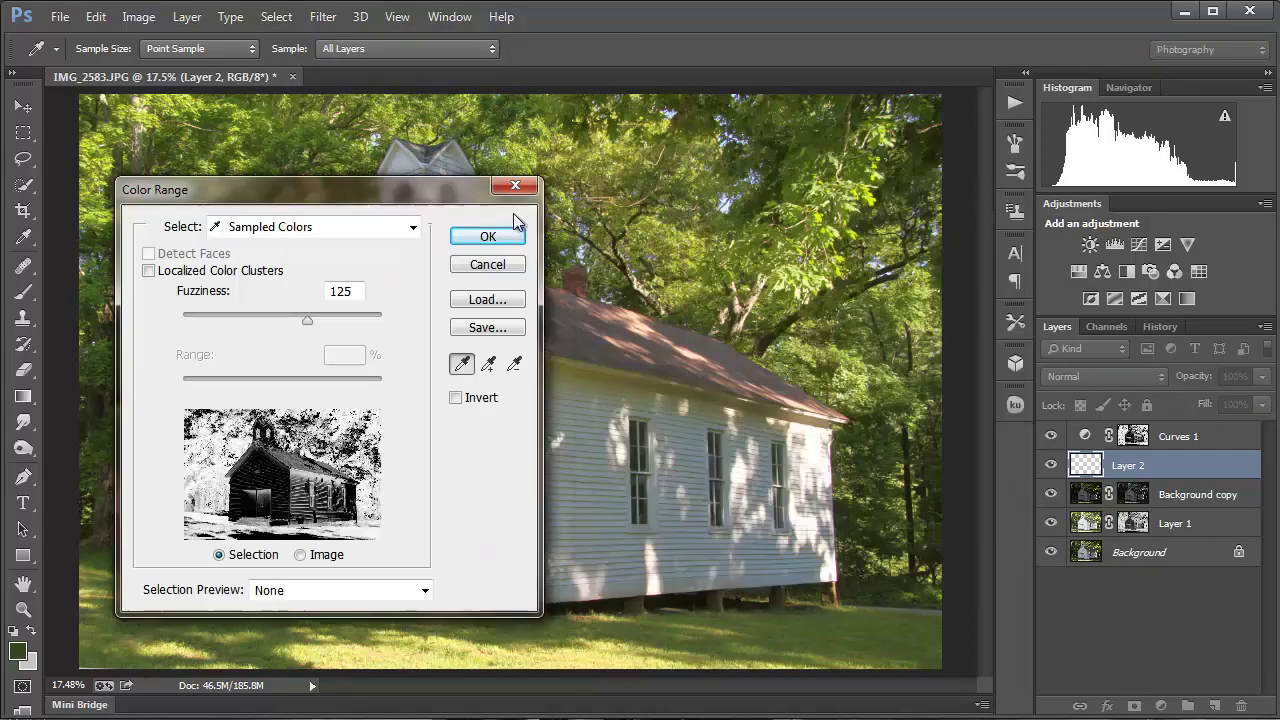
click(913, 297)
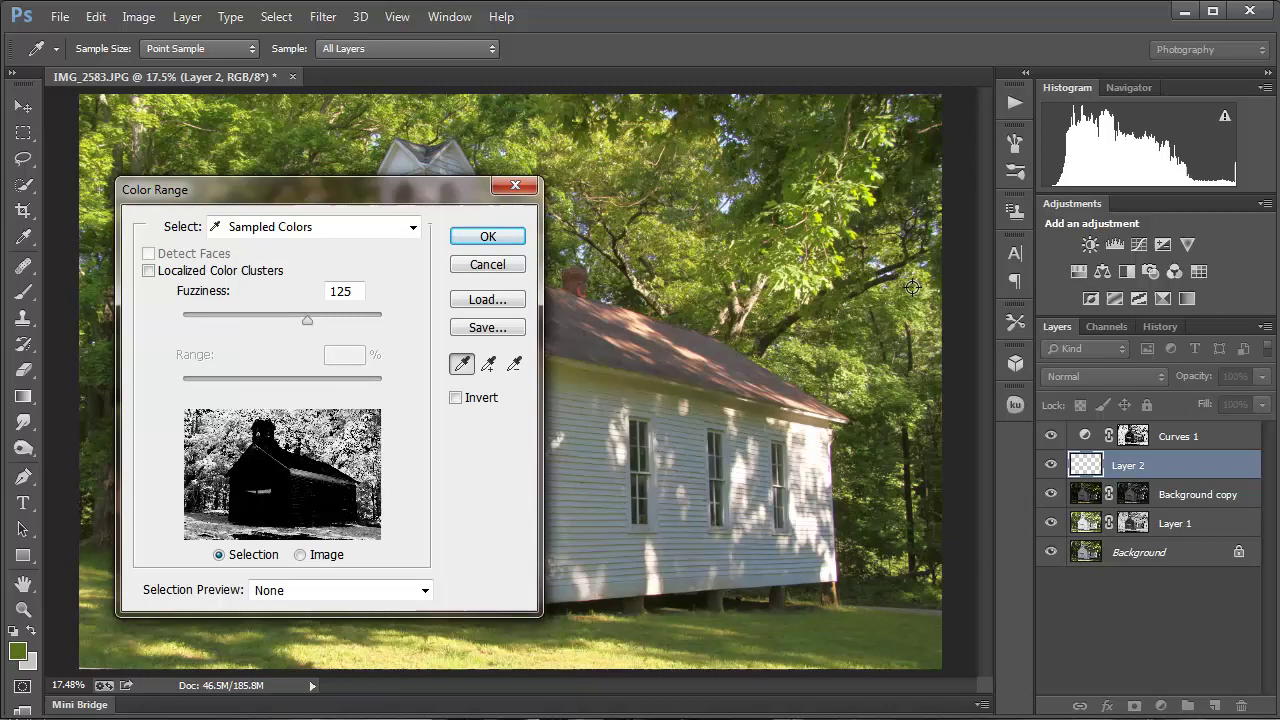
click(918, 299)
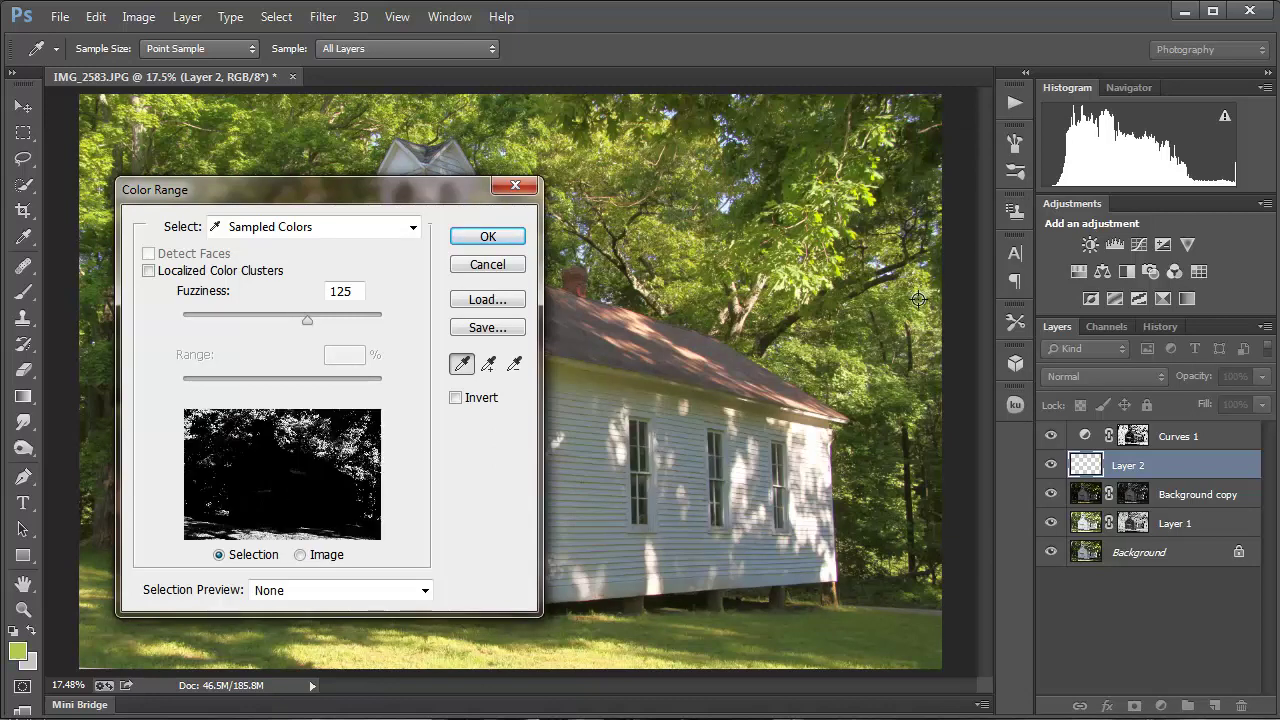
drag(348, 327, 338, 328)
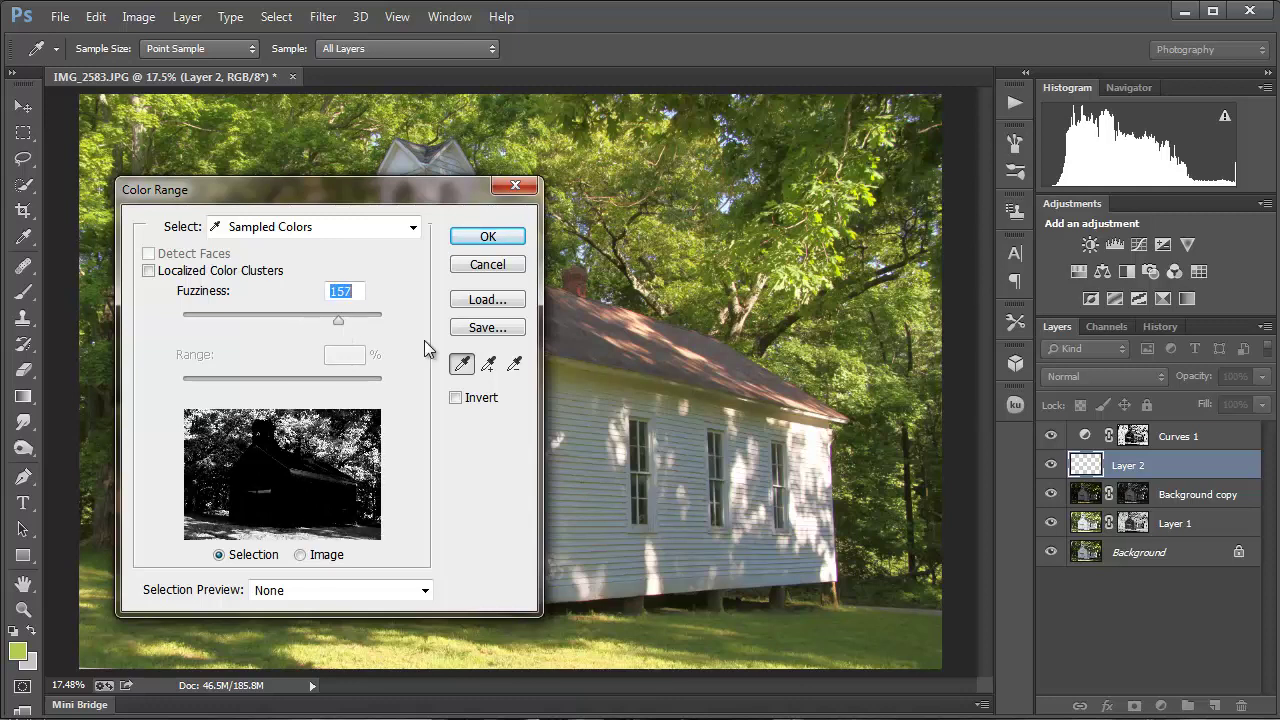
click(487, 237)
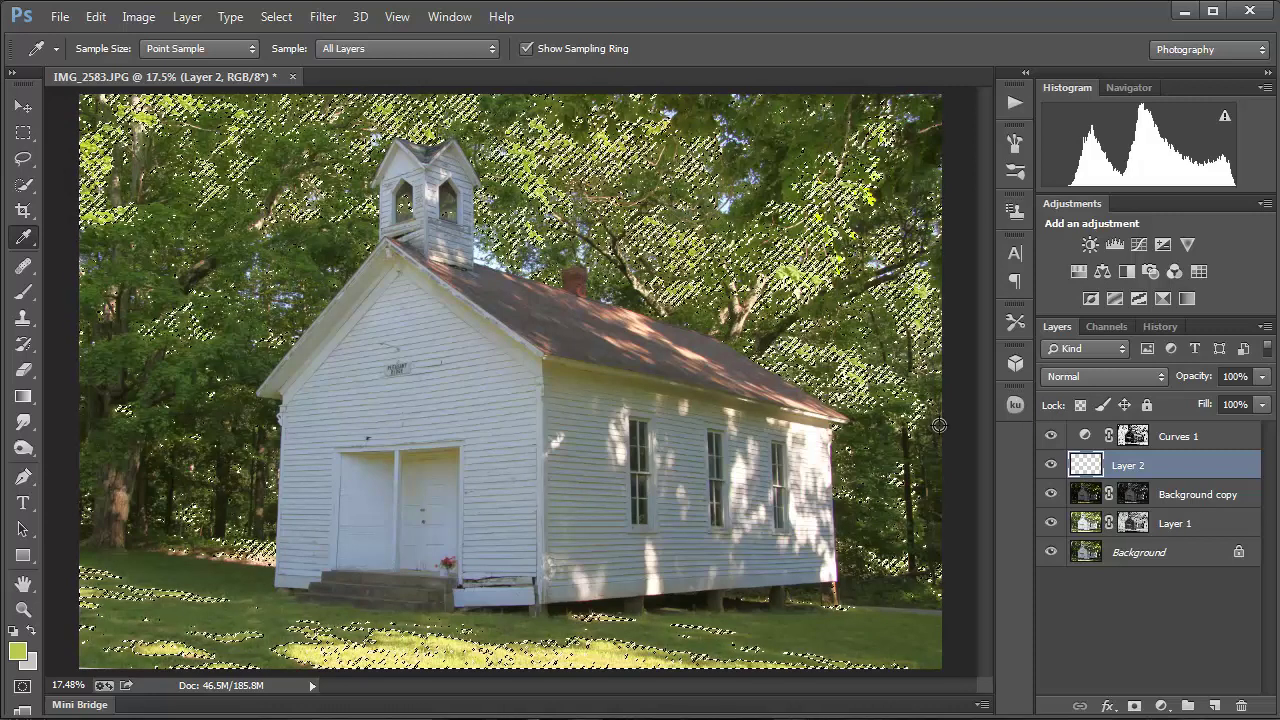
click(1143, 242)
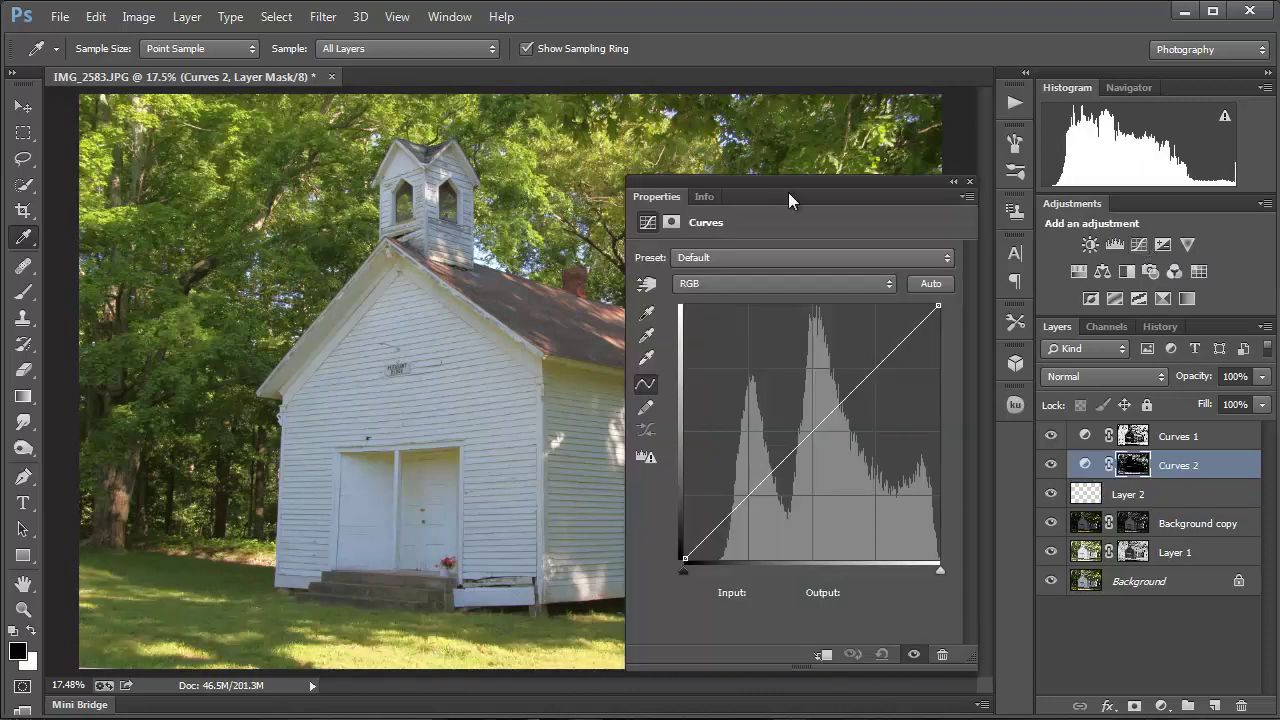
Move the Curves panel further right and pull the Green curve slightly down
drag(850, 181, 957, 182)
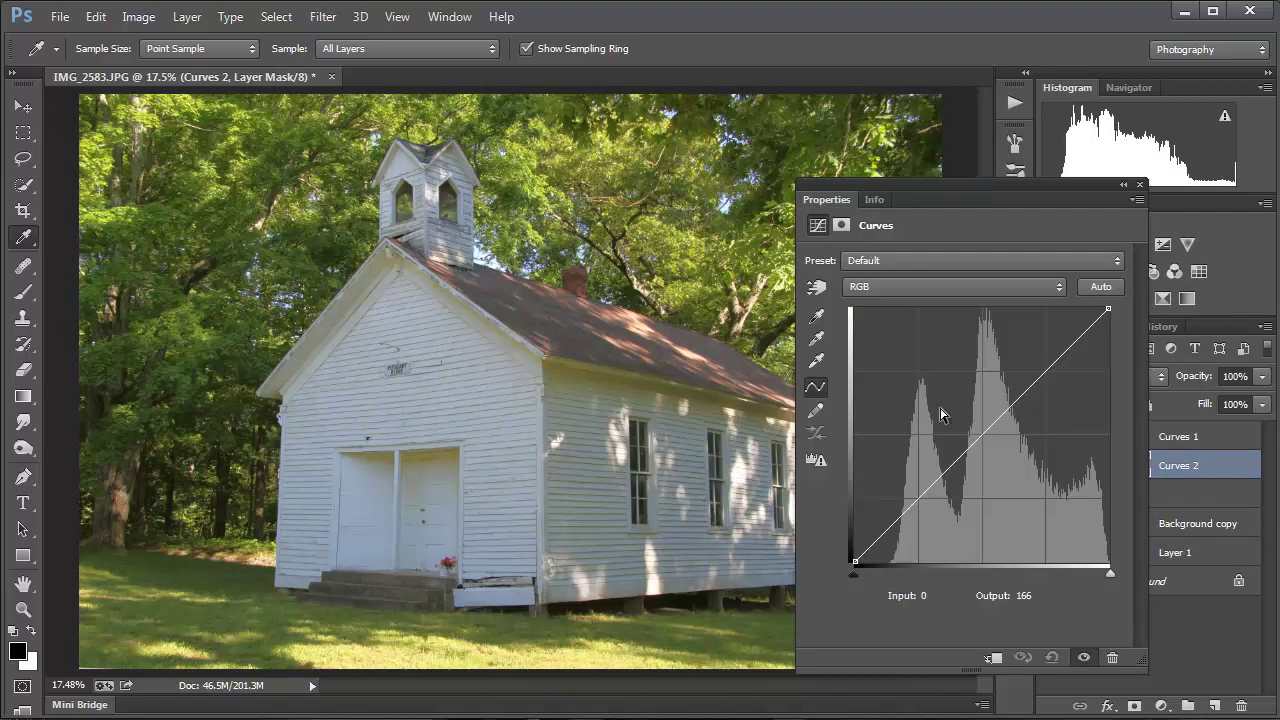
click(922, 289)
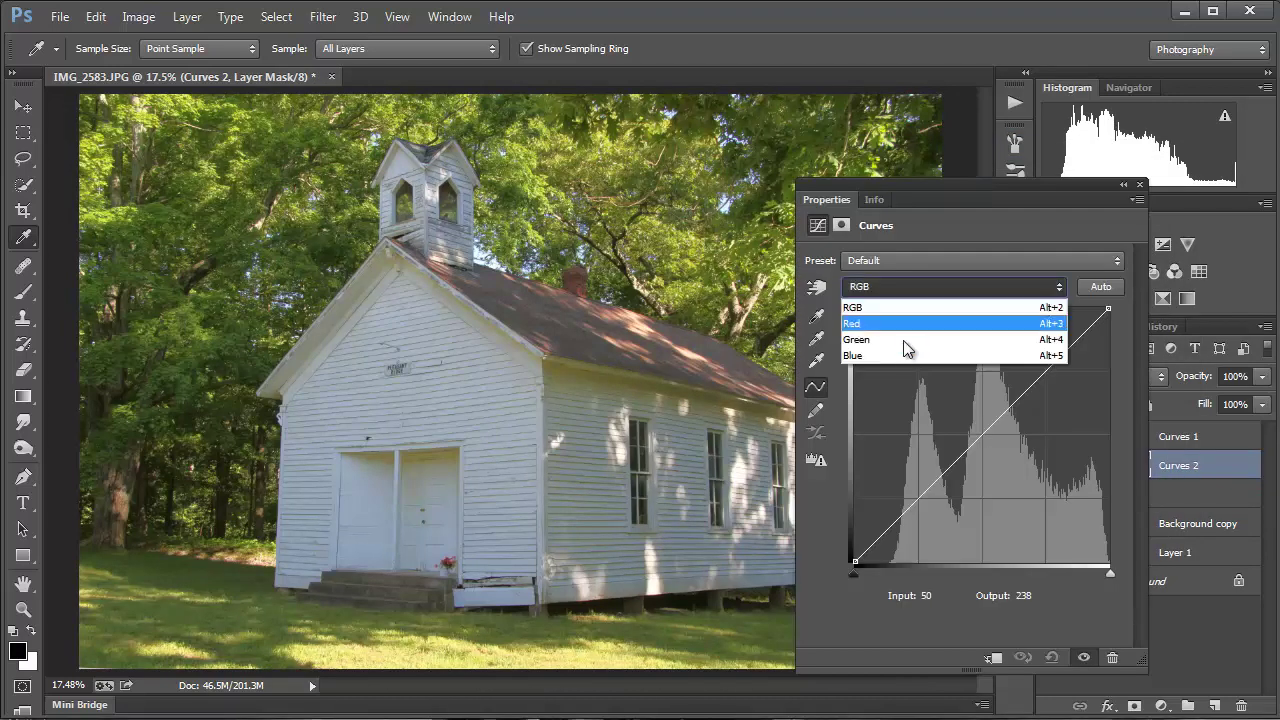
click(902, 340)
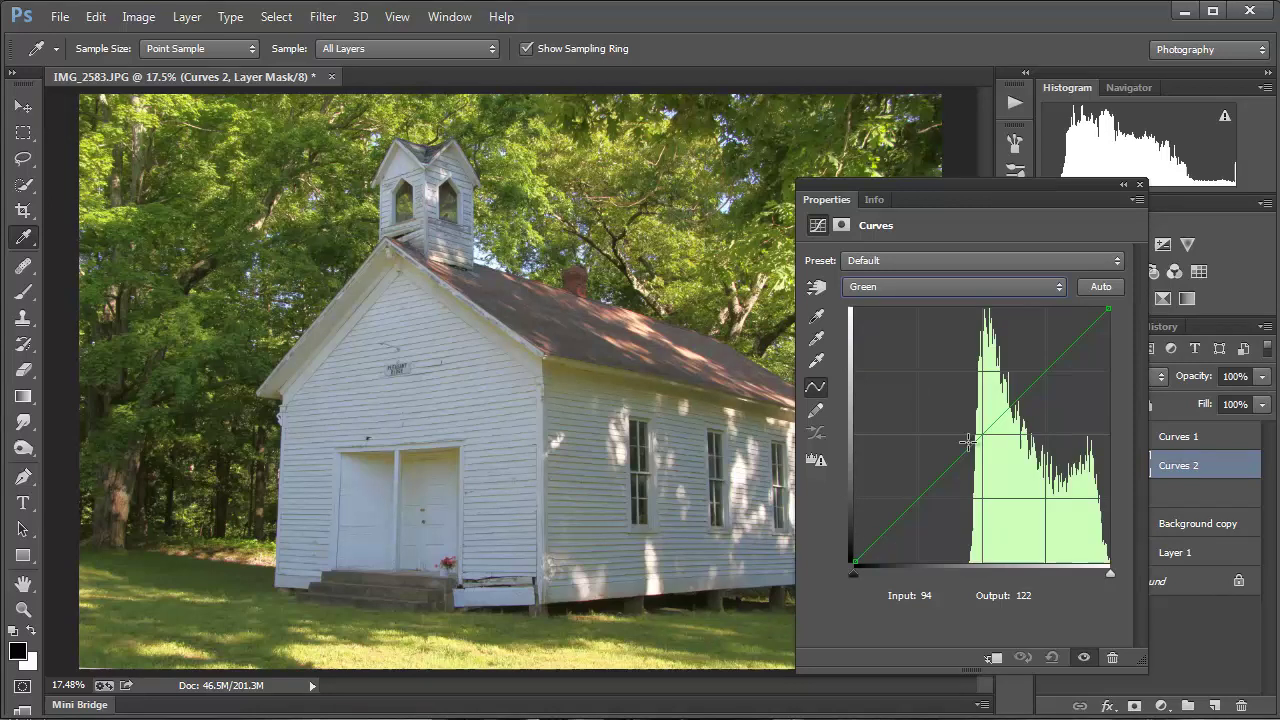
drag(972, 443, 984, 450)
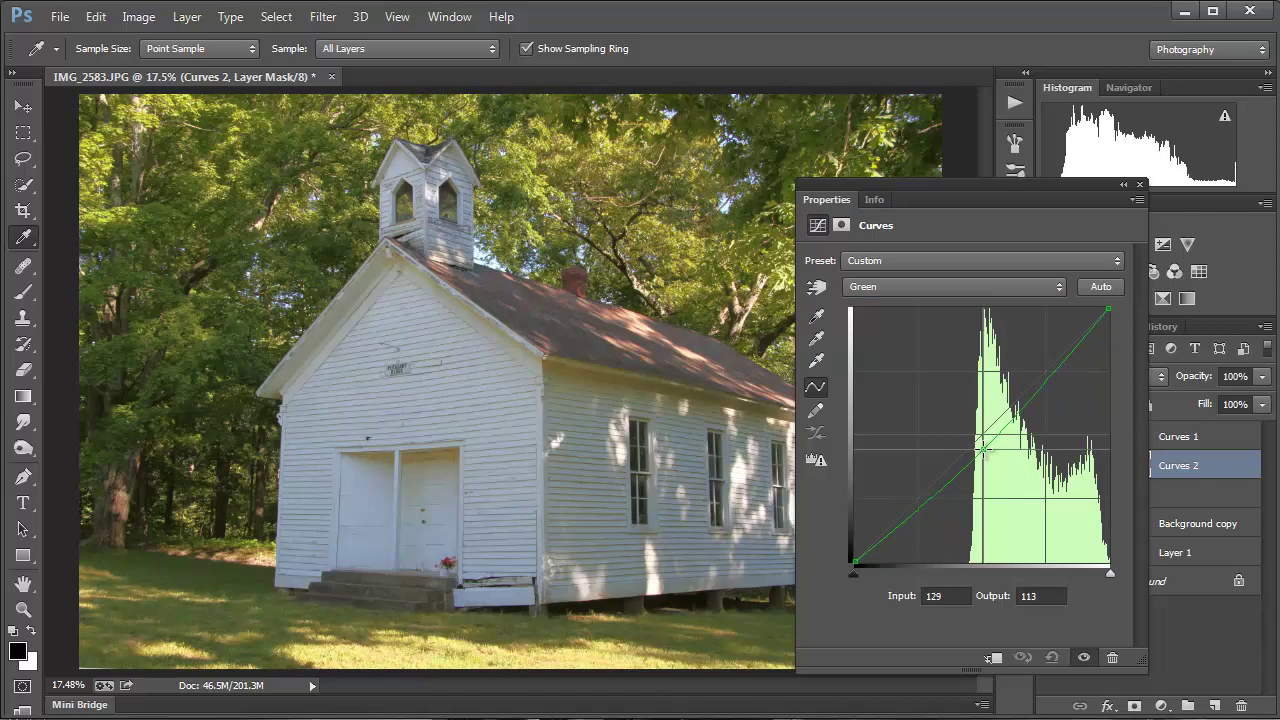
Pull the Blue midtones down and lift Red to 135 at input 122, then close Properties
click(896, 286)
click(901, 356)
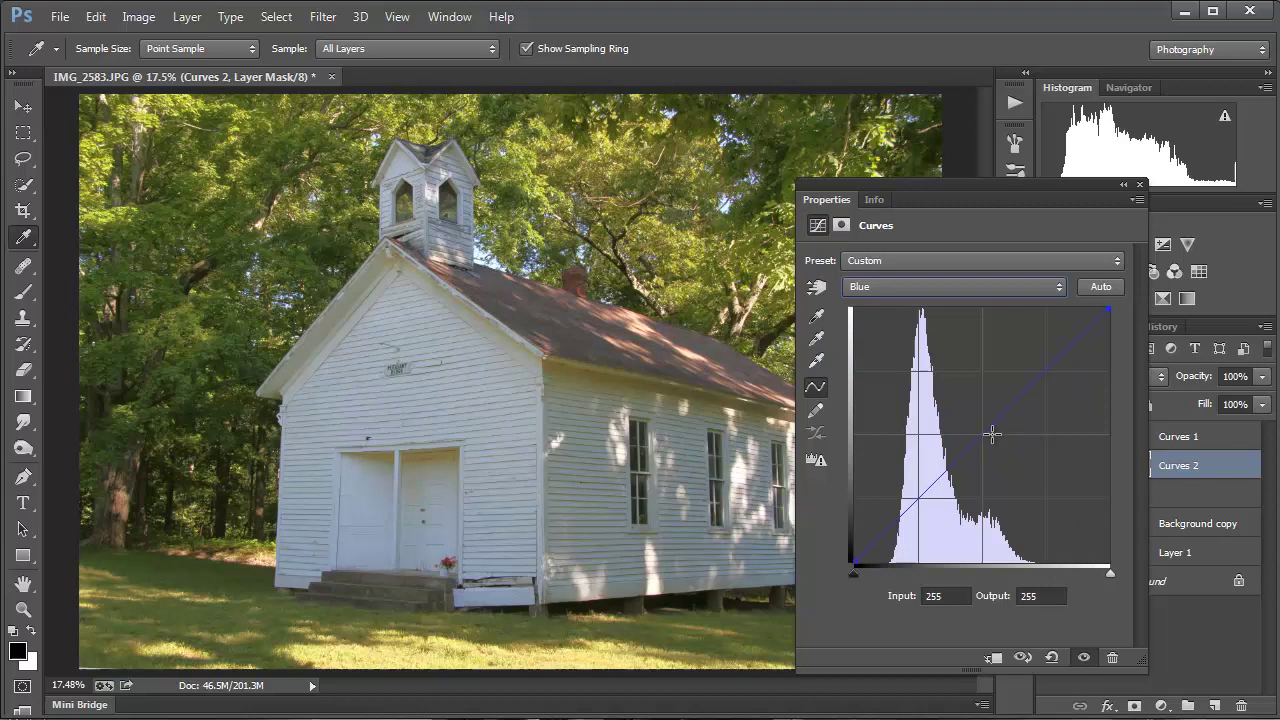
drag(992, 434, 998, 436)
click(934, 287)
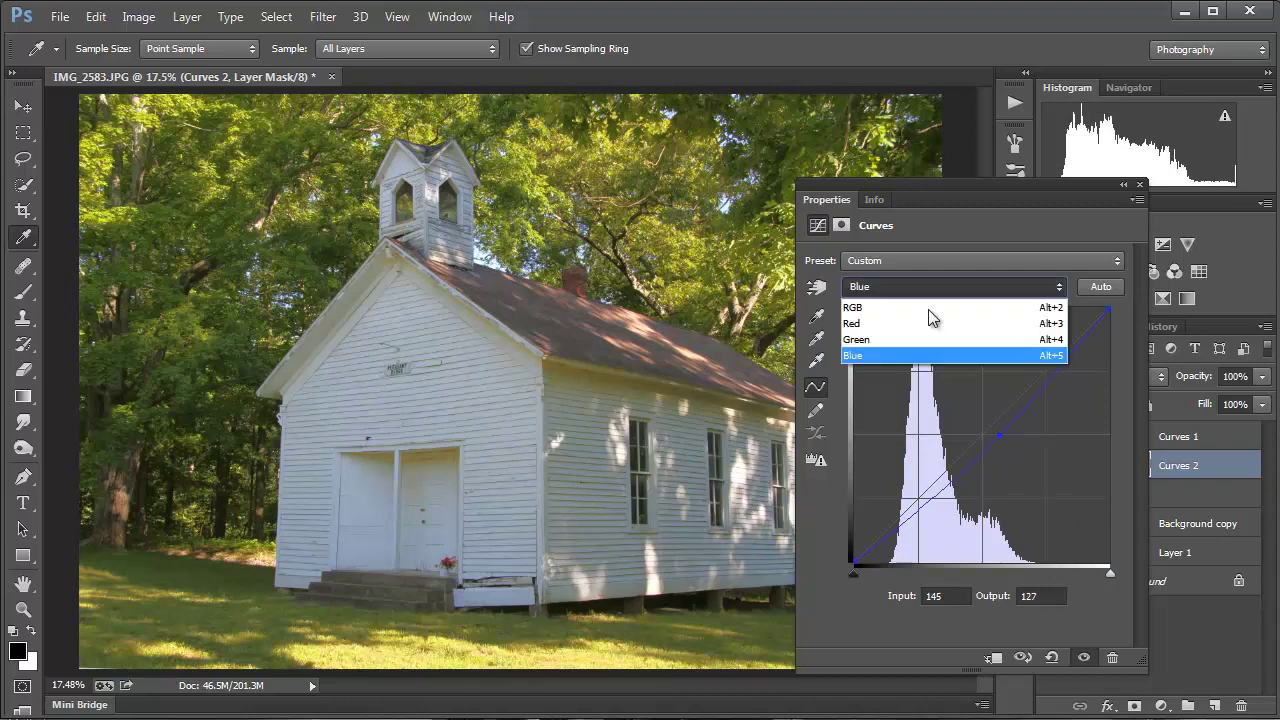
click(934, 323)
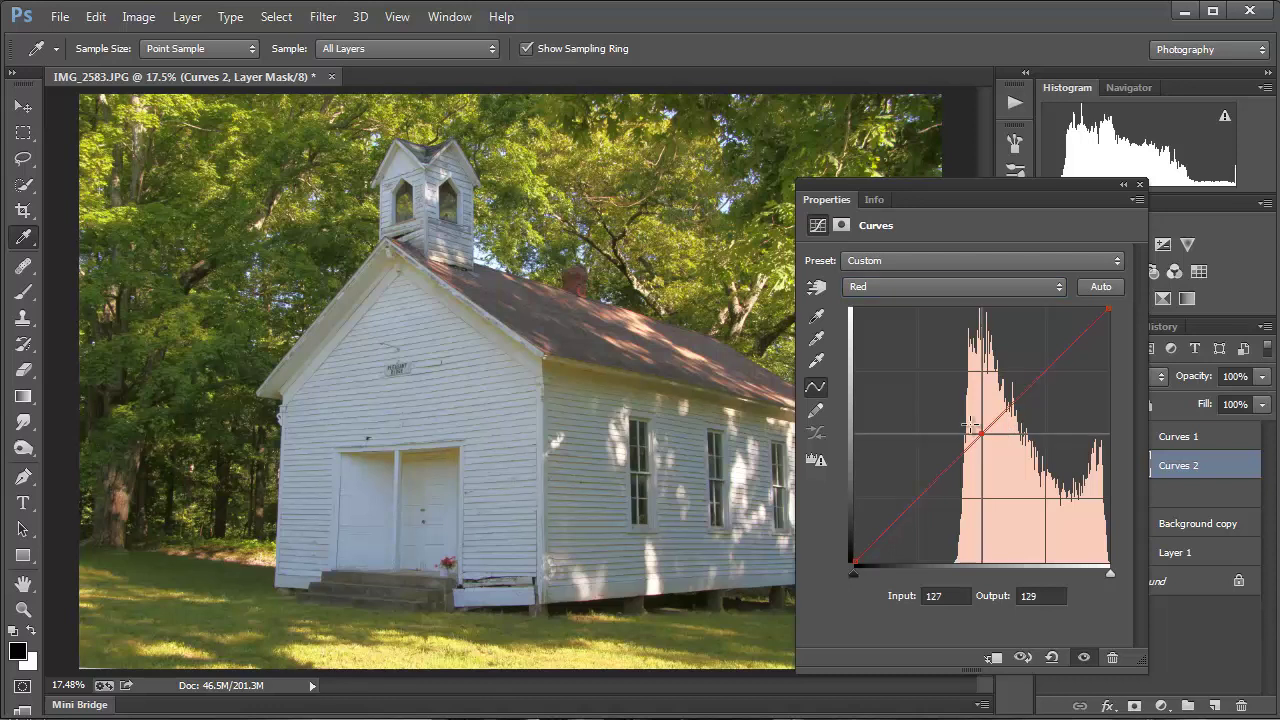
drag(970, 424, 977, 428)
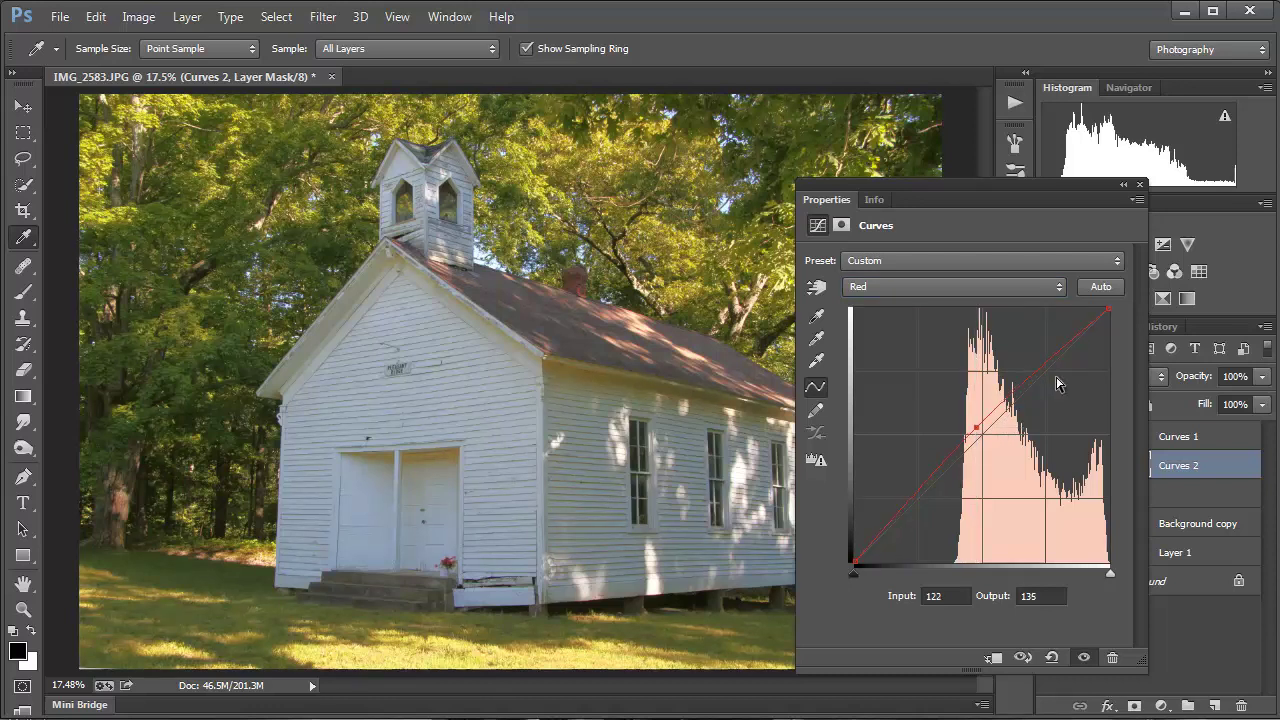
click(1139, 185)
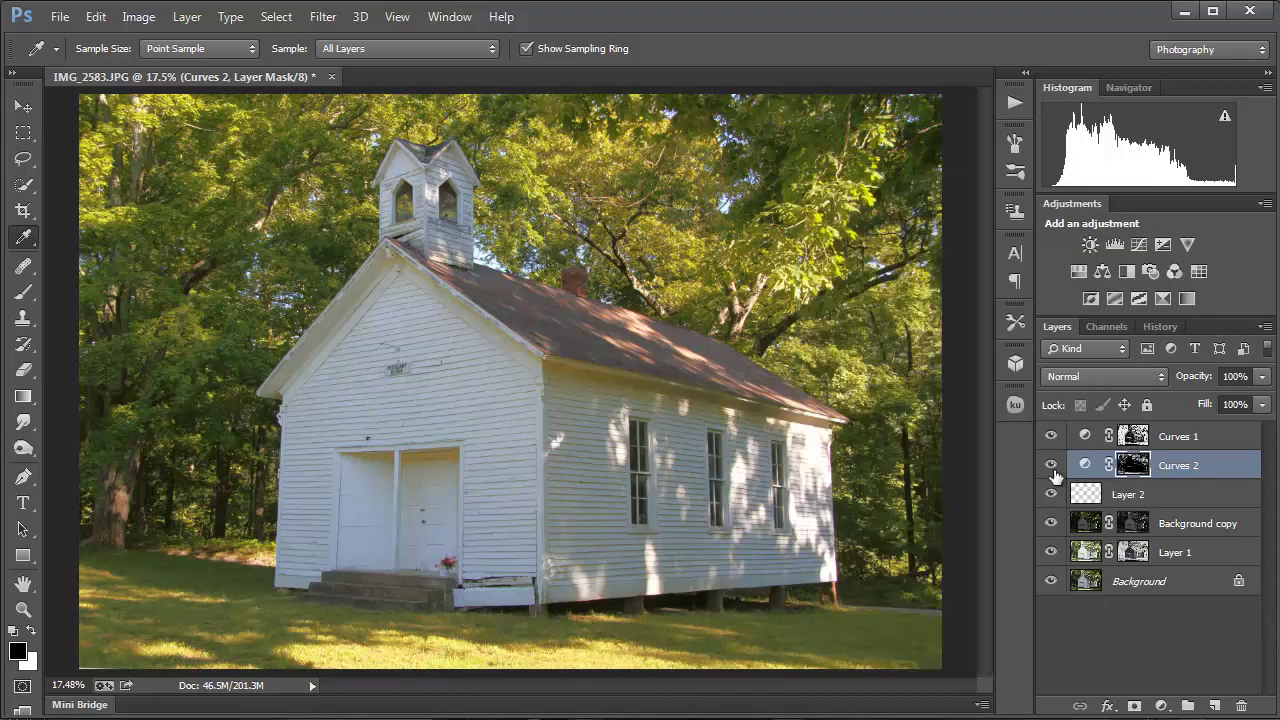
Toggle Curves 2 and Curves 1 visibility, ending with Curves 2 shown and Curves 1 hidden
click(1051, 466)
click(1050, 436)
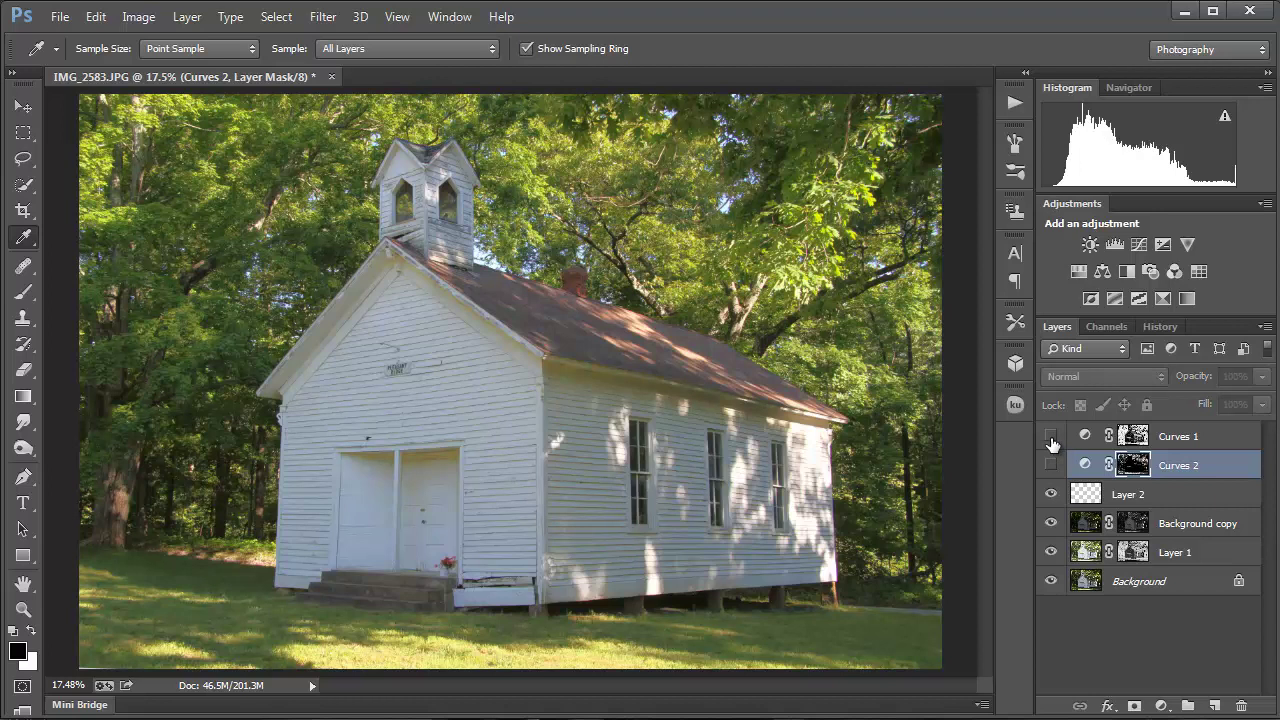
click(1050, 466)
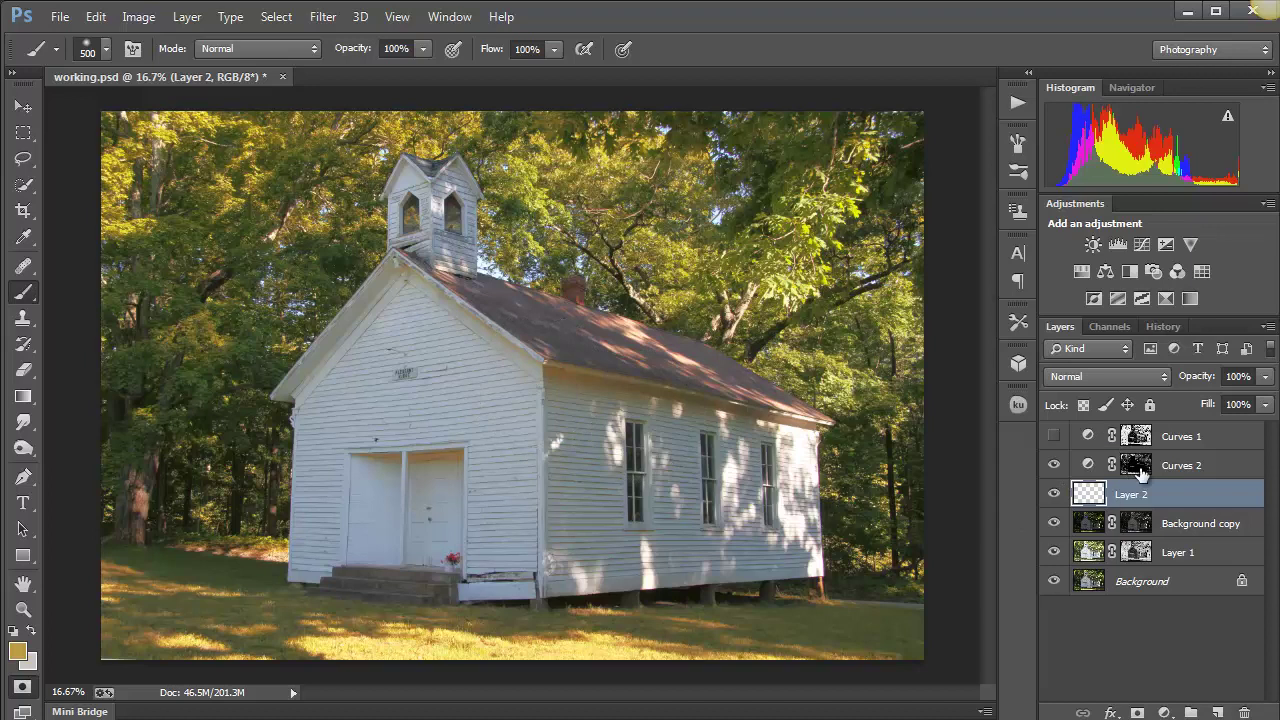
Recheck Curves 2 on and off, zoom in, and target its mask with a 175 px brush
click(1054, 466)
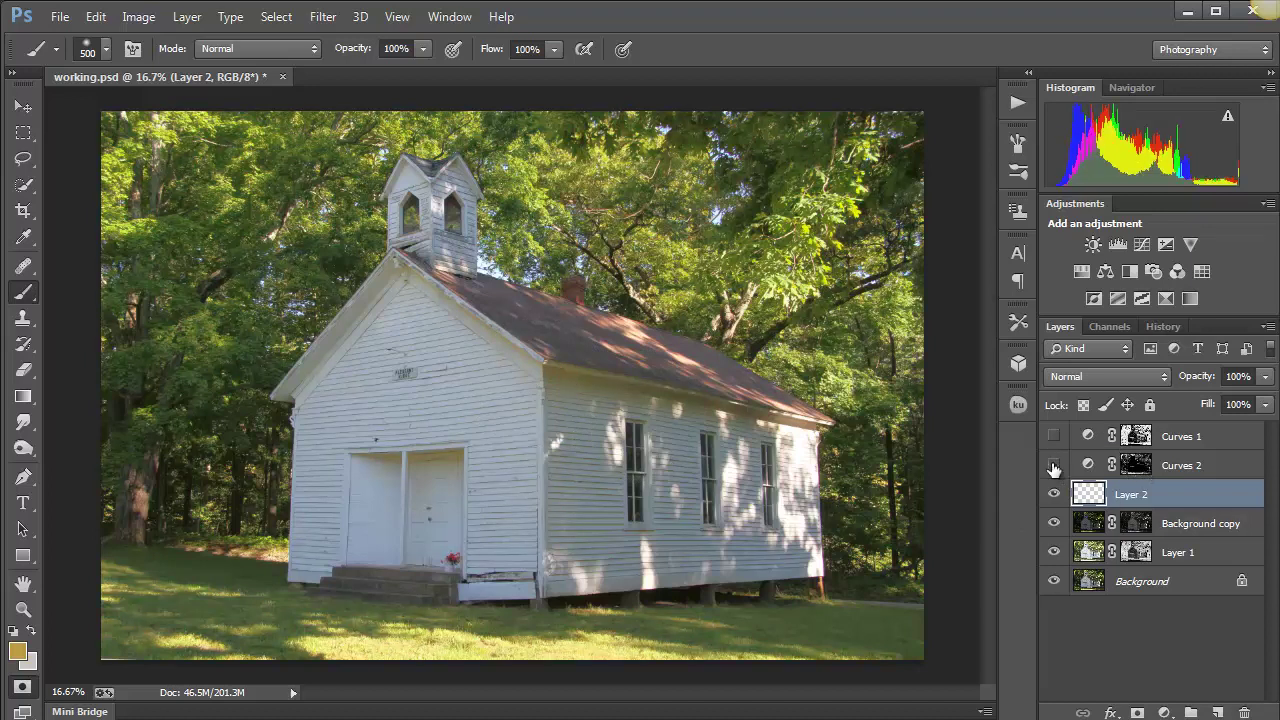
click(1054, 466)
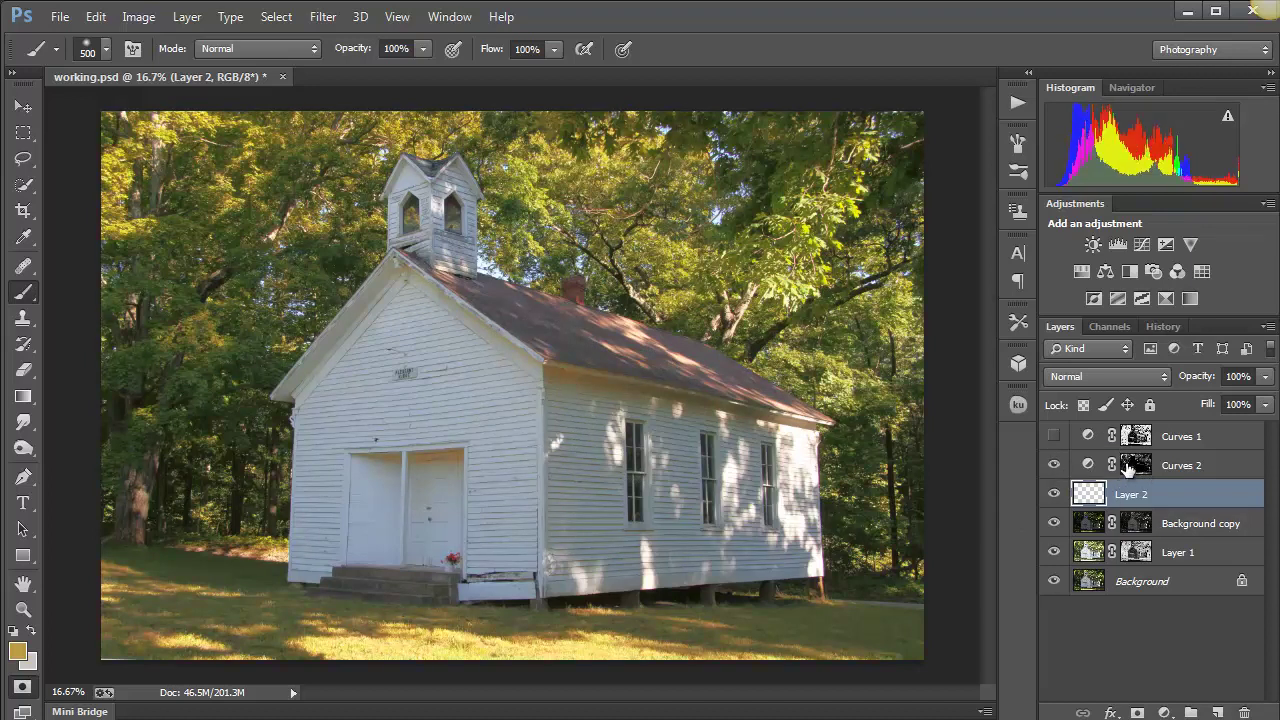
click(1141, 468)
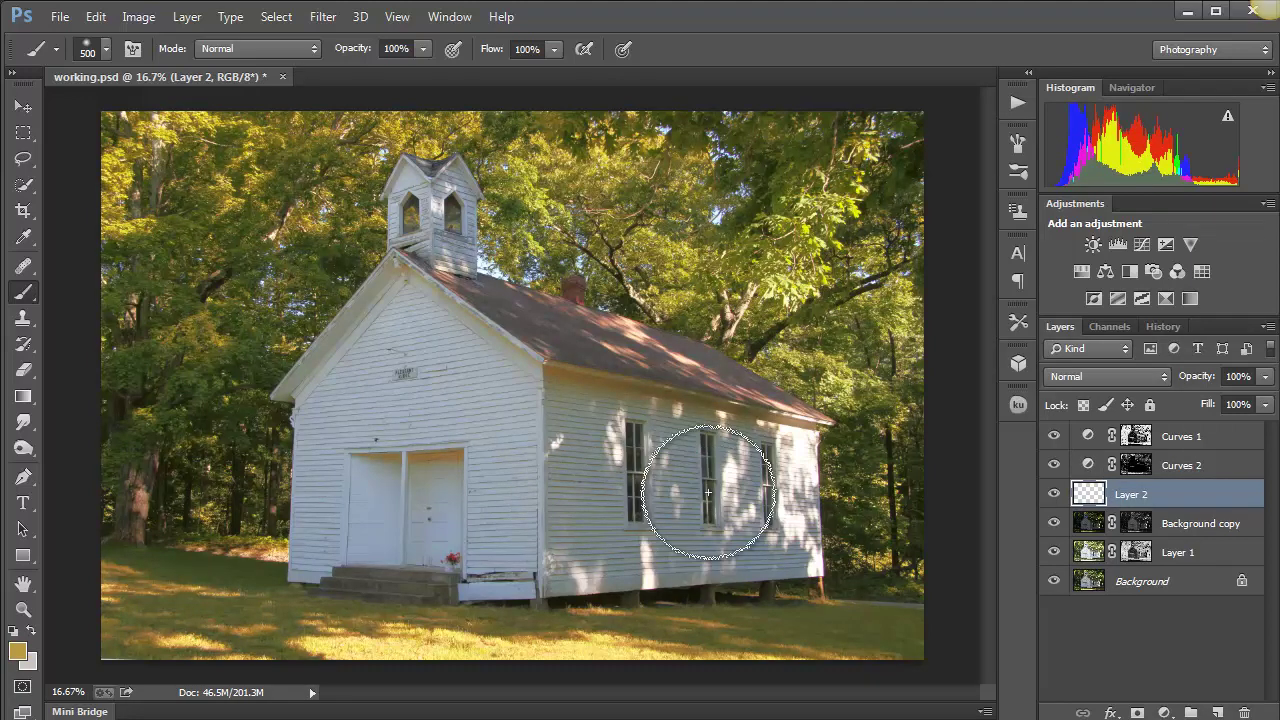
scroll(418, 461, up, 2)
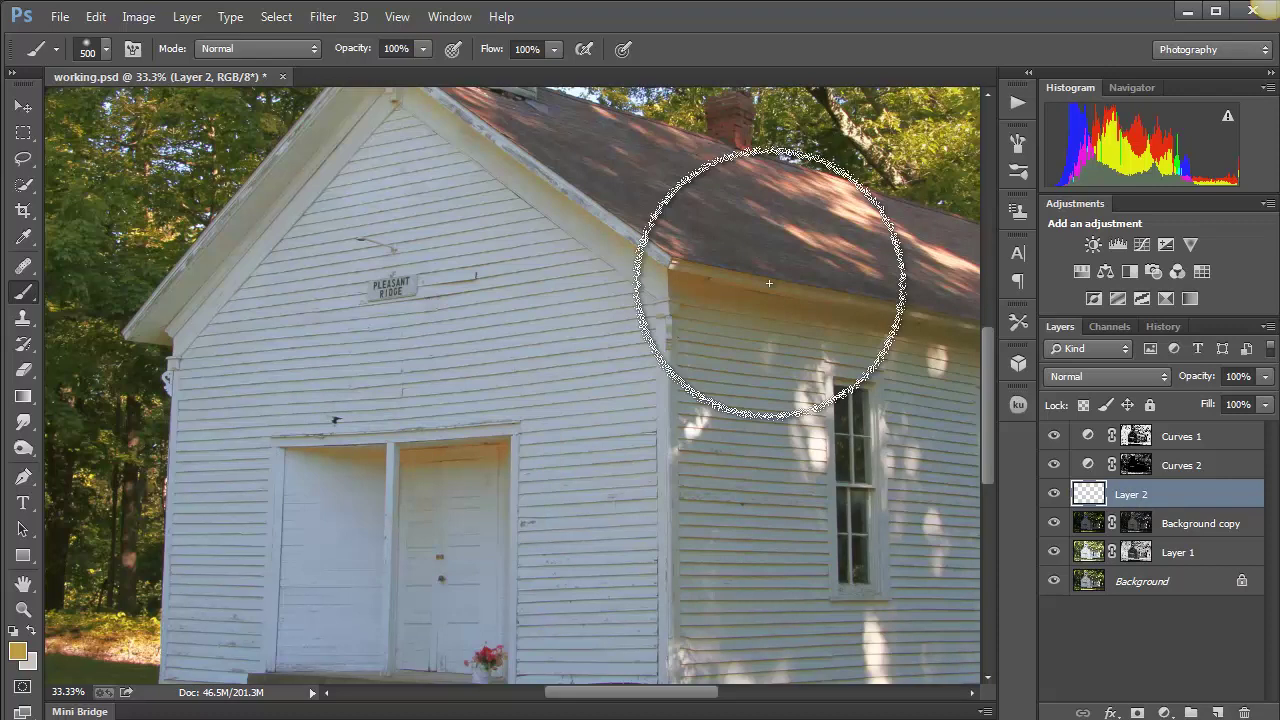
key(bracketleft)
key(bracketleft)
key(bracketleft)
key(bracketleft)
key(bracketleft)
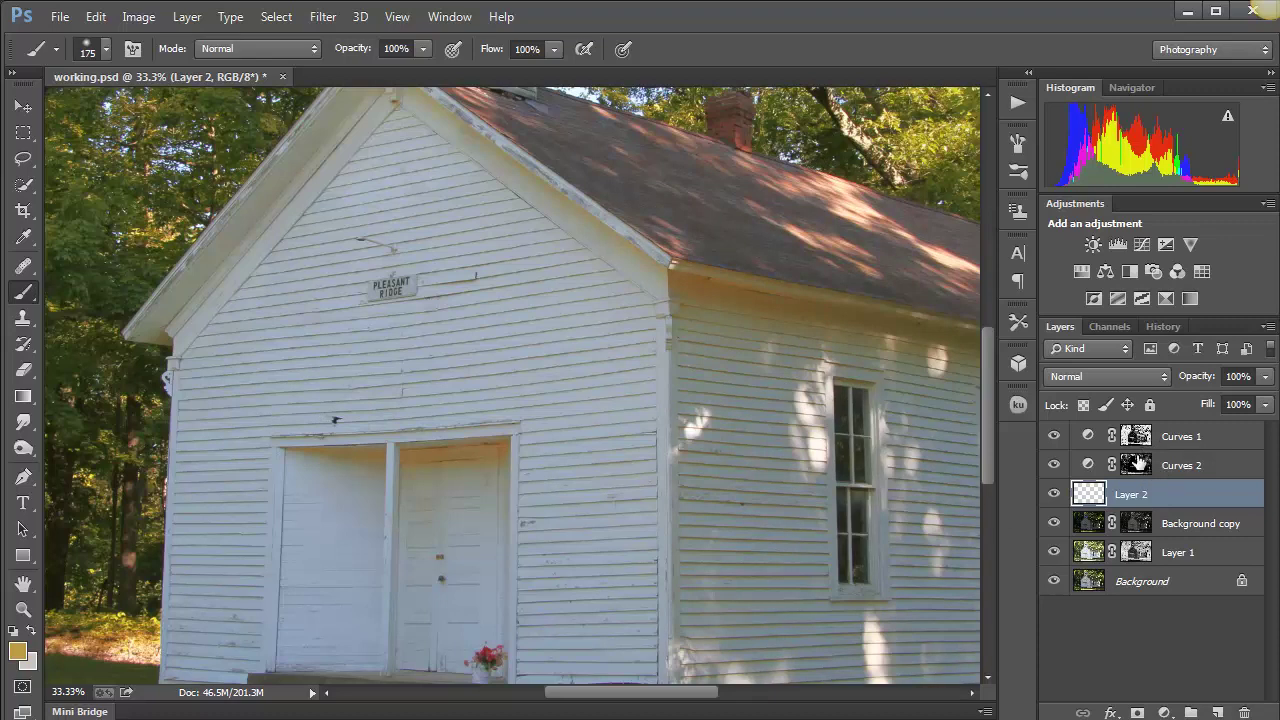
click(1050, 466)
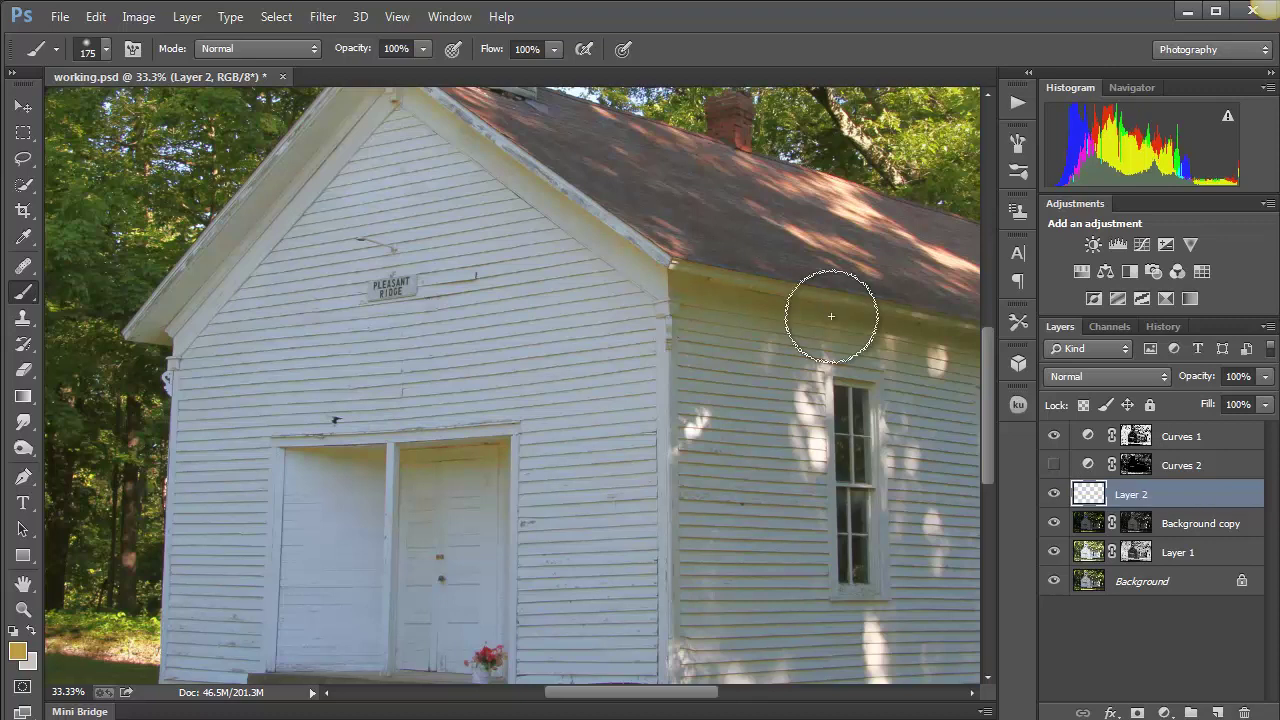
click(1054, 464)
click(1138, 466)
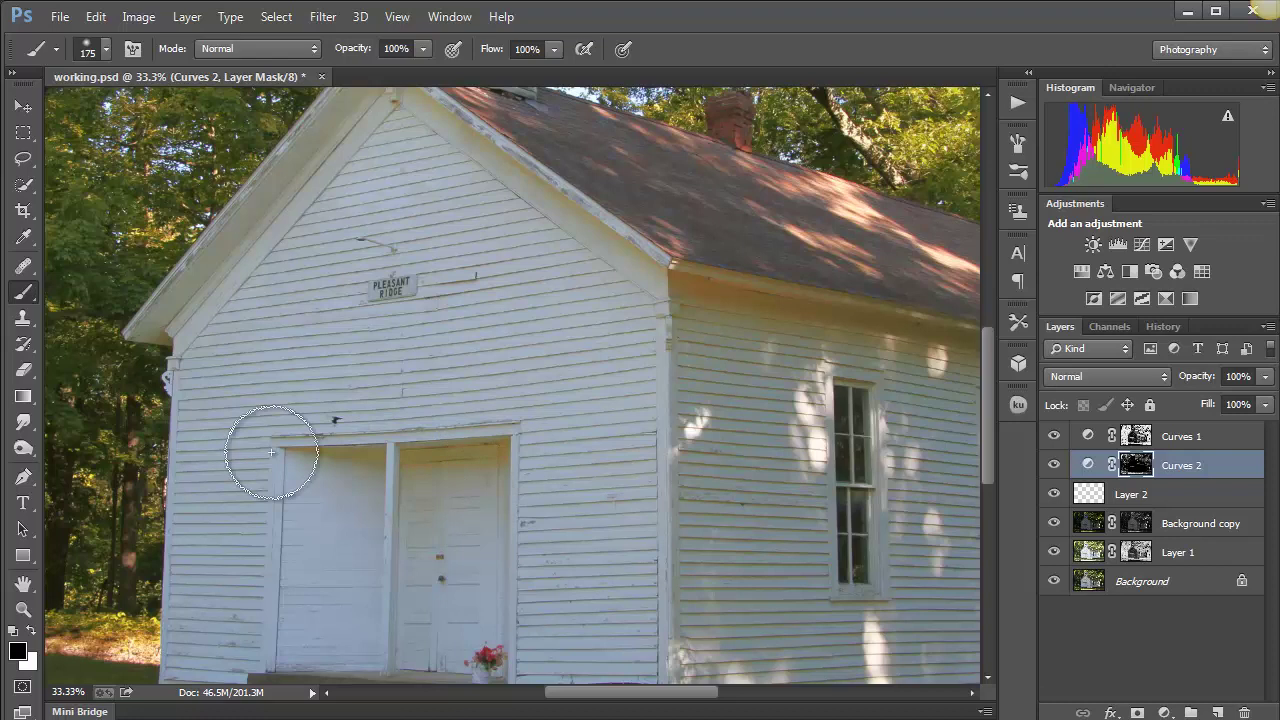
Set brush opacity to 53% and pan around the building's side windows and trees
click(424, 49)
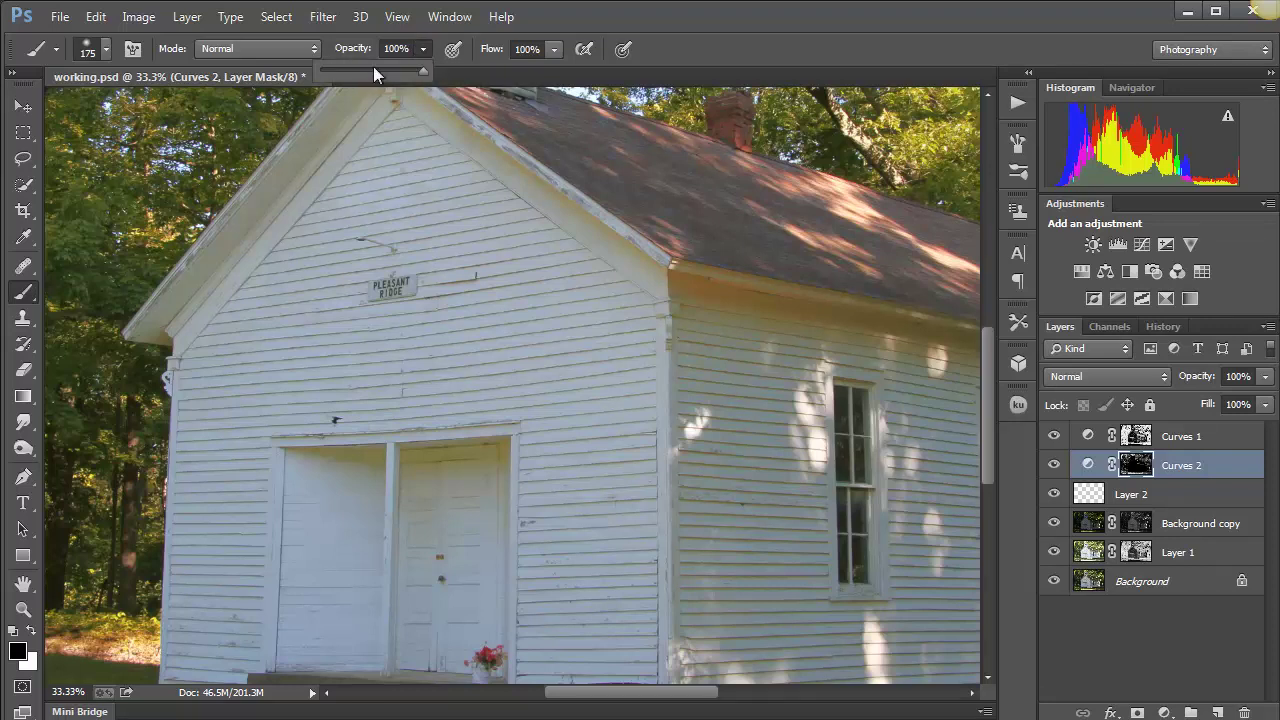
click(375, 68)
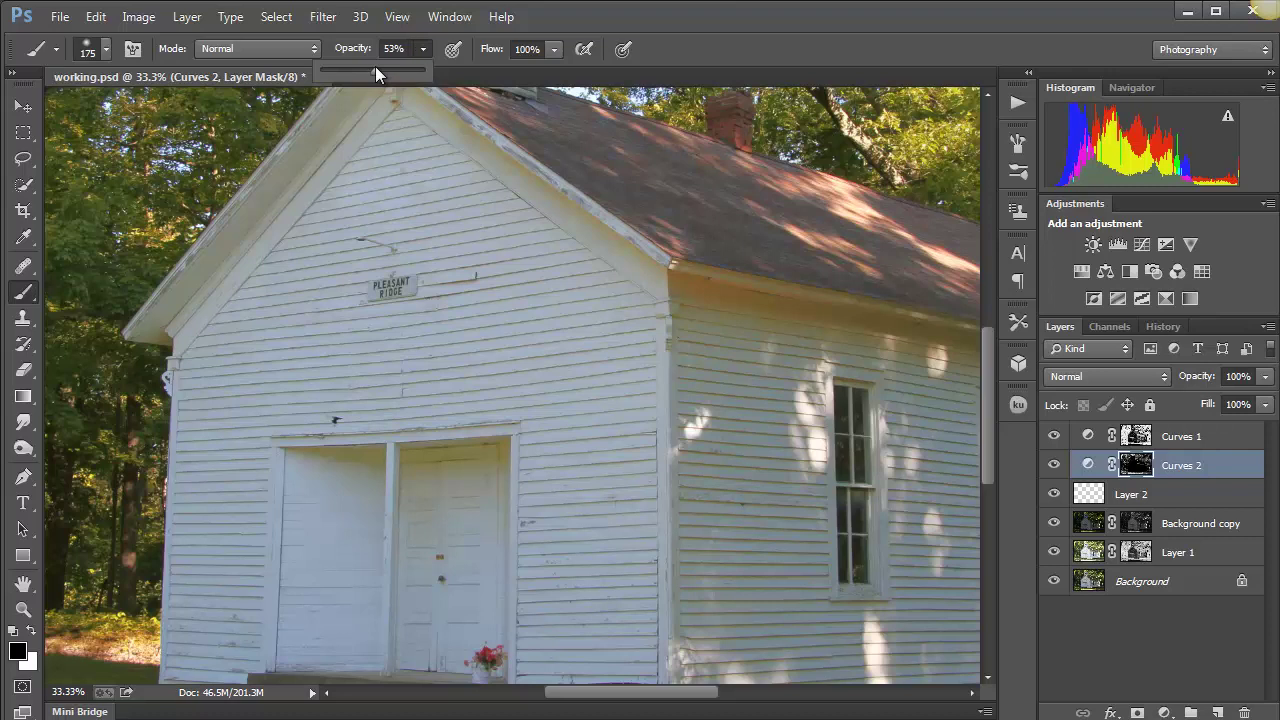
click(418, 150)
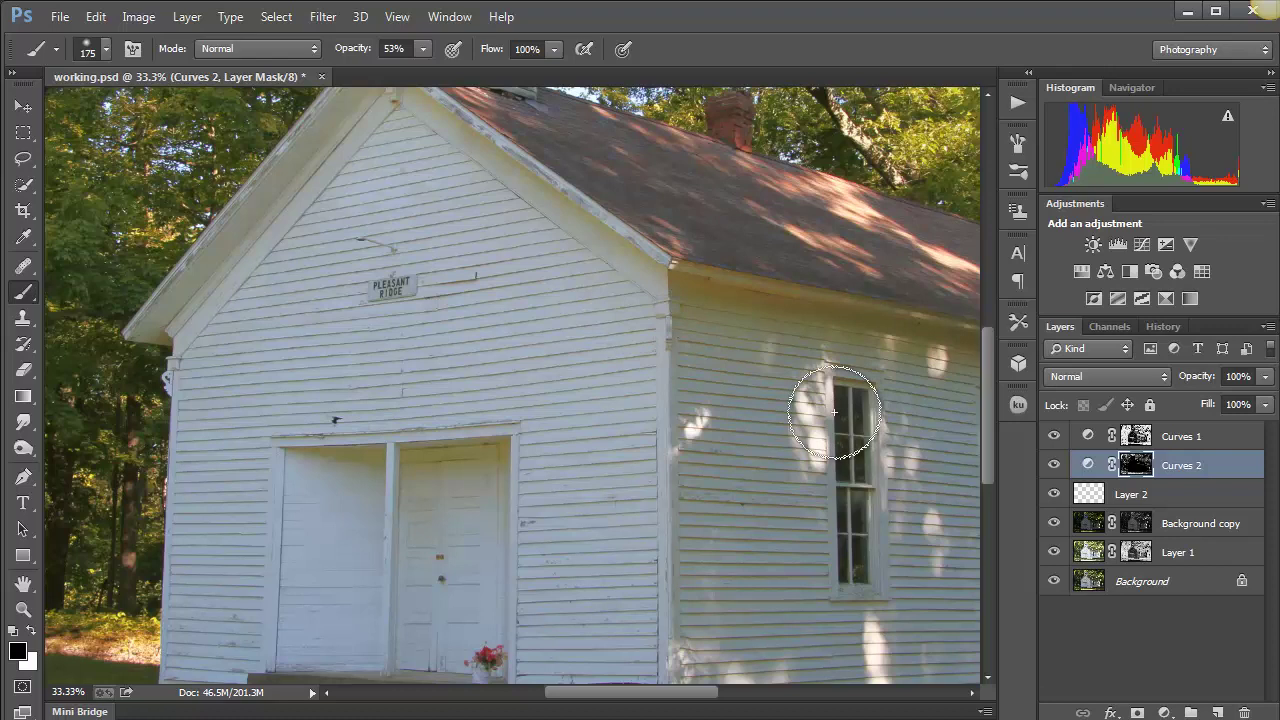
drag(834, 412, 595, 443)
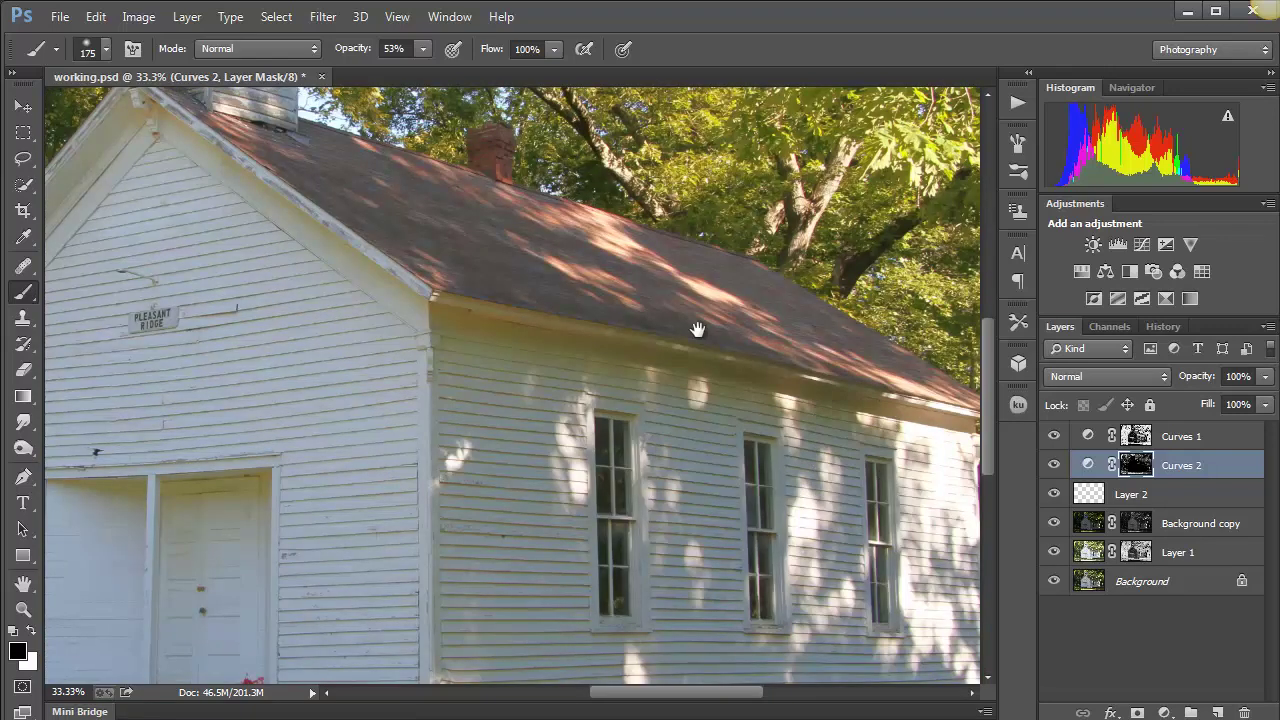
drag(697, 330, 905, 35)
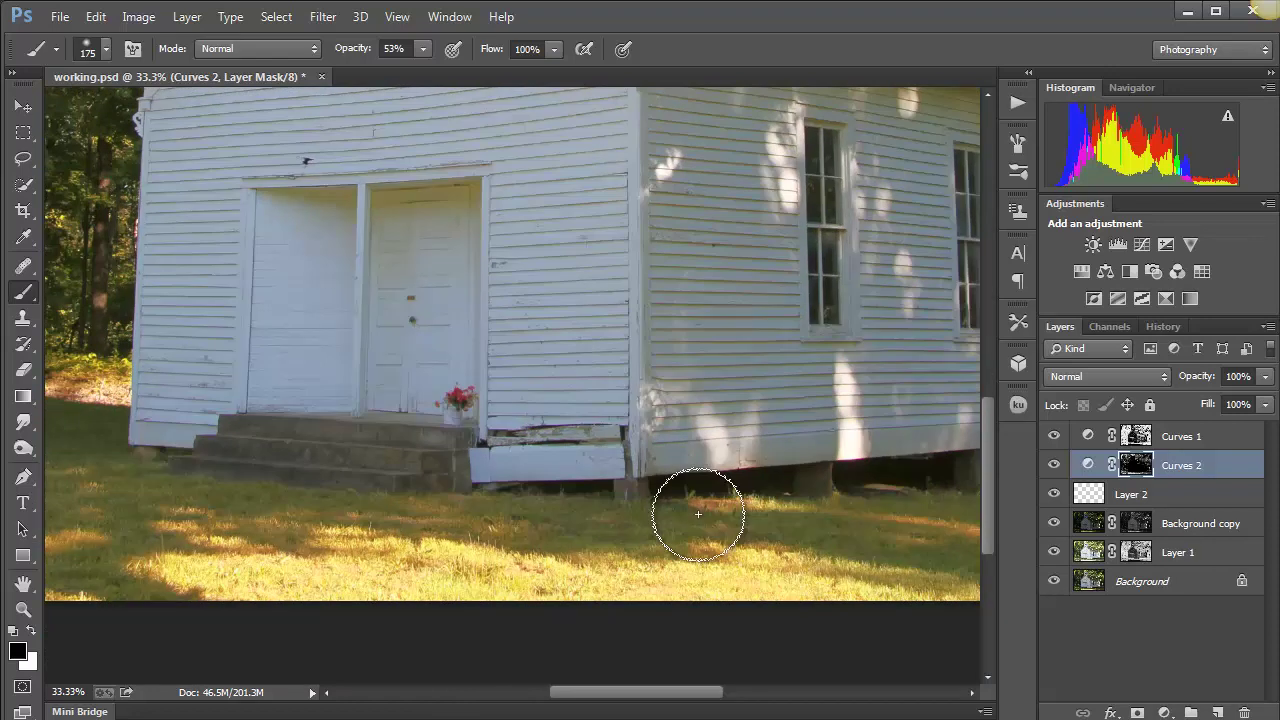
drag(414, 471, 651, 451)
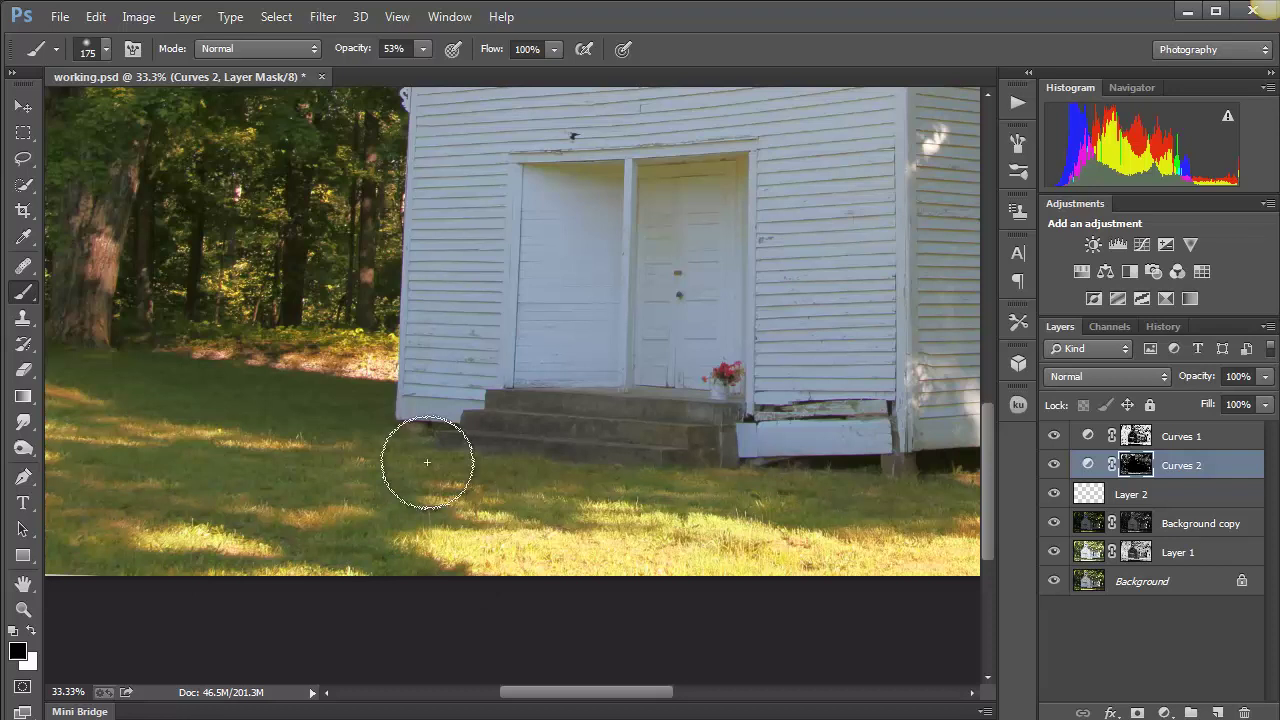
drag(488, 479, 113, 466)
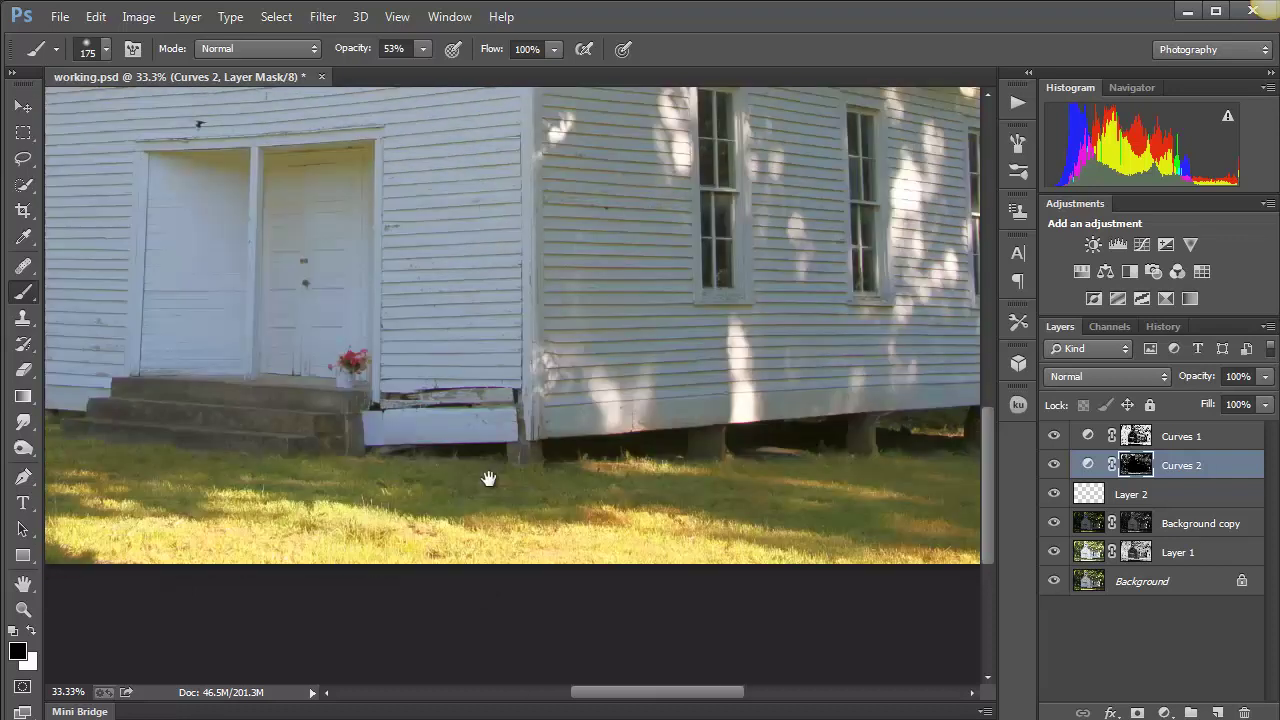
drag(488, 479, 154, 491)
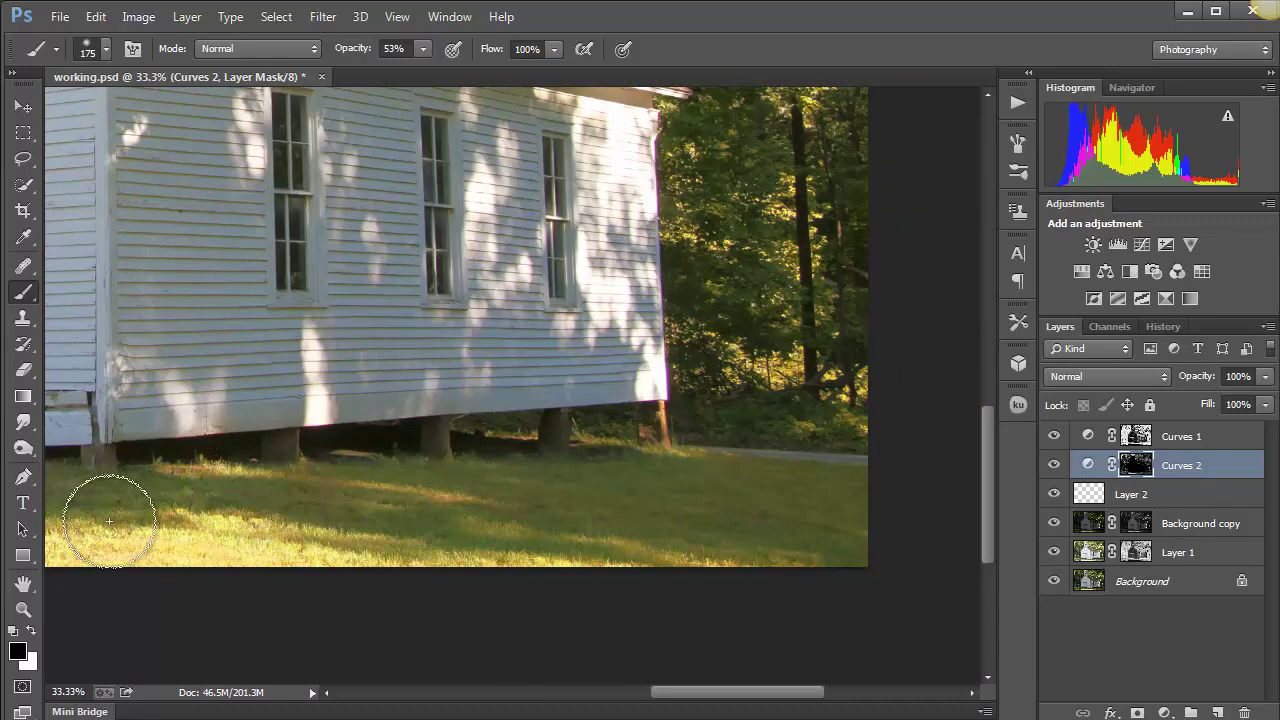
drag(336, 512, 666, 509)
drag(124, 495, 477, 490)
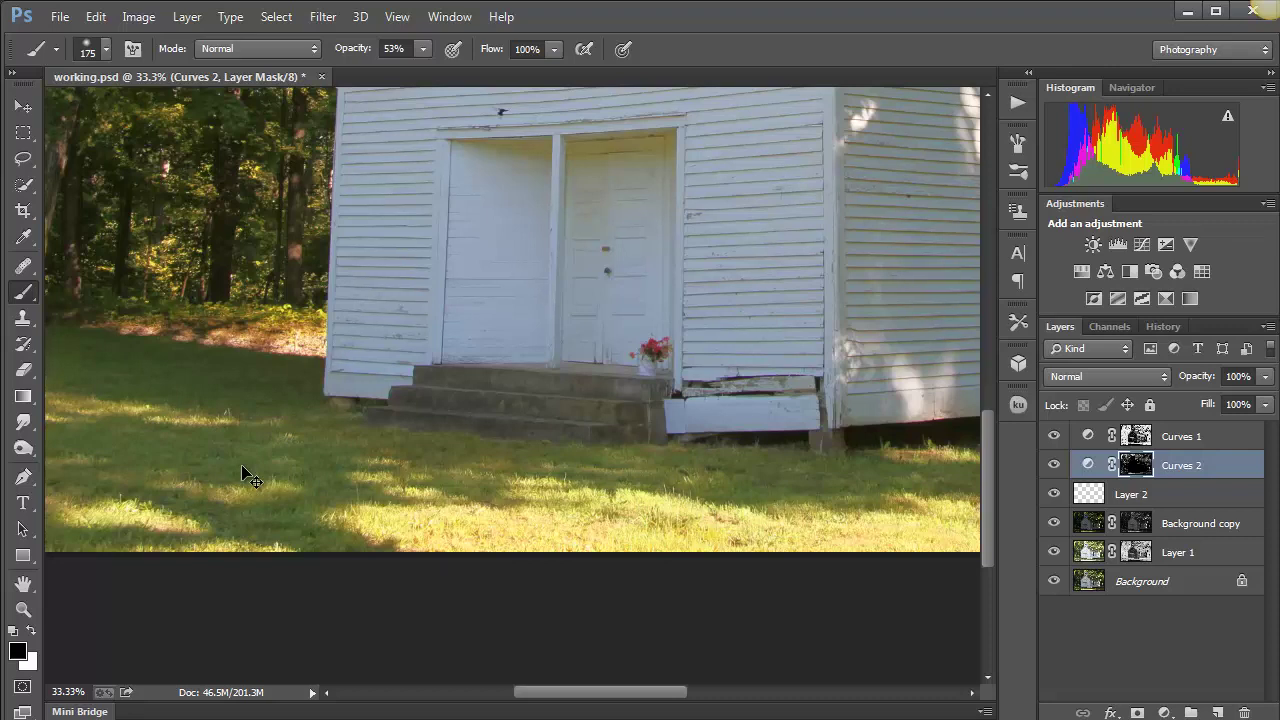
Fit the photo, paint the roof on the mask with a 400 px brush, then set opacity 25%
key(ctrl+0)
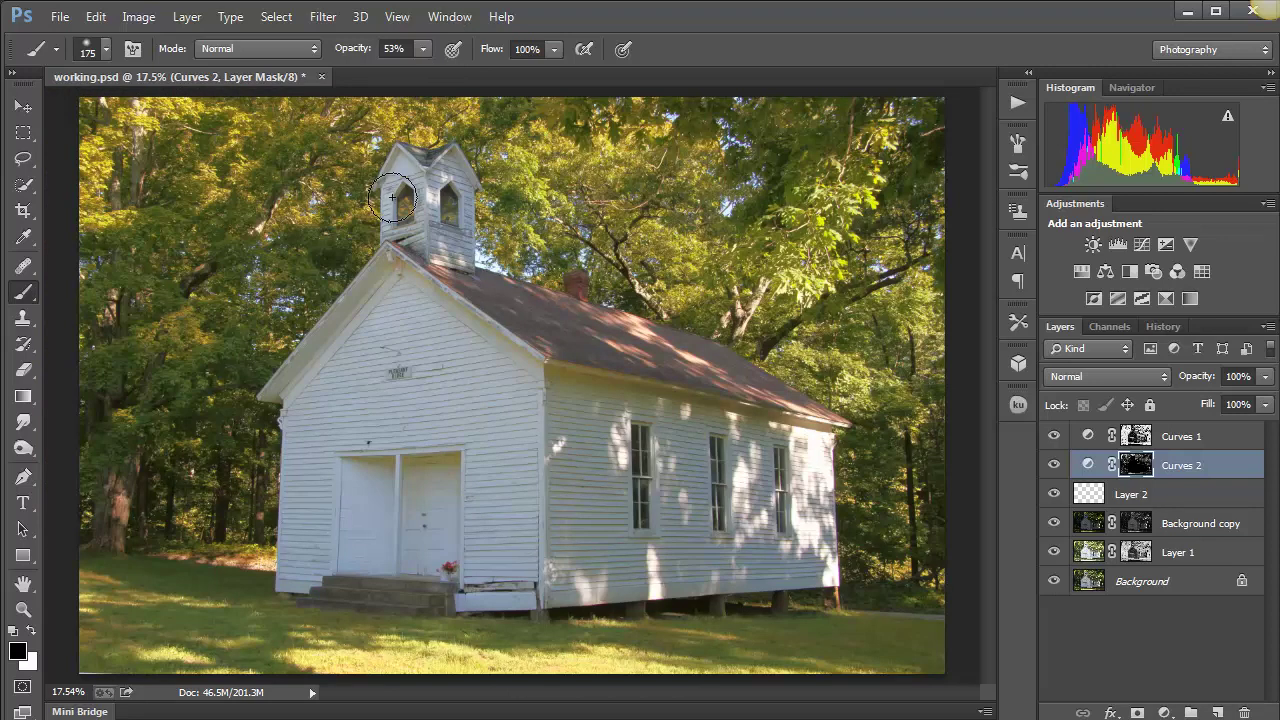
key(bracketright)
key(bracketright)
key(bracketright)
key(bracketright)
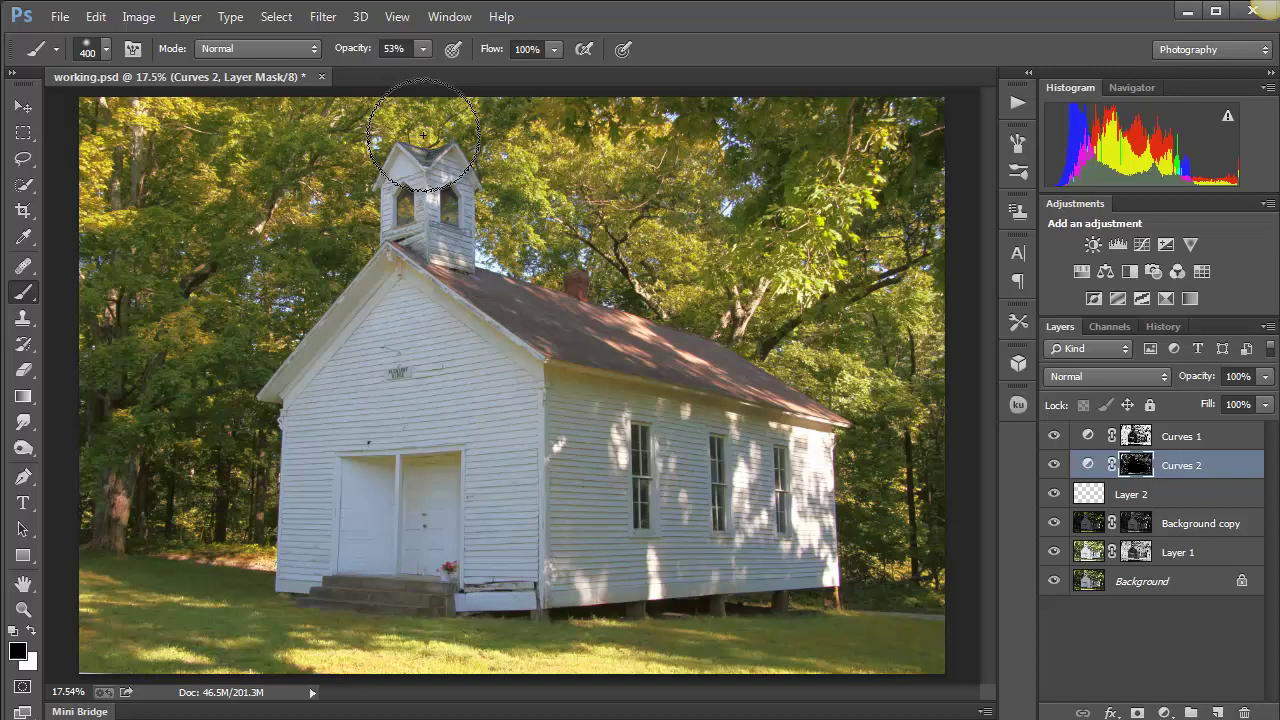
click(589, 330)
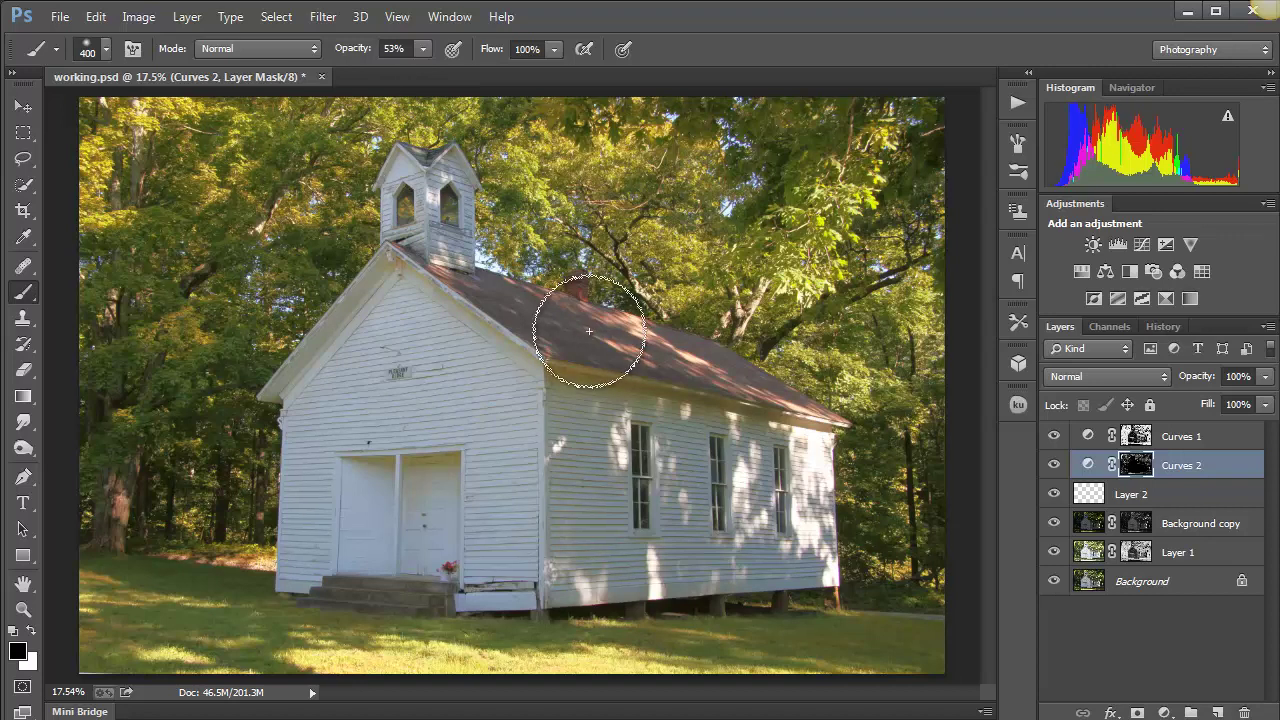
click(423, 48)
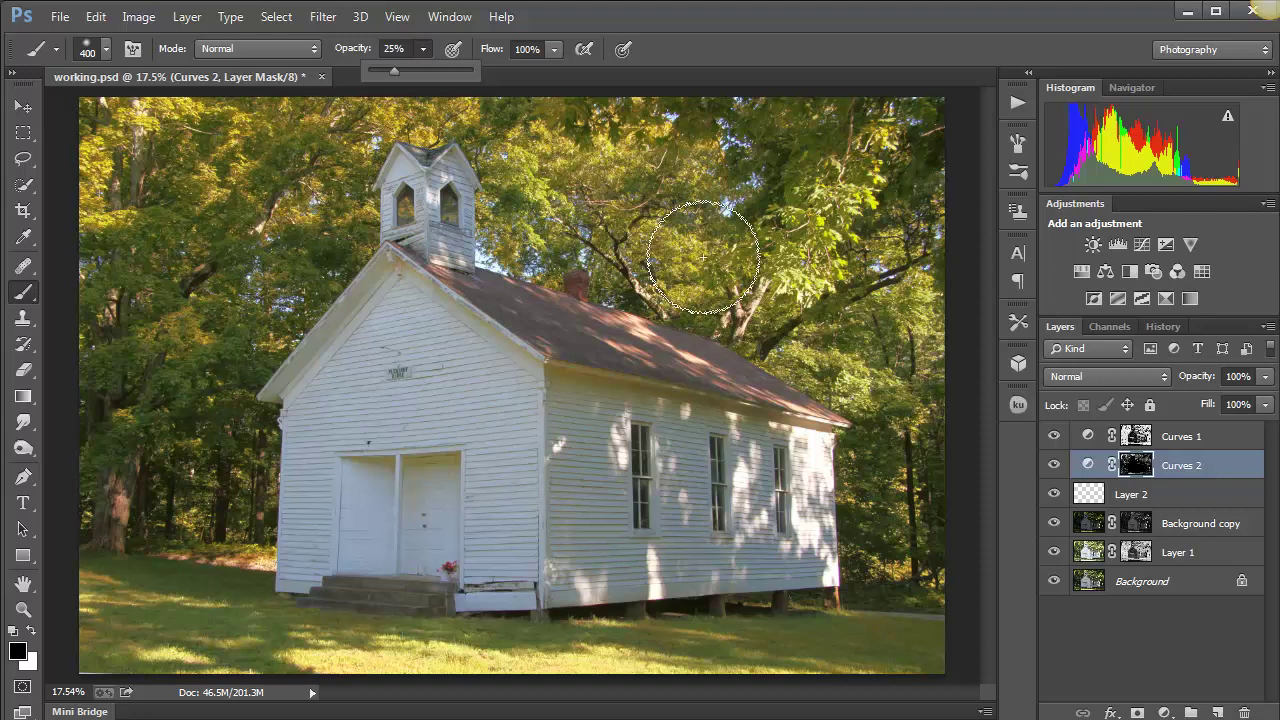
click(718, 198)
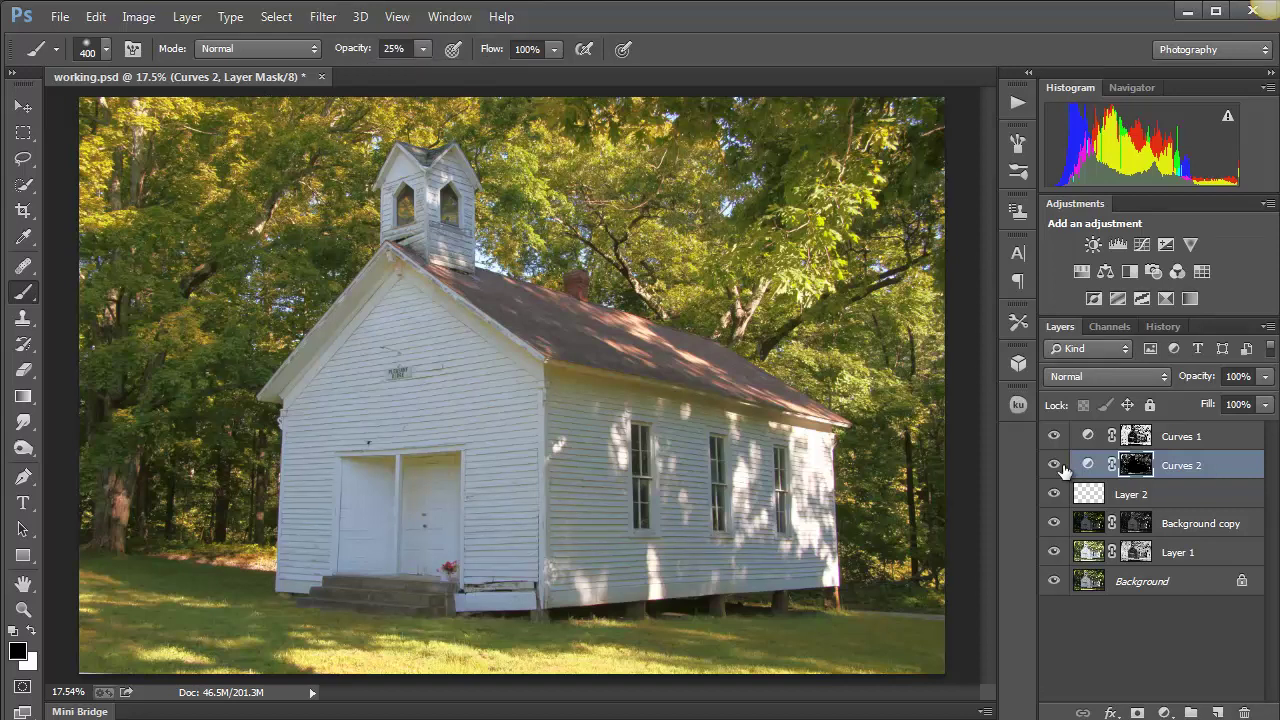
click(1100, 500)
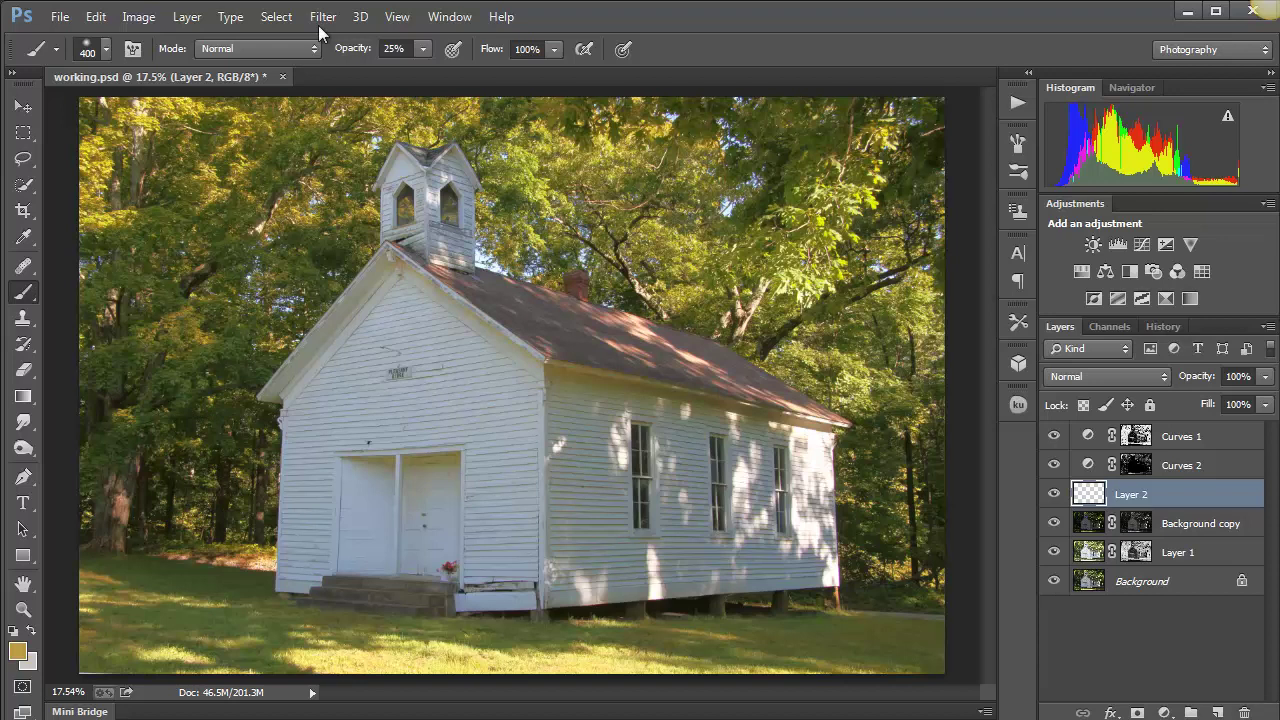
Color Range-select the sunlit foliage and grass from several samples with fuzziness 103
click(276, 17)
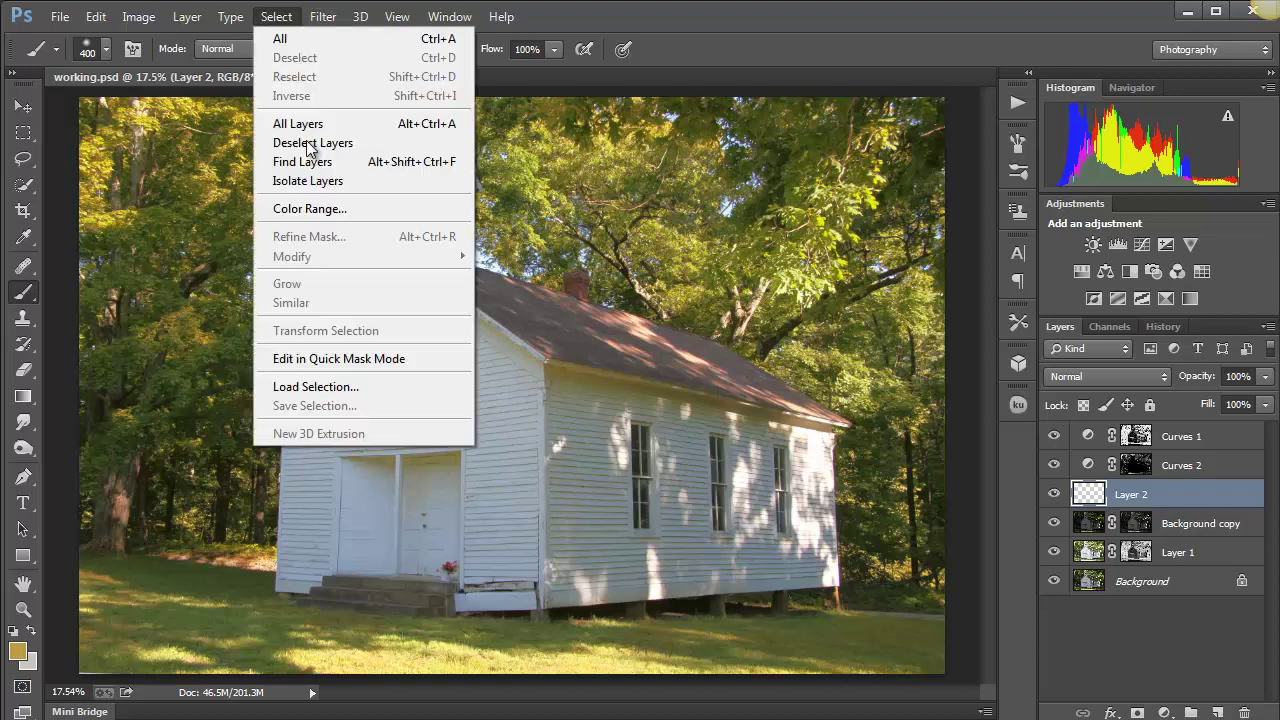
click(330, 210)
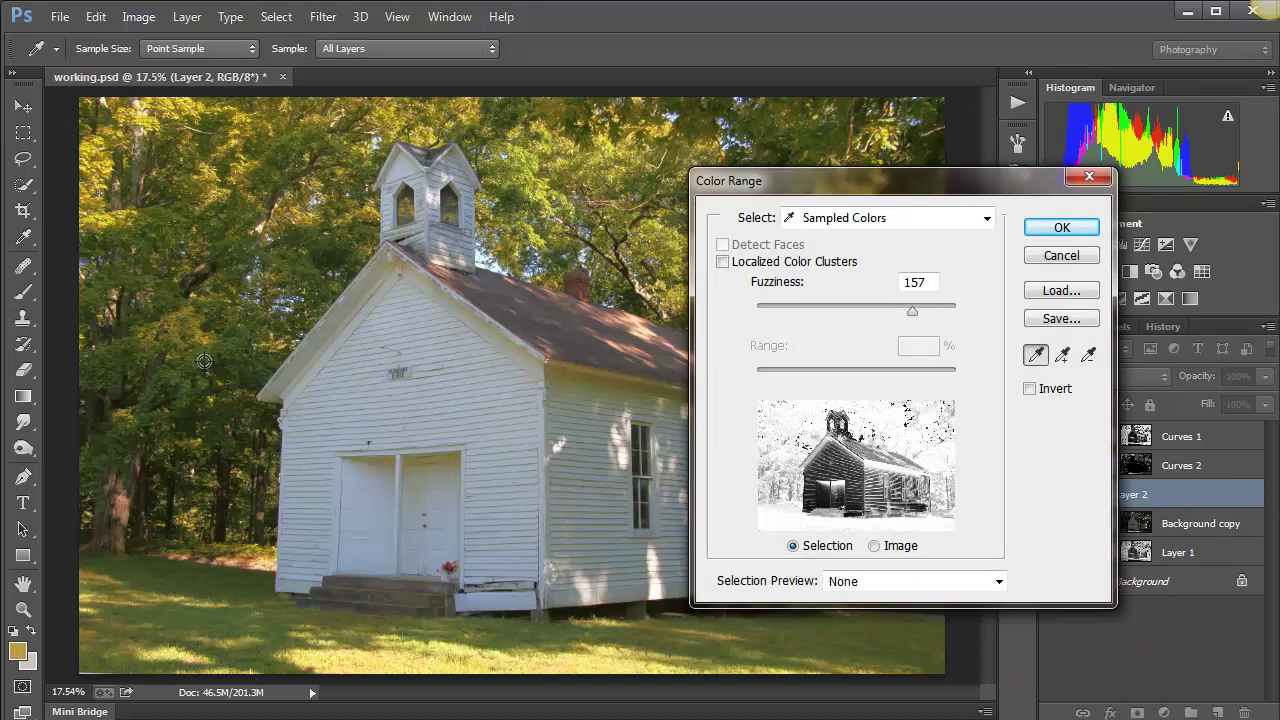
click(179, 378)
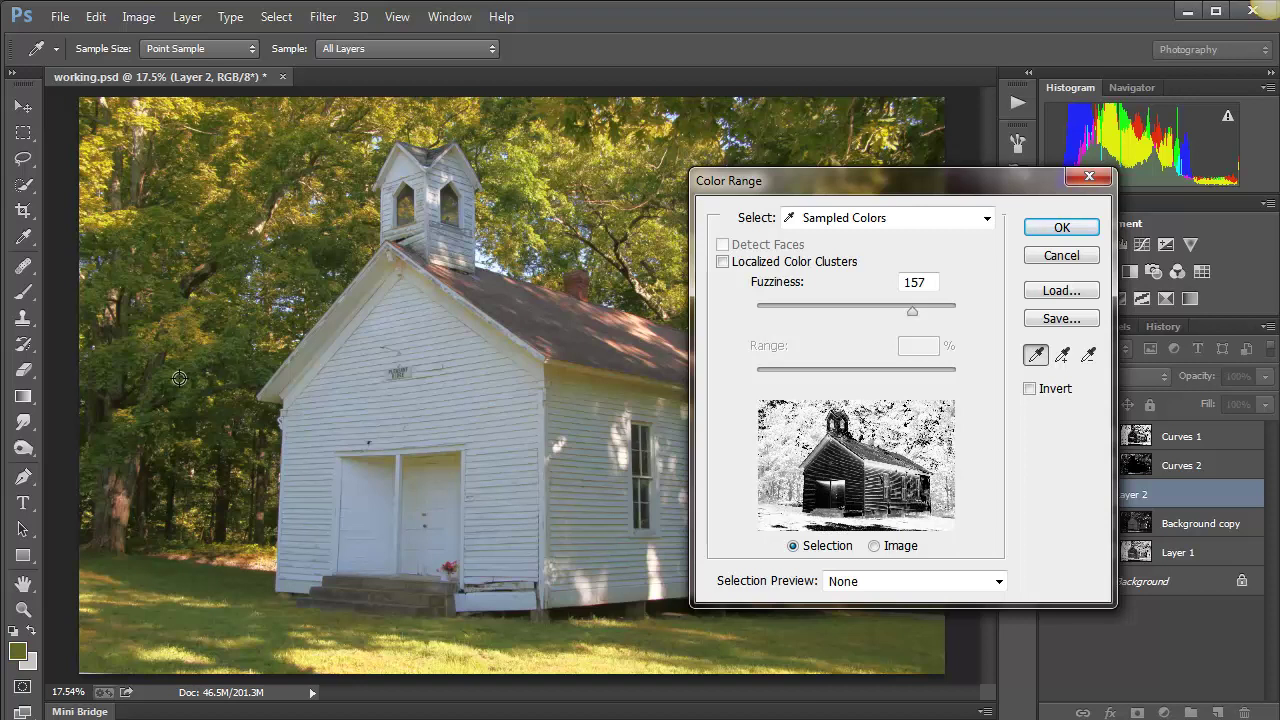
click(105, 163)
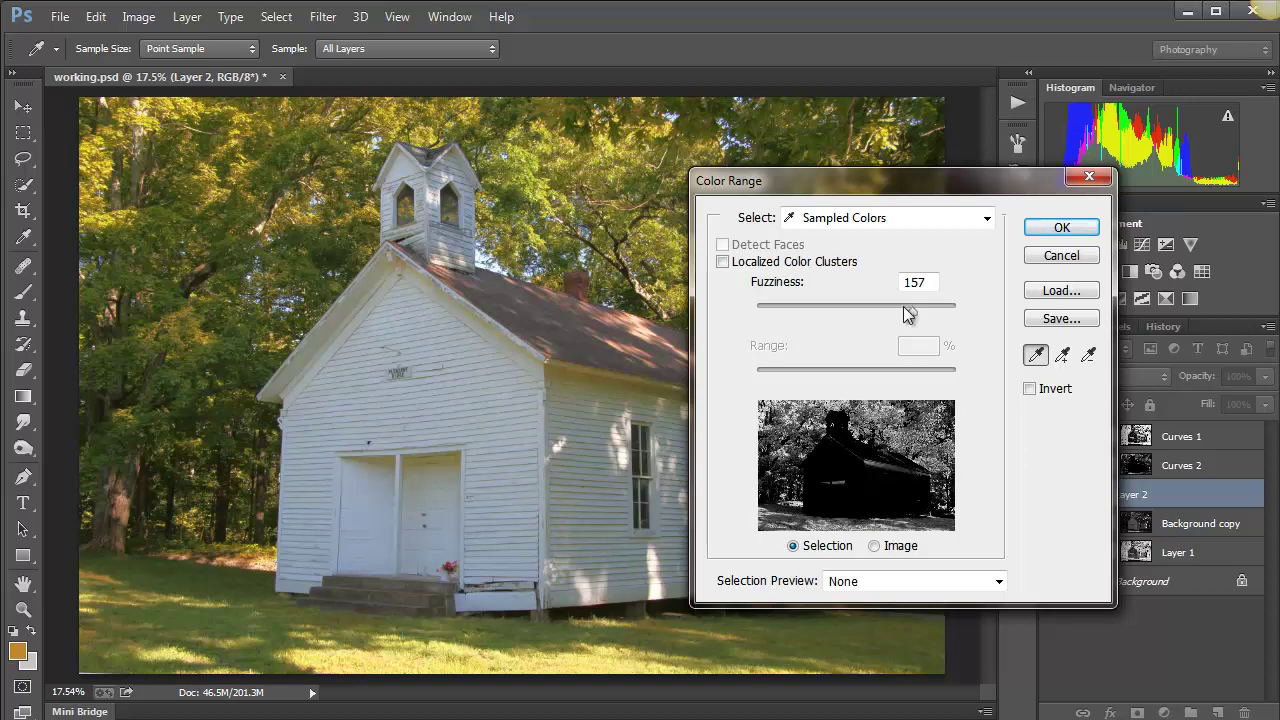
drag(883, 317, 857, 320)
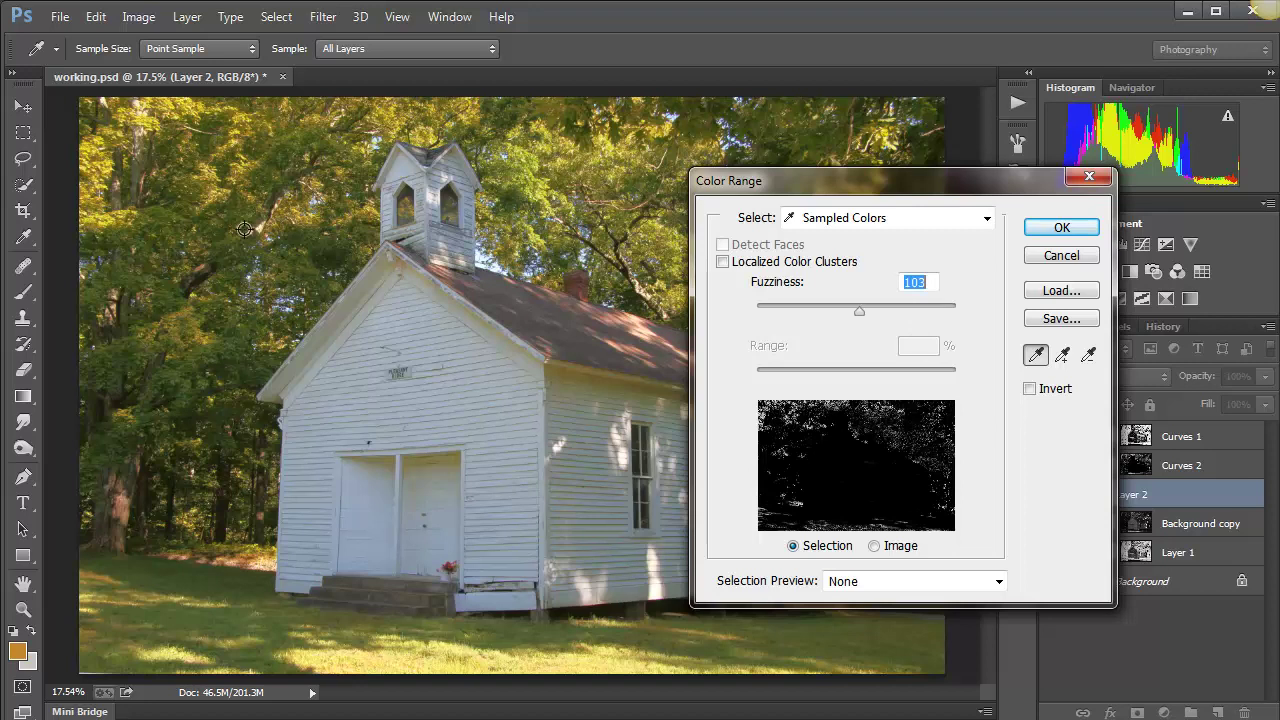
click(218, 195)
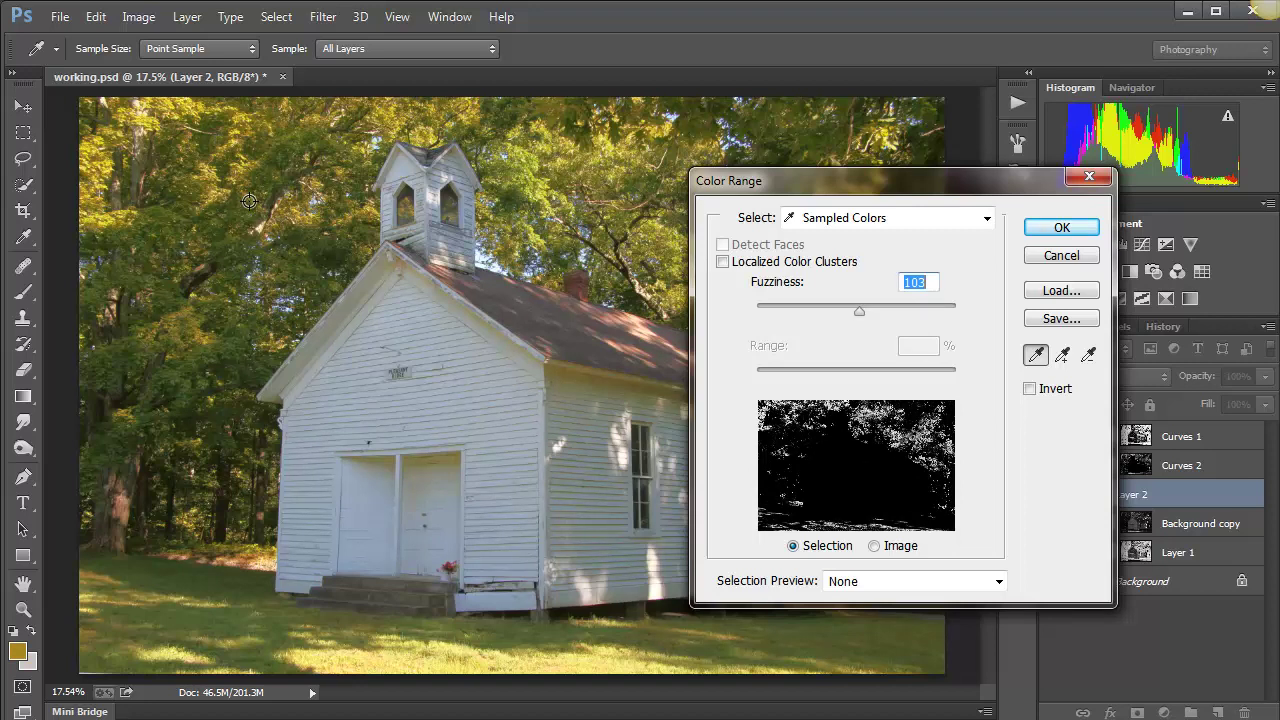
click(1062, 230)
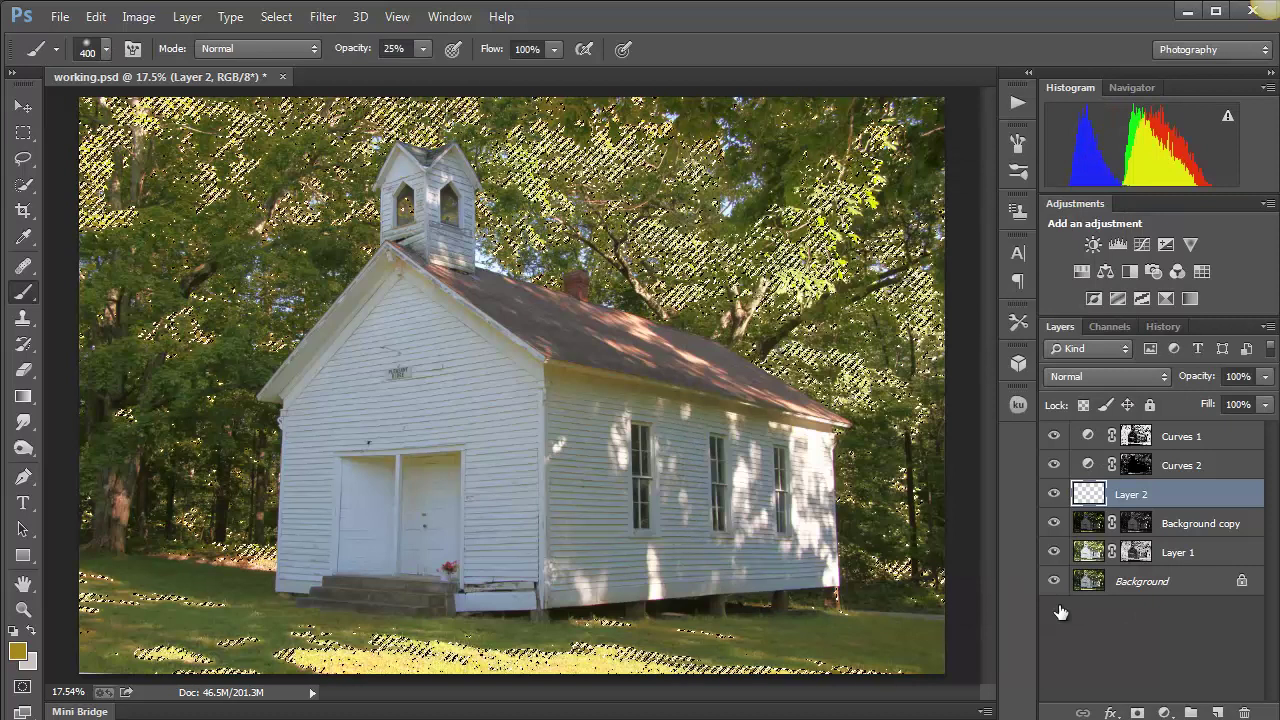
Add a Curves 3 adjustment on the foliage selection and lift the RGB midtones
click(1141, 244)
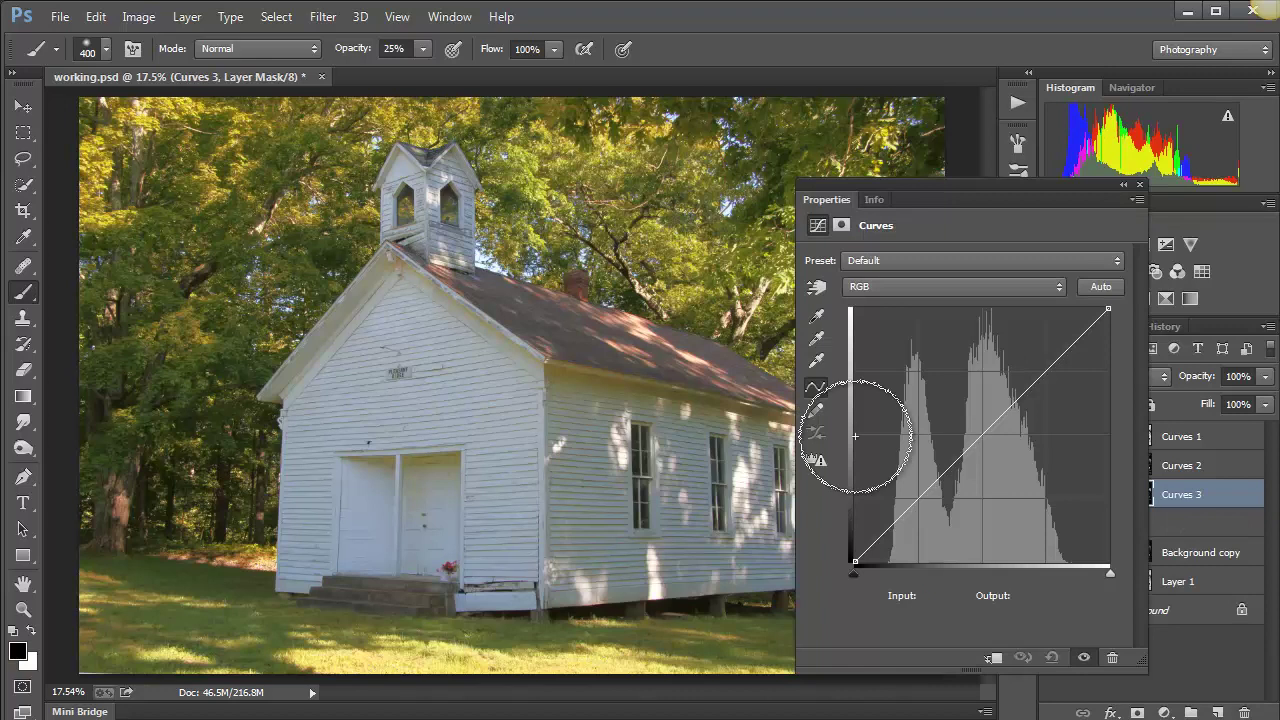
mouse_move(973, 441)
mouse_down()
mouse_move(953, 427)
mouse_move(968, 447)
mouse_up()
drag(950, 423, 941, 475)
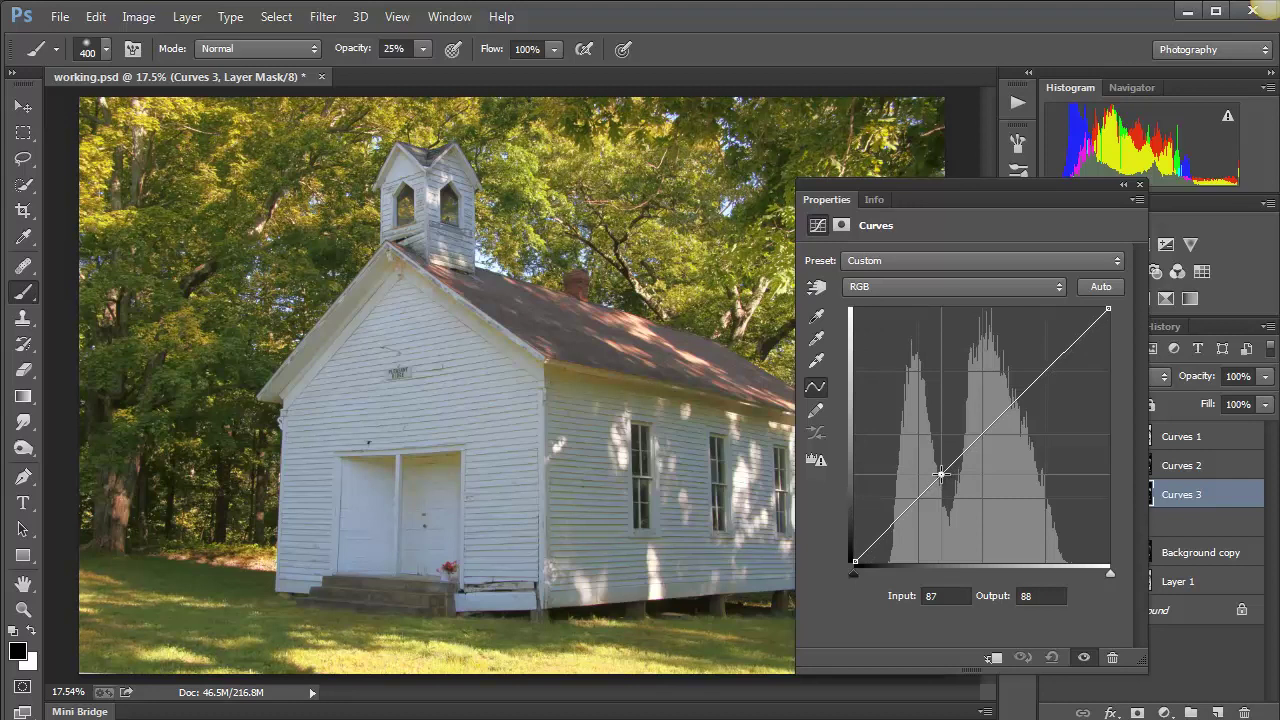
Raise the Red curve slightly and pull the Blue curve down for warmer leaves
click(946, 286)
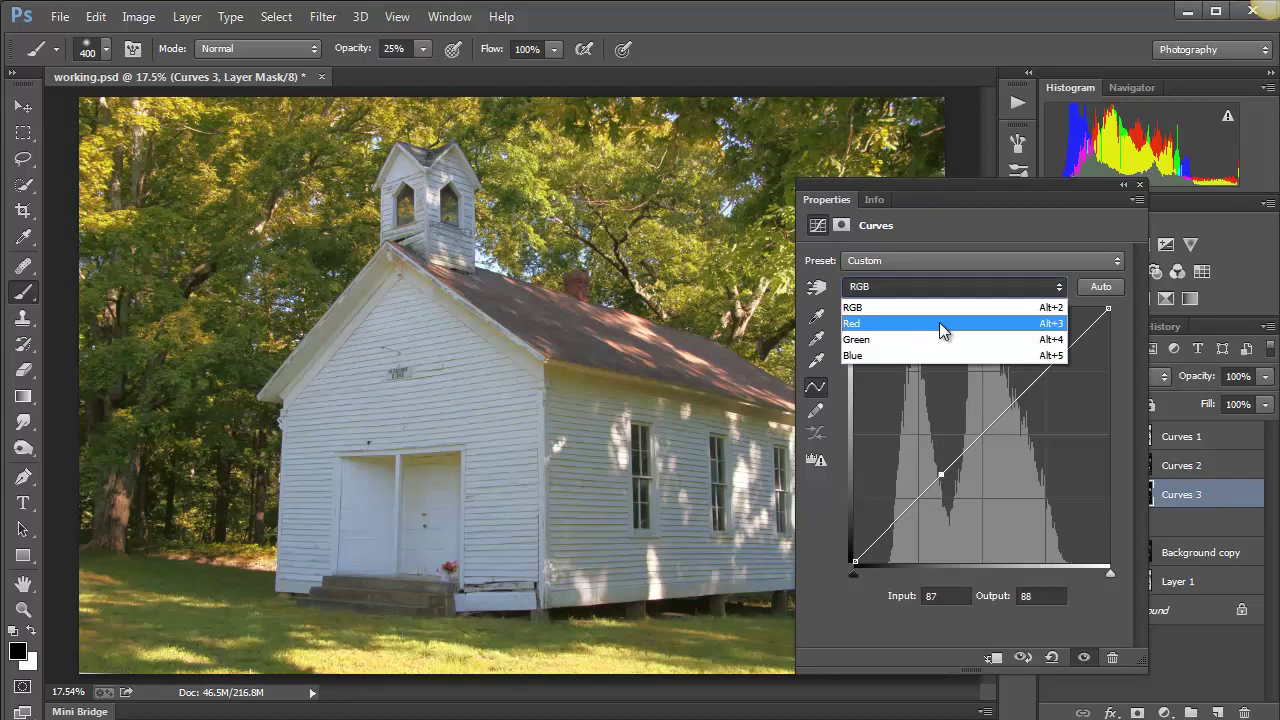
click(939, 322)
mouse_move(968, 446)
mouse_down()
mouse_move(955, 430)
mouse_move(968, 443)
mouse_up()
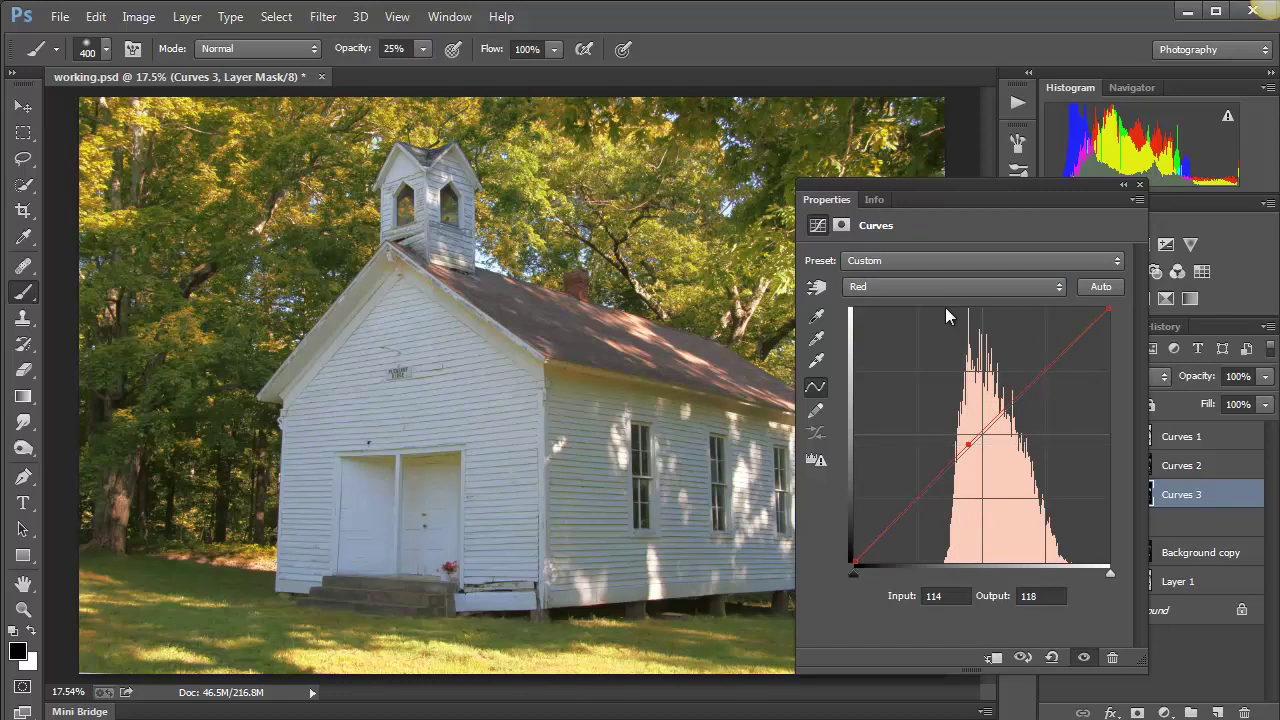
click(940, 286)
key(Return)
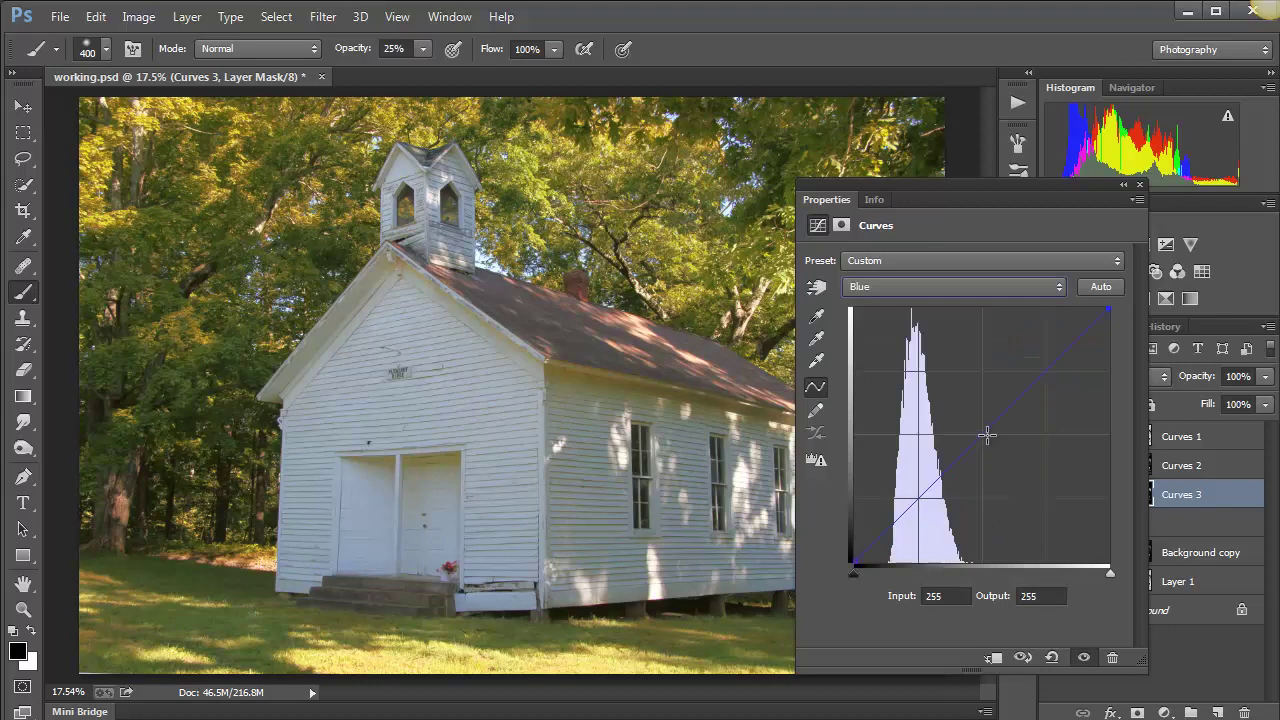
drag(987, 435, 999, 450)
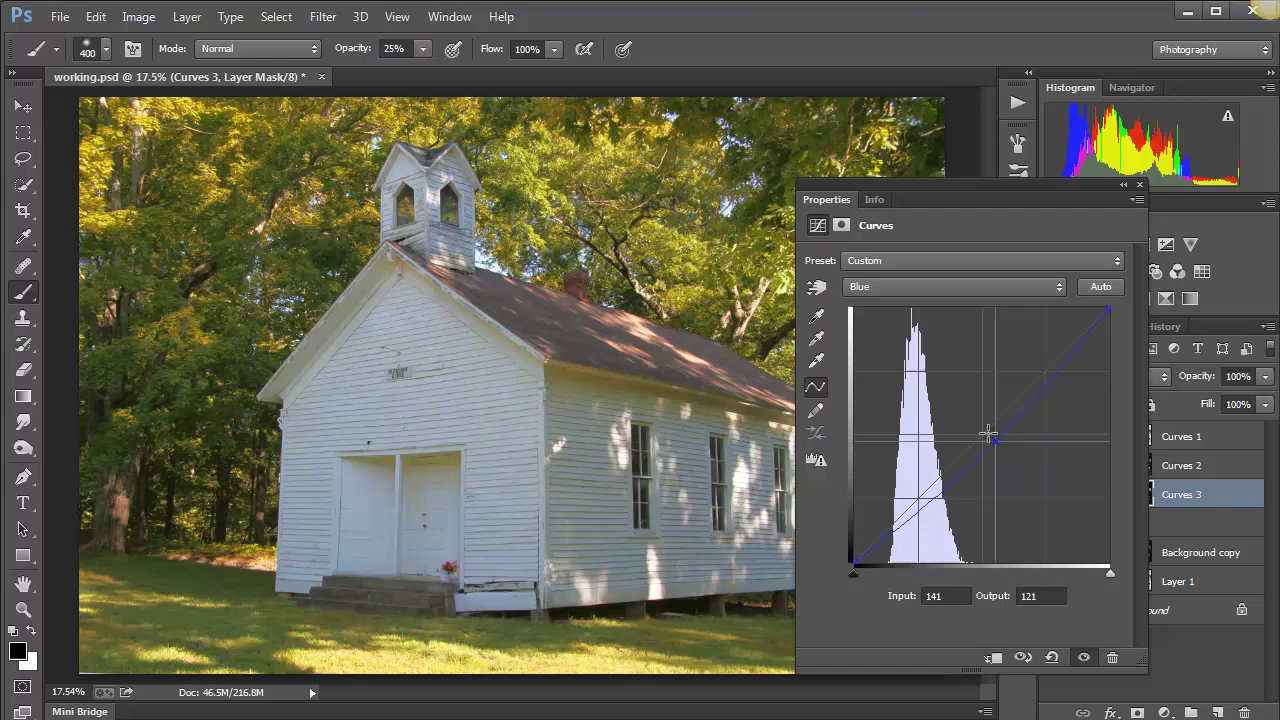
mouse_move(999, 450)
mouse_down()
mouse_move(1031, 486)
mouse_move(1012, 447)
mouse_up()
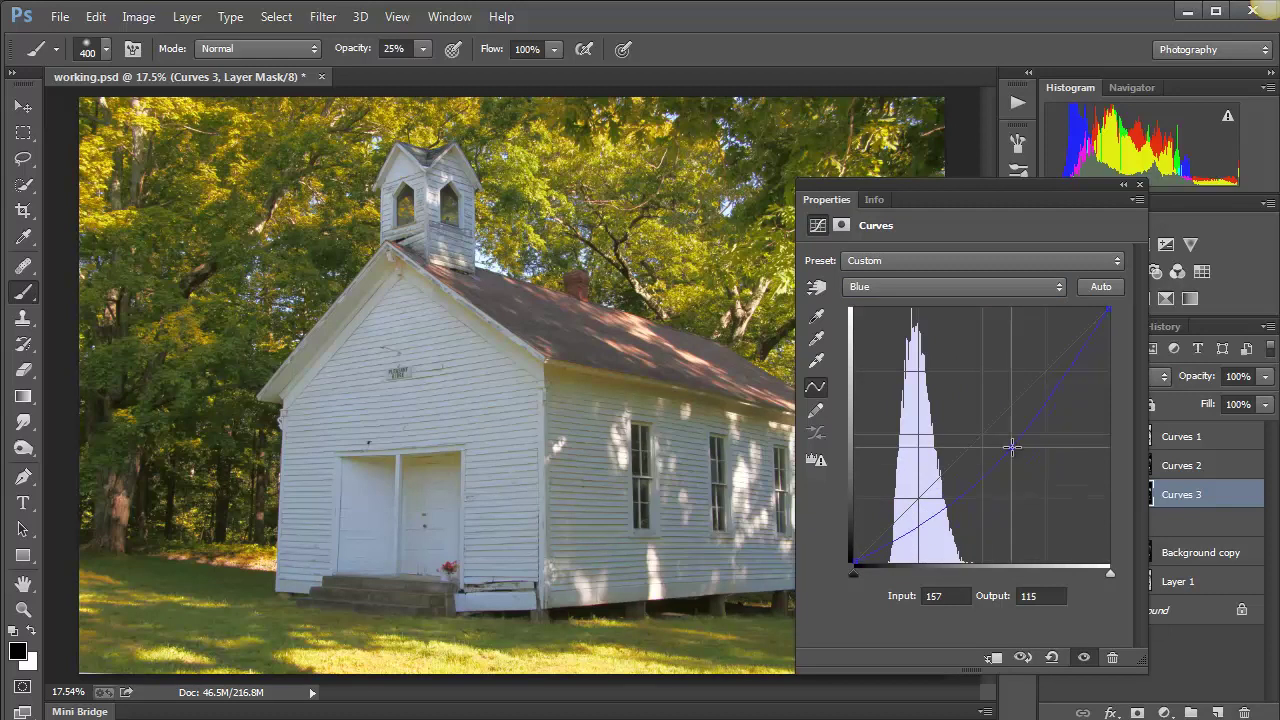
Bend the Green curve, ease it back near straight, and close the Curves properties
click(978, 284)
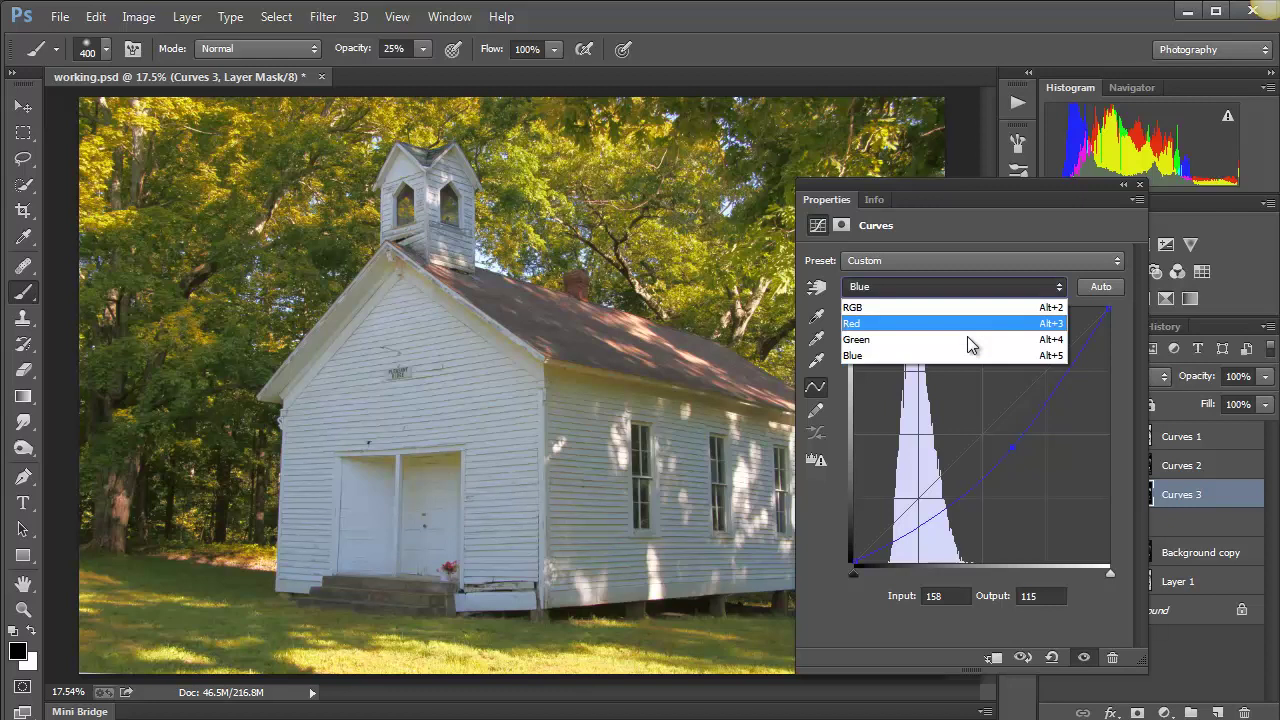
click(967, 340)
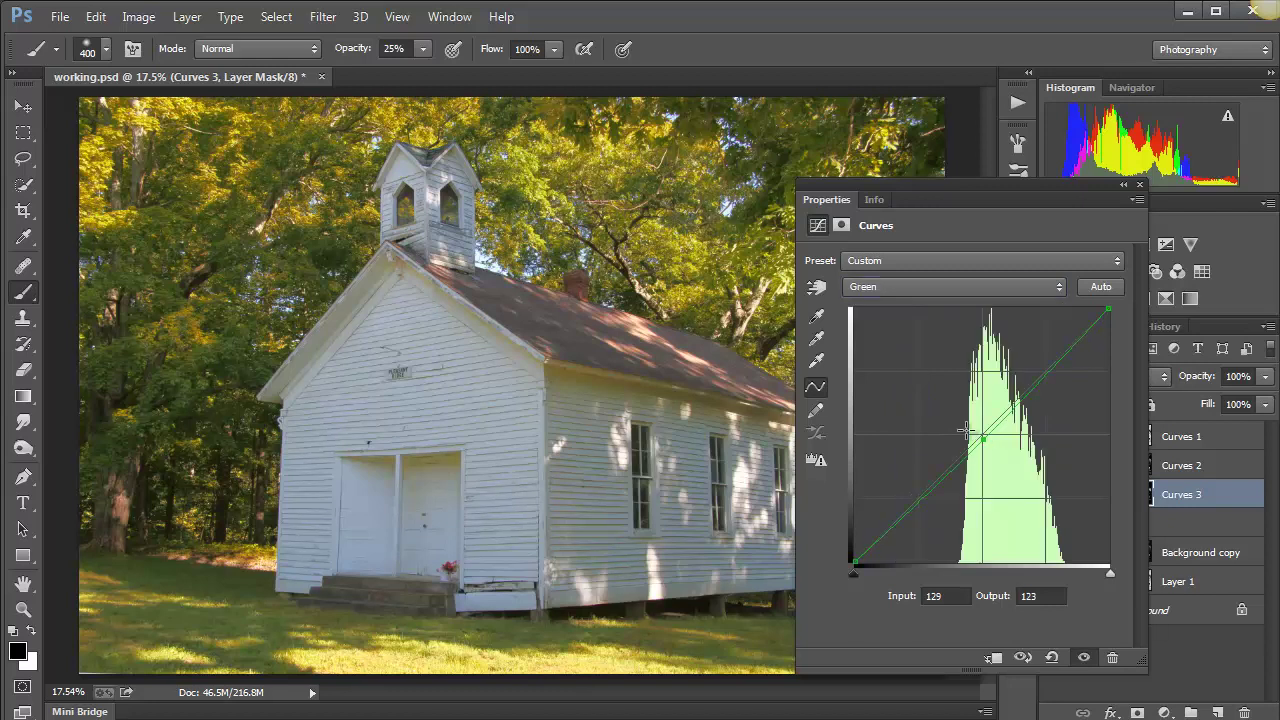
drag(975, 436, 993, 465)
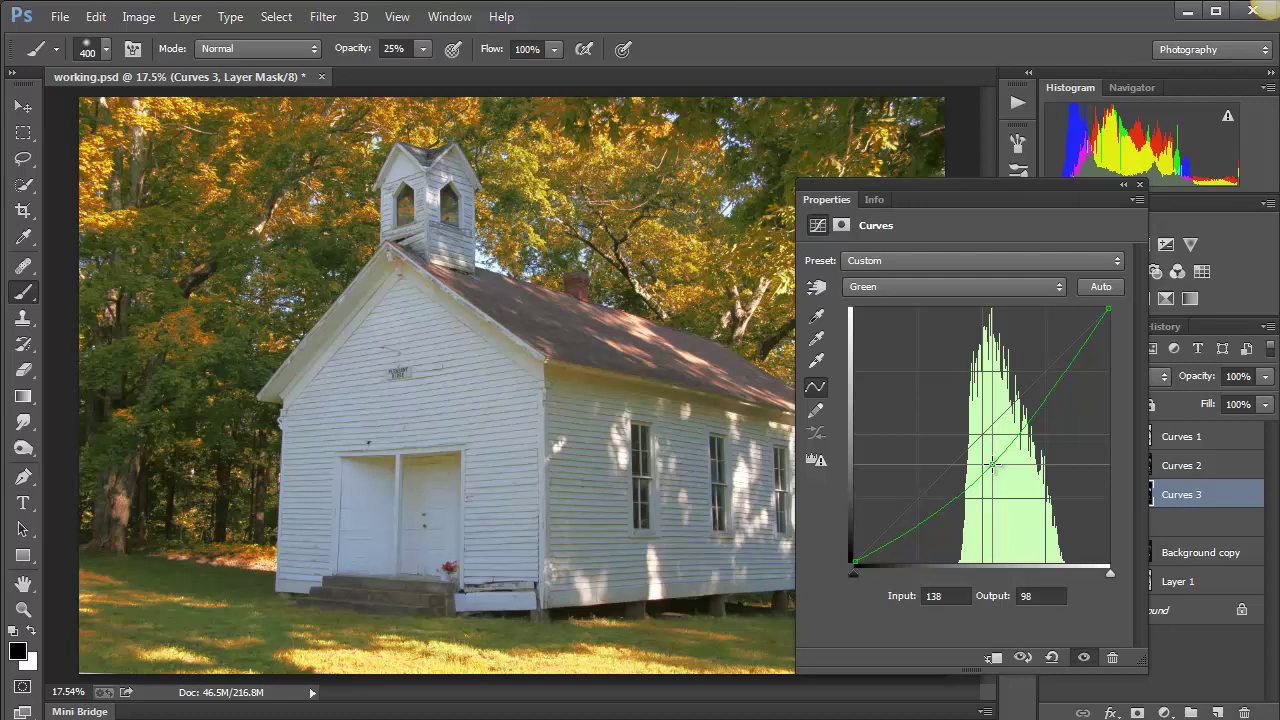
drag(993, 465, 975, 440)
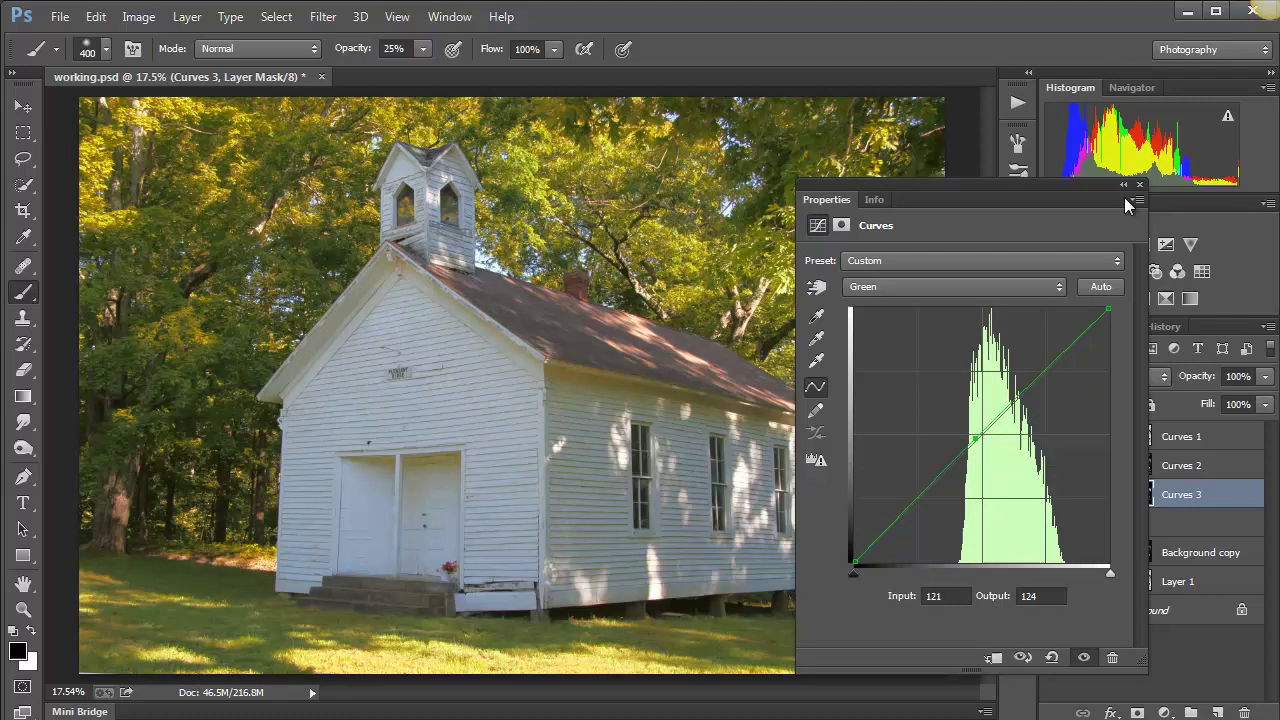
key(Escape)
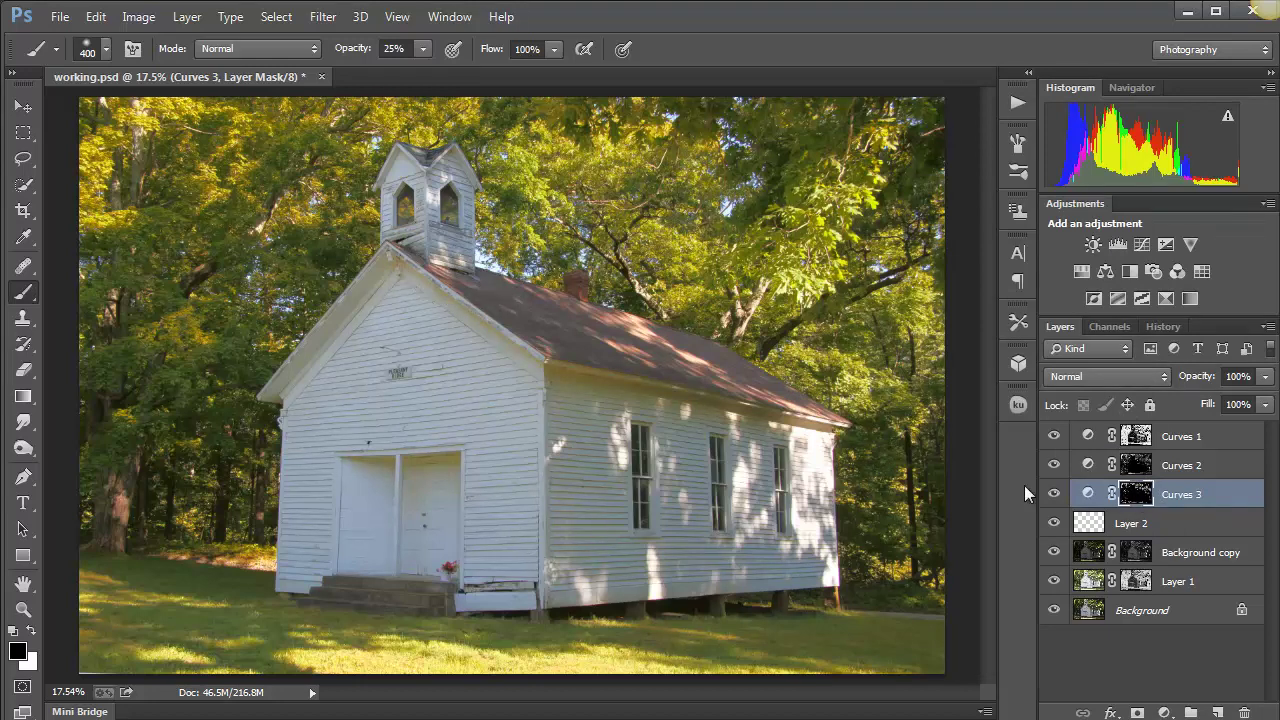
Compare the photo with Curves 3 on and off, leave it visible, and select Layer 2
click(1054, 495)
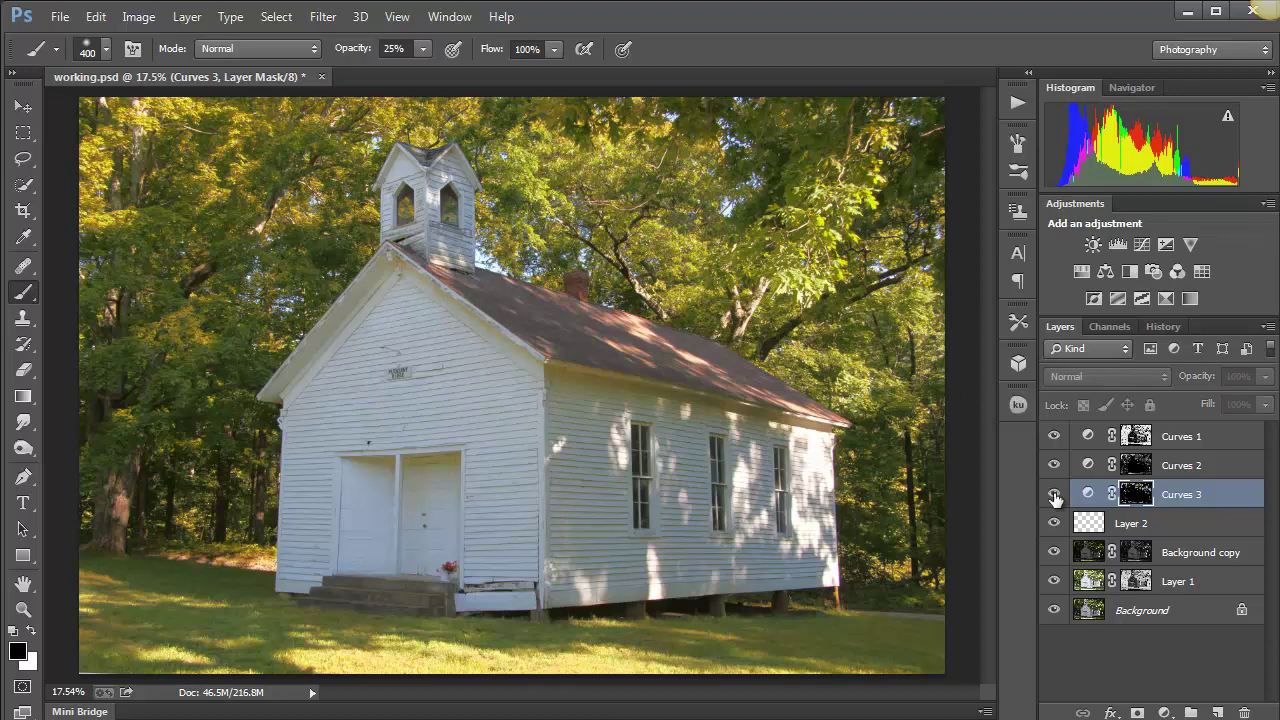
click(1054, 495)
click(1054, 495)
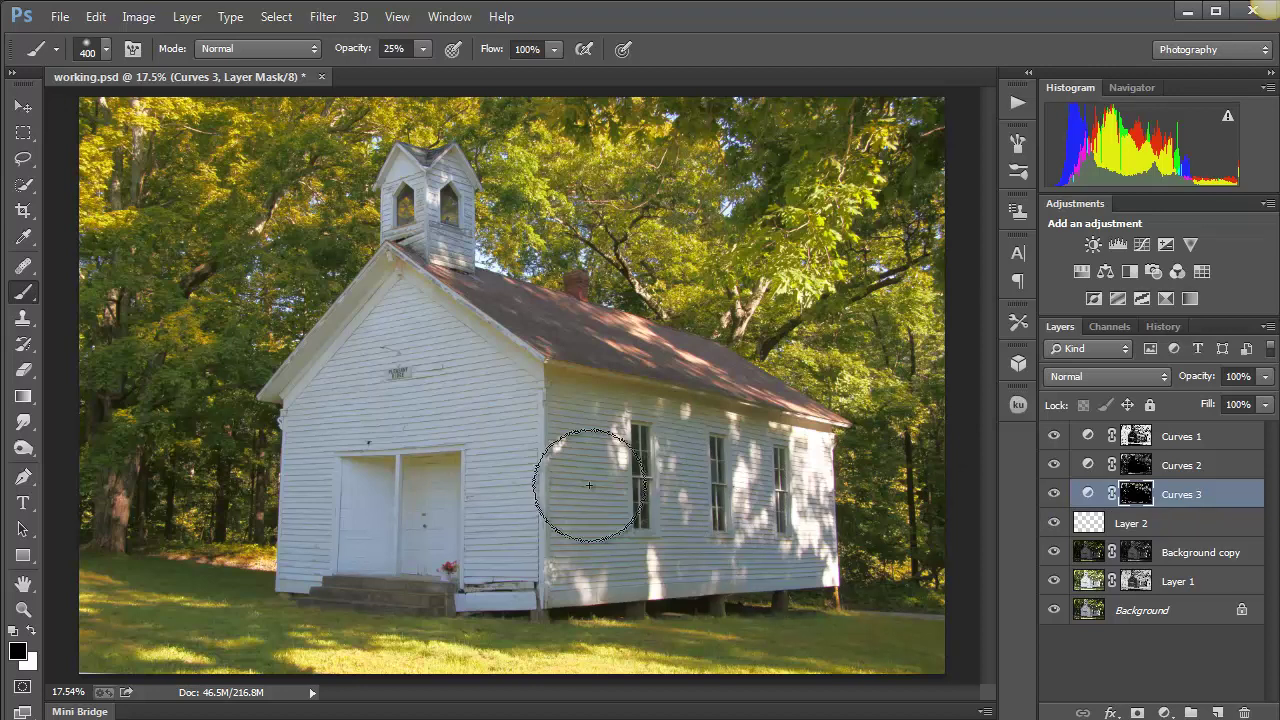
click(1083, 525)
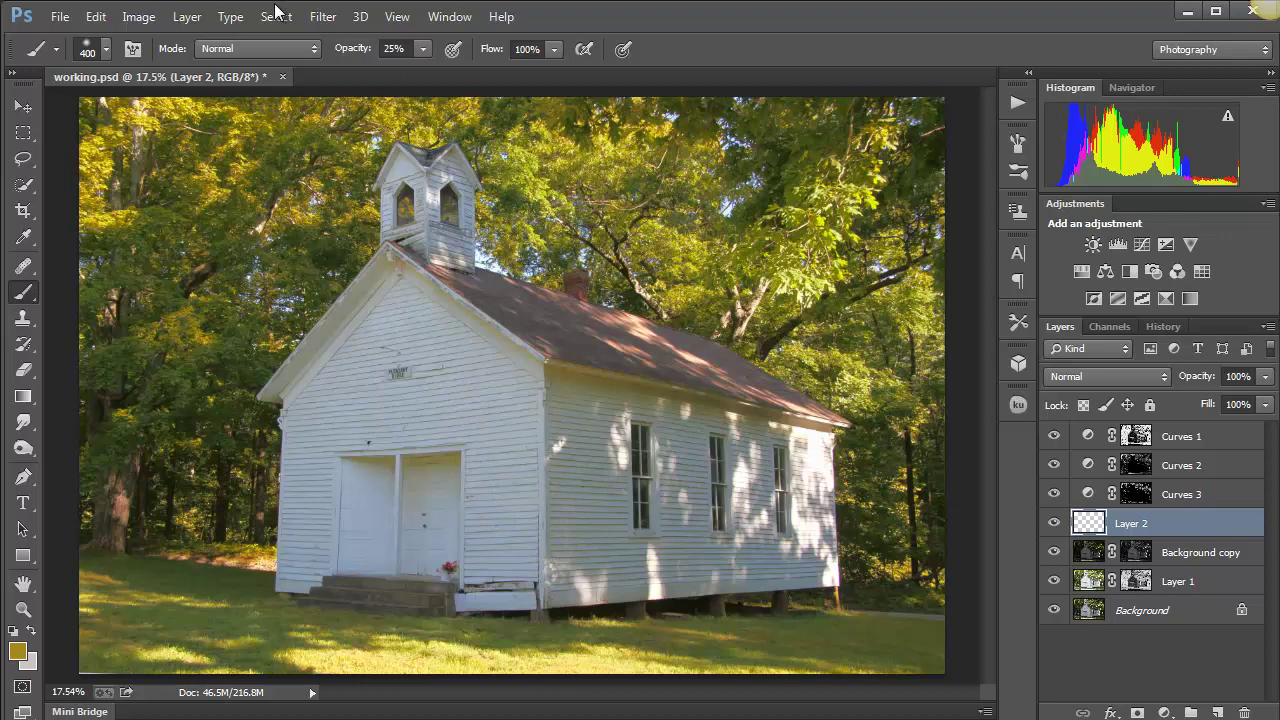
Color Range-select the white church walls at fuzziness 75, adding more wall colour to the sample
click(276, 17)
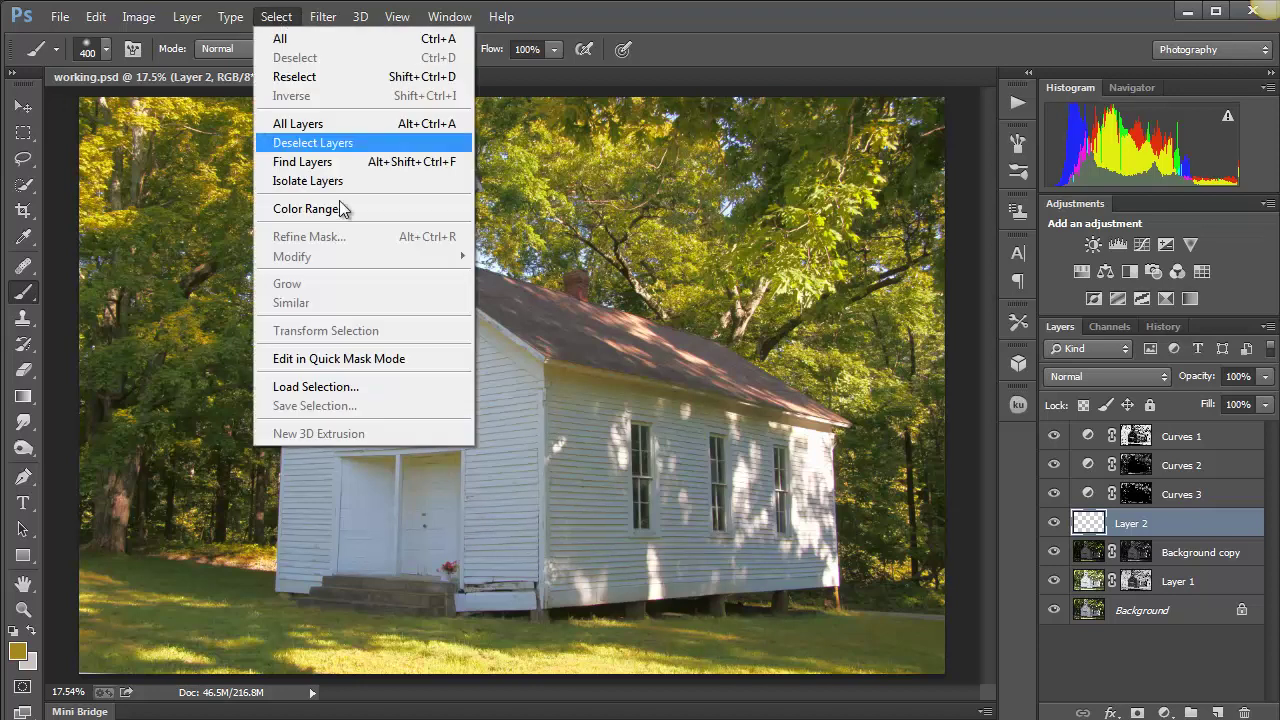
click(302, 208)
click(457, 399)
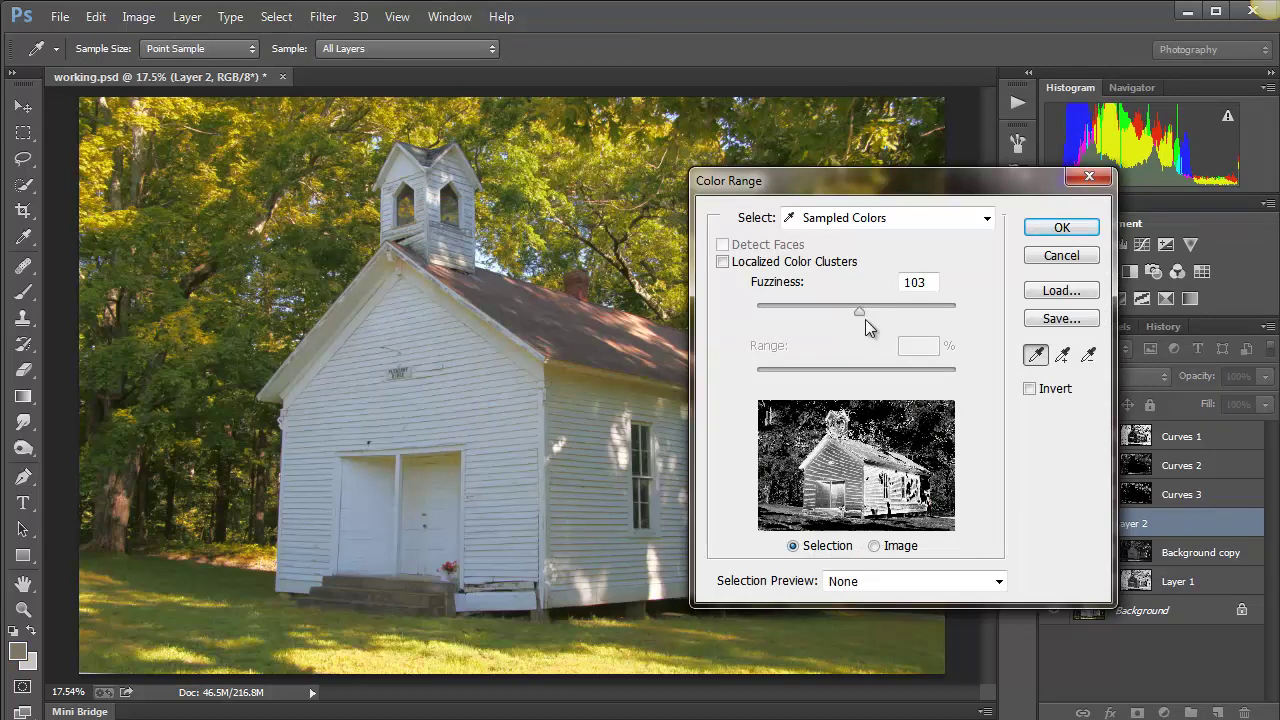
drag(857, 311, 829, 316)
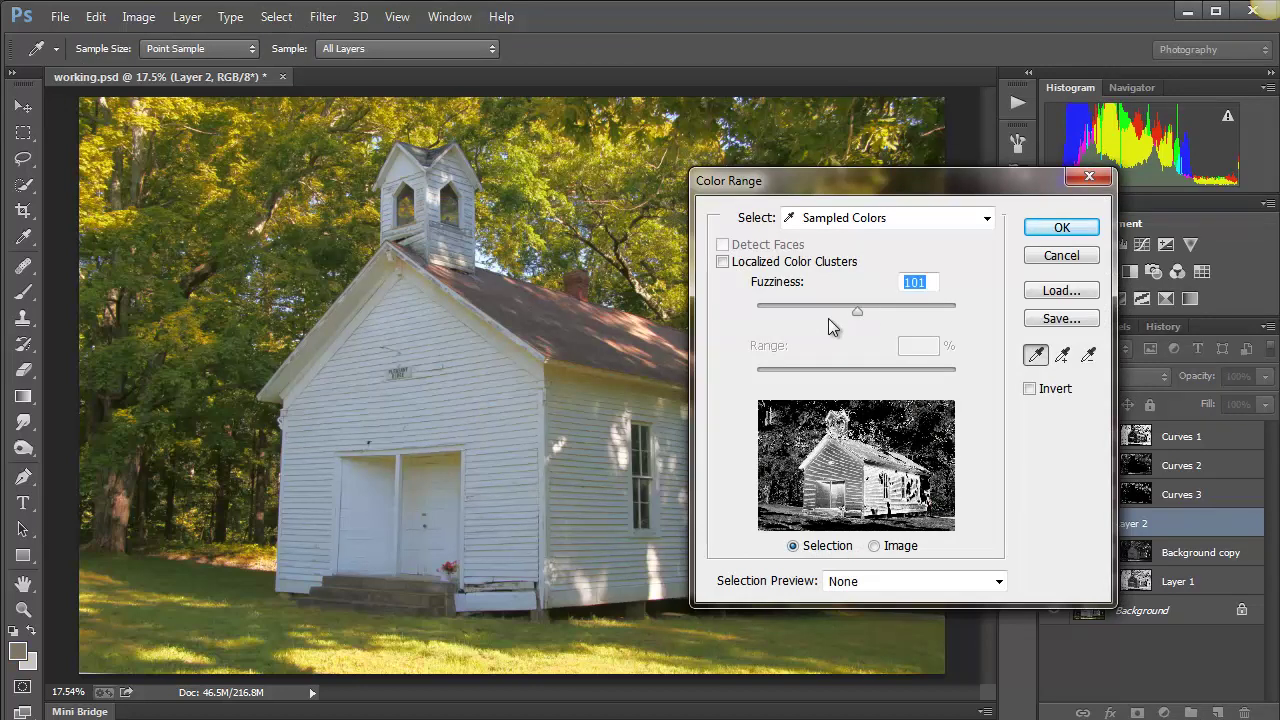
click(490, 399)
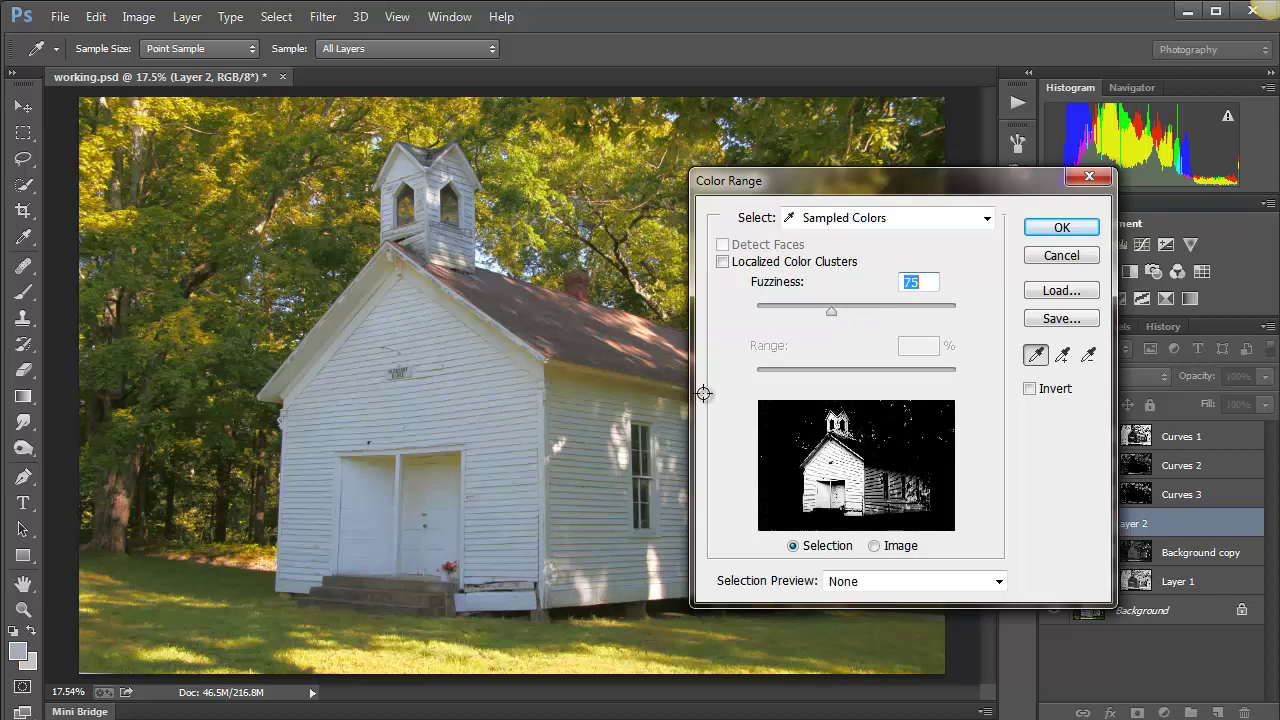
click(1064, 357)
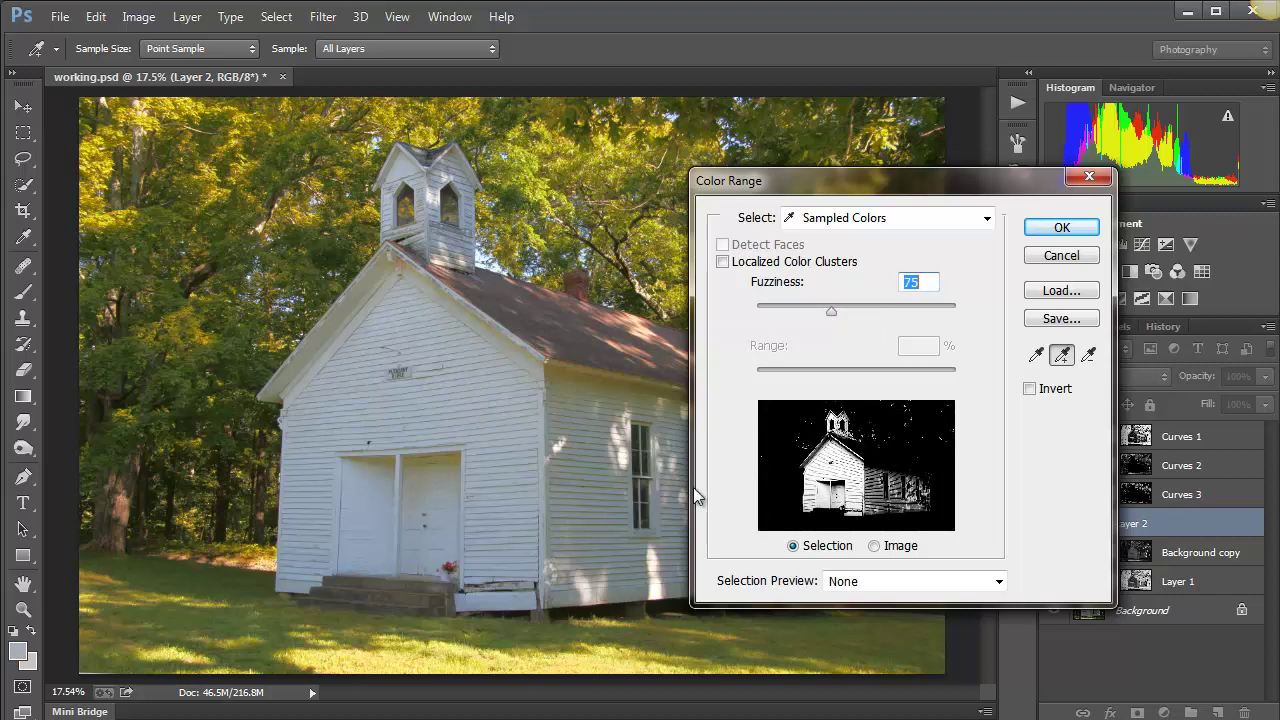
click(585, 512)
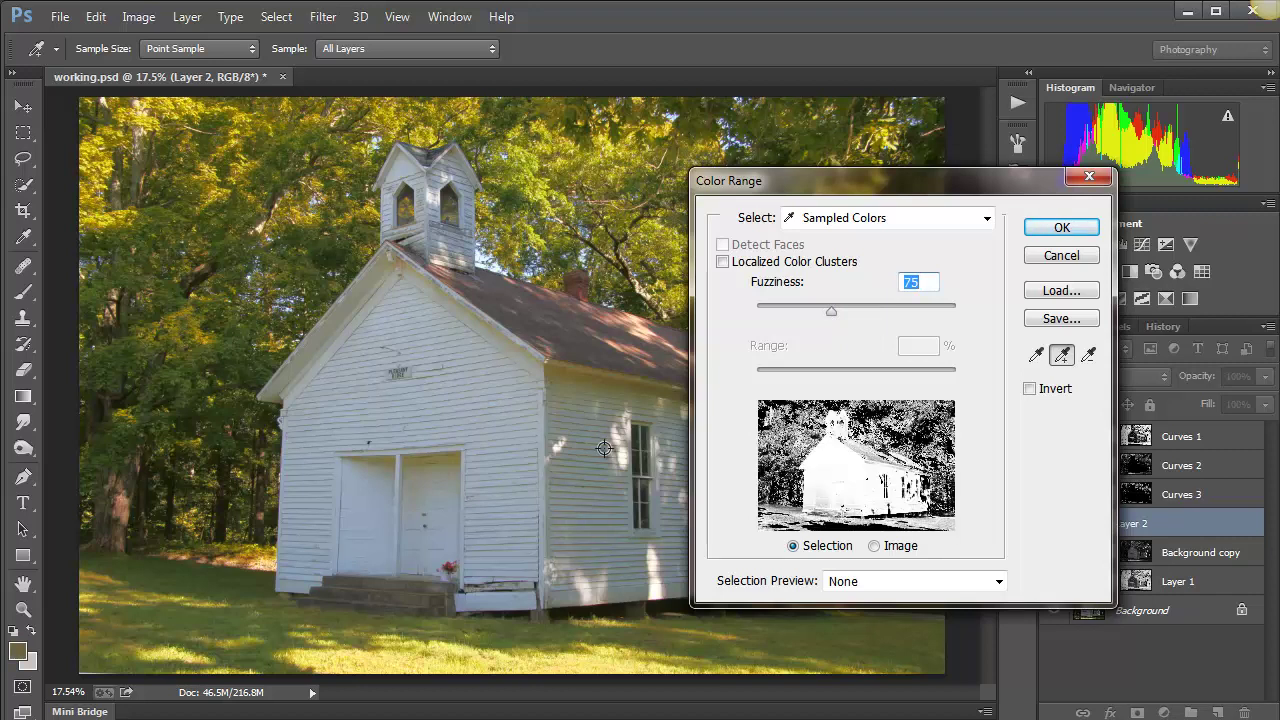
click(1053, 236)
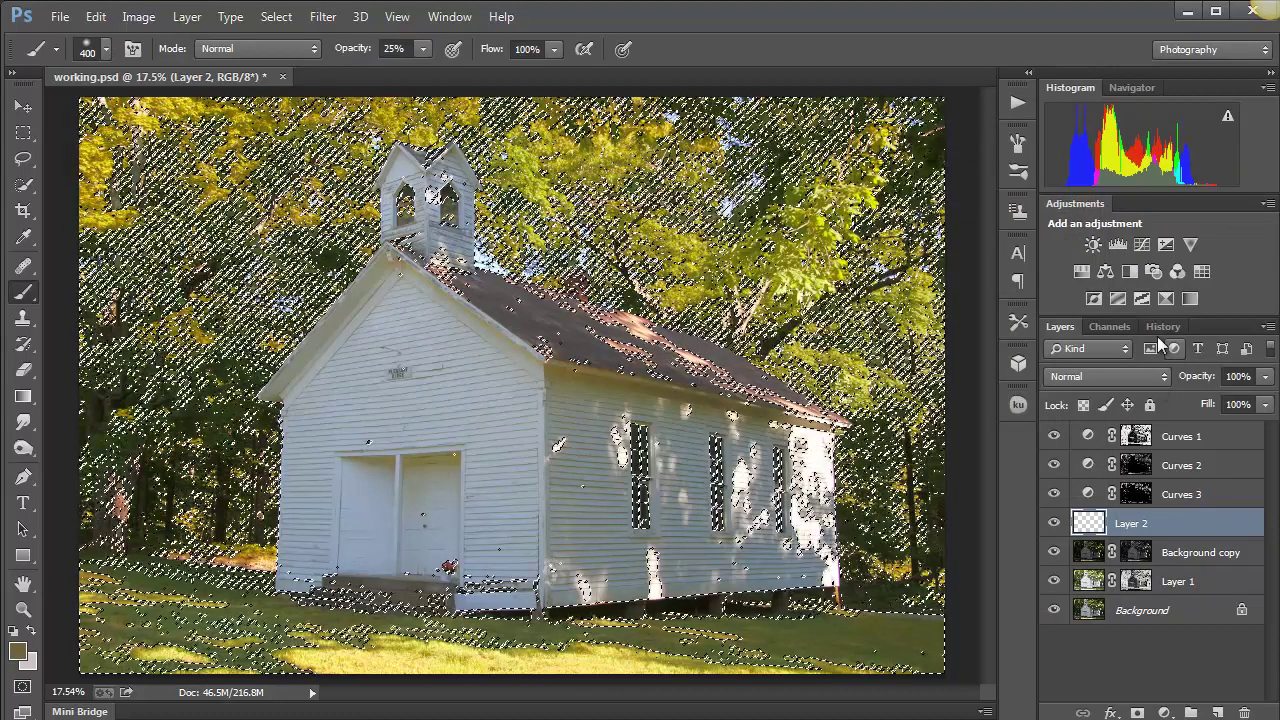
Add a Brightness/Contrast adjustment on the wall selection with brightness raised
click(1093, 245)
drag(971, 309, 1006, 311)
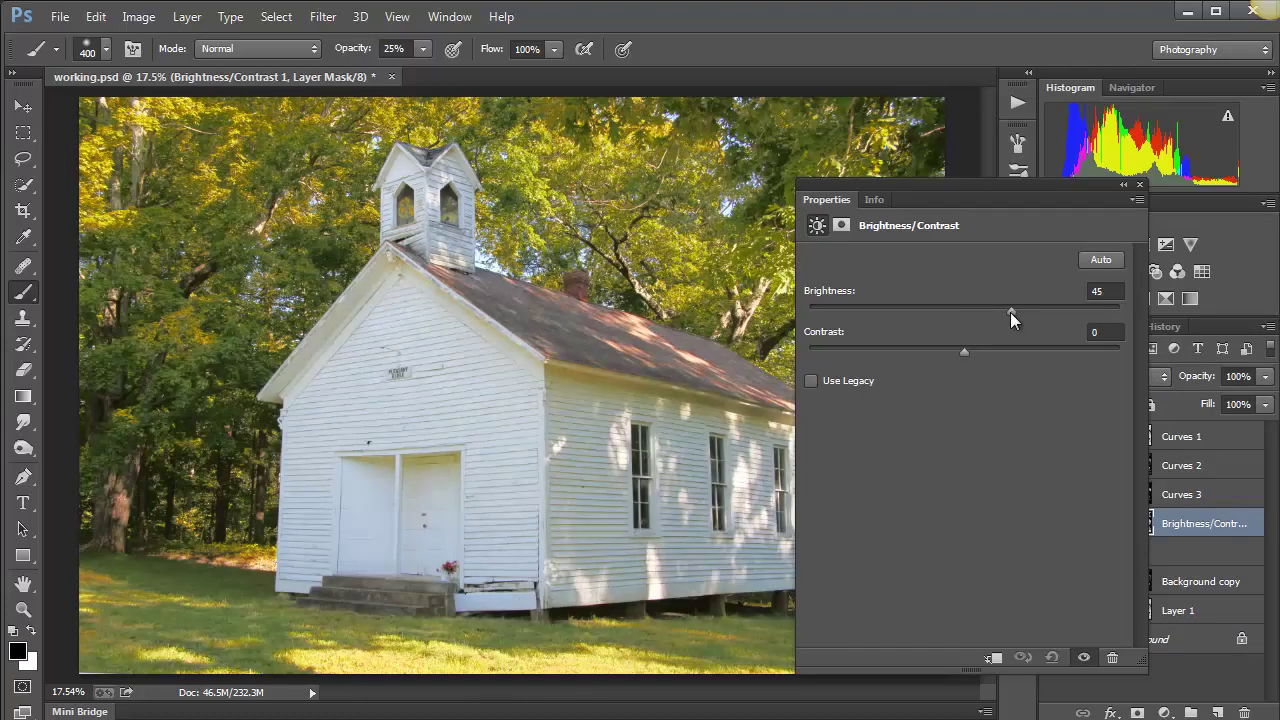
drag(1002, 315, 1001, 314)
click(1147, 314)
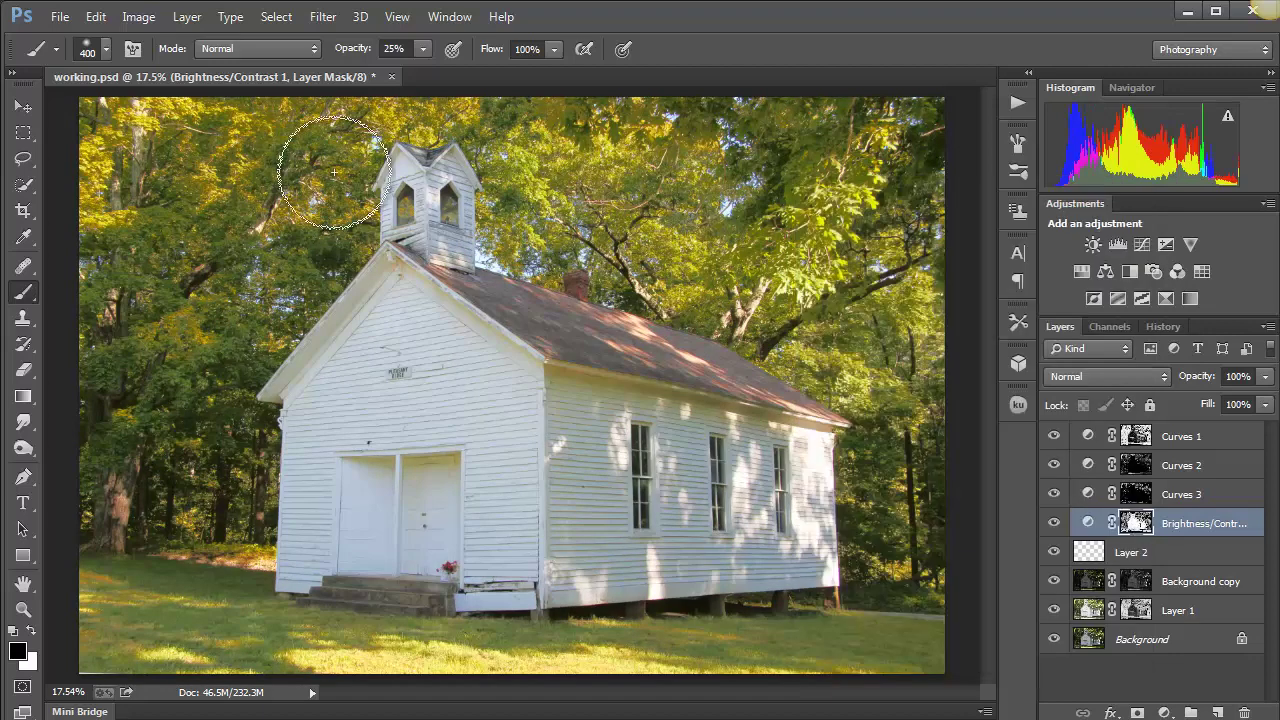
Mask the brightening off chimney foliage at 25%, then the left trunk and grass at 74%
click(603, 285)
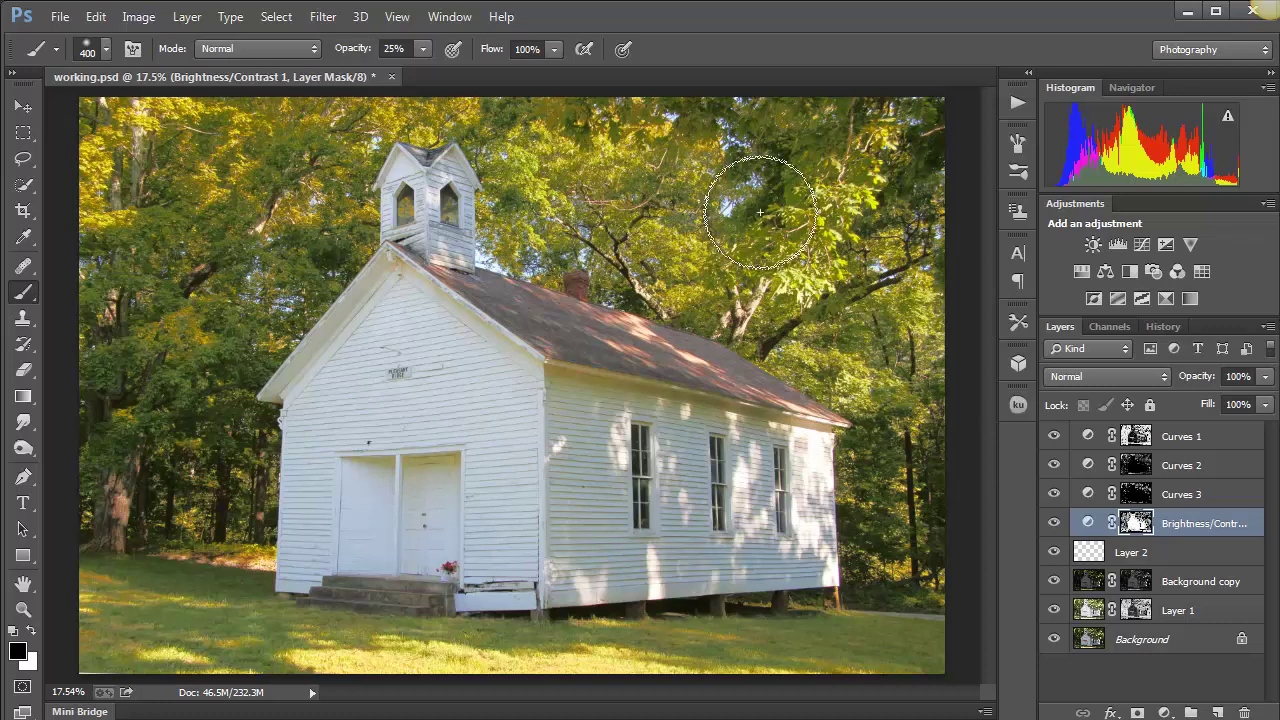
click(425, 47)
drag(423, 70, 473, 70)
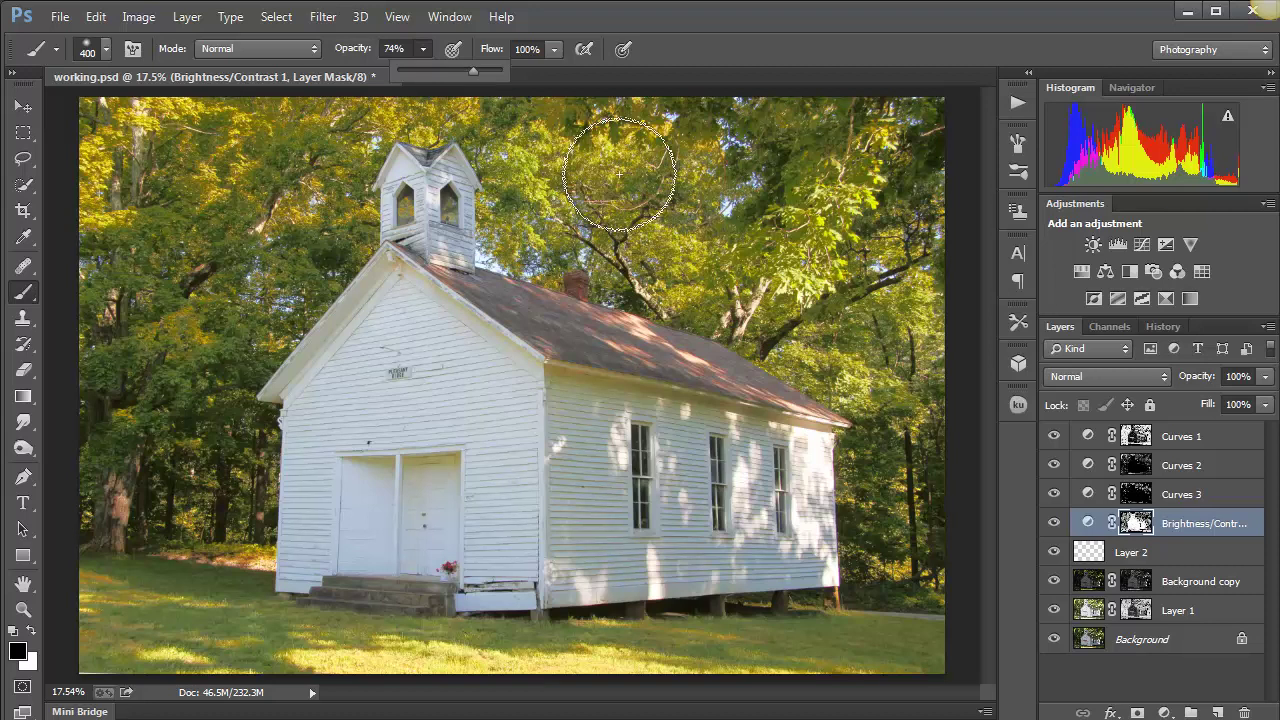
click(590, 200)
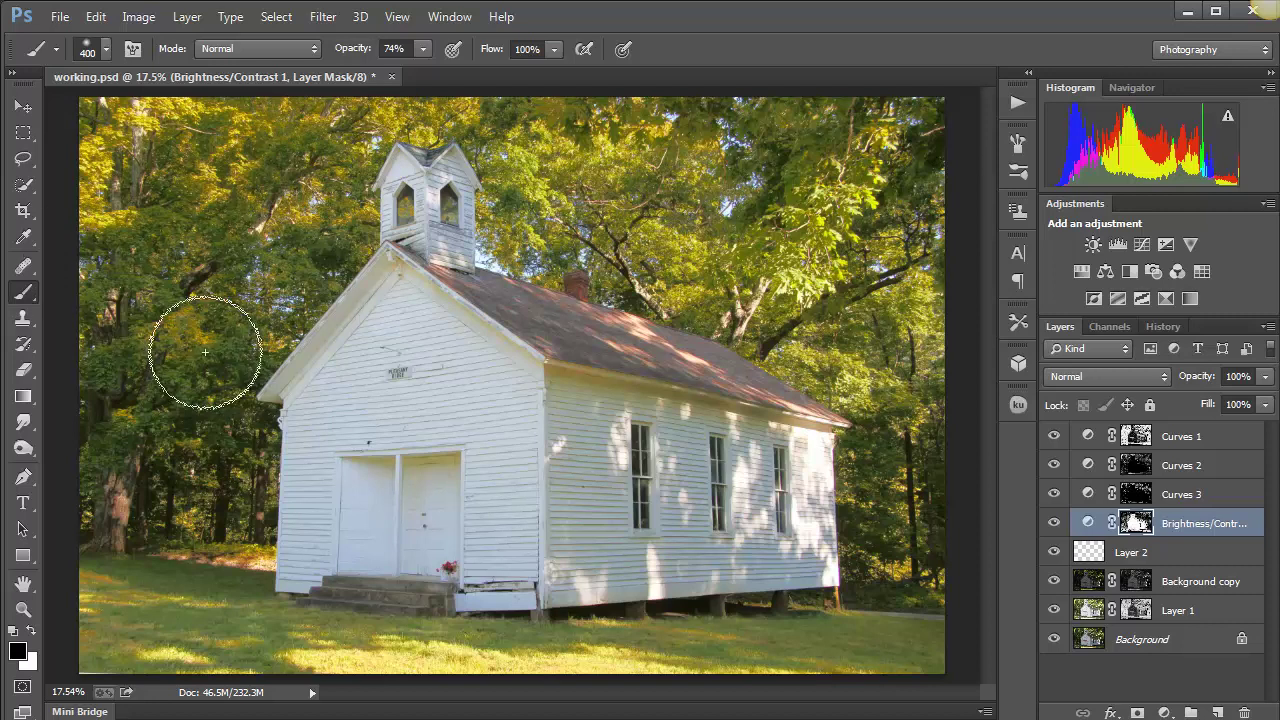
mouse_move(127, 460)
mouse_down()
mouse_move(180, 566)
mouse_move(571, 643)
mouse_up()
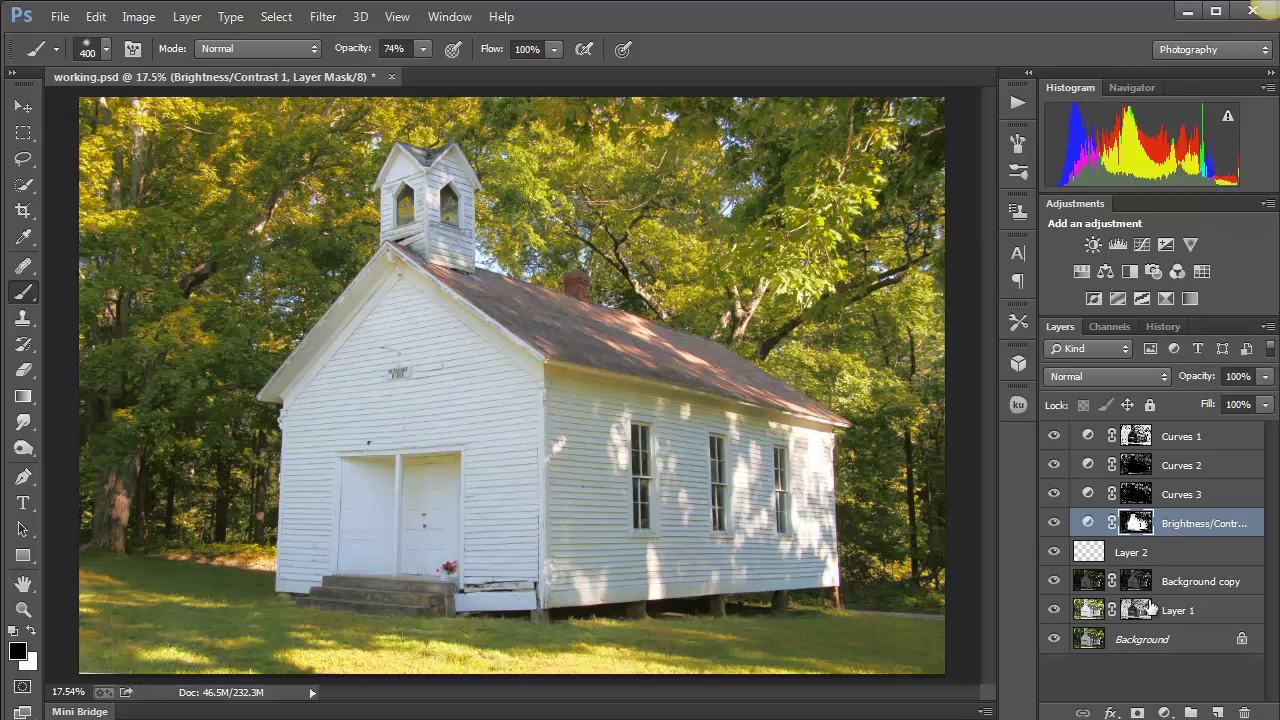
mouse_move(1055, 617)
mouse_down()
mouse_move(1058, 440)
mouse_move(1056, 605)
mouse_up()
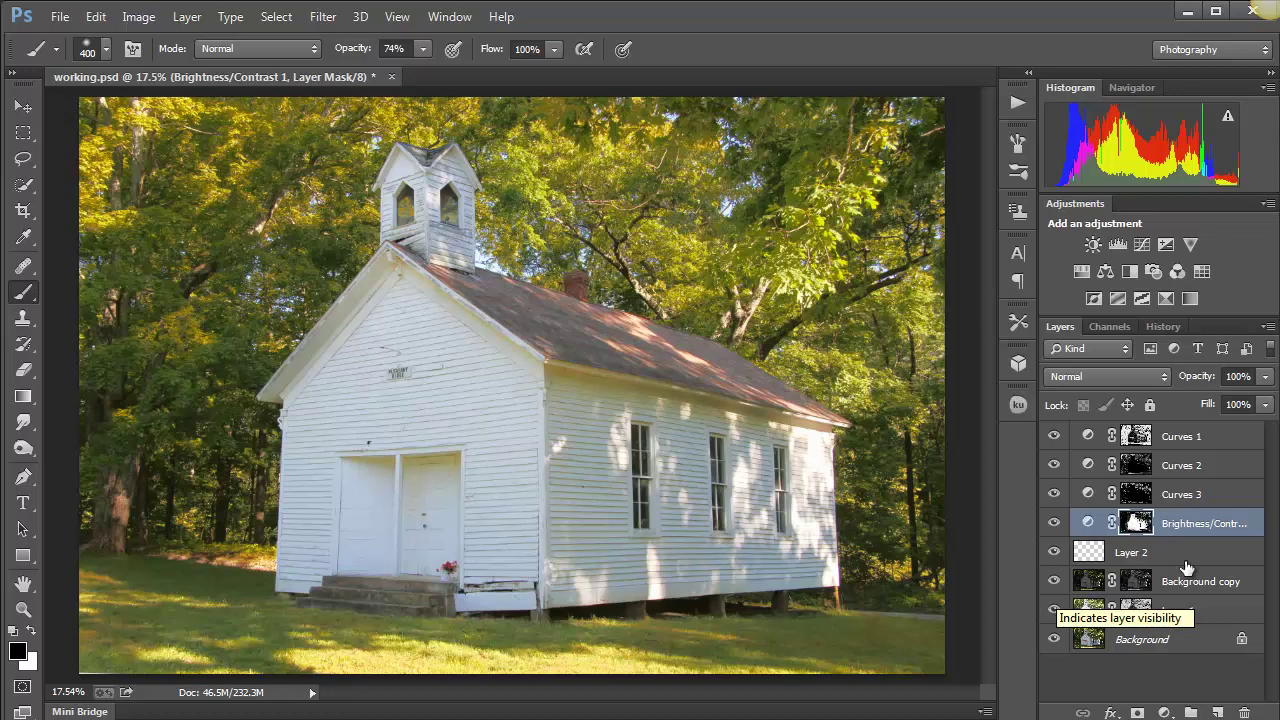
Set Brightness/Contrast 1 to Contrast 41 and Brightness 20
double_click(1090, 524)
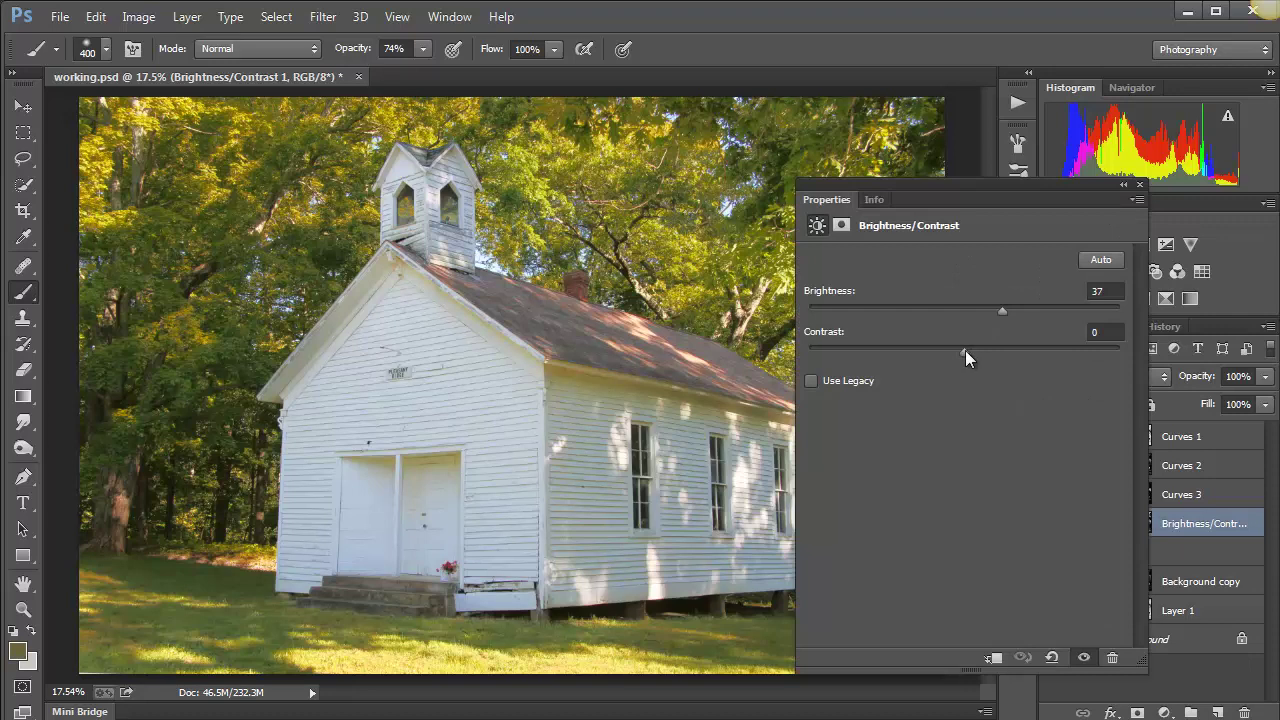
drag(1038, 354, 1030, 352)
drag(1003, 311, 985, 334)
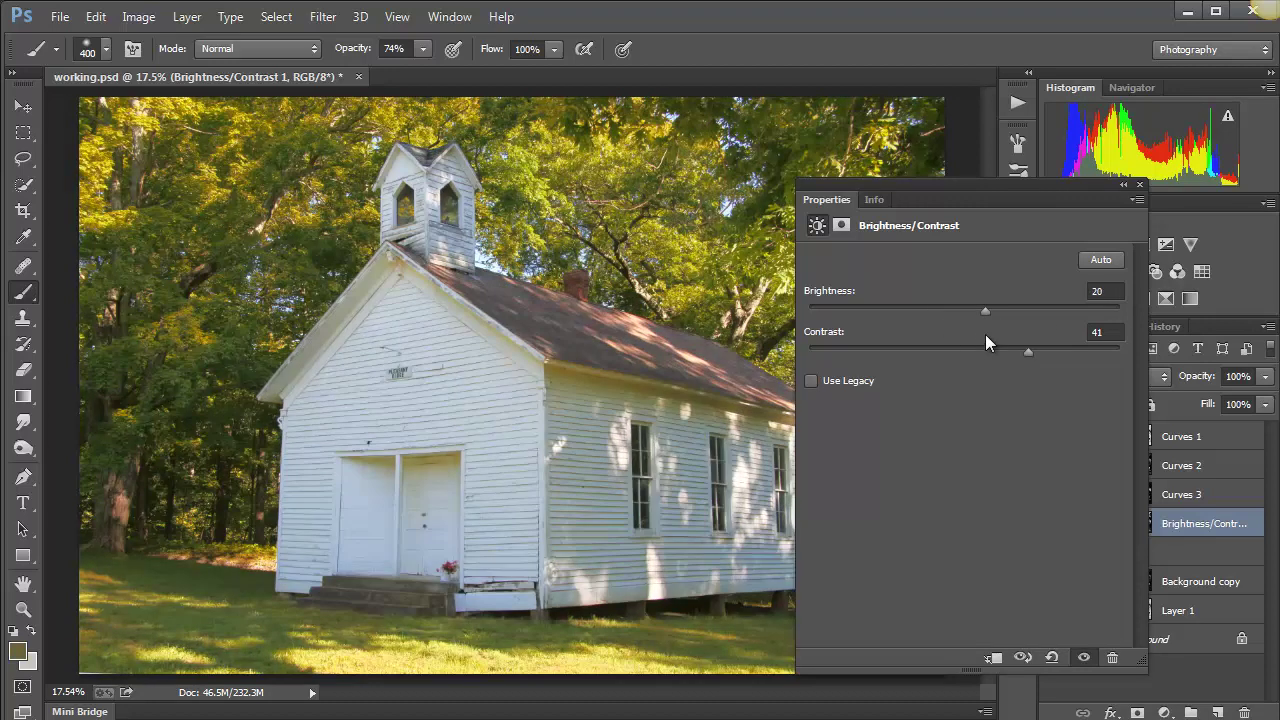
click(1139, 184)
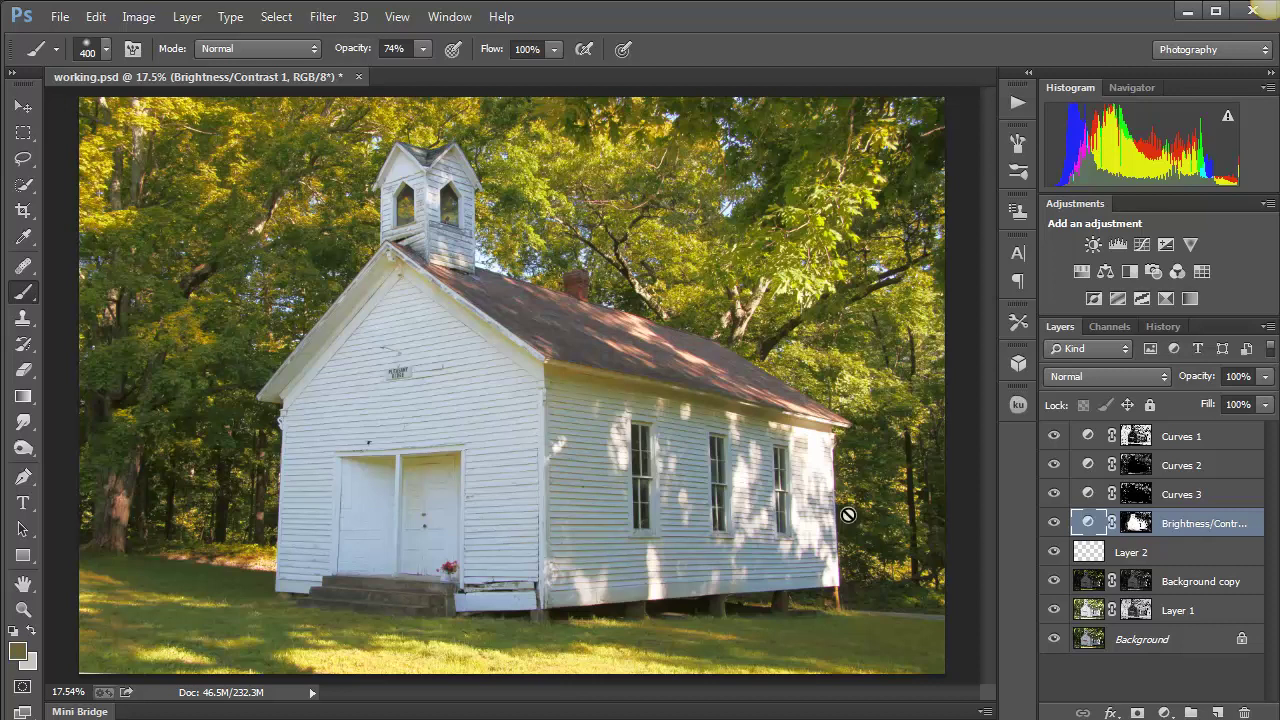
click(1137, 468)
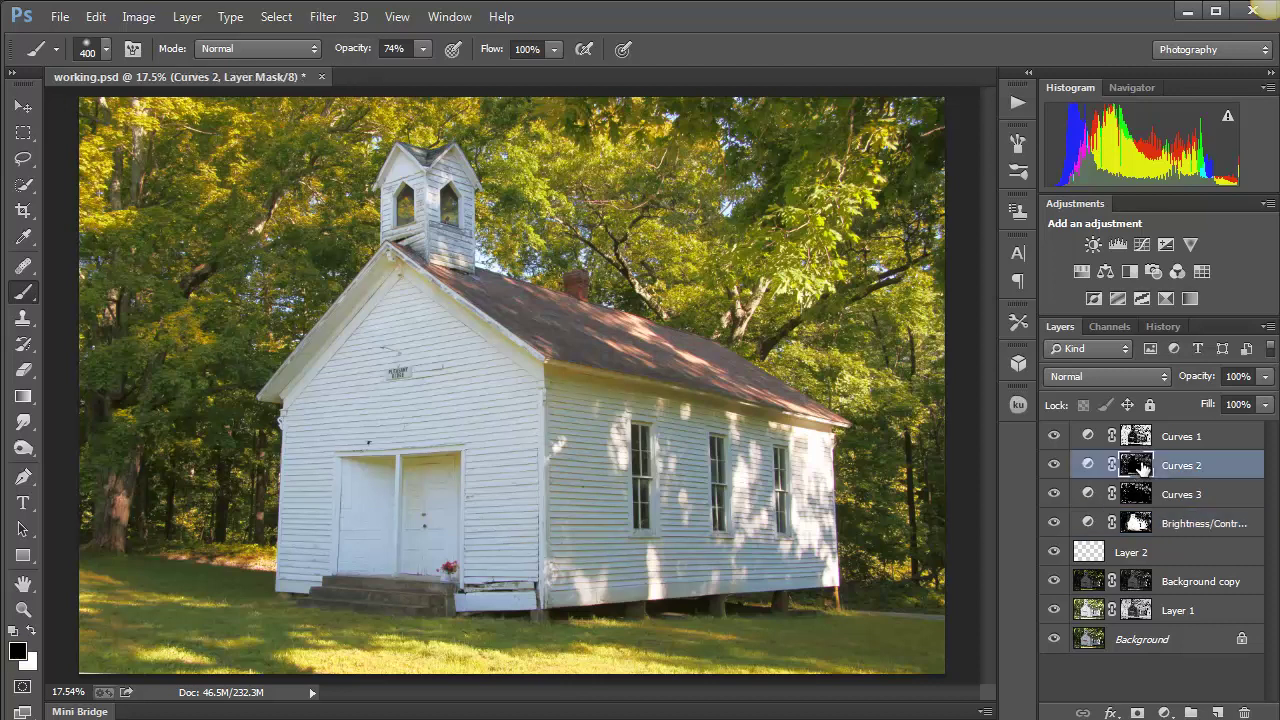
click(1139, 494)
click(1133, 437)
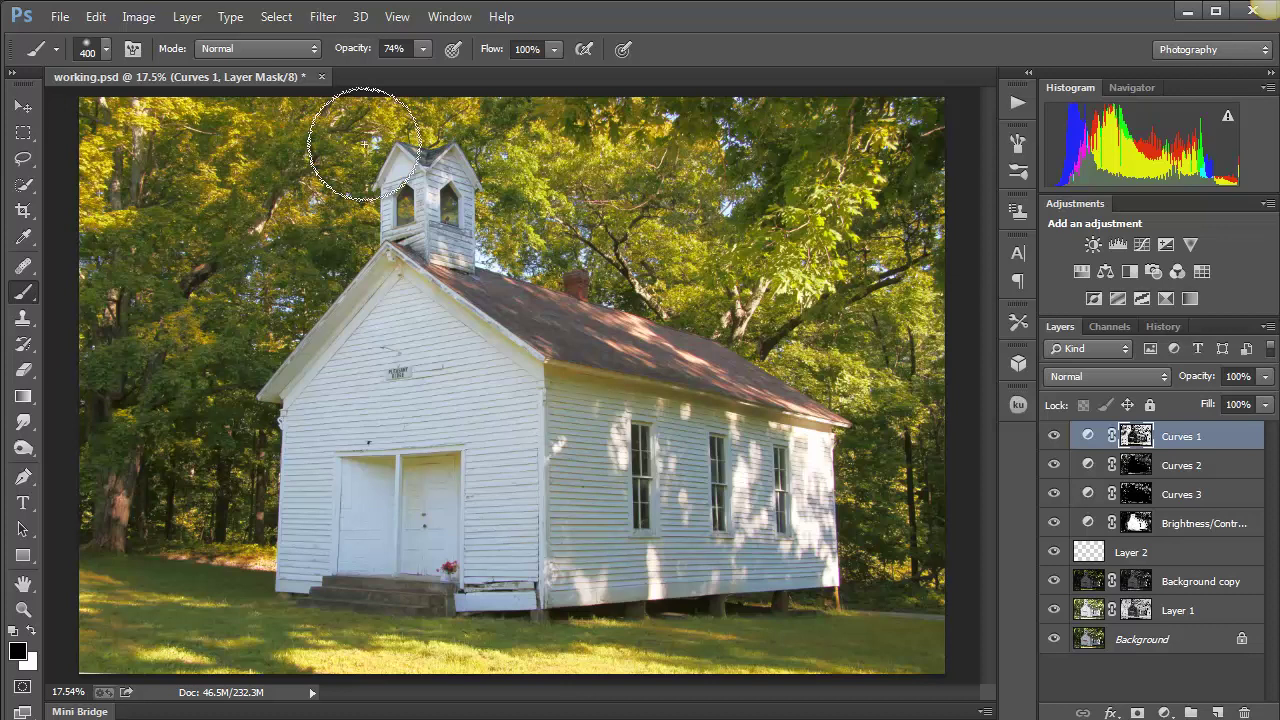
click(1139, 470)
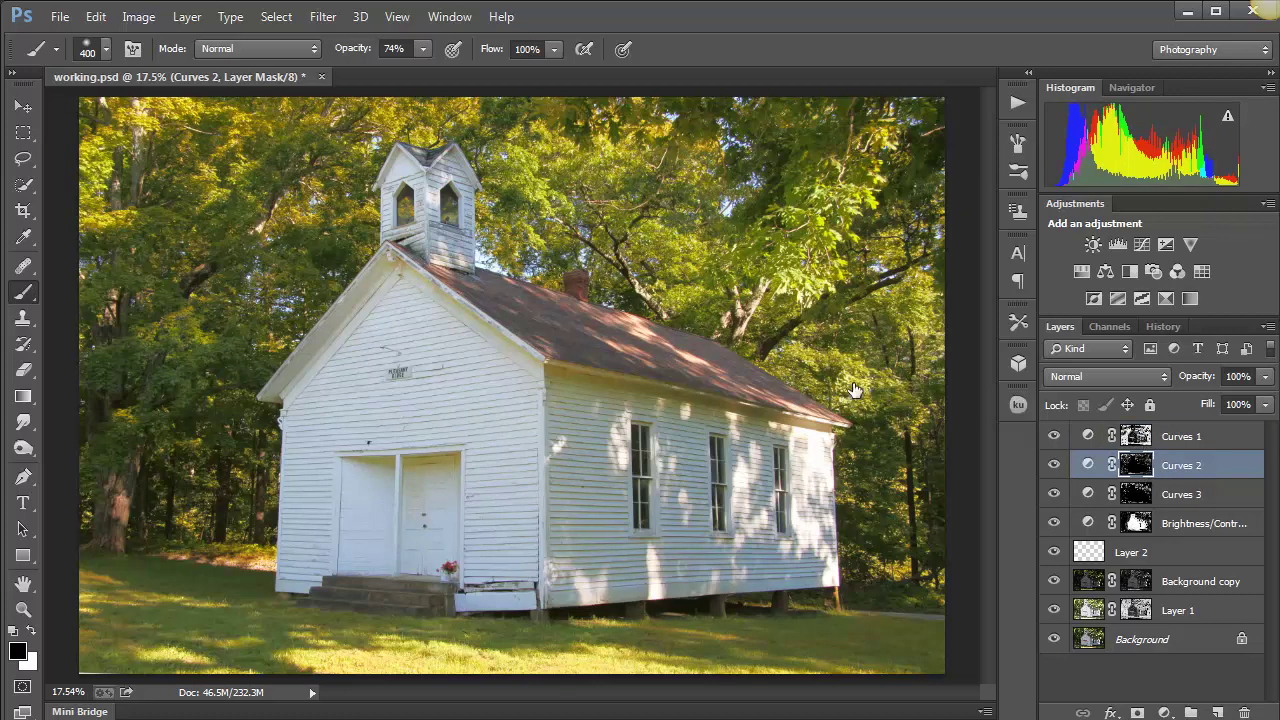
click(1146, 494)
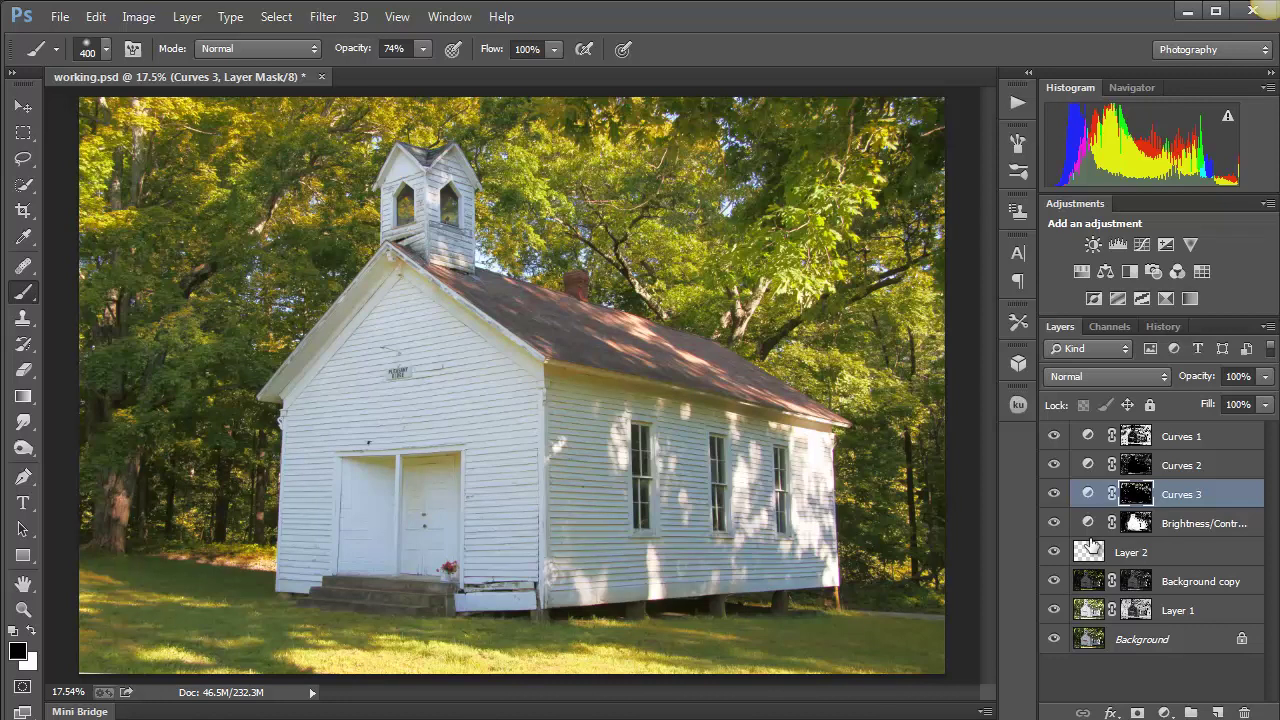
key(alt+bracketleft)
key(alt+bracketleft)
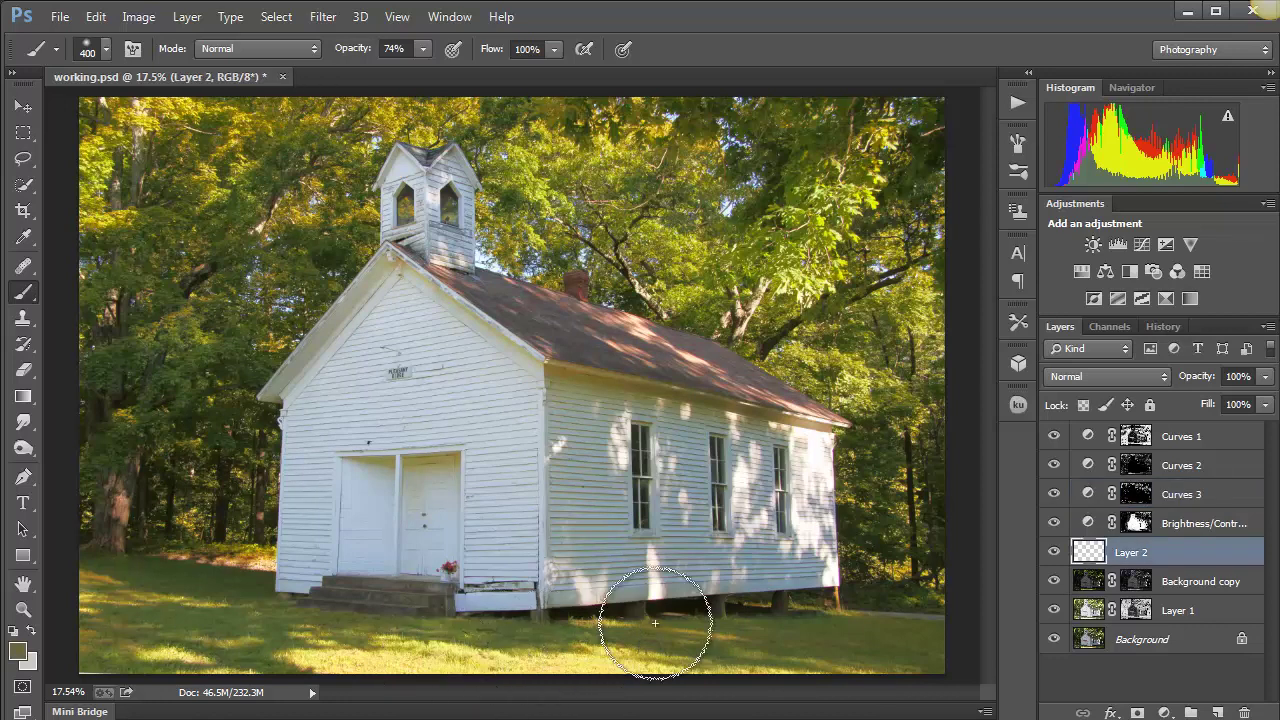
key(i)
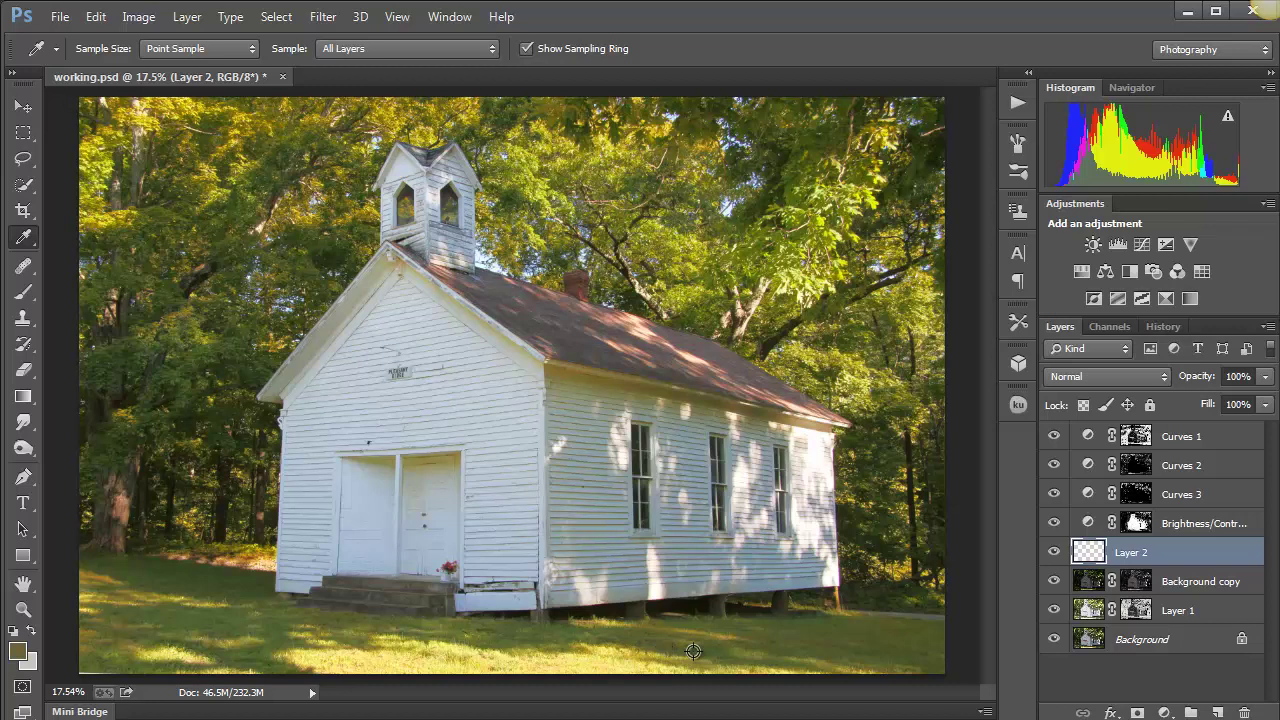
Open Color Range, sample the green grass, and reset the dialog settings
click(693, 652)
click(276, 17)
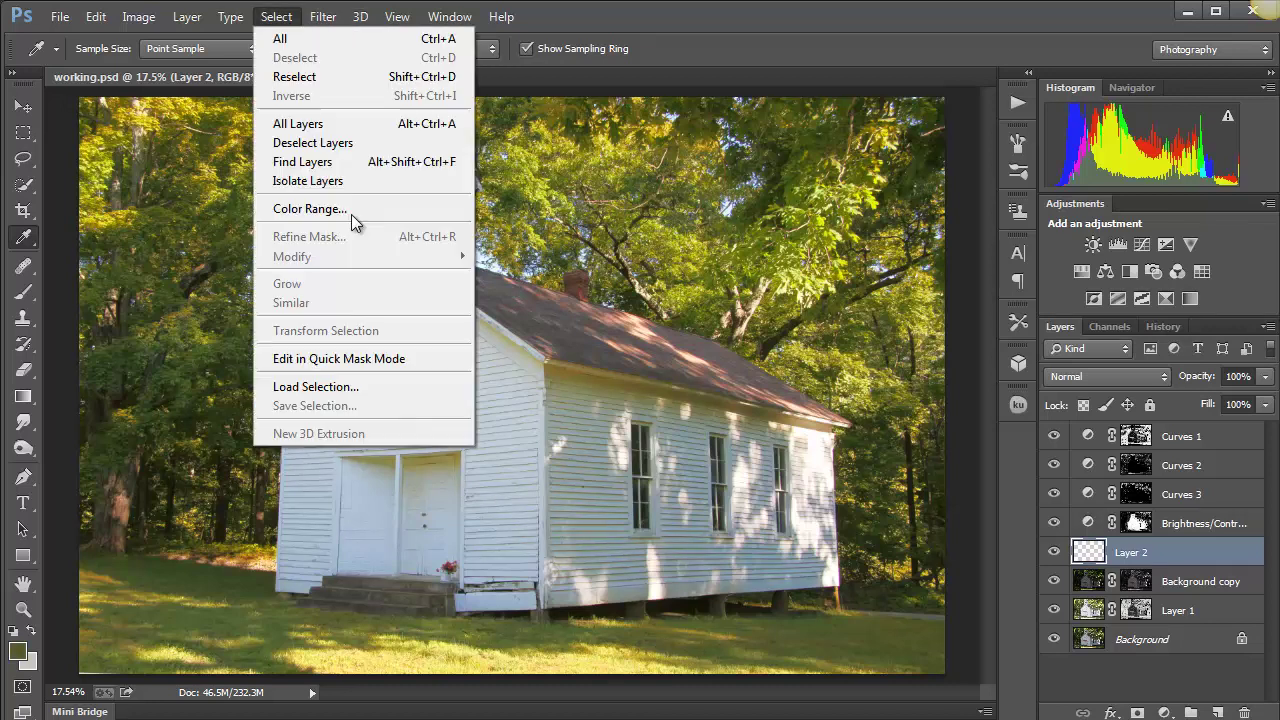
click(360, 214)
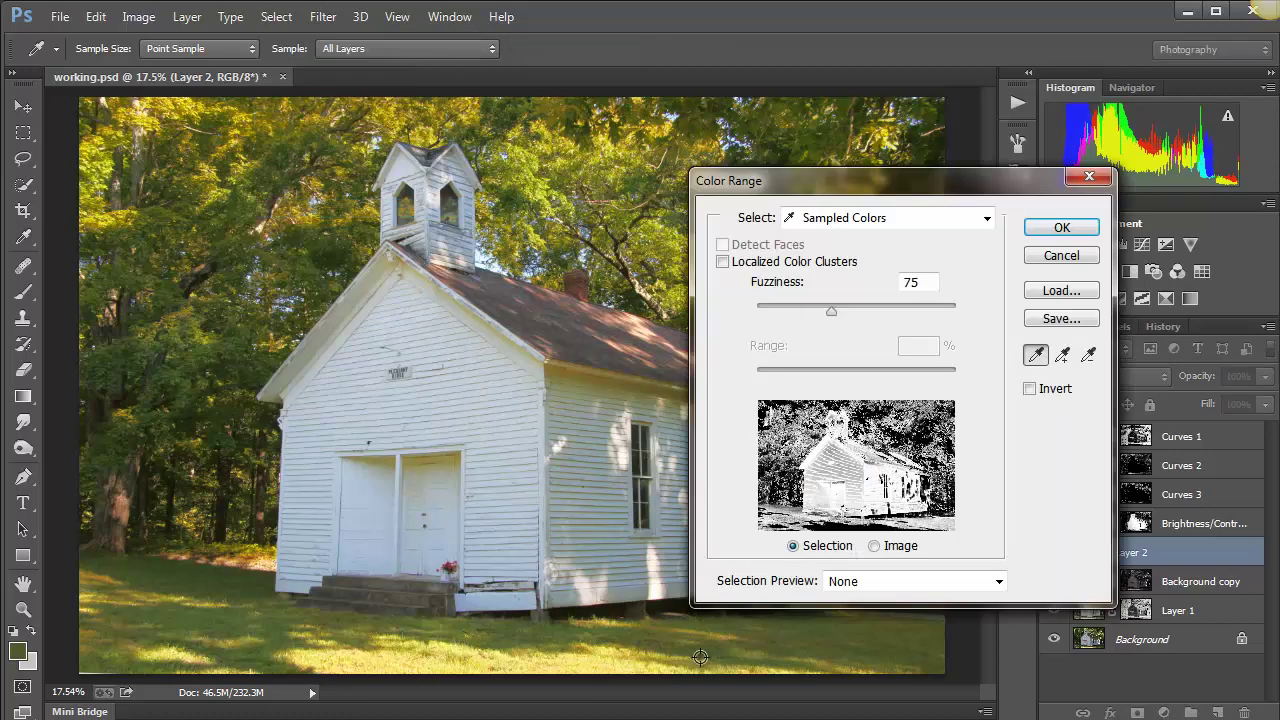
click(731, 657)
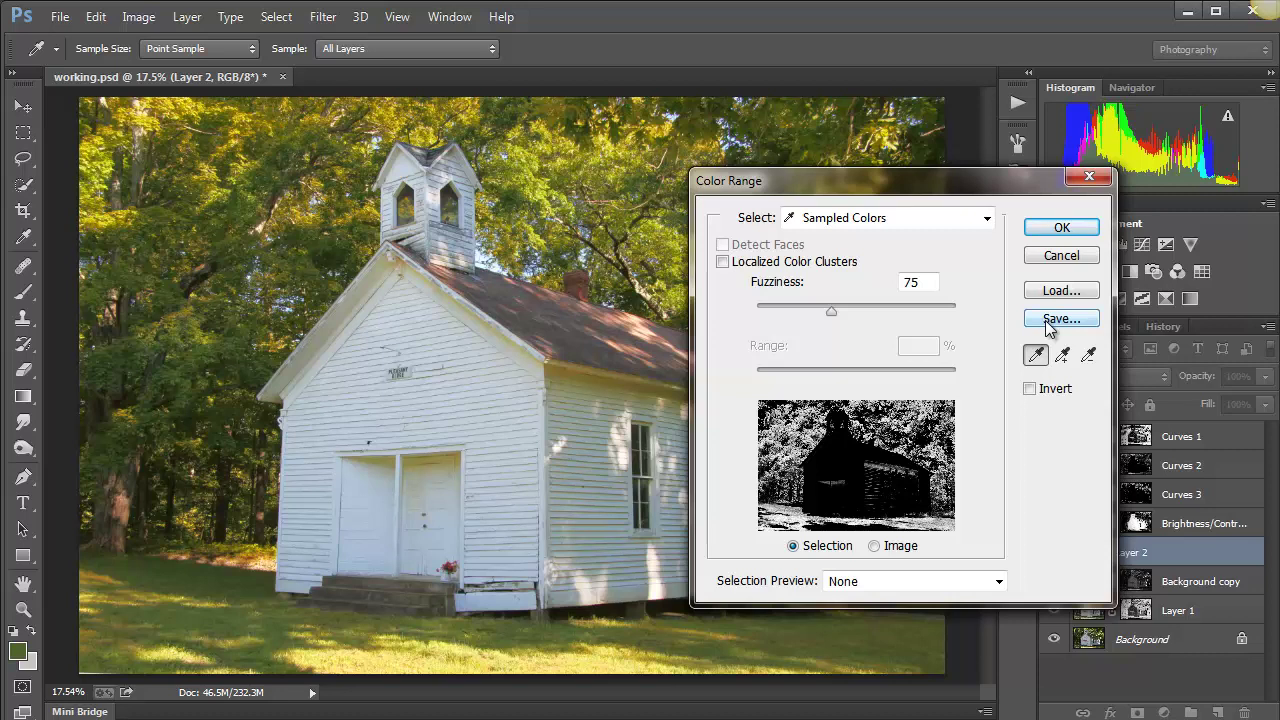
key(alt)
alt+click(1063, 257)
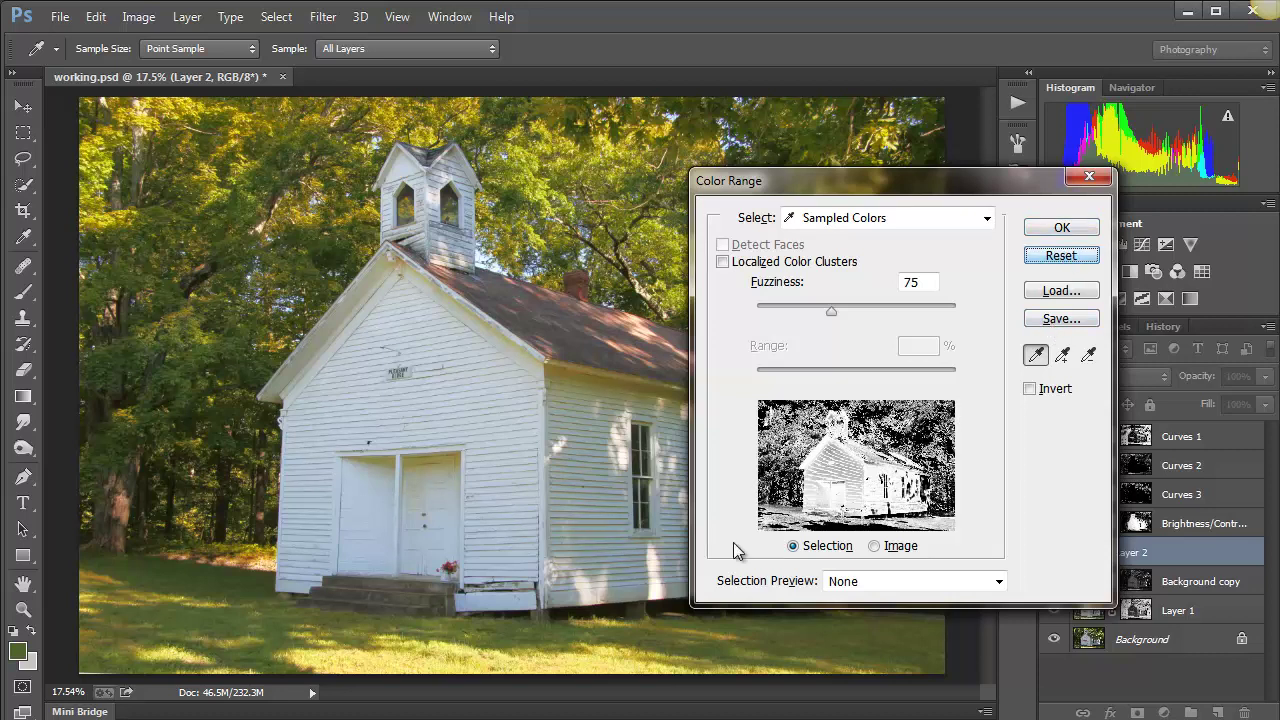
Sample the grass at fuzziness 37, add the bottom-left grass, and confirm the selection
click(471, 358)
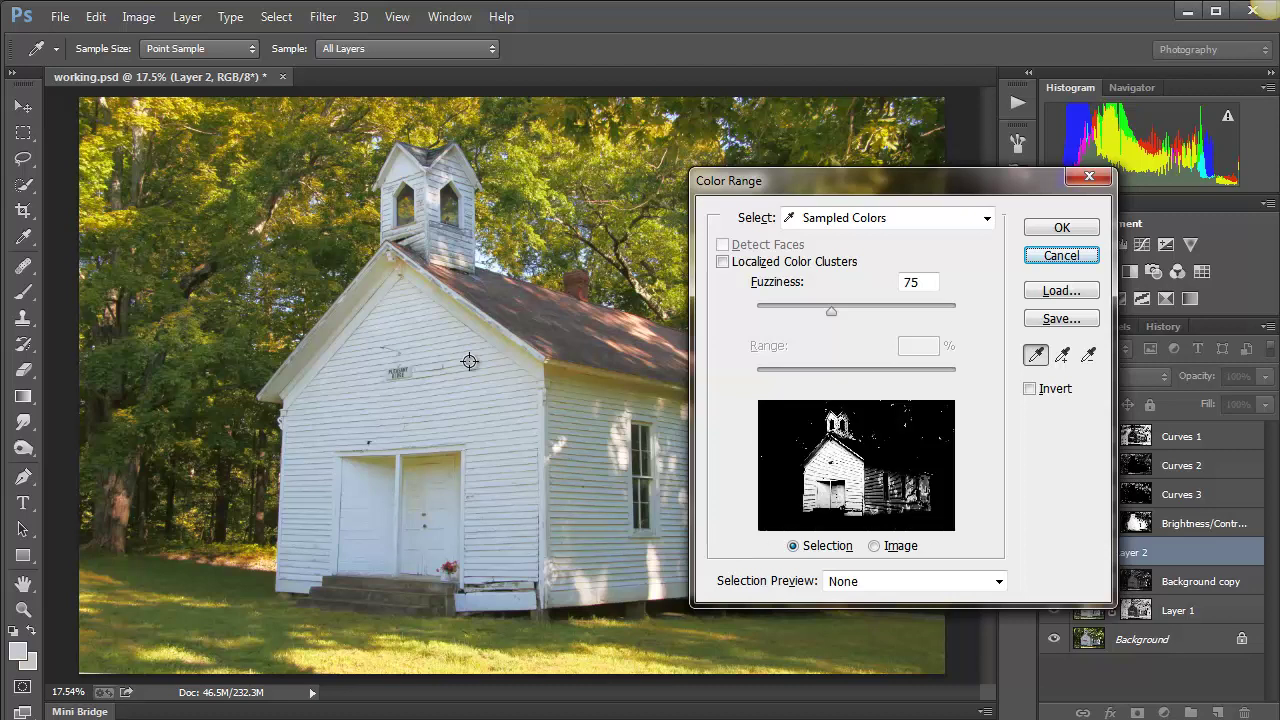
click(714, 651)
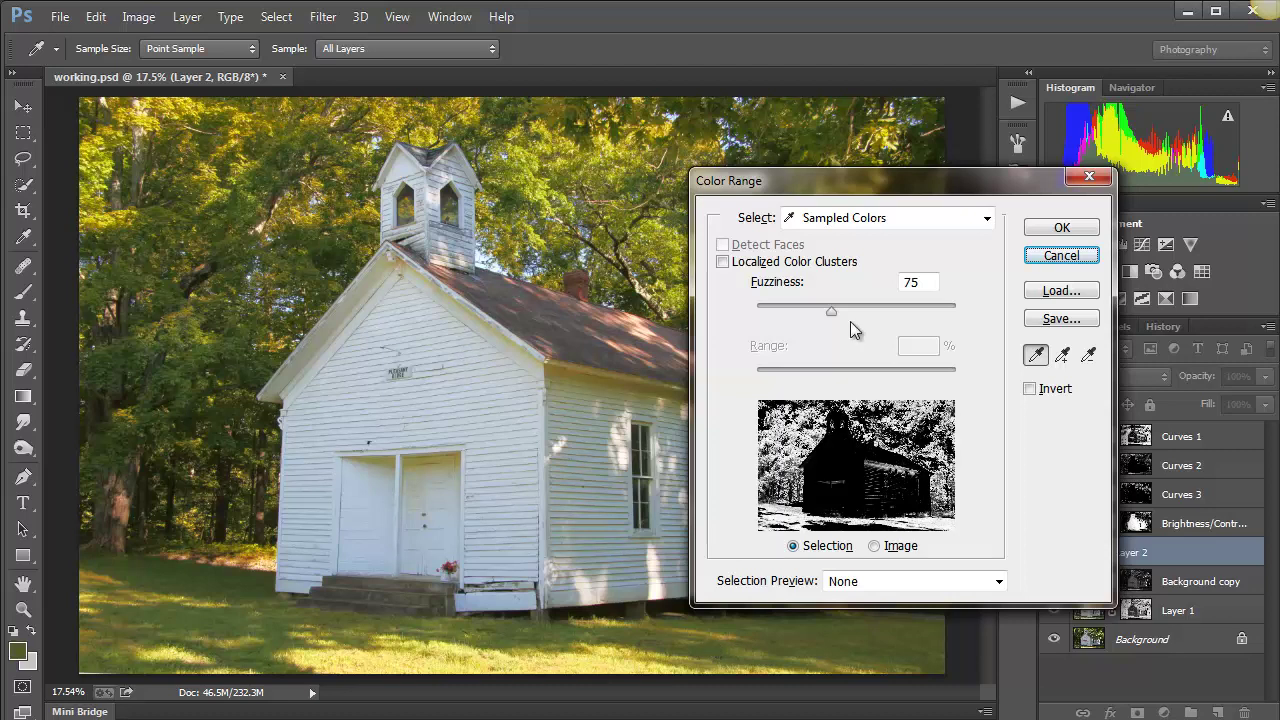
drag(831, 311, 795, 311)
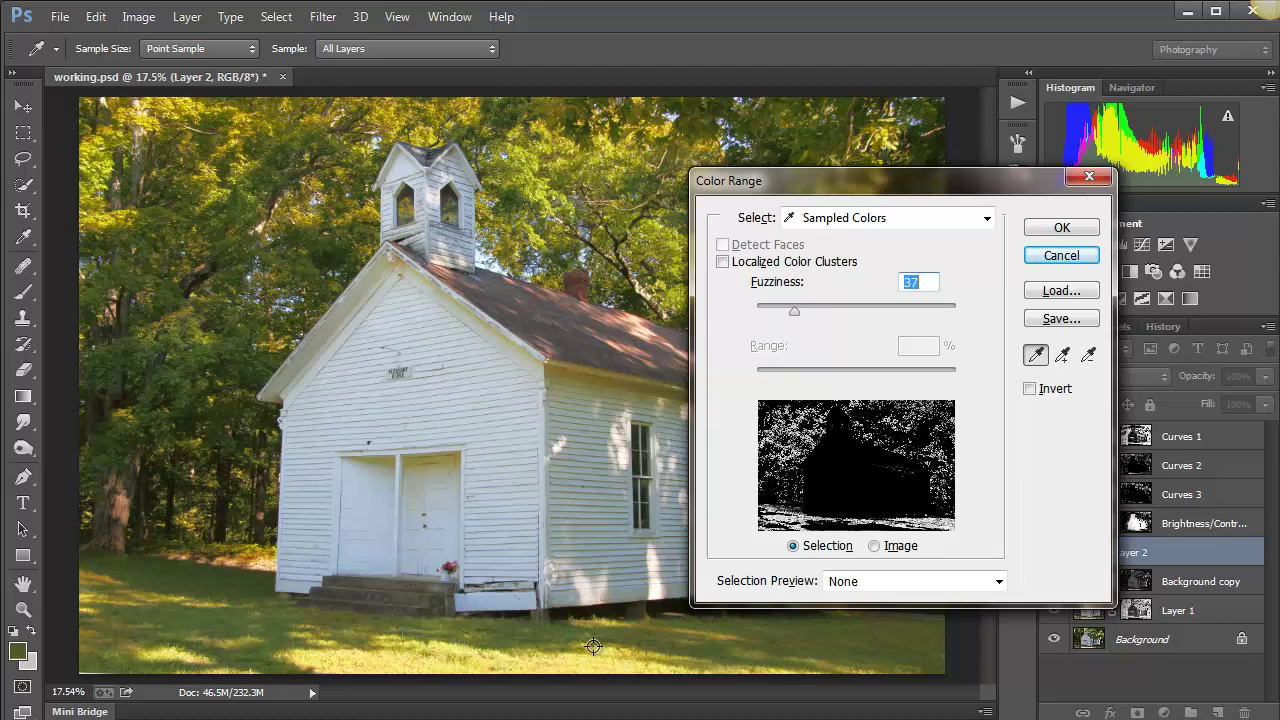
key(shift)
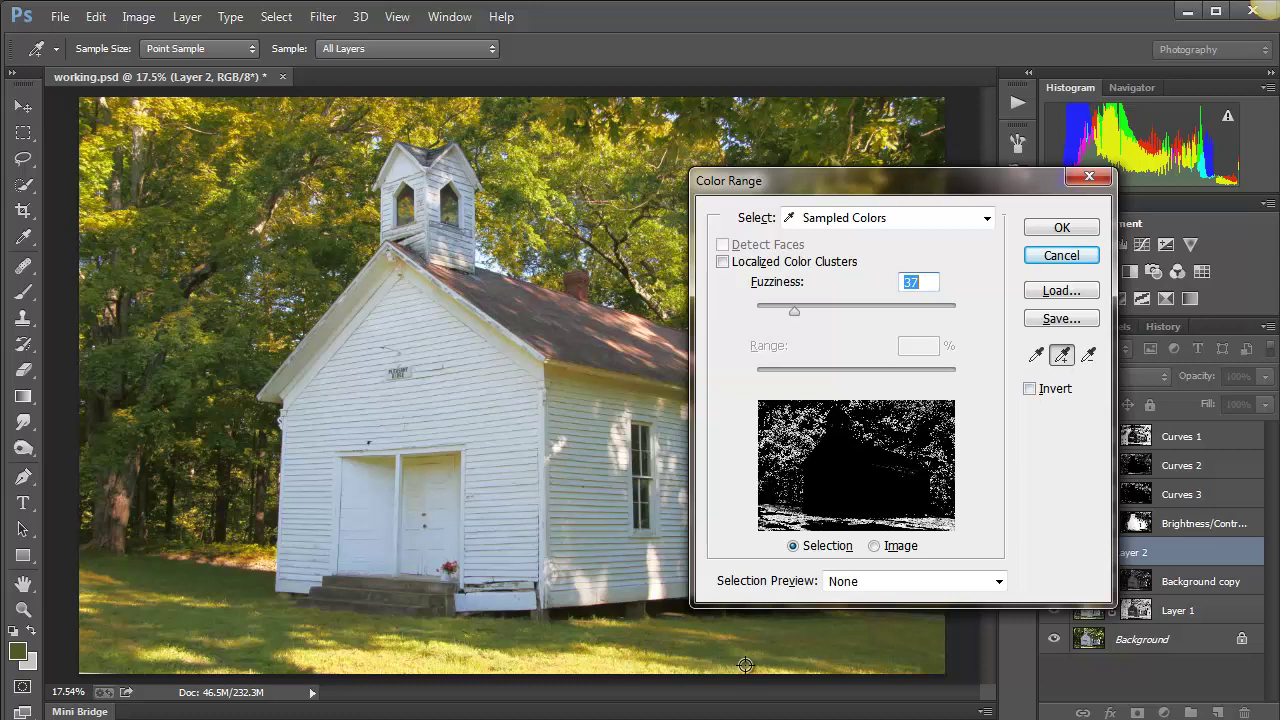
click(125, 669)
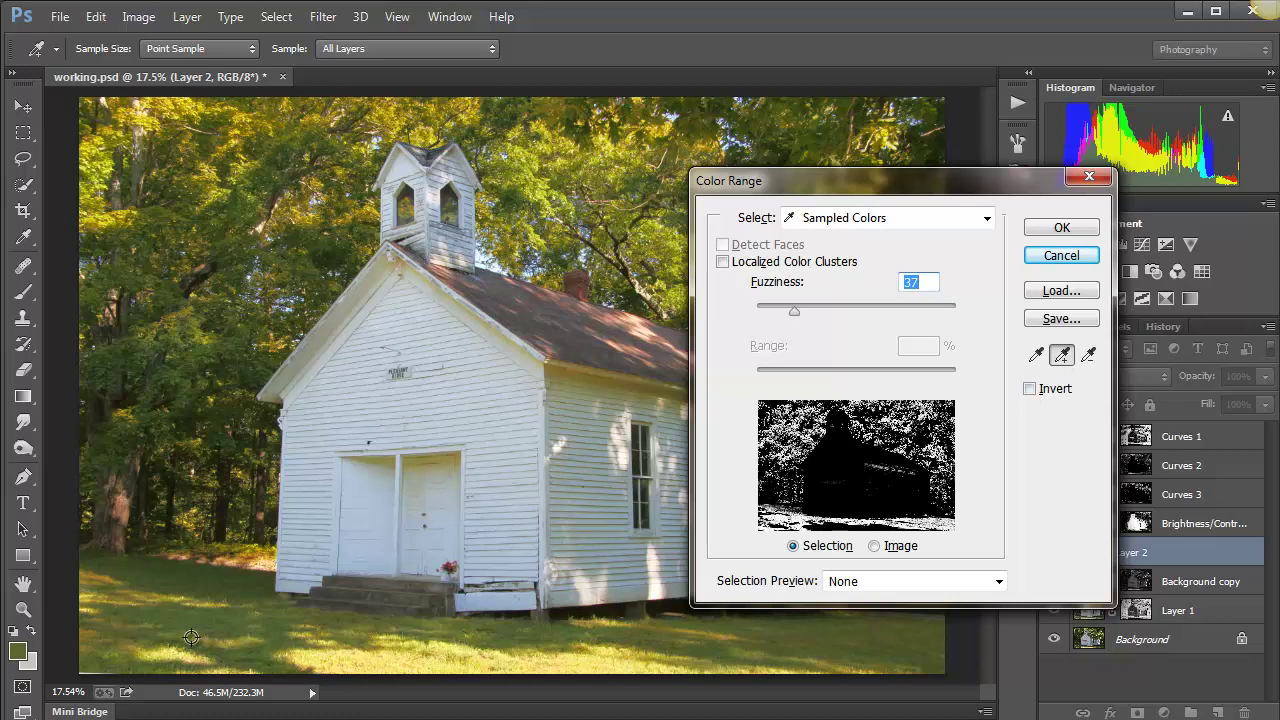
click(1048, 232)
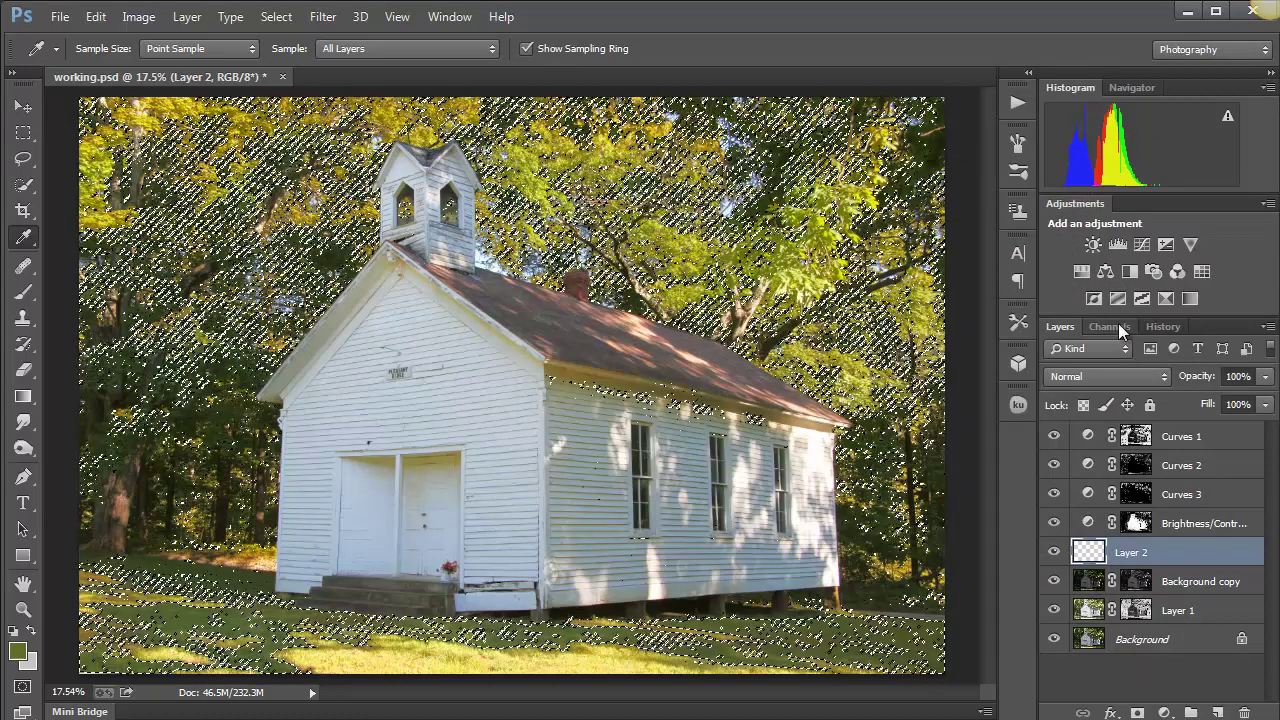
Add a Curves 4 adjustment on the grass selection and lift the Green midtones slightly
click(1143, 247)
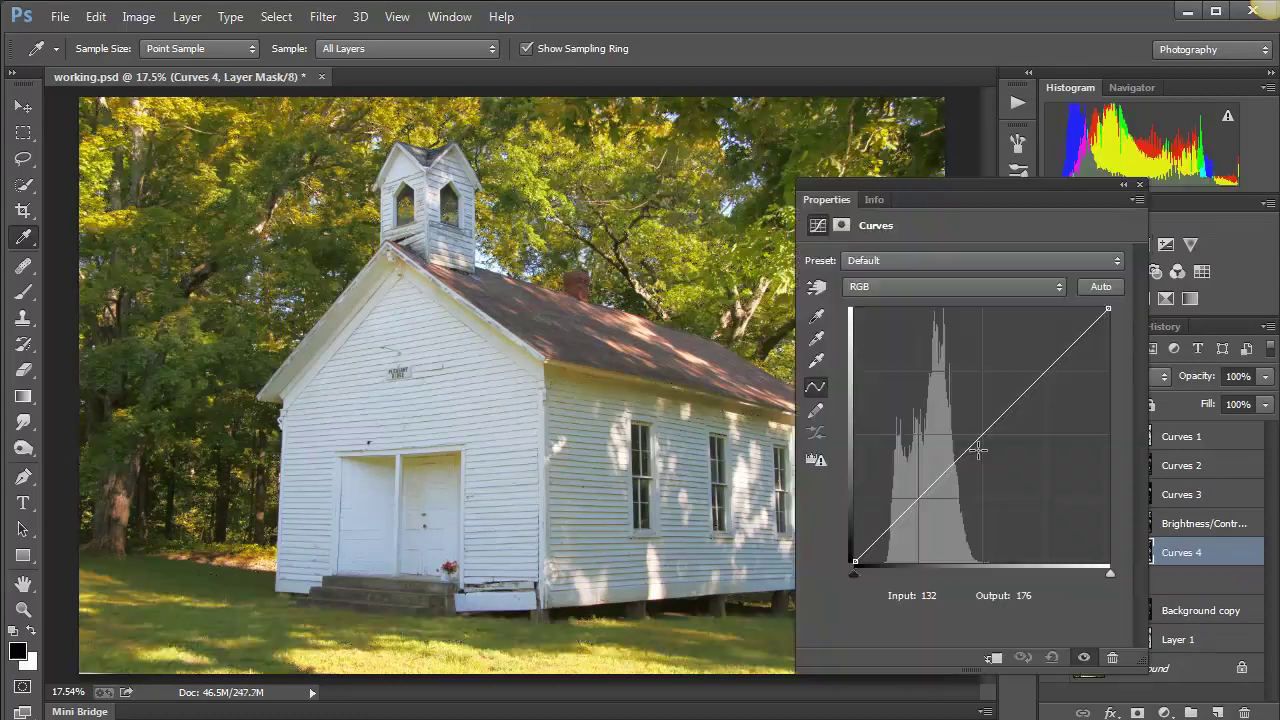
click(913, 290)
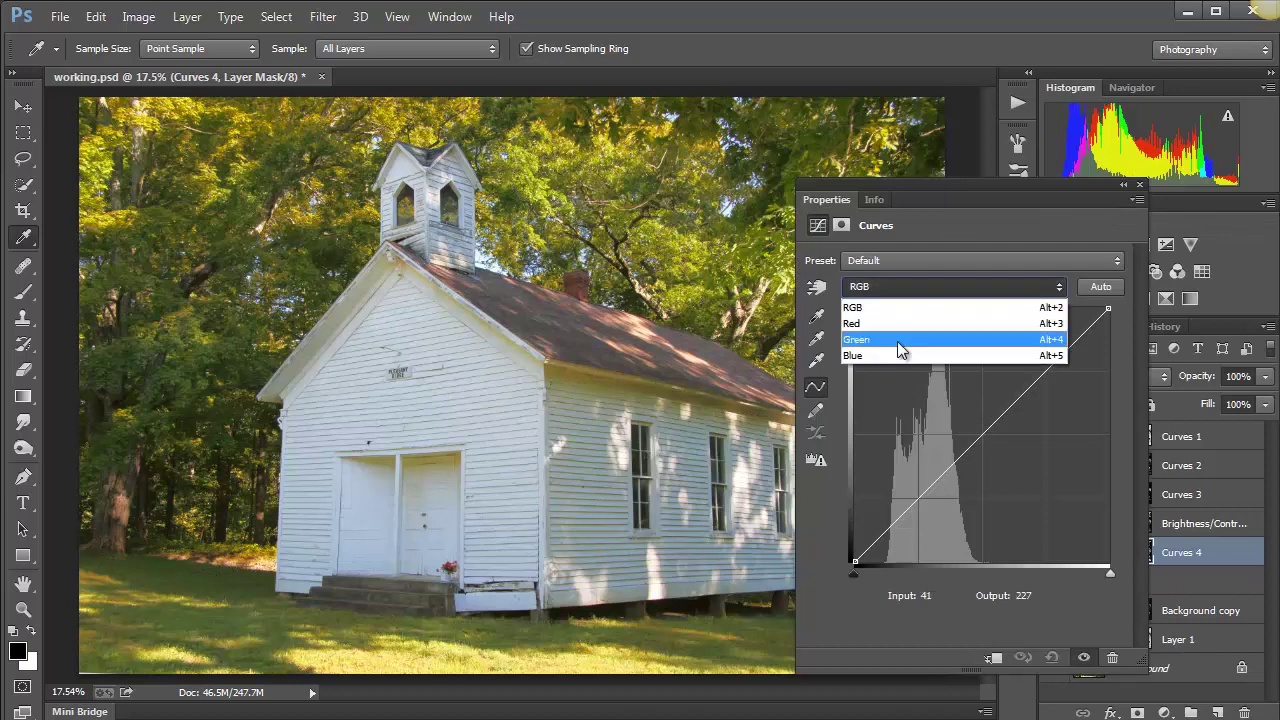
click(905, 348)
drag(982, 444, 972, 431)
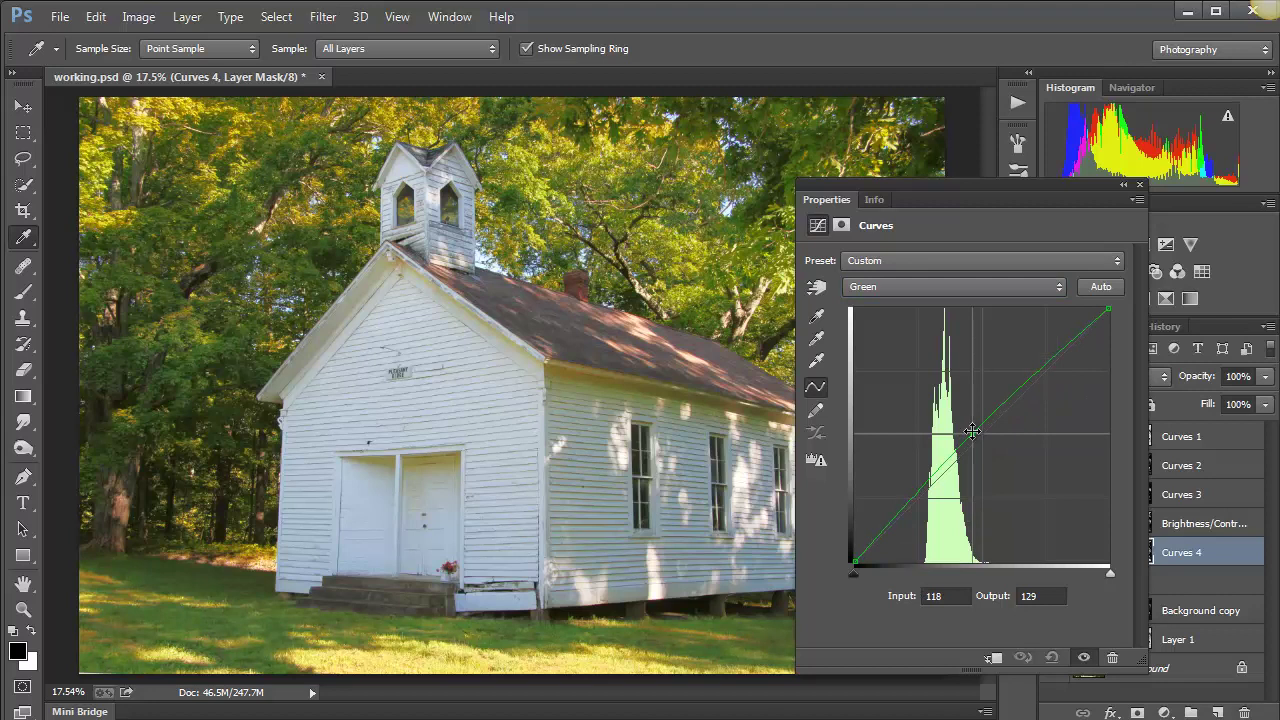
Lower the Red midtones slightly and drop Blue to Output 117 at Input 138
click(966, 286)
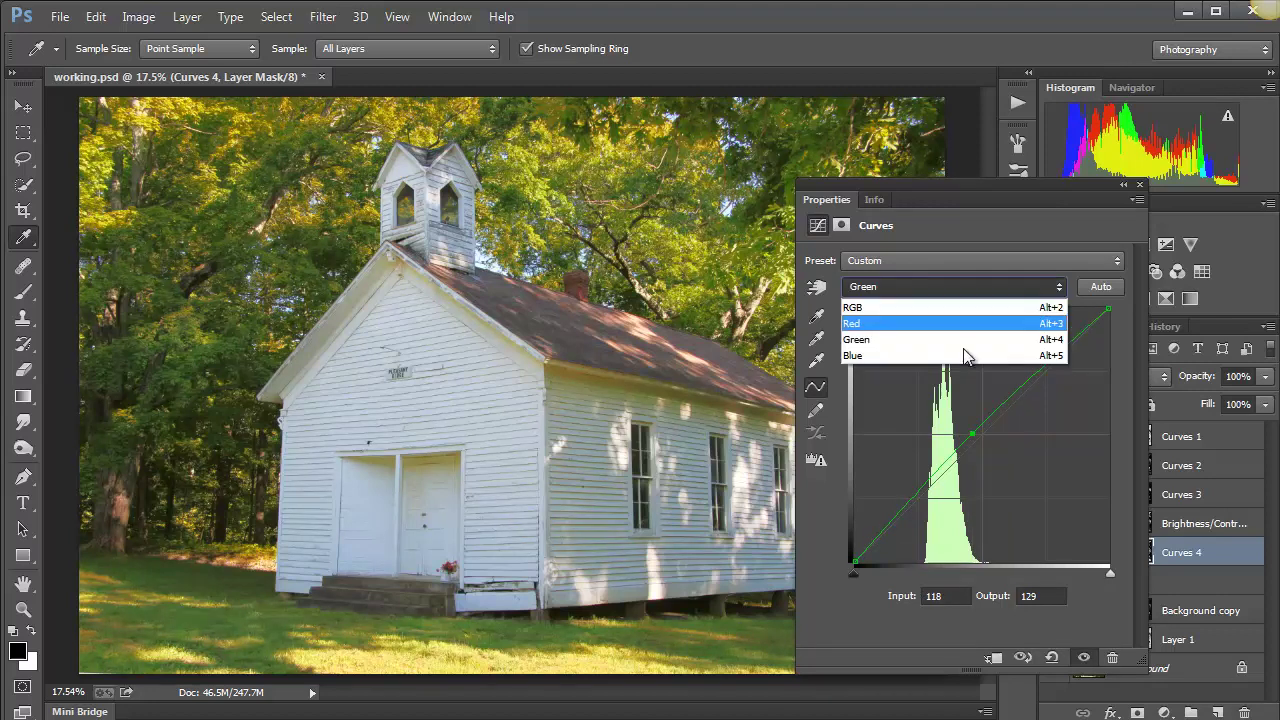
click(962, 323)
drag(980, 443, 983, 445)
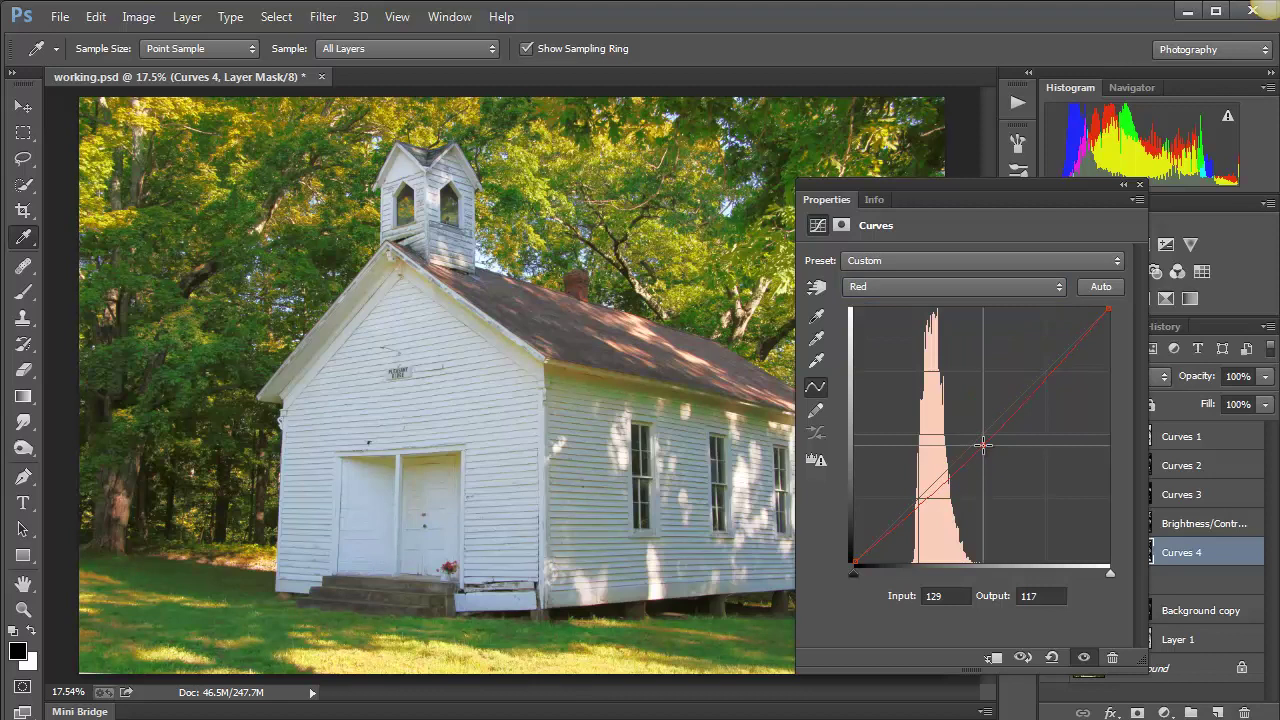
click(950, 288)
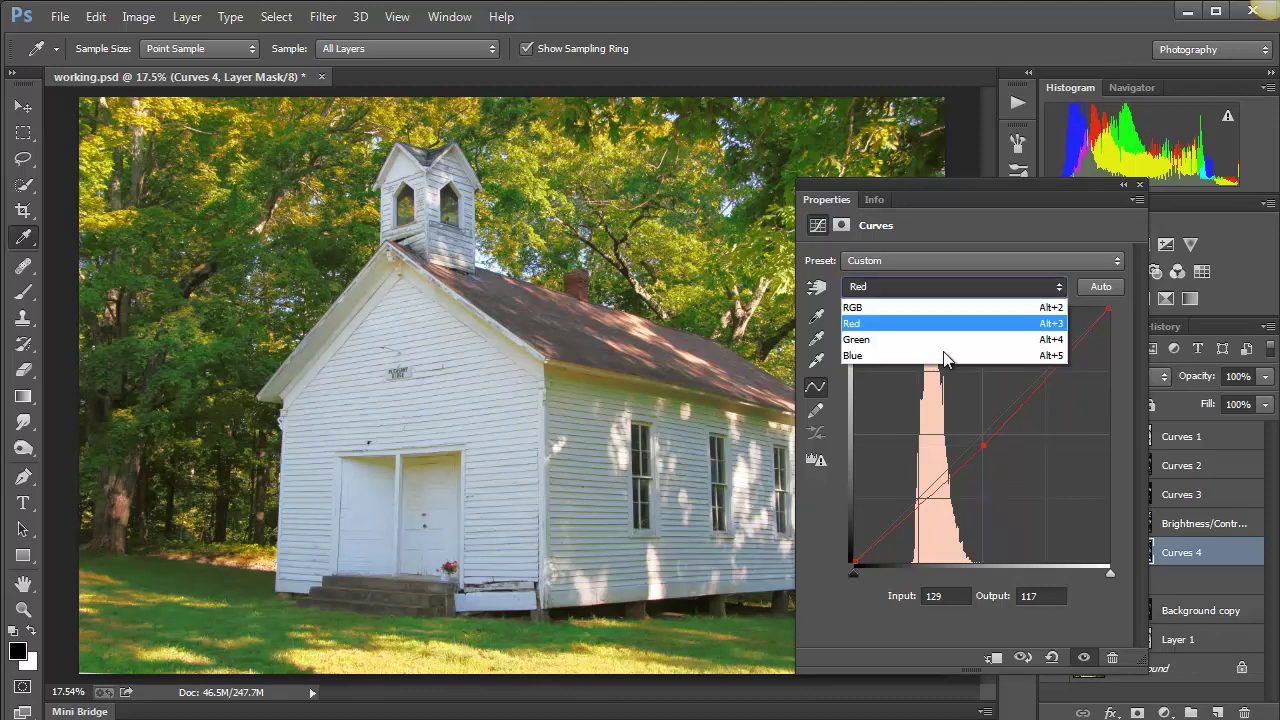
click(945, 356)
drag(983, 432, 992, 444)
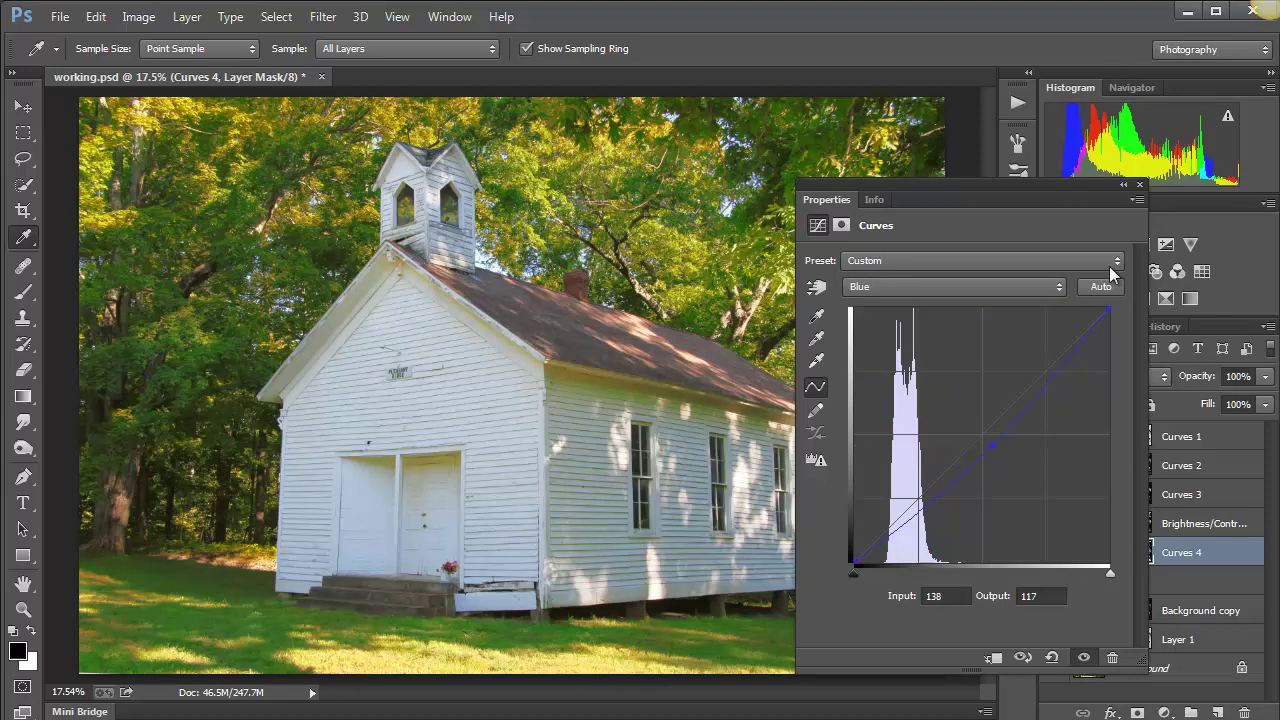
click(1139, 185)
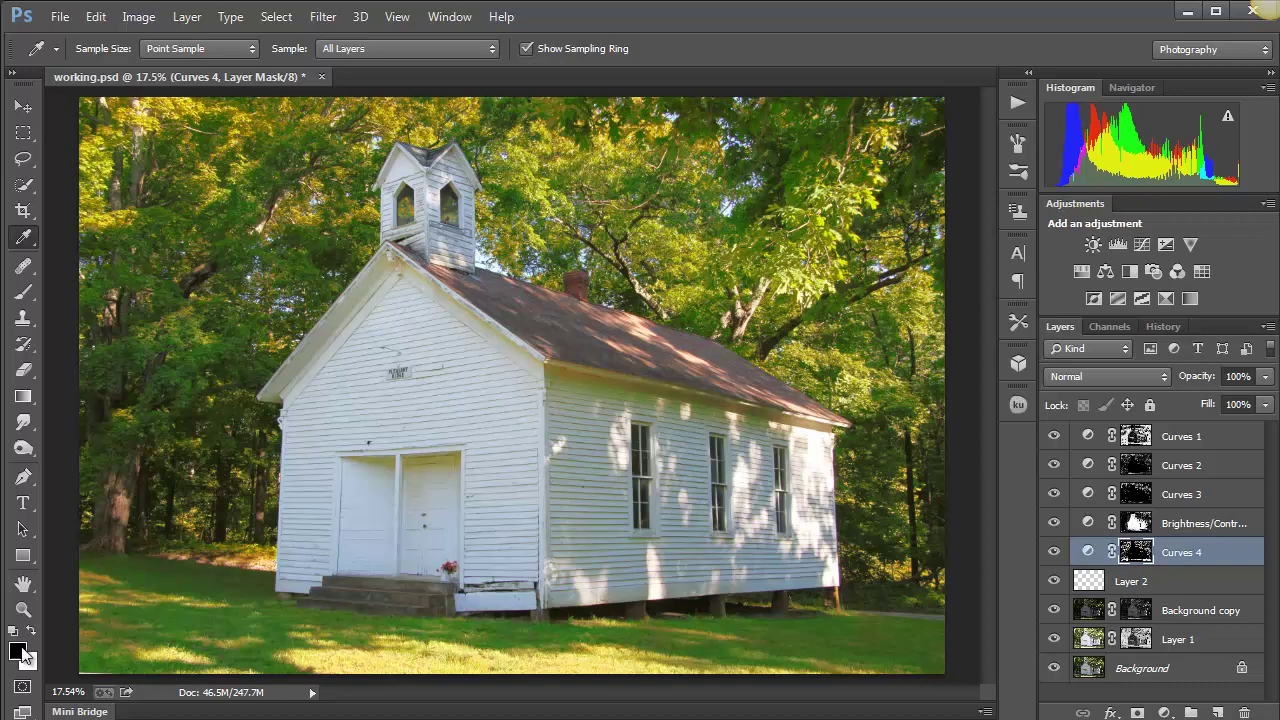
Set the Brush to 35% opacity and toggle Curves 4 to compare, leaving it hidden
click(30, 298)
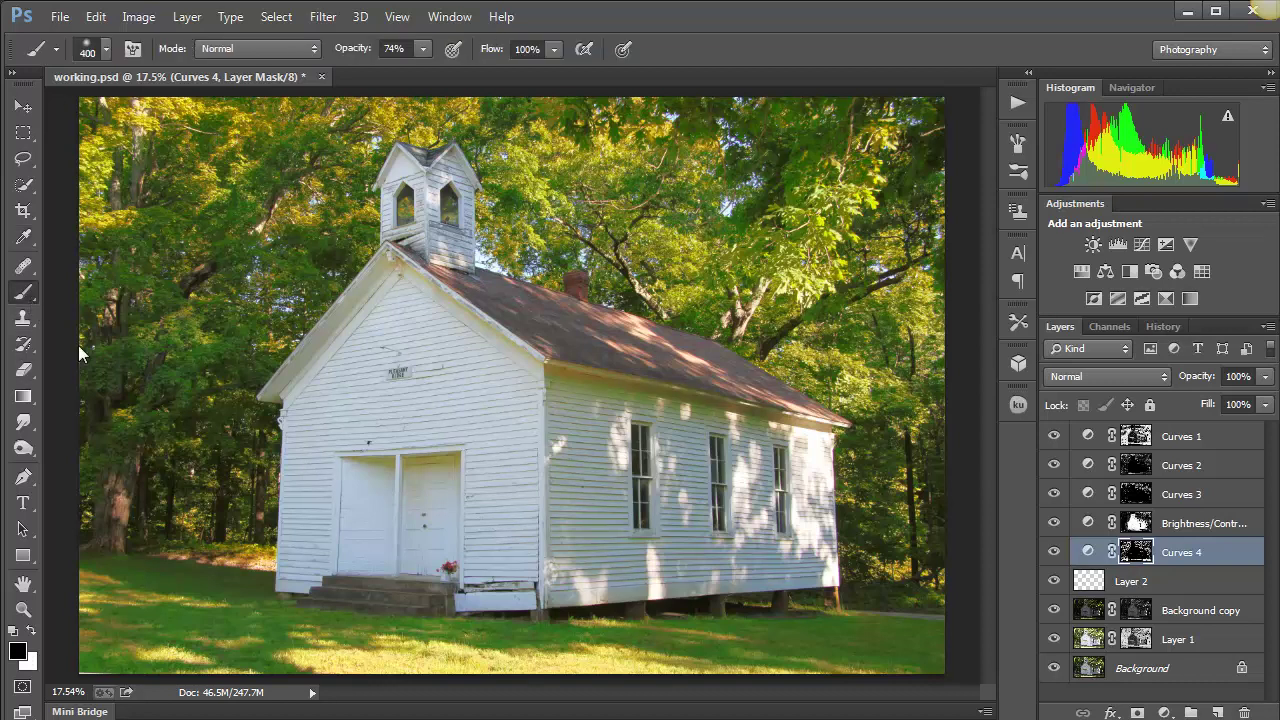
click(423, 48)
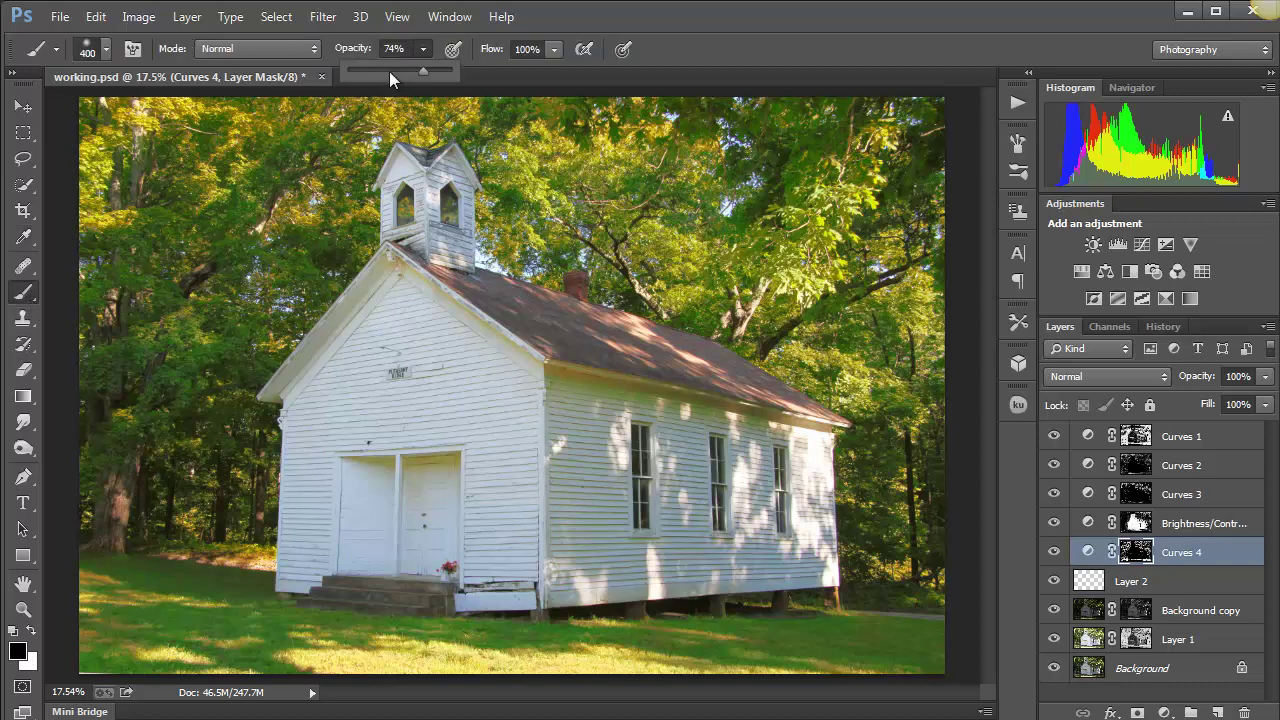
click(490, 630)
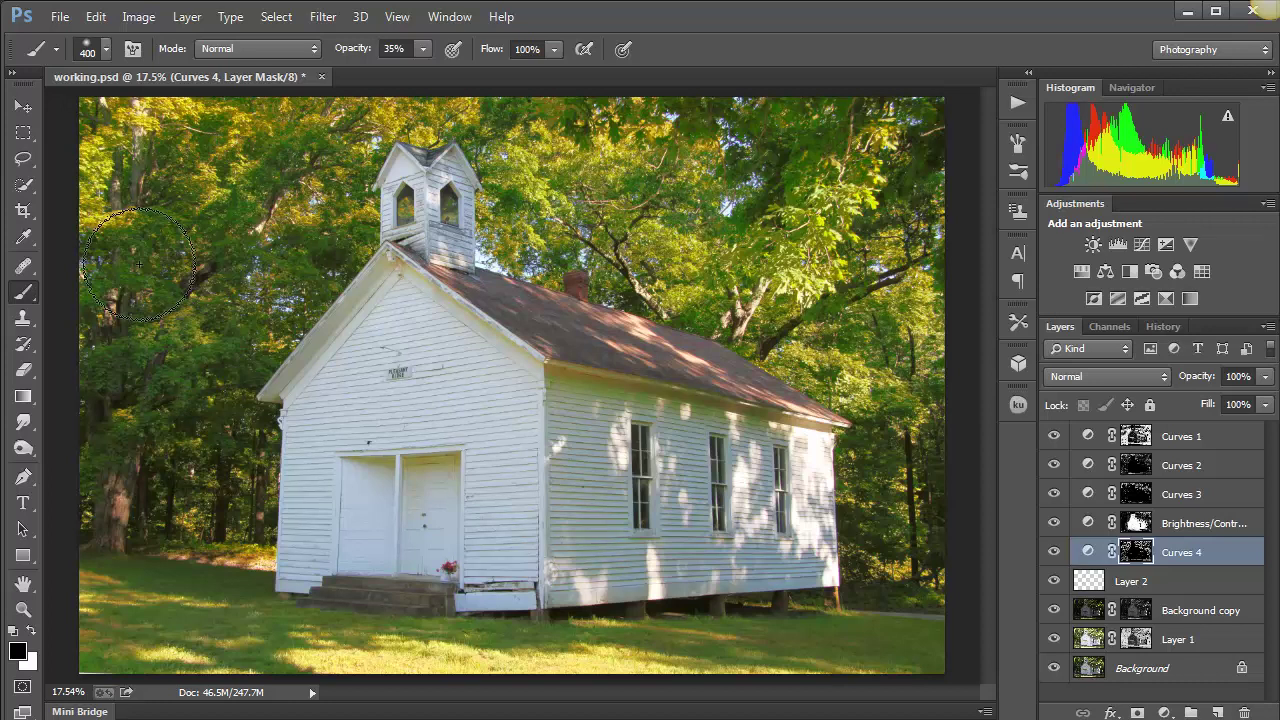
click(1054, 552)
click(1054, 552)
click(1054, 552)
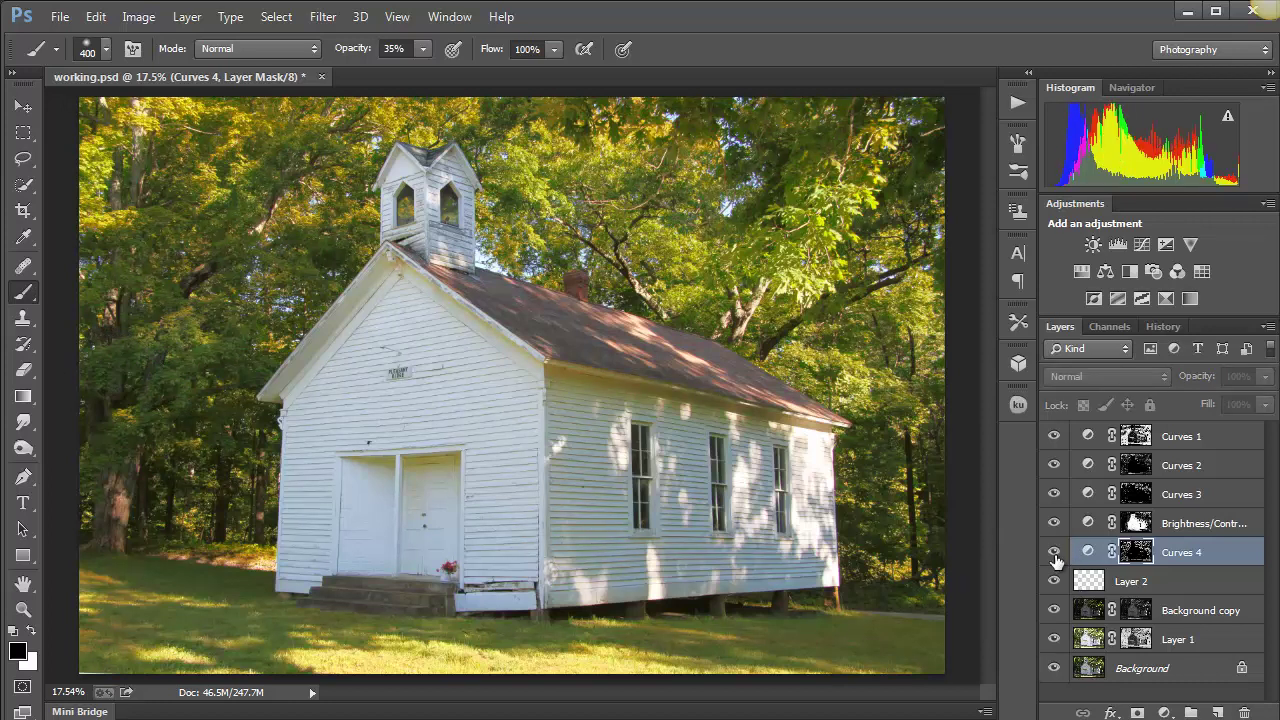
Show Curves 4, then preview the photo without Background copy and without Layer 1
click(1054, 552)
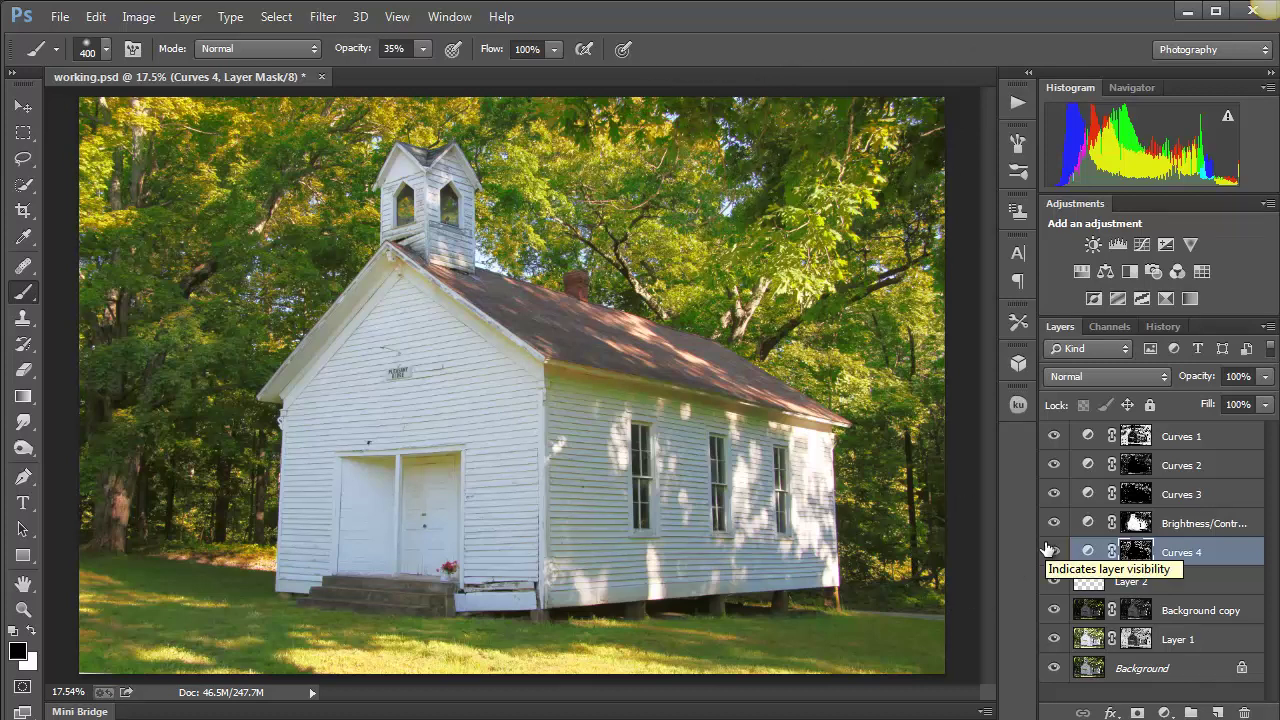
click(1090, 612)
click(1054, 609)
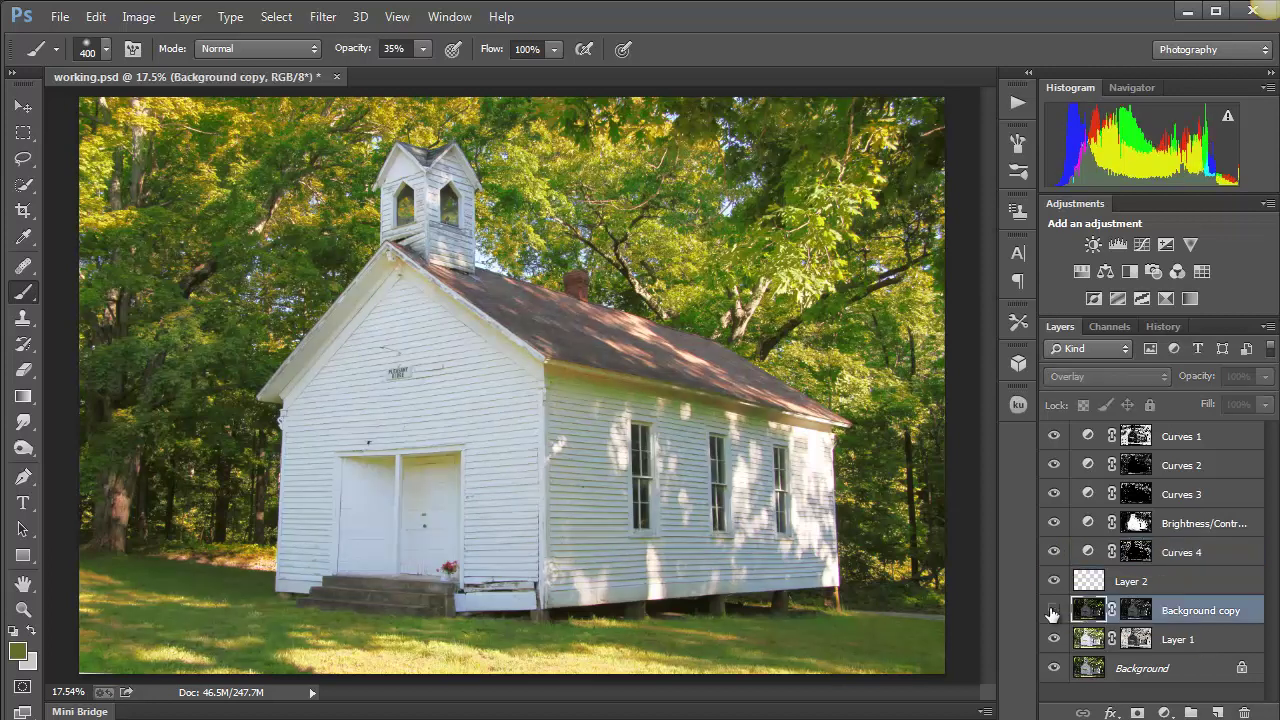
click(1054, 609)
click(1052, 640)
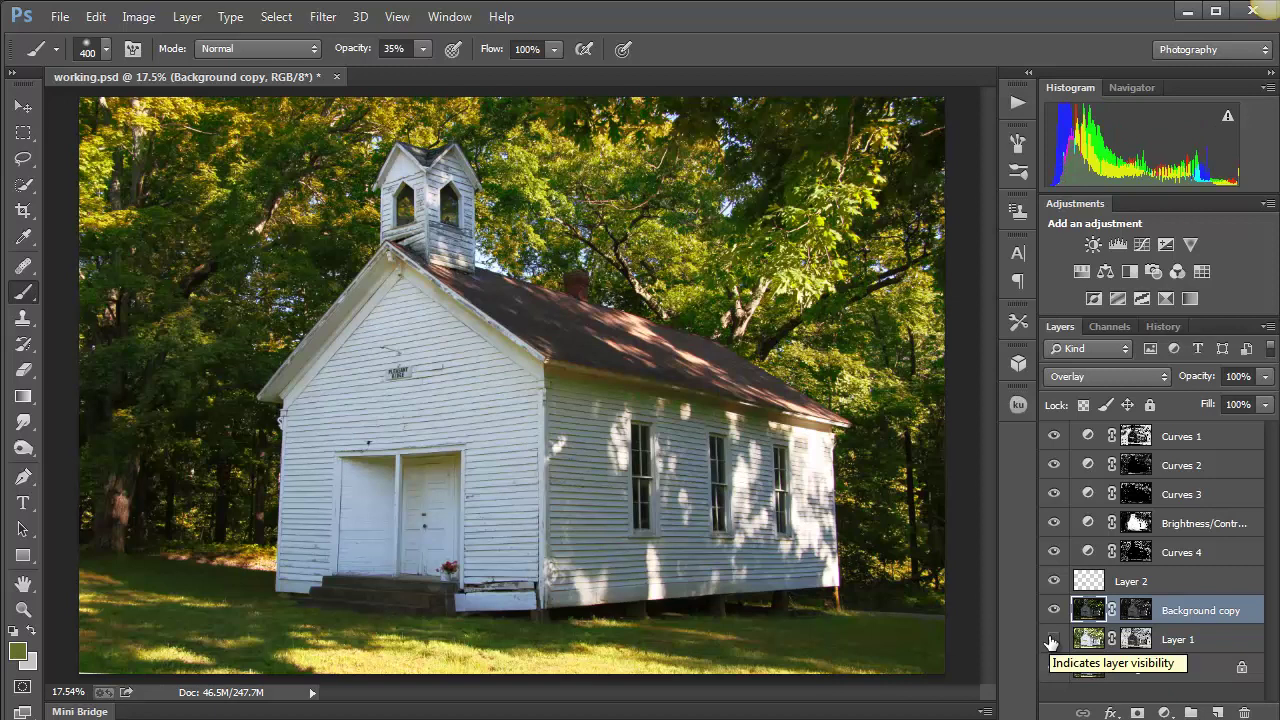
click(1052, 641)
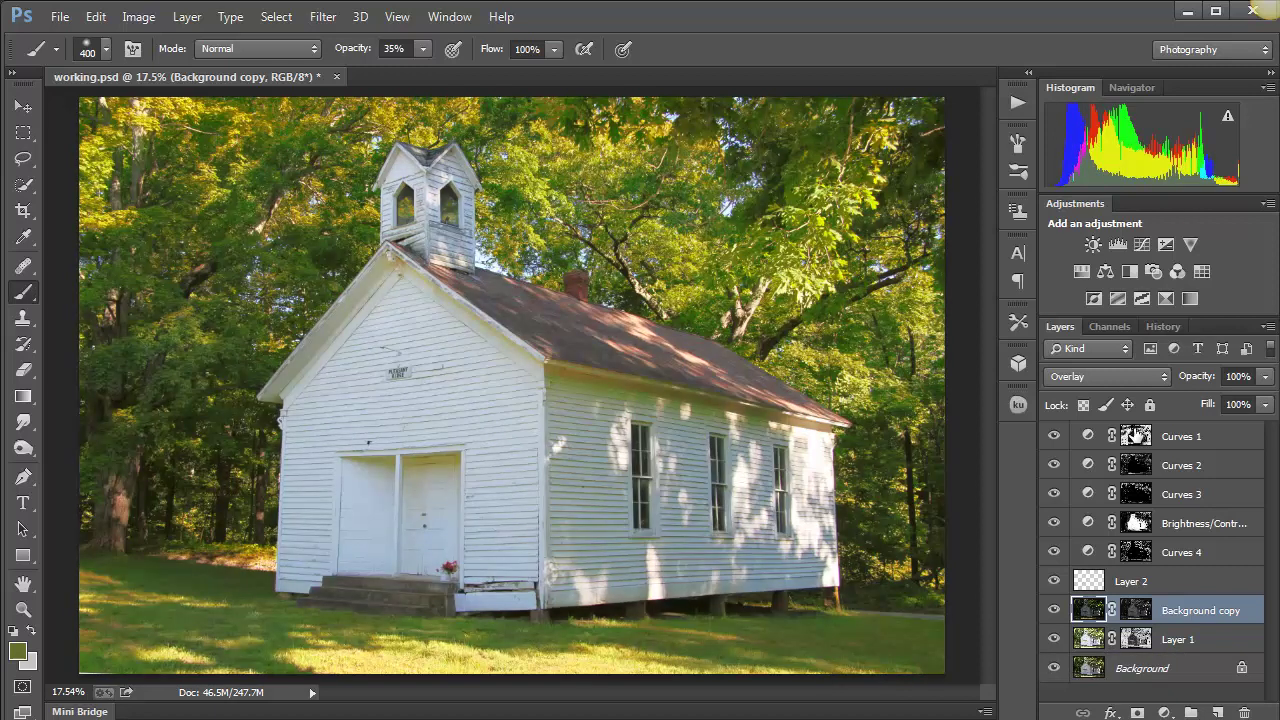
Lower Curves 1 opacity to 68% and Curves 2 to 49%
key(alt+period)
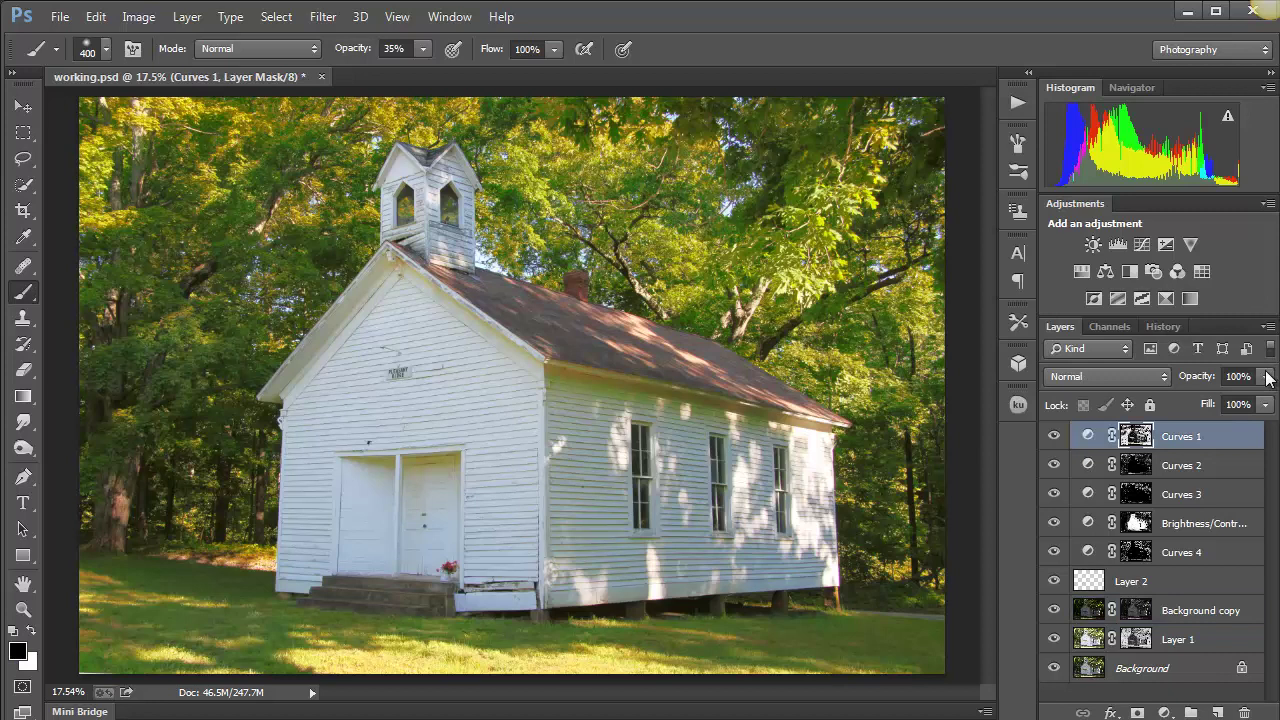
click(1265, 376)
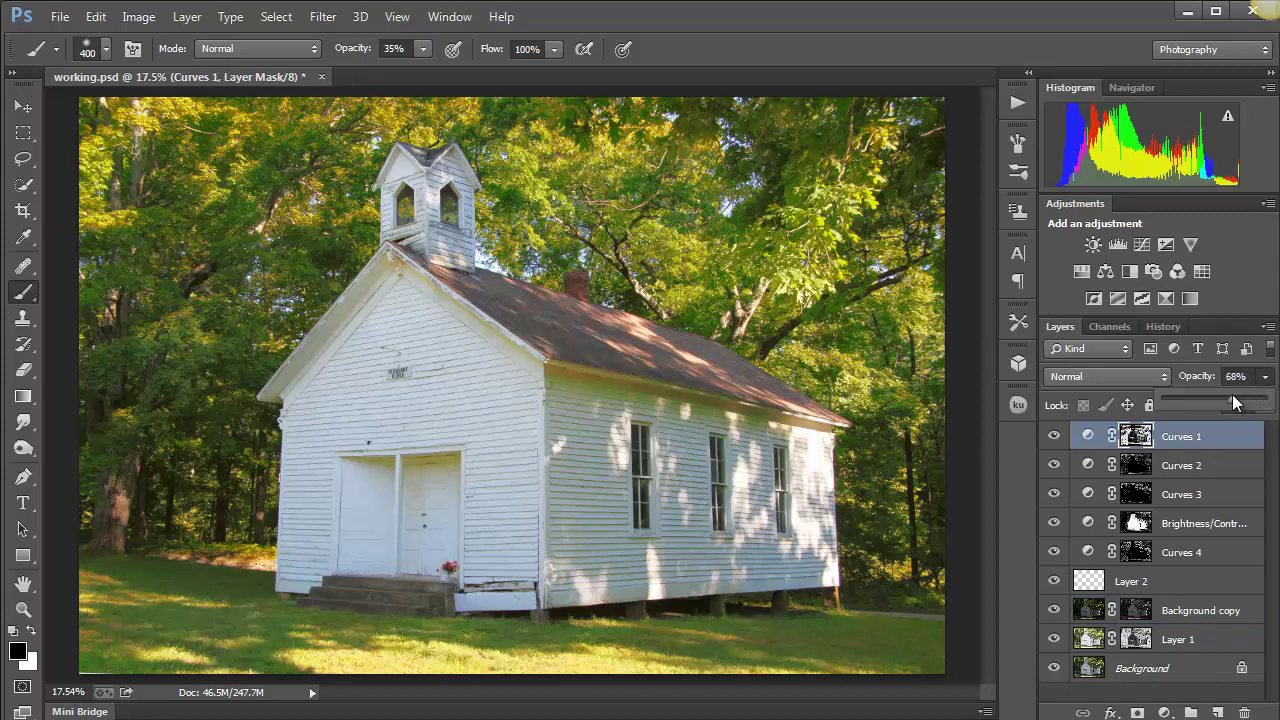
click(1226, 452)
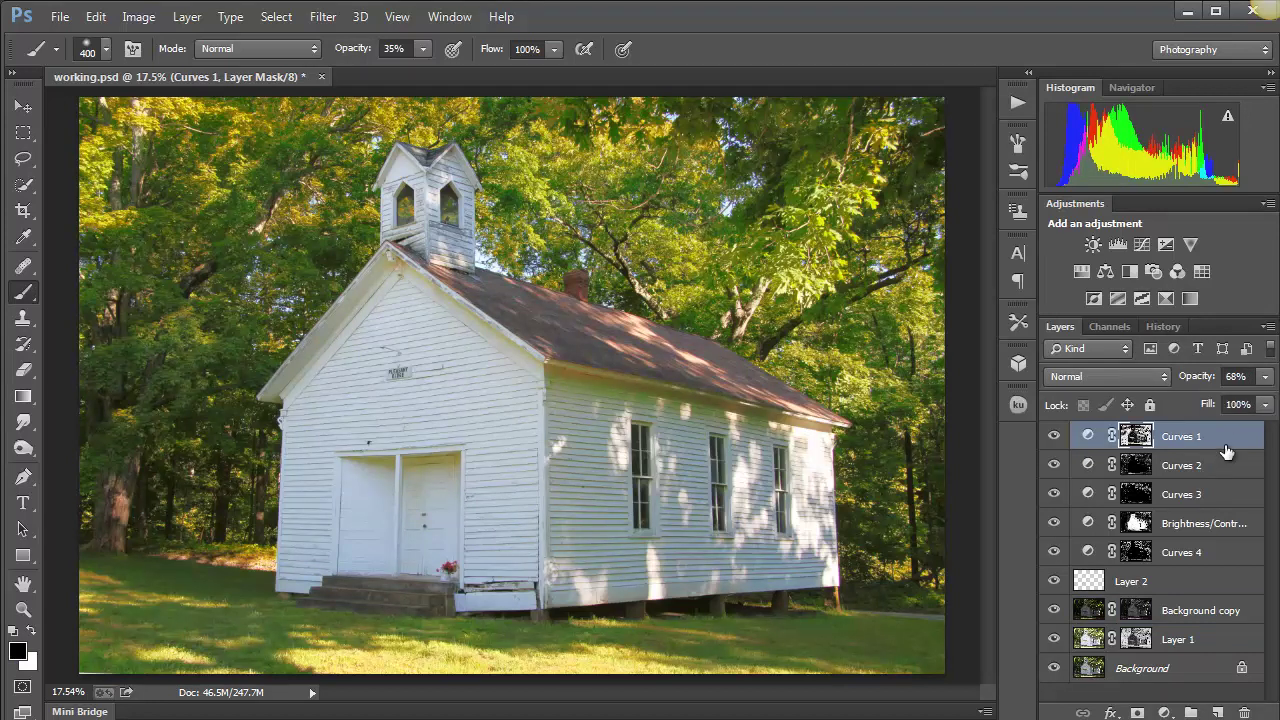
key(alt+bracketleft)
click(1265, 376)
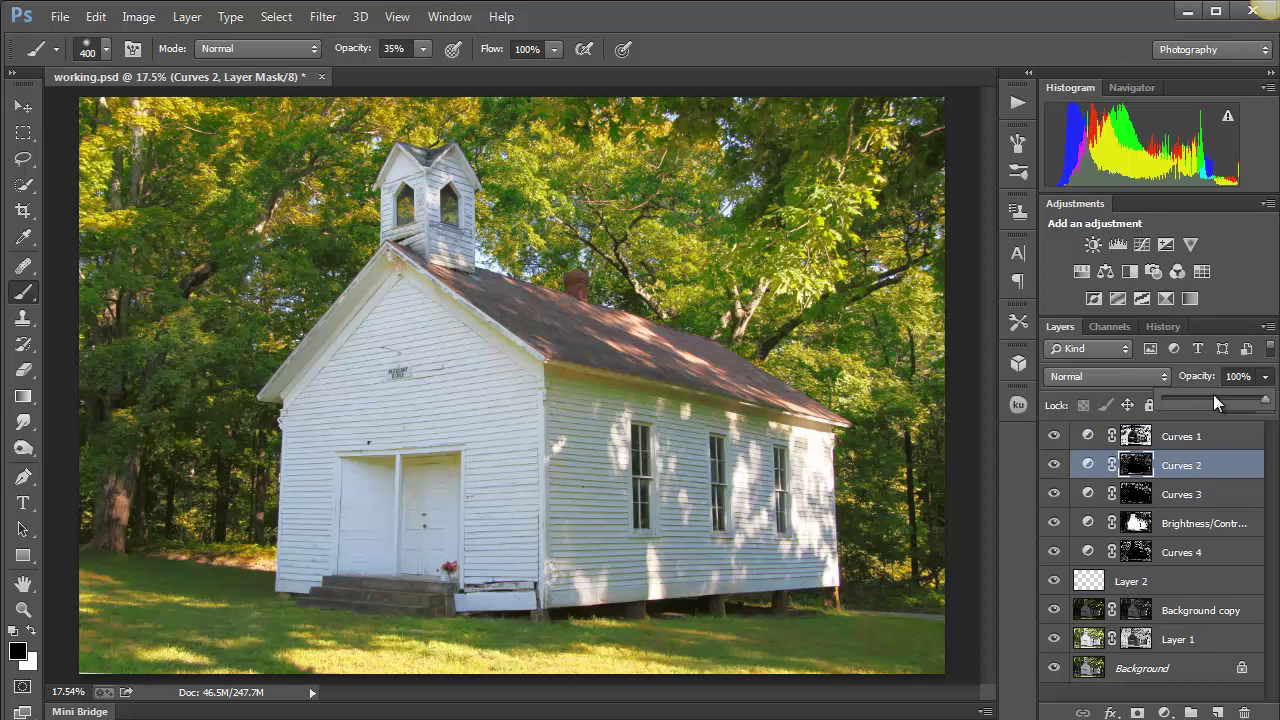
click(1213, 397)
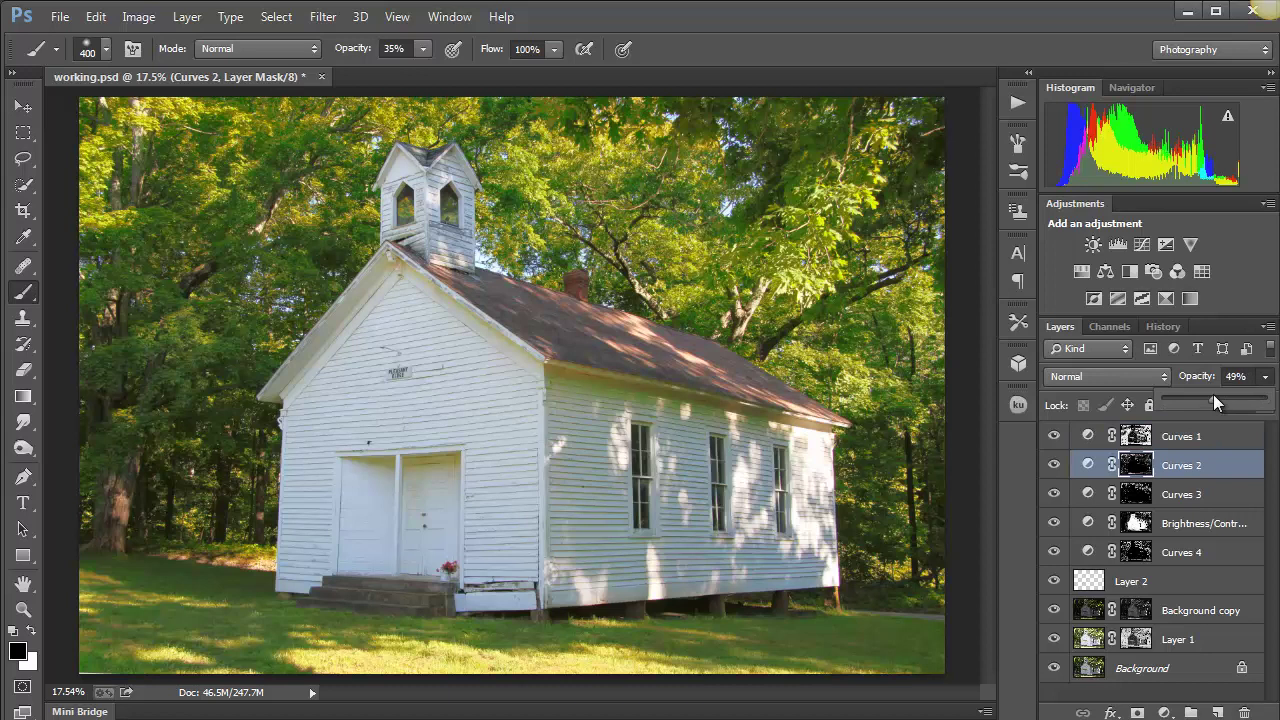
click(1201, 497)
Lower Curves 3 opacity to 51%, Brightness/Contrast 1 to 55%, and Curves 4 to 56%
click(1201, 494)
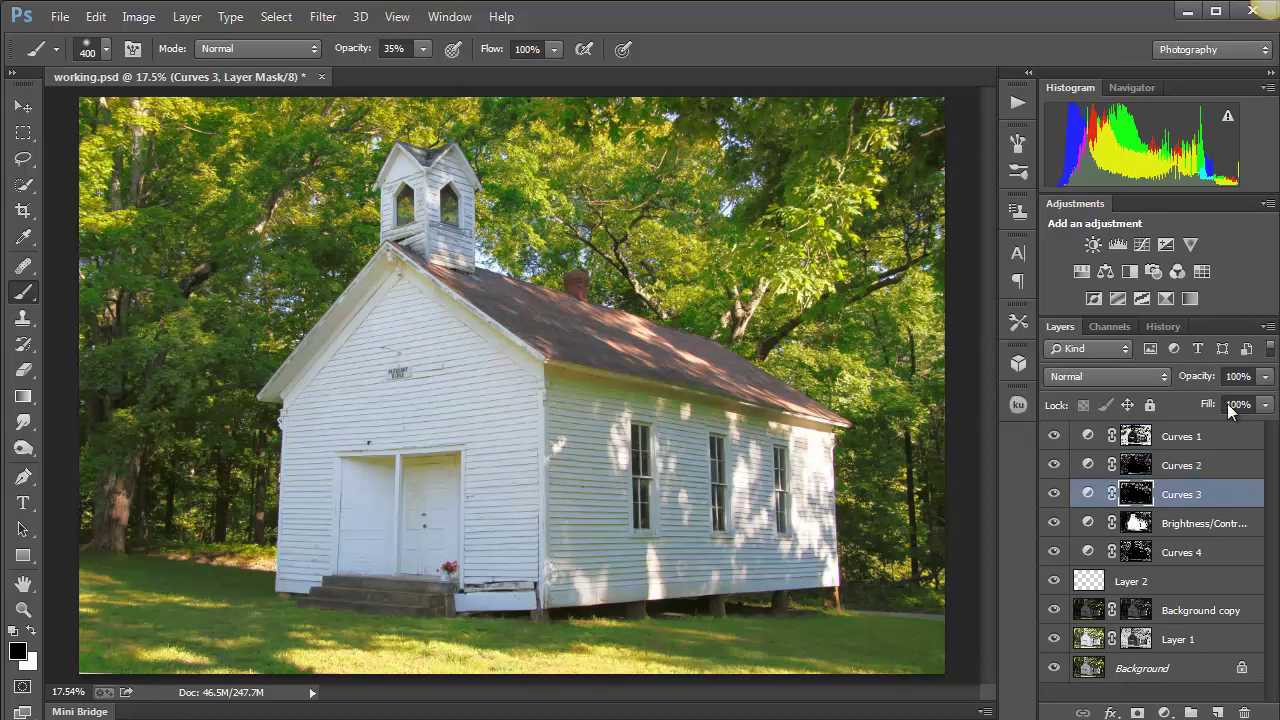
click(1265, 376)
click(1215, 396)
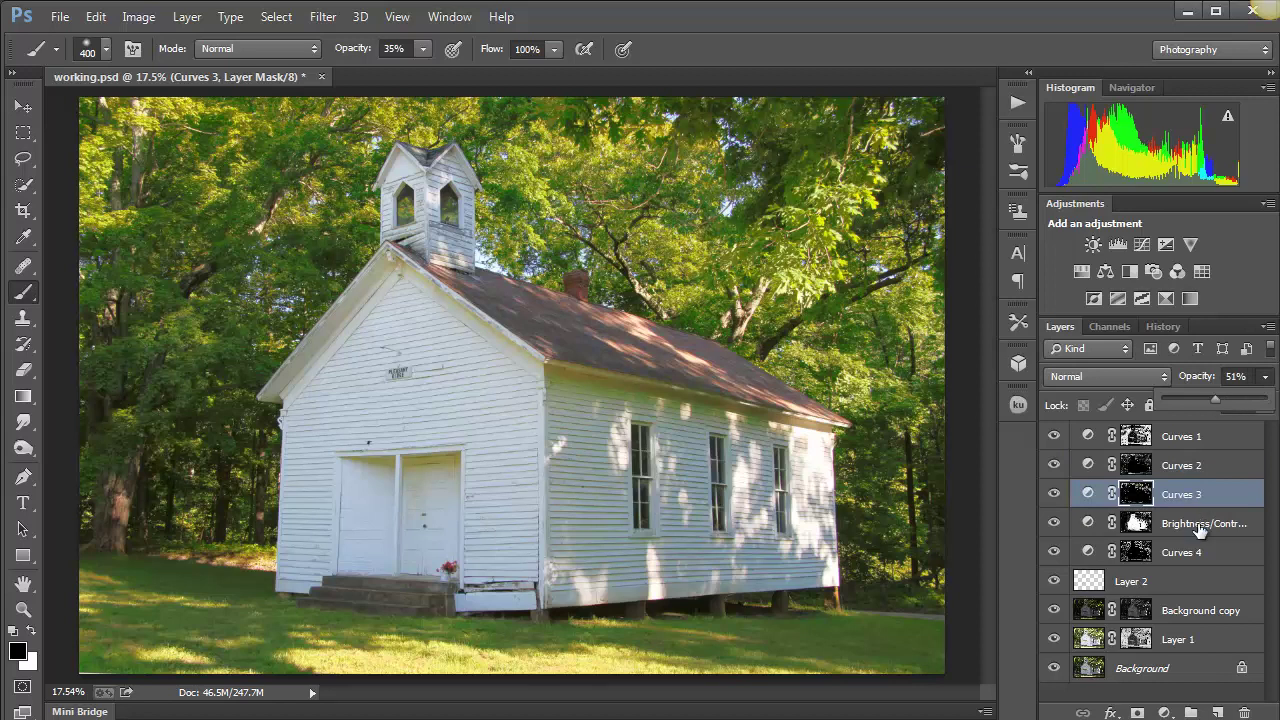
click(1199, 530)
click(1265, 376)
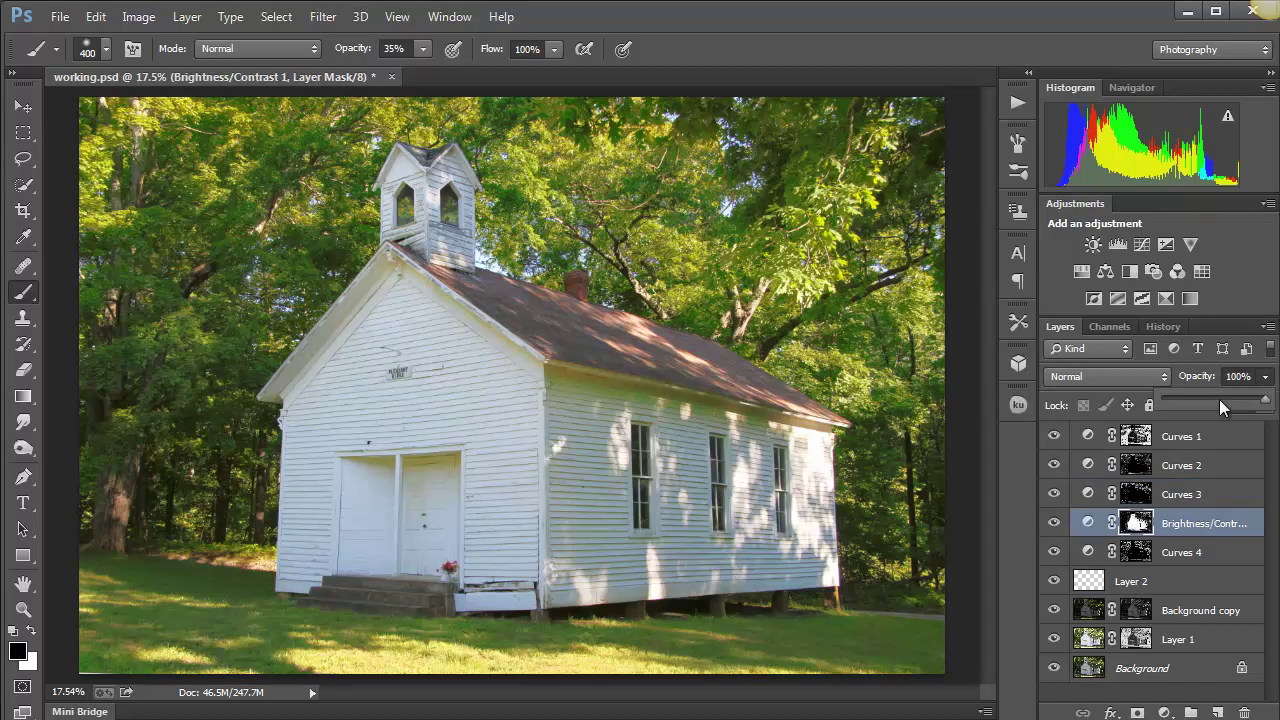
click(1219, 399)
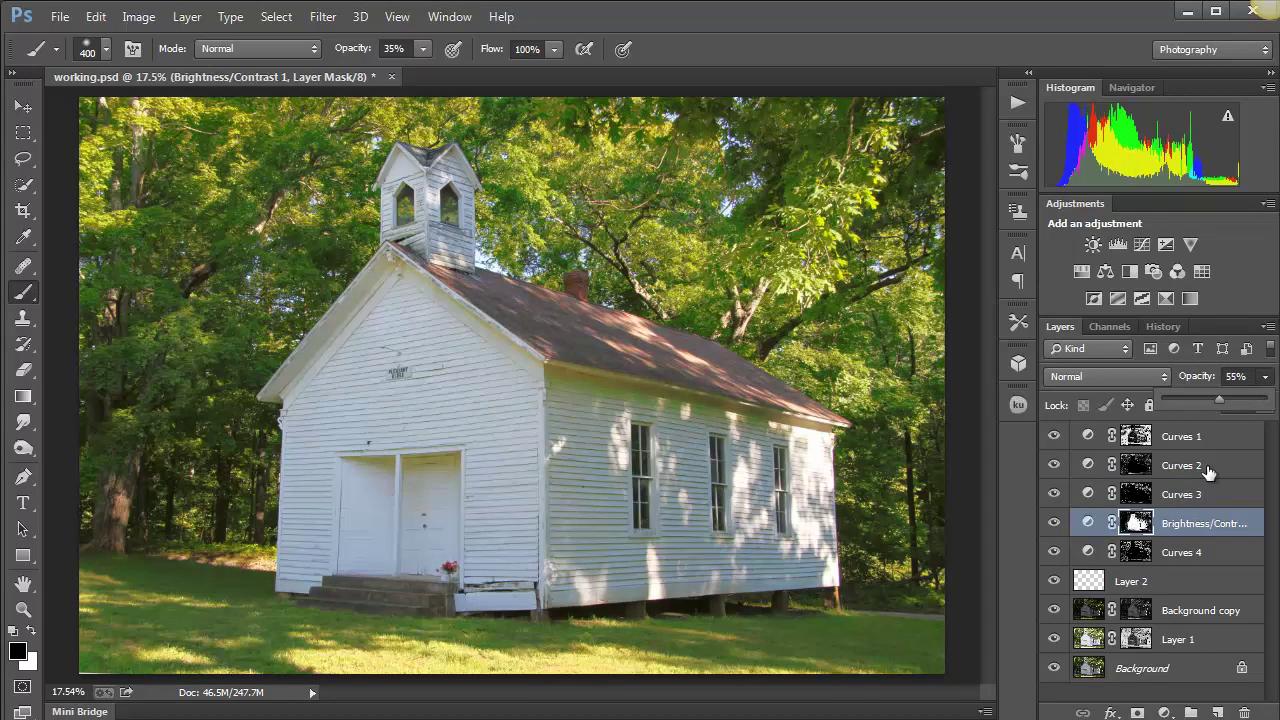
click(1196, 556)
click(1265, 376)
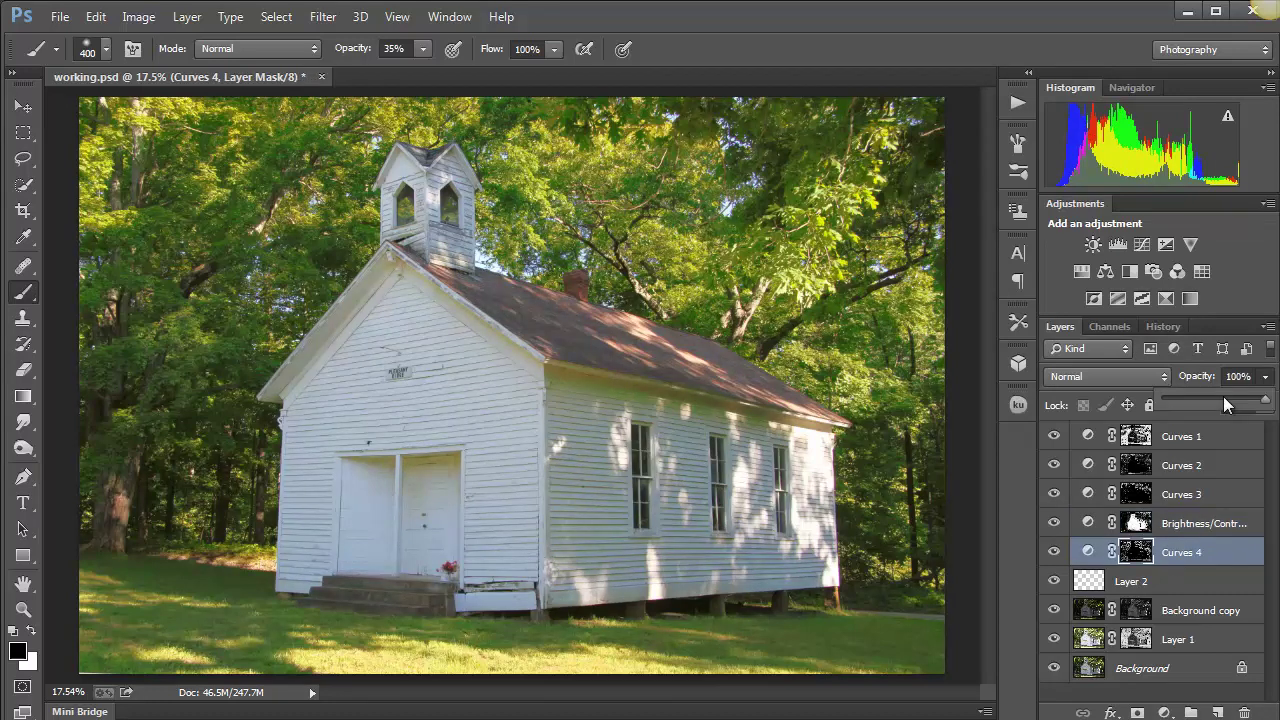
click(1220, 397)
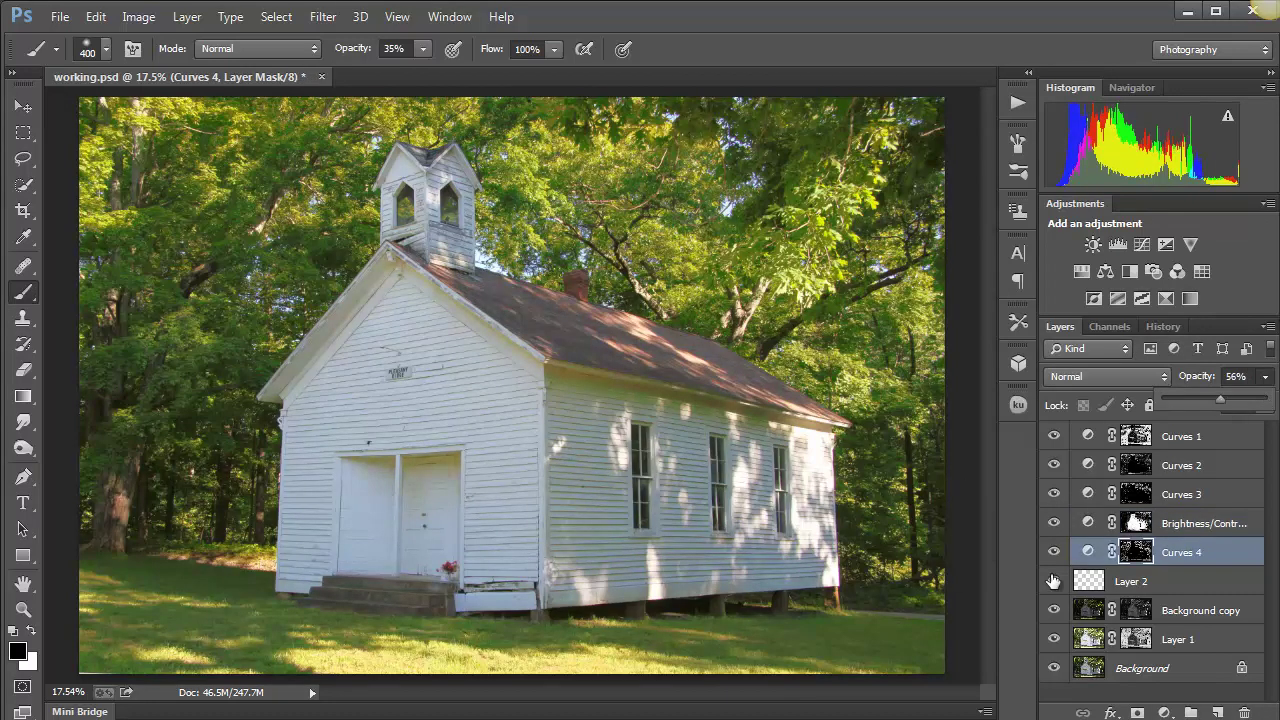
Hide Layer 1 and the layers above it to compare against the original, then show Layer 1 again
click(1053, 639)
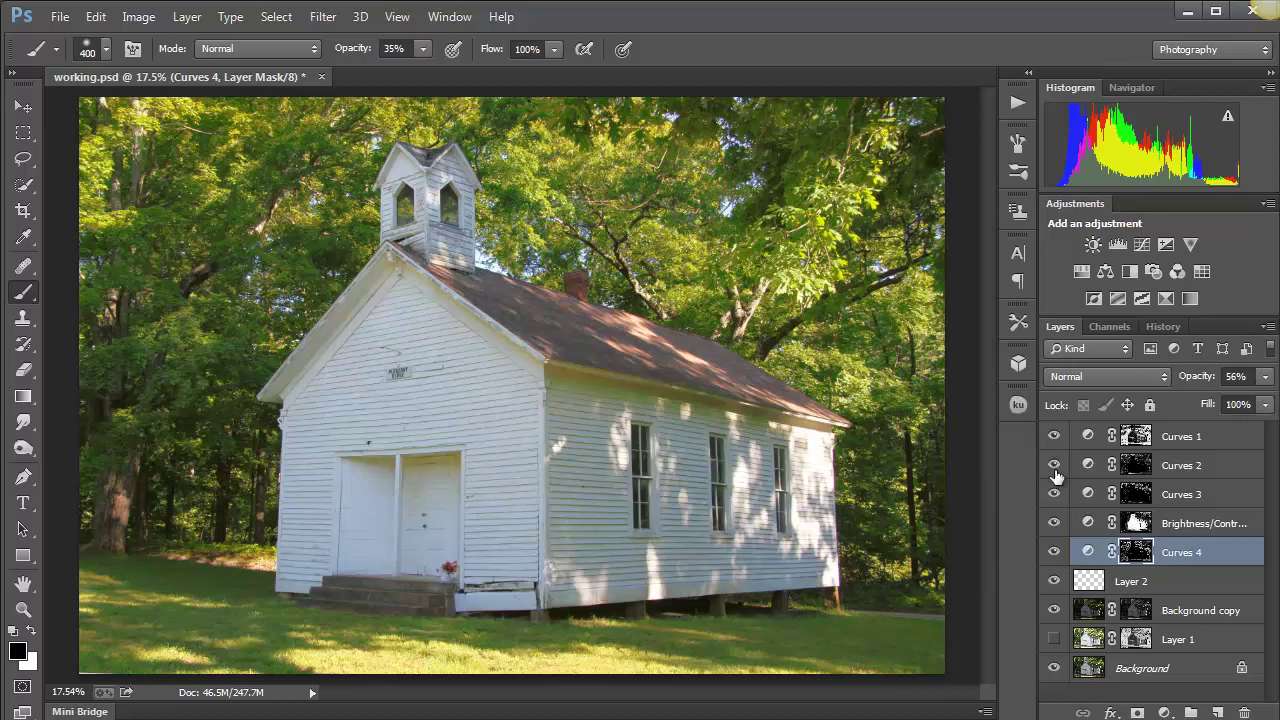
drag(1054, 465, 1055, 639)
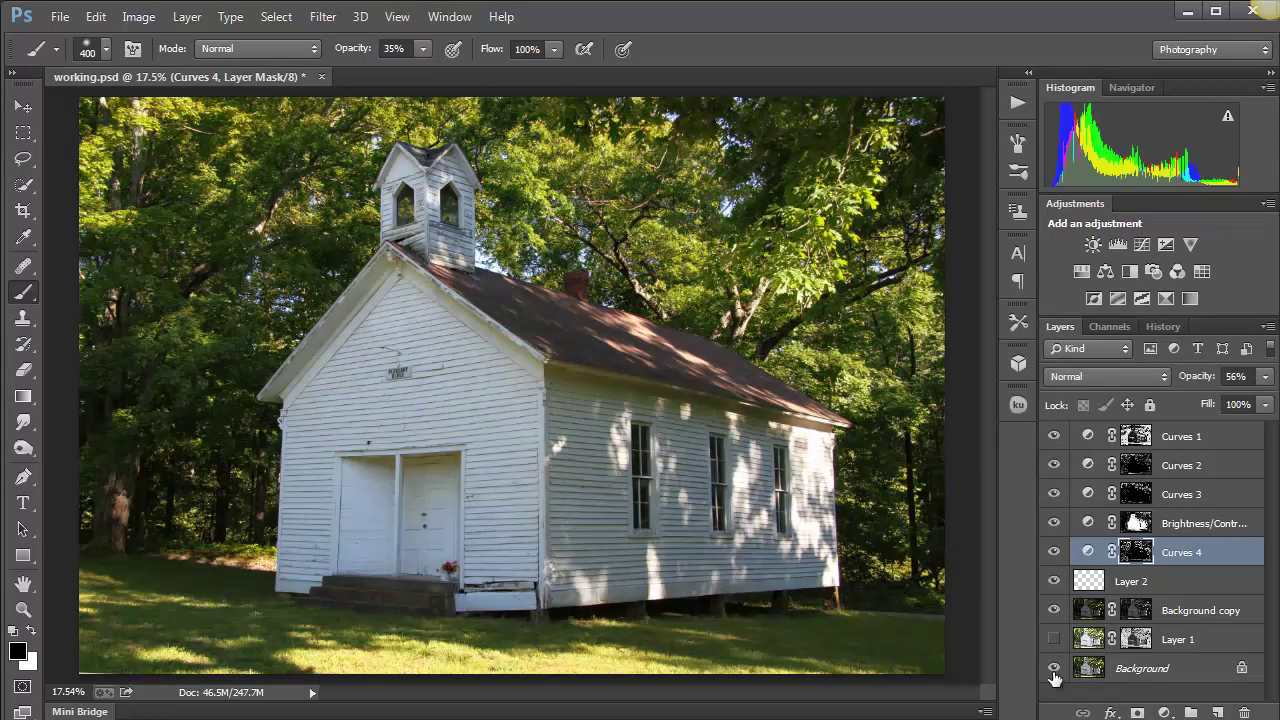
click(1054, 639)
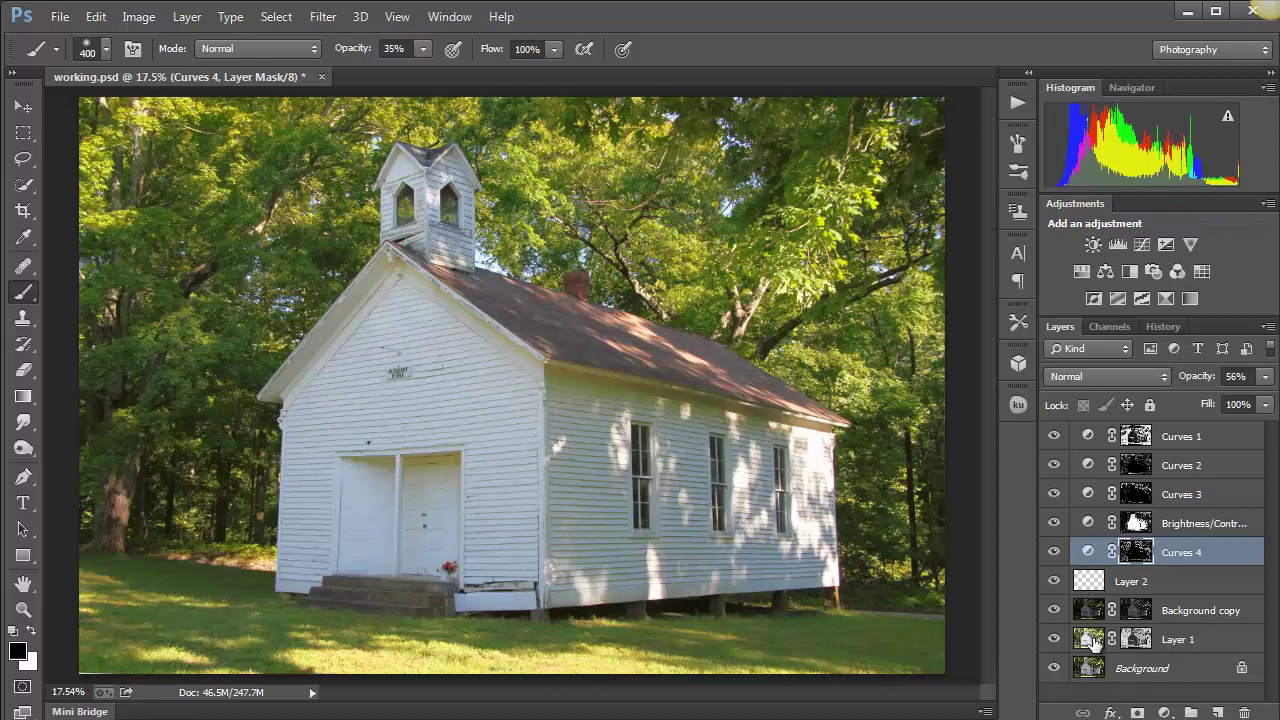
Set Layer 1's opacity to 66%, then toggle layer visibility to check the result
click(1094, 645)
click(1265, 376)
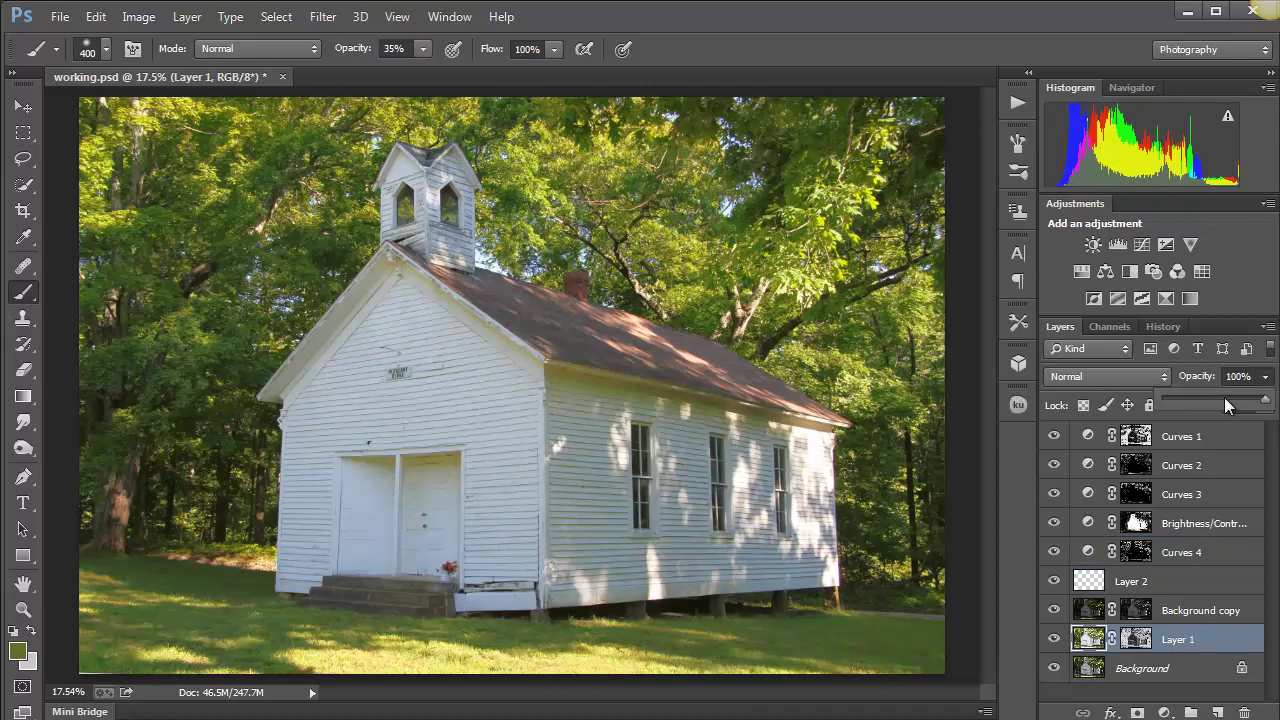
click(1220, 397)
drag(1230, 398, 1230, 398)
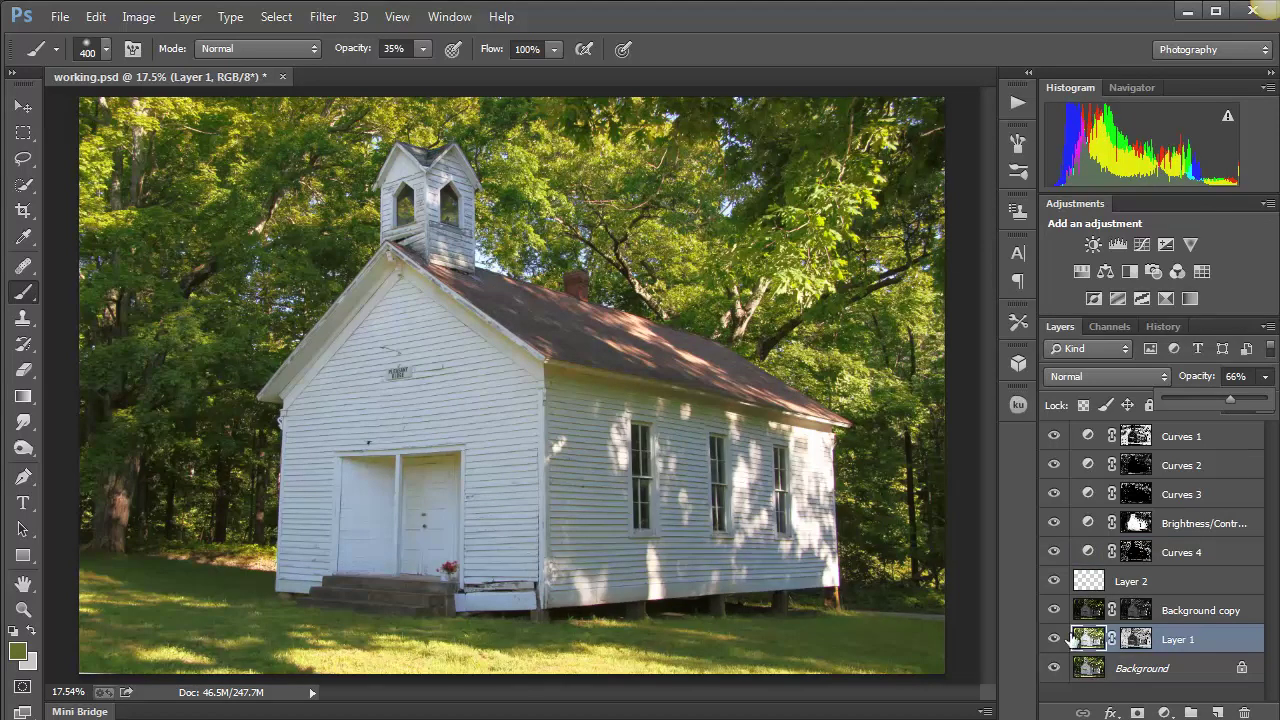
mouse_move(1054, 645)
mouse_down()
mouse_move(1054, 441)
mouse_move(1057, 639)
mouse_up()
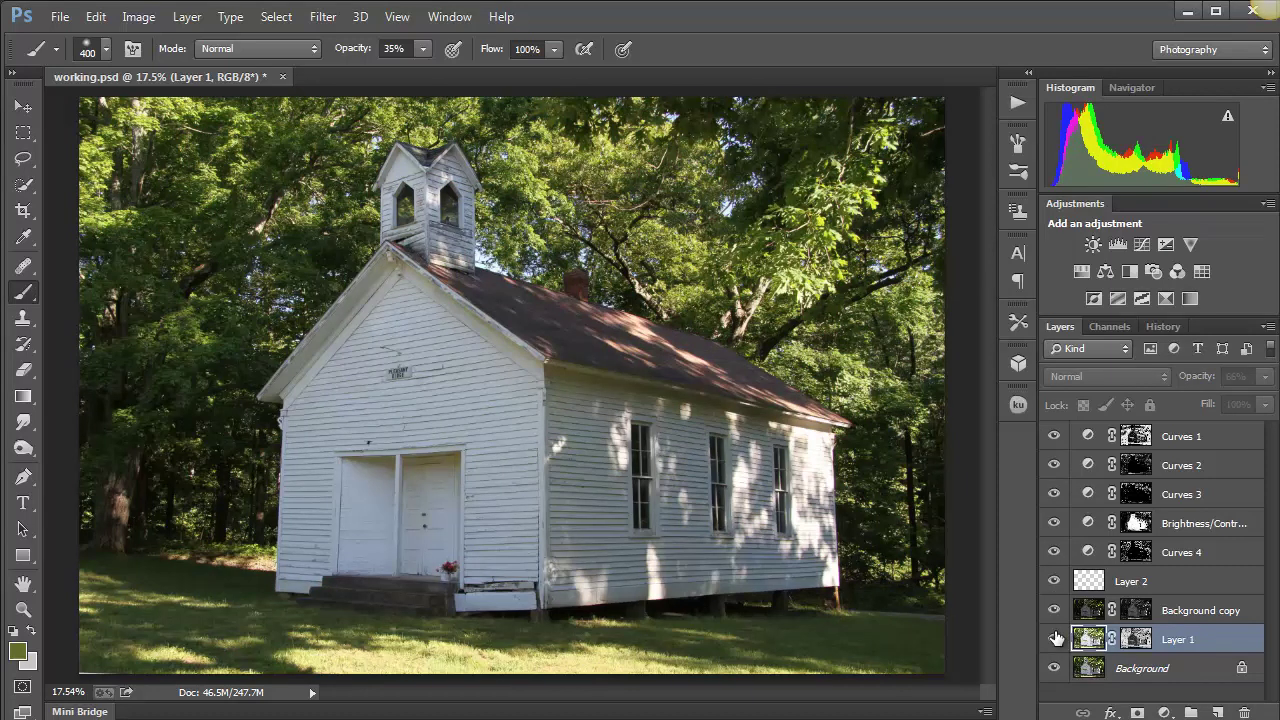